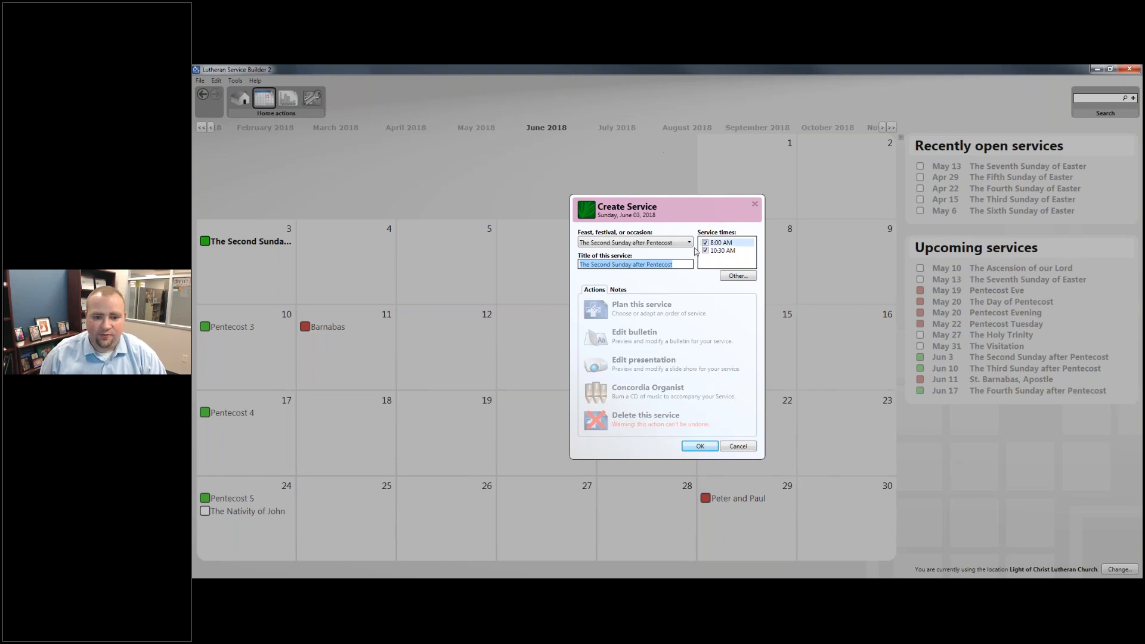
Step: Set the feast of the June 3, 2018 service to The Second Sunday after Pentecost and start planning the service
left_click(683, 245)
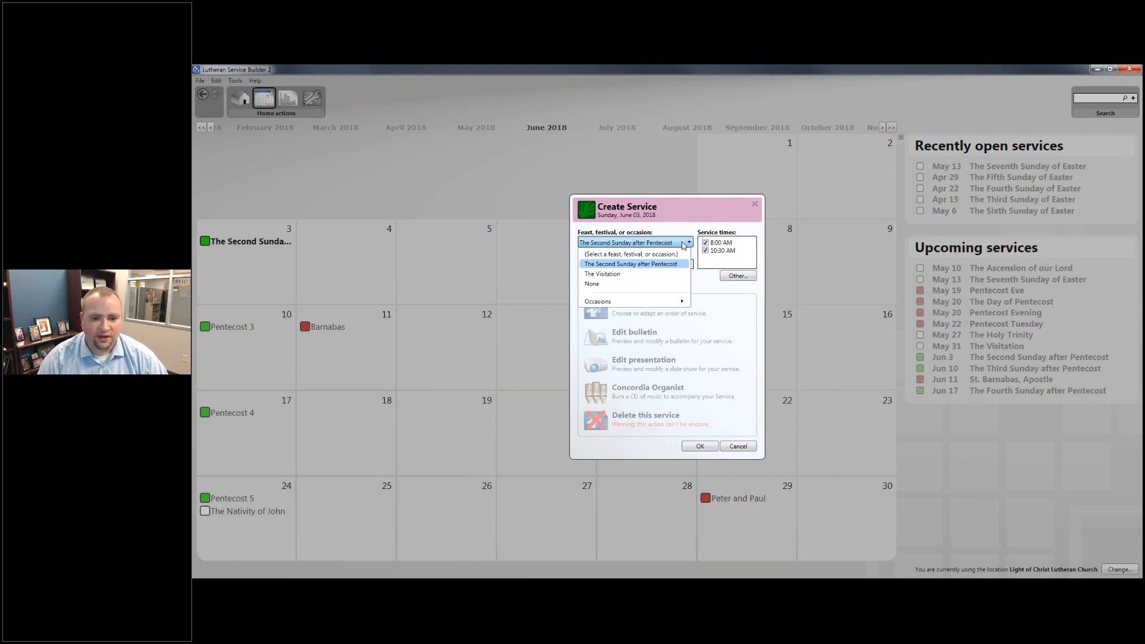
left_click(611, 264)
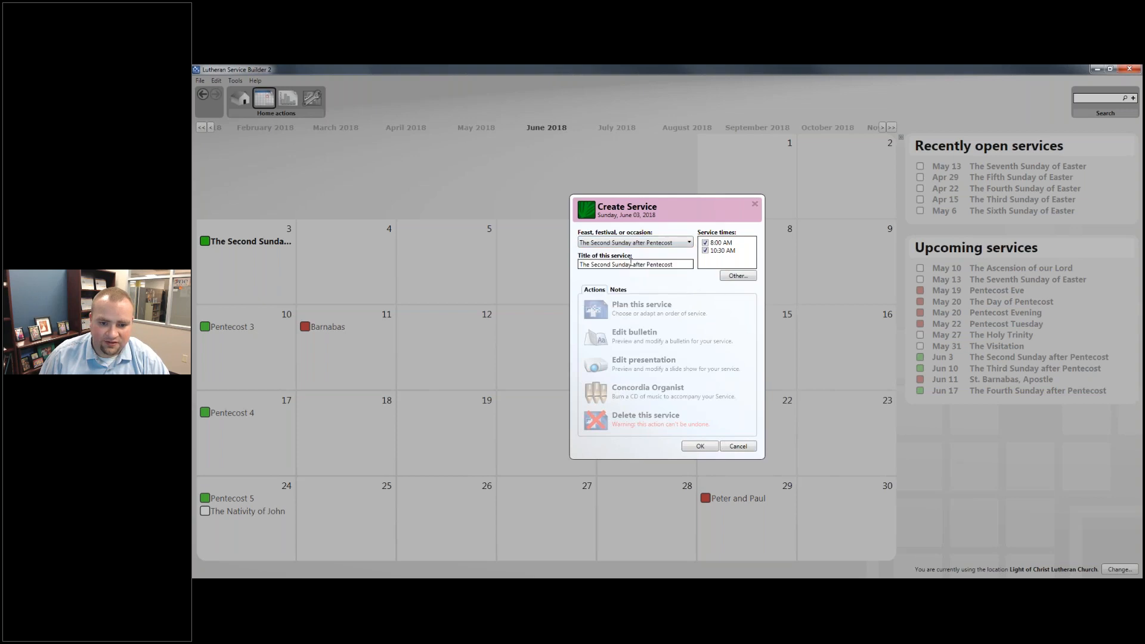
left_click(689, 316)
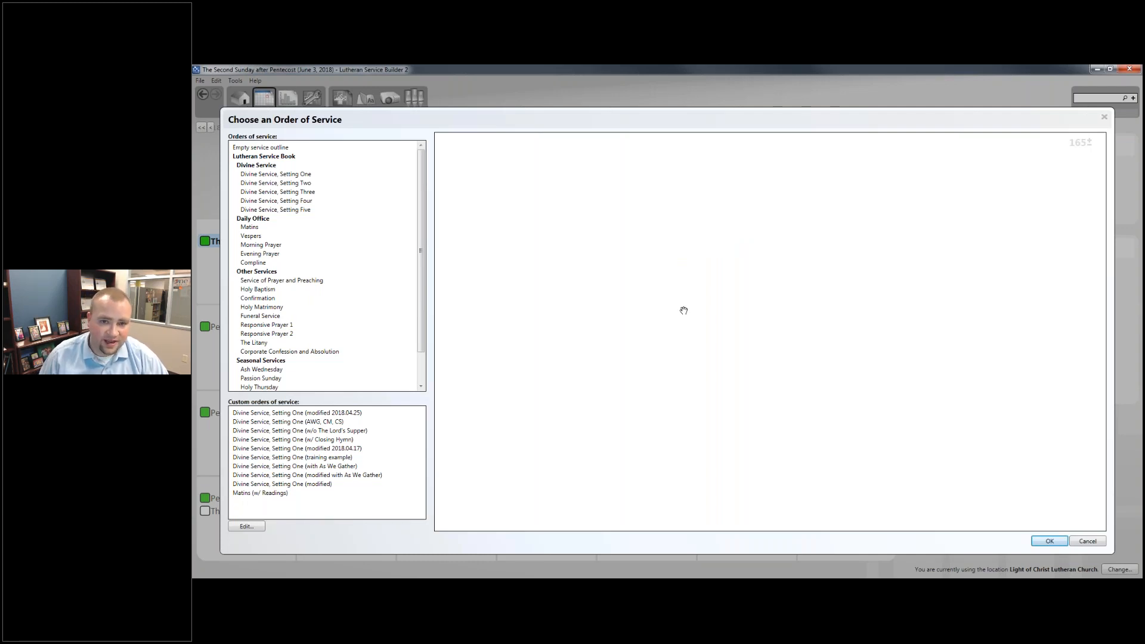
Step: Preview the Divine Service, Setting One and the Service of Prayer and Preaching orders of service
left_click(305, 177)
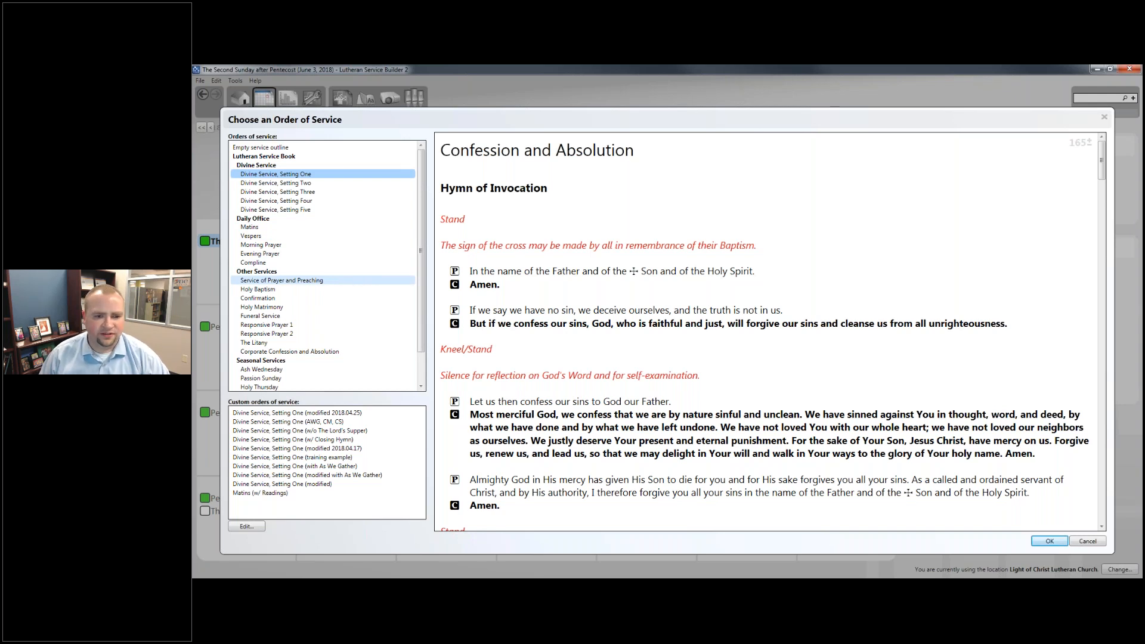
left_click(282, 280)
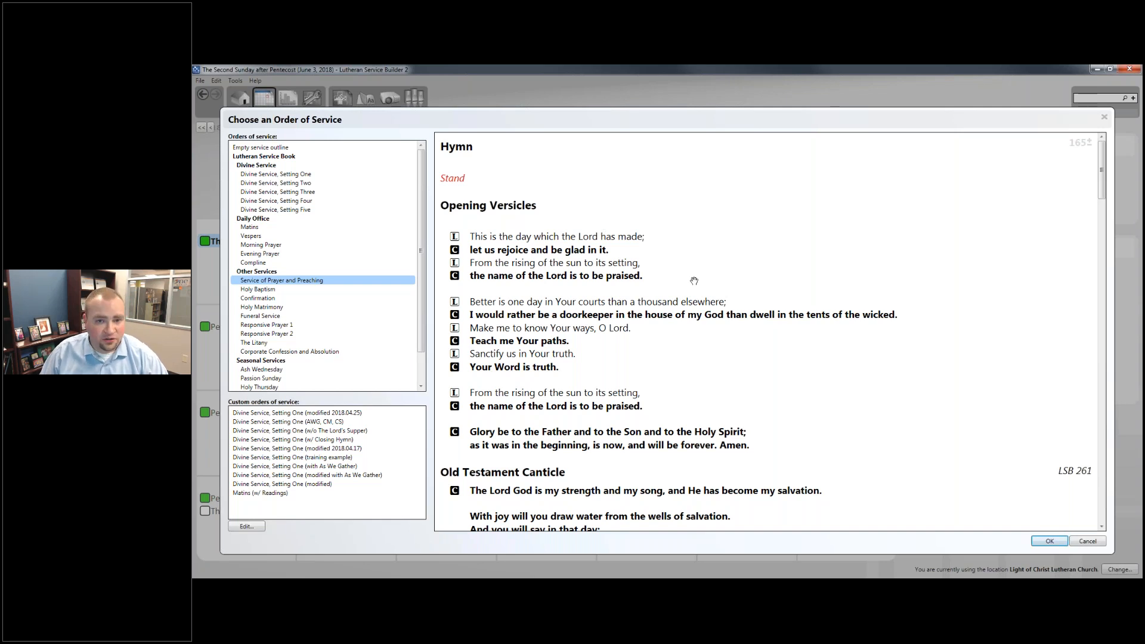
scroll(685, 284, "down", 1)
scroll(685, 284, "down", 4)
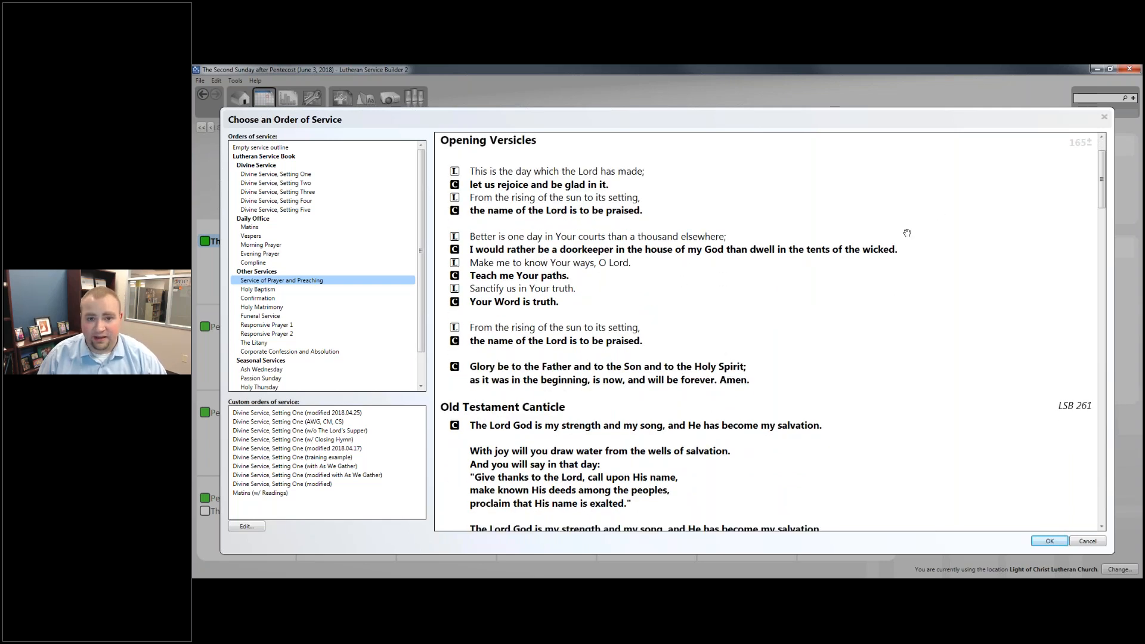
mouse_move(1105, 176)
left_mouse_down()
mouse_move(1092, 261)
mouse_move(1090, 503)
mouse_move(1090, 179)
left_mouse_up()
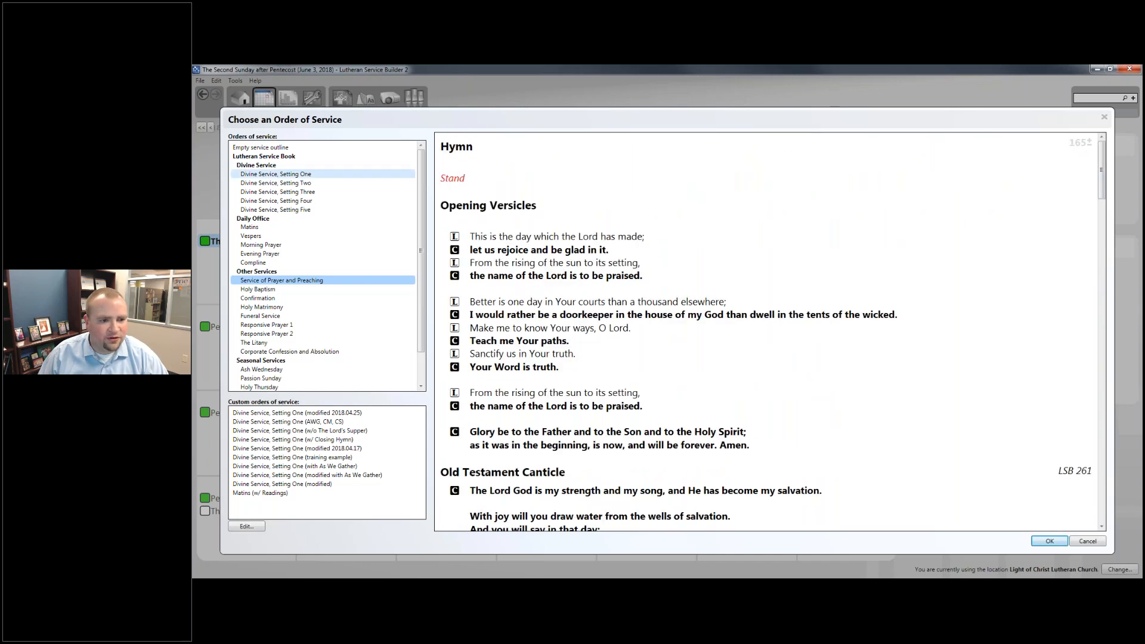
Step: Choose Divine Service, Setting One as the order of service
left_click(333, 175)
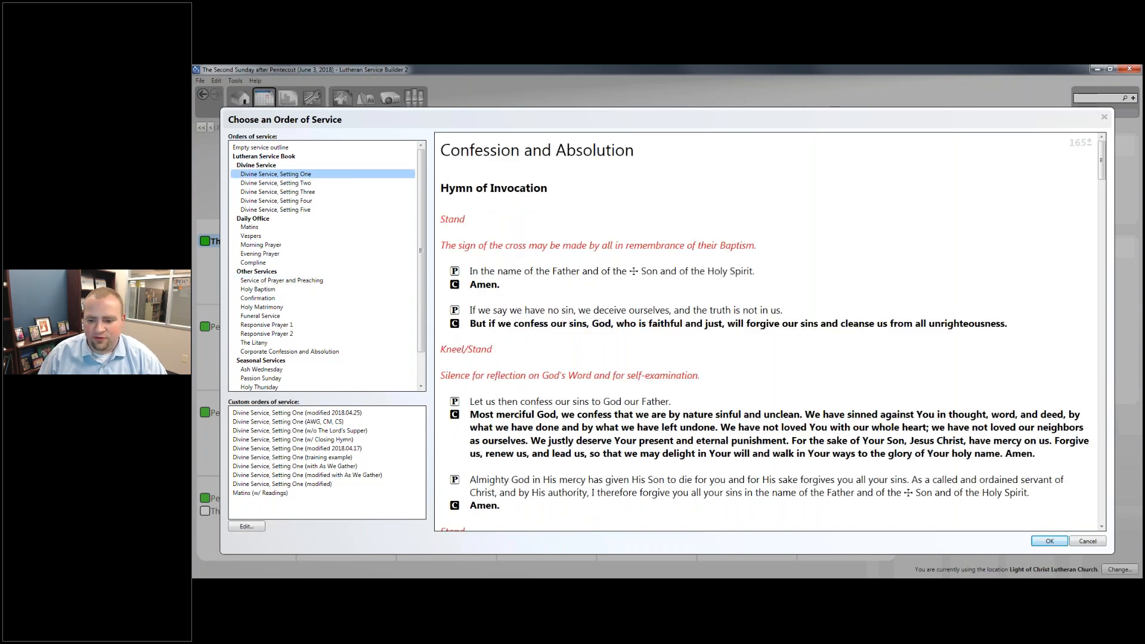
left_click(1050, 542)
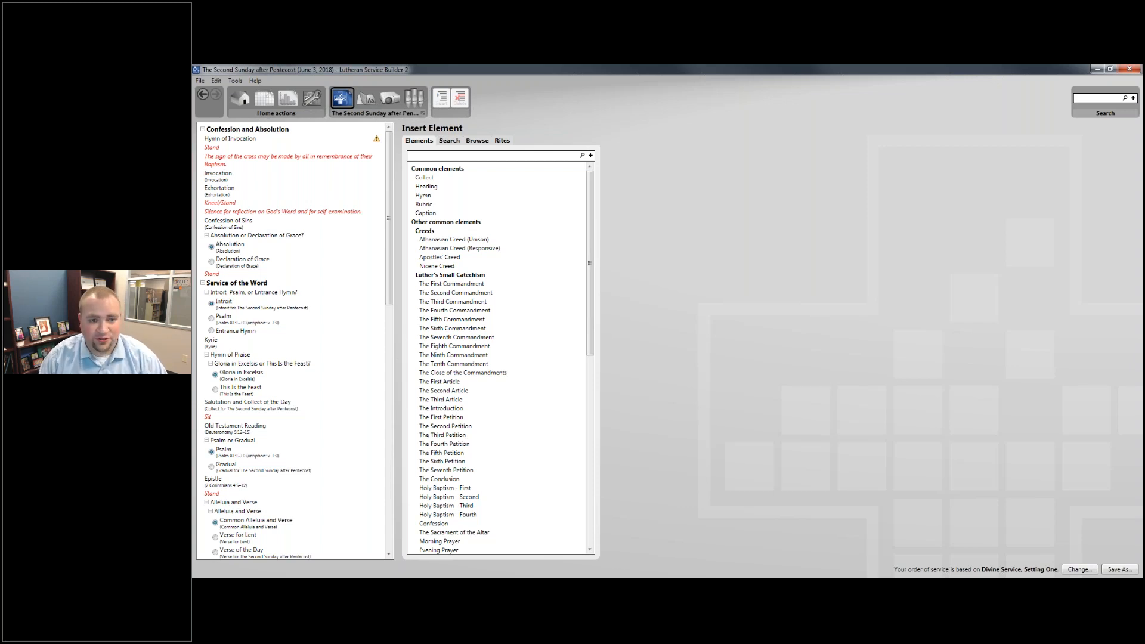
Step: Preview the Heading and Collect common elements available for insertion
left_click(427, 188)
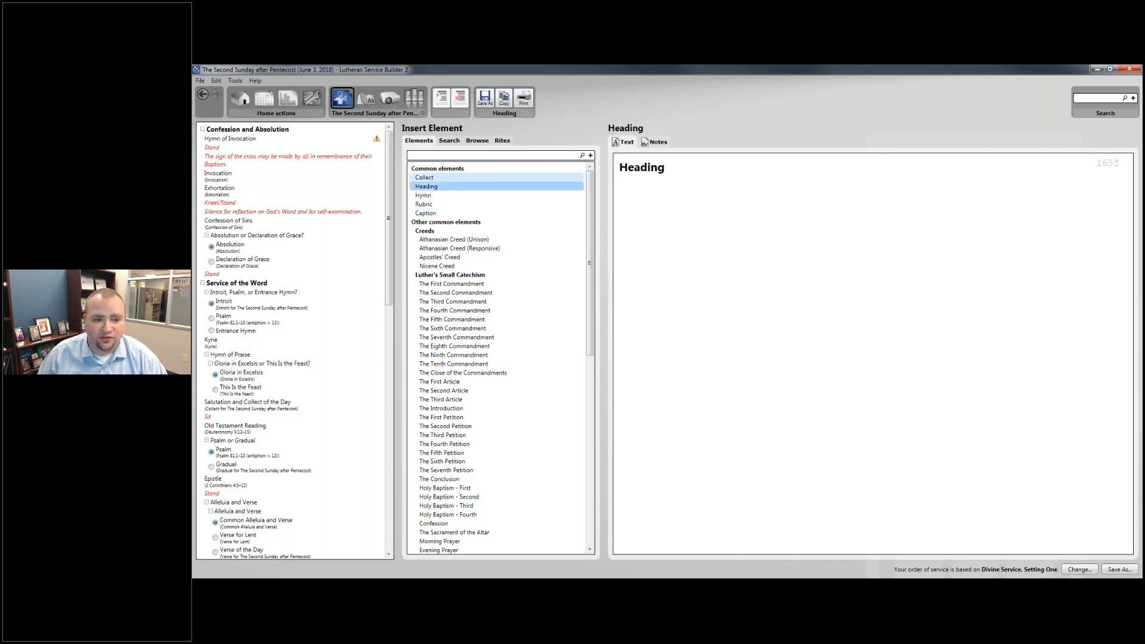
left_click(424, 178)
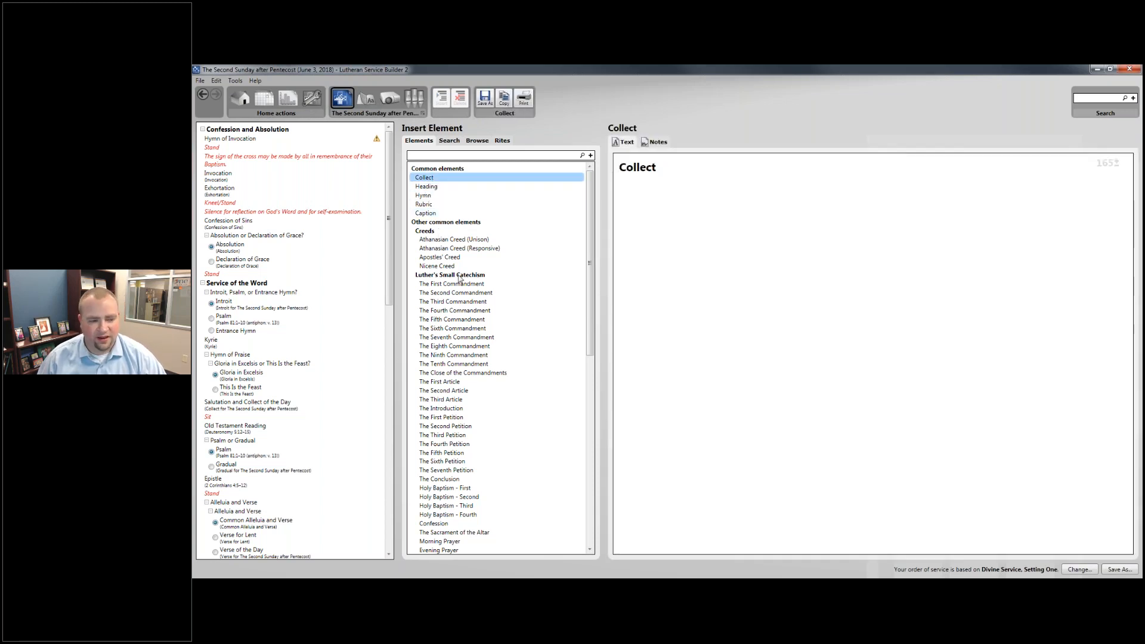
Step: Collapse the Confession and Absolution, Service of the Word and Service of the Sacrament sections of the outline, and expand them again
left_click(202, 130)
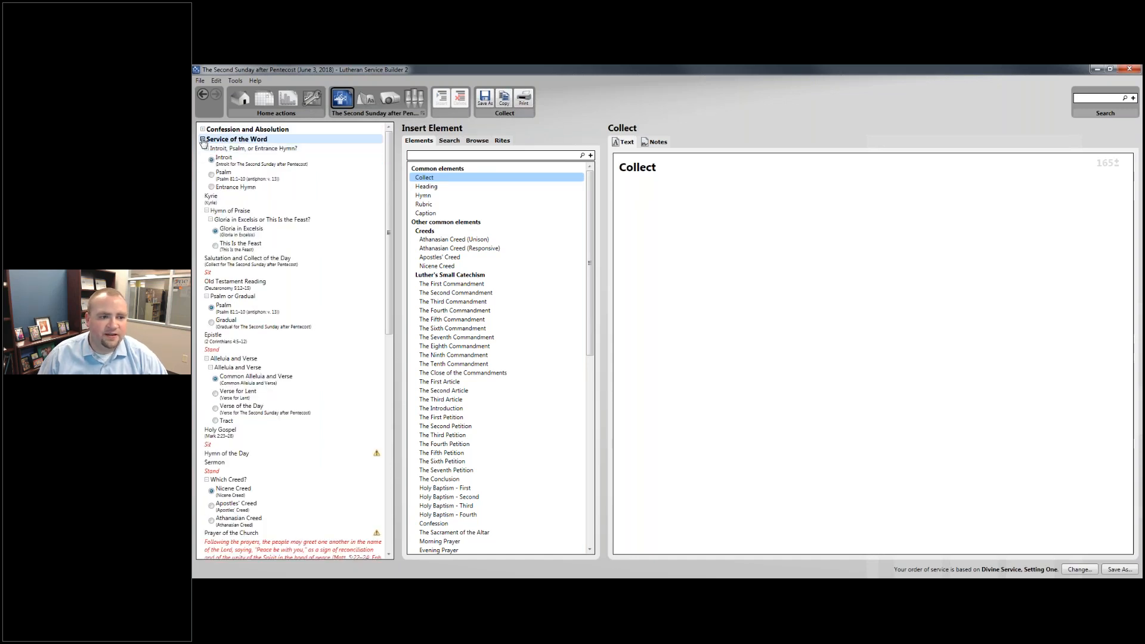
left_click(203, 139)
left_click(203, 148)
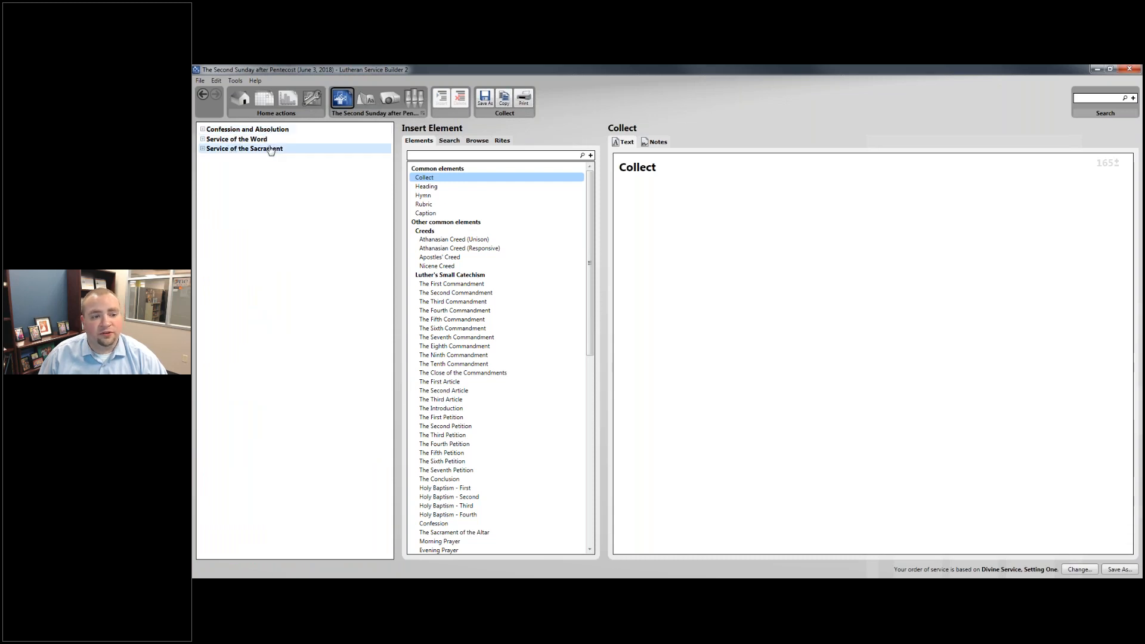
left_click(202, 148)
left_click(203, 140)
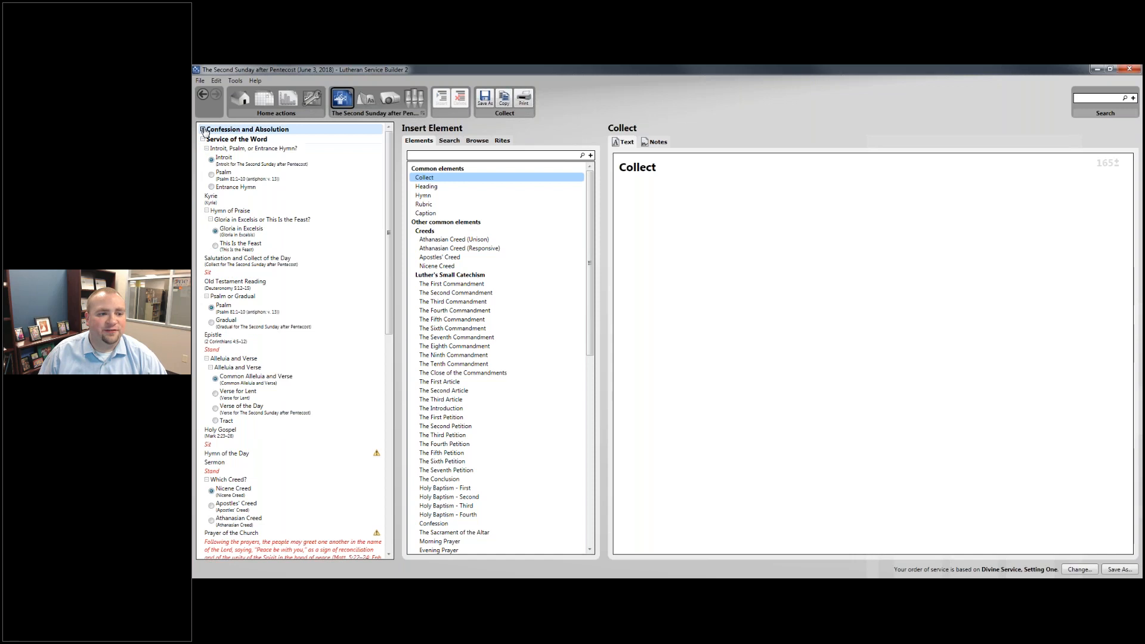
left_click(203, 130)
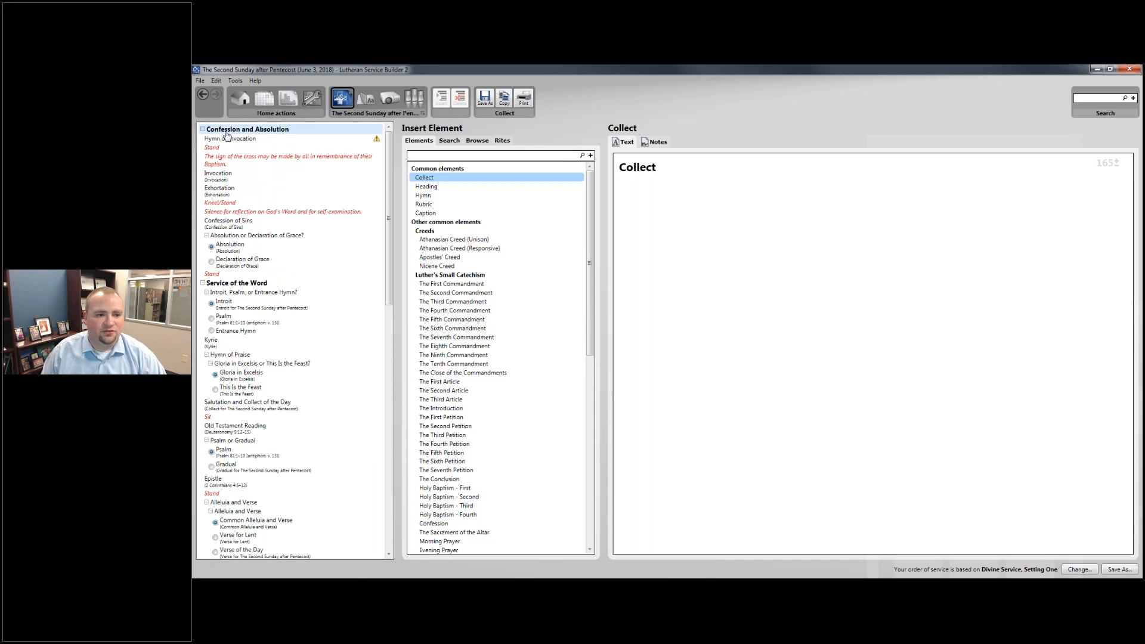
Step: View the text, melody and background information of suggested hymn 904 Blessed Jesus, at Your Word for the Hymn of Invocation
left_click(229, 138)
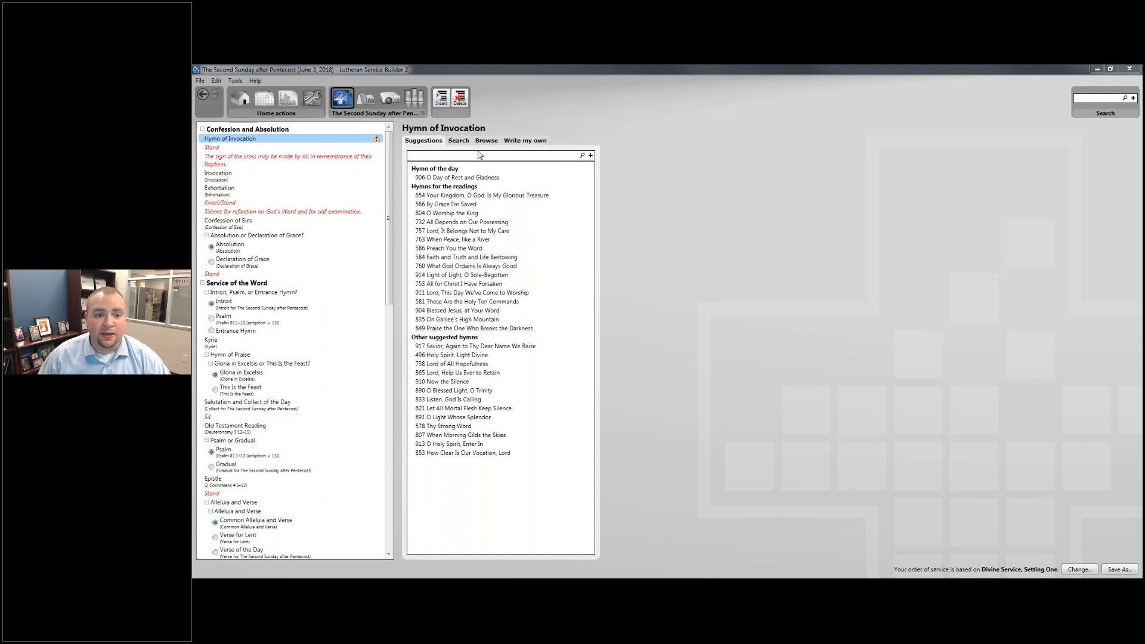
left_click(484, 312)
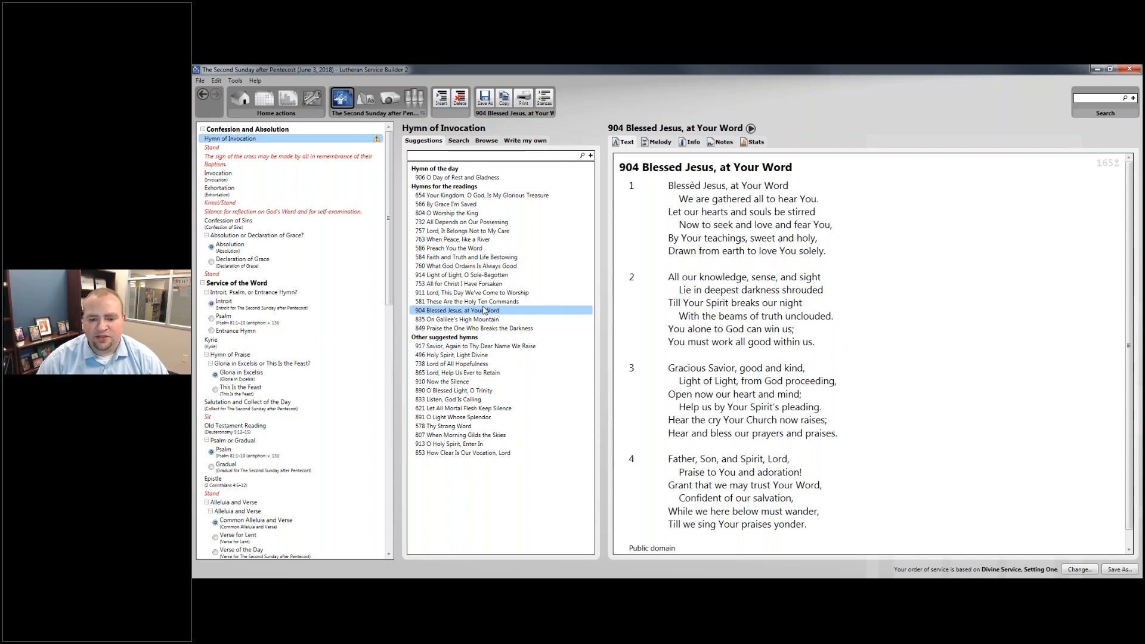
left_click(659, 145)
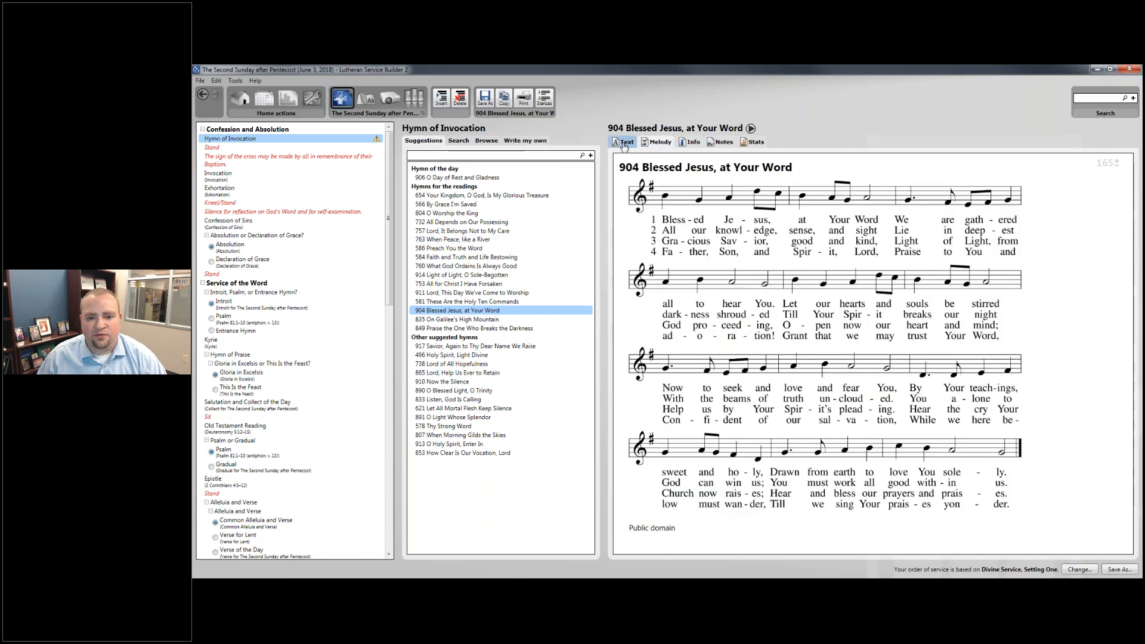
left_click(651, 145)
left_click(667, 146)
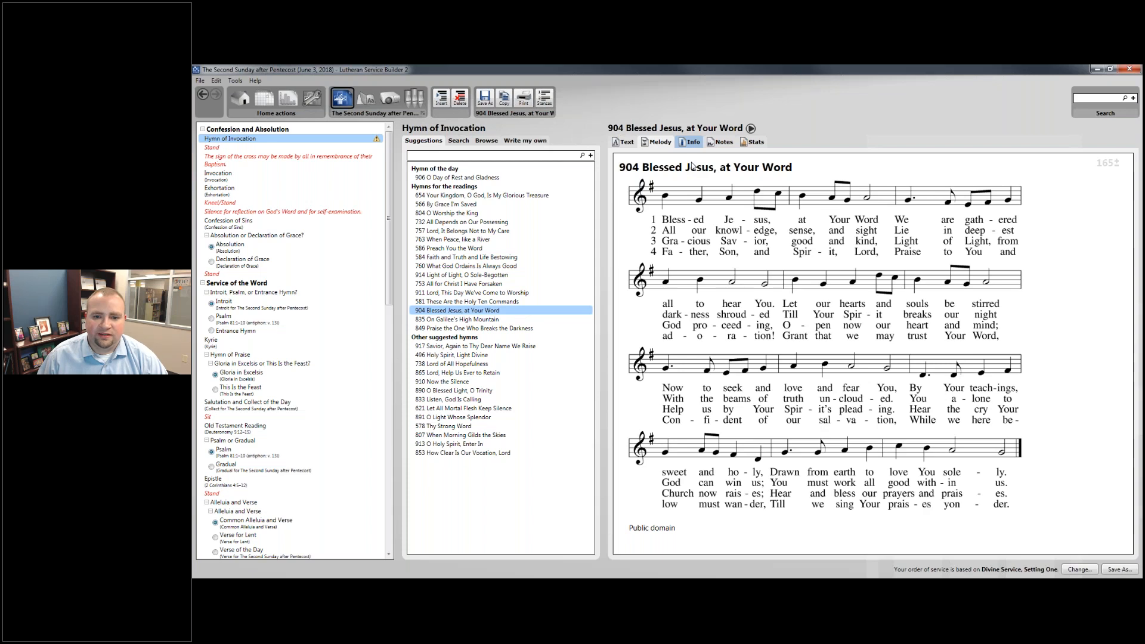
left_click(690, 143)
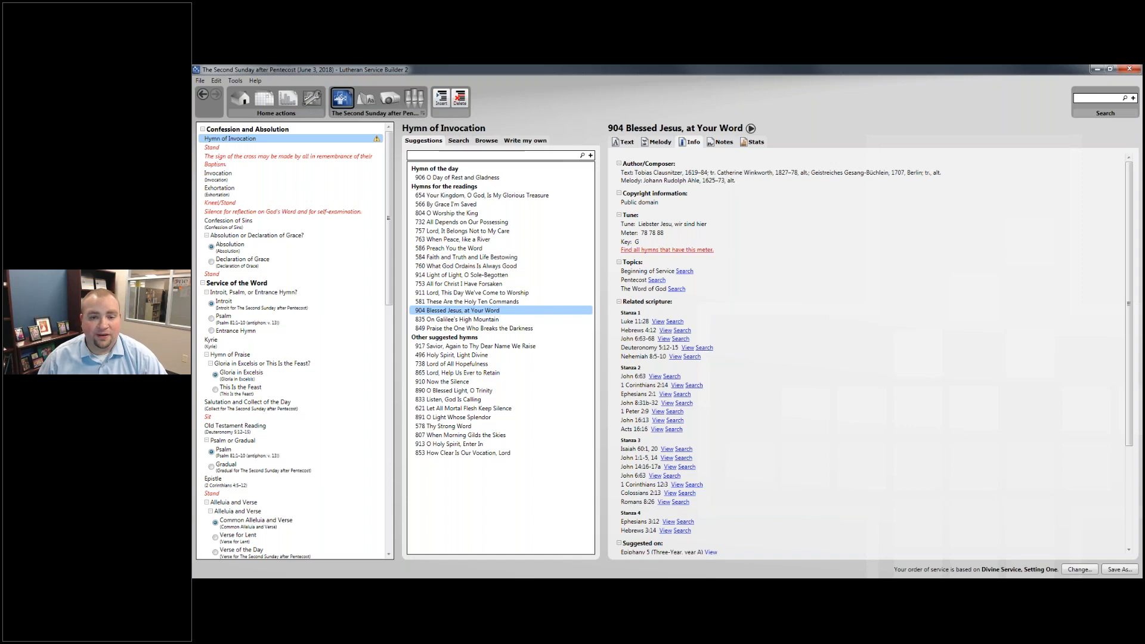
Step: Search for hymns that share the topic "Beginning of Service" with hymn 904
left_click(685, 272)
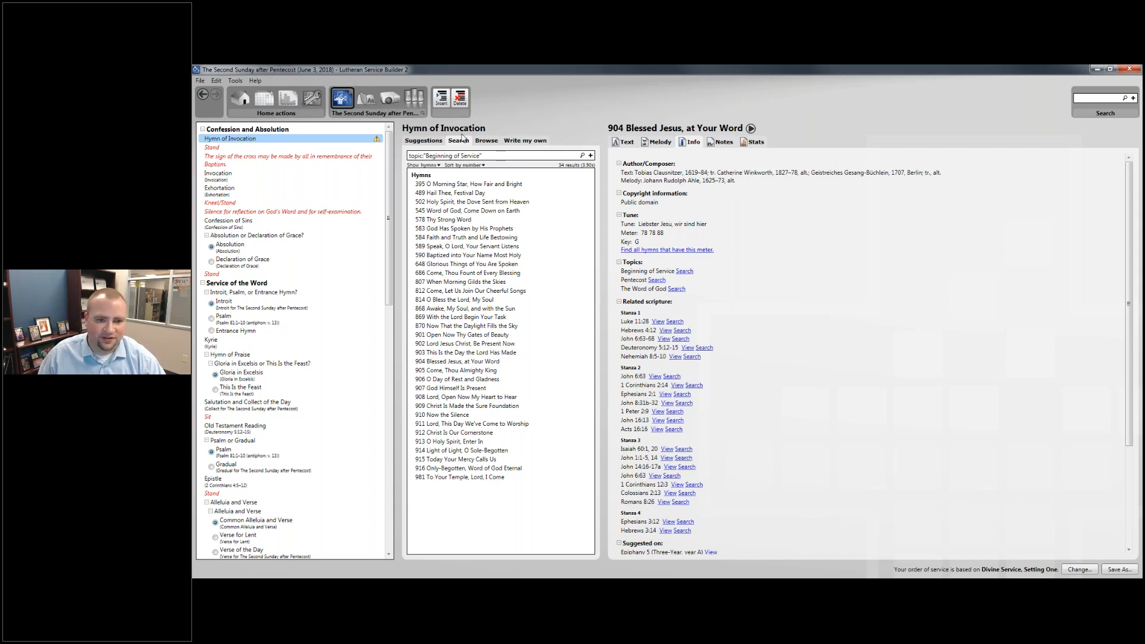
left_click_drag(486, 156, 416, 163)
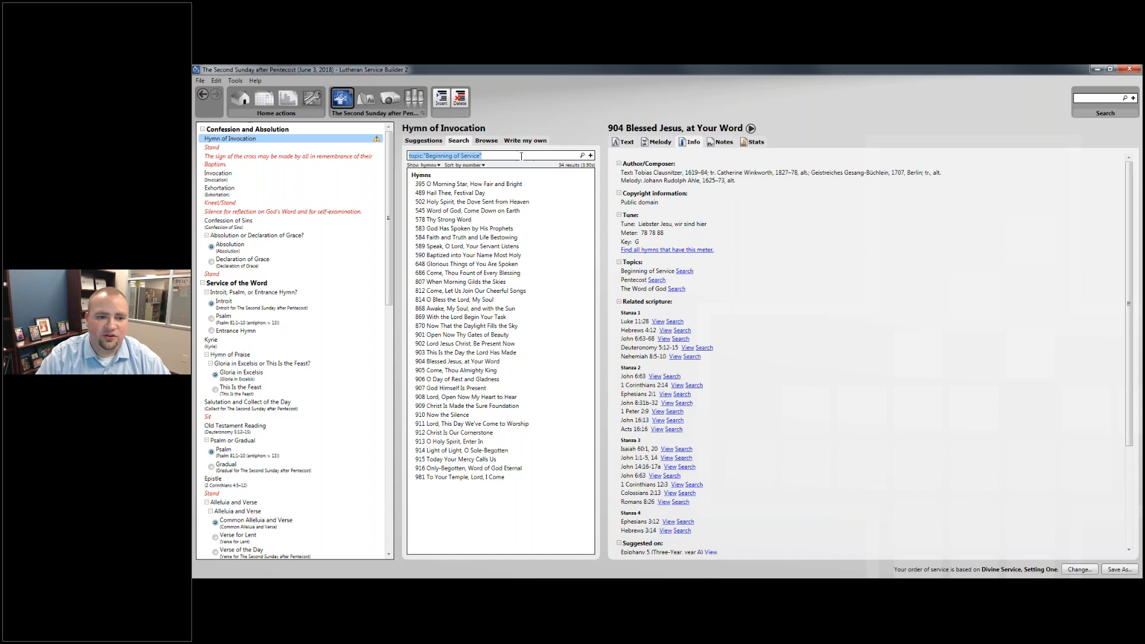
left_click(499, 156)
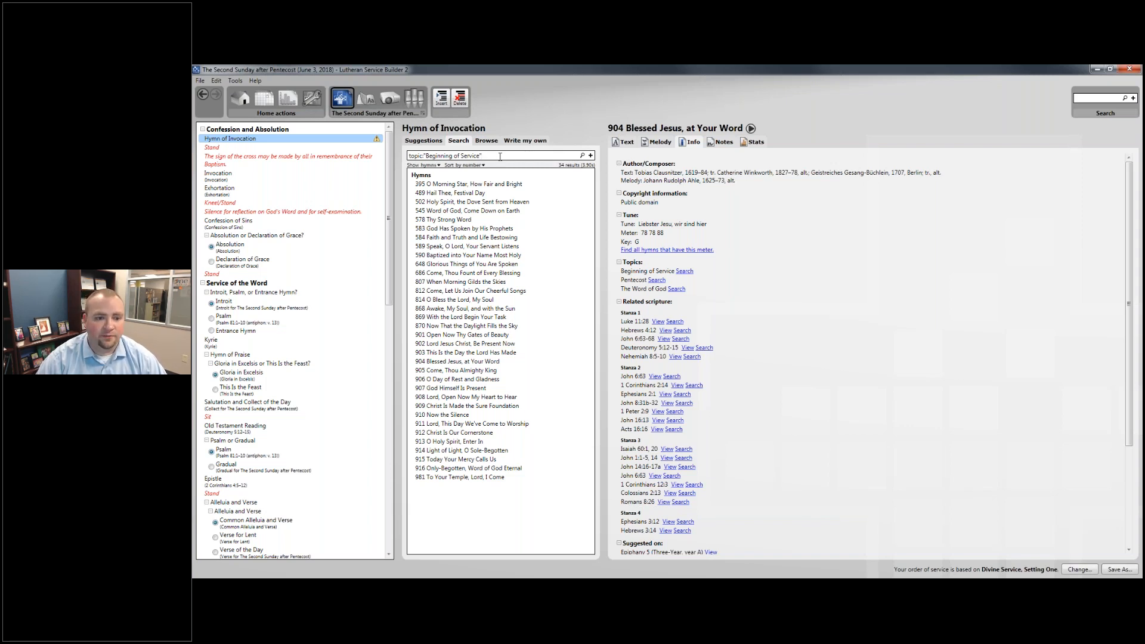
Step: Sort the hymn search results alphabetically, by relevance, and back by number
left_click(429, 165)
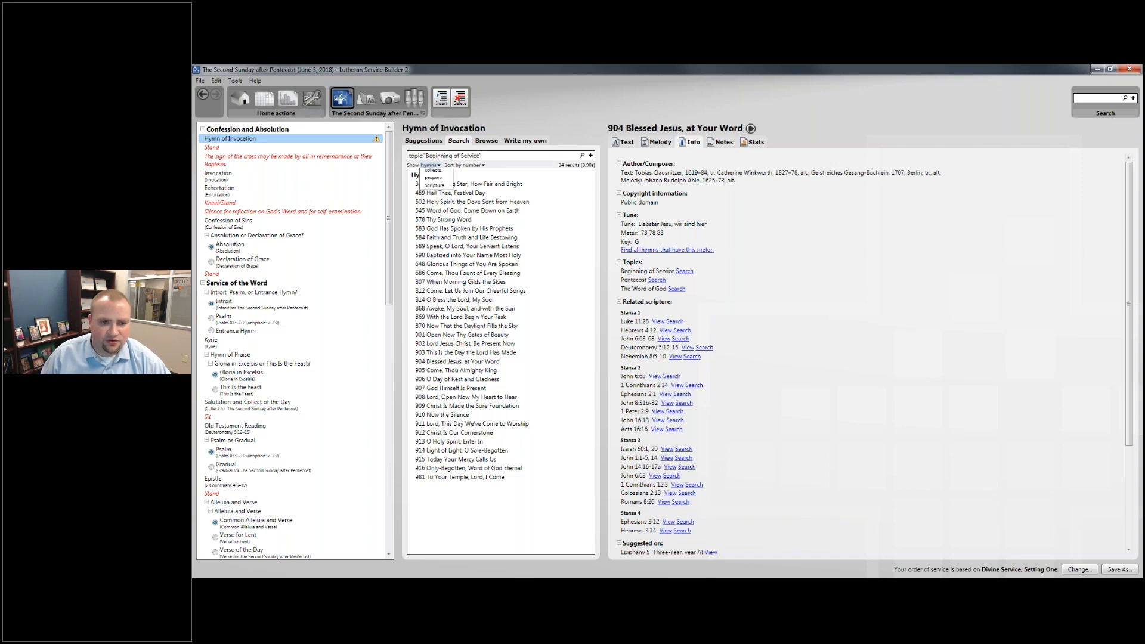
left_click(469, 165)
left_click(468, 165)
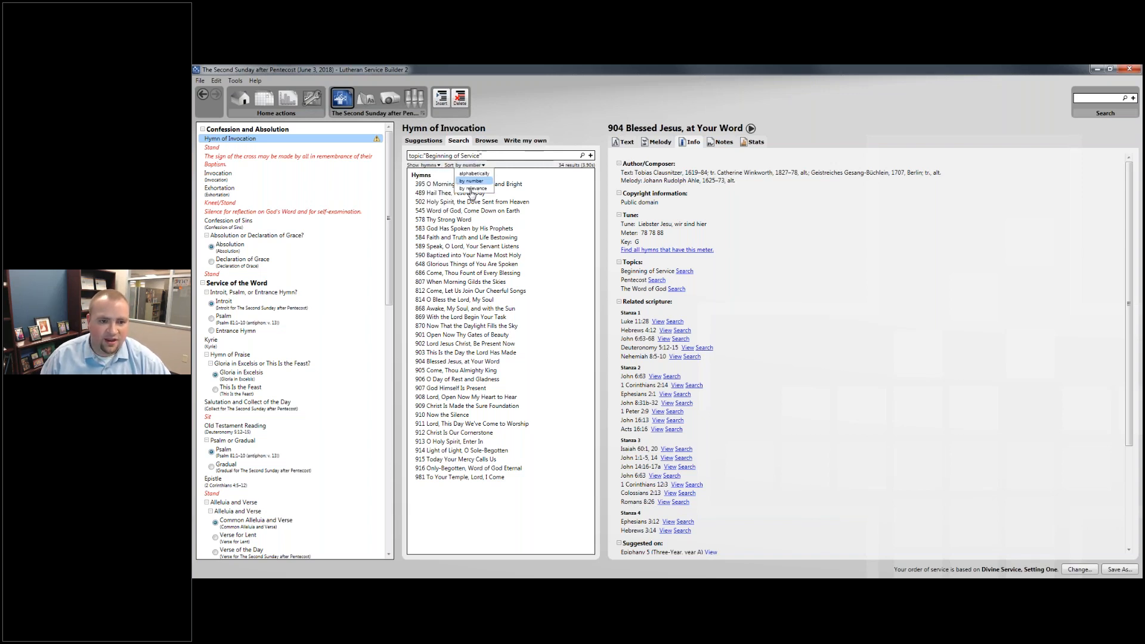
left_click(474, 174)
left_click(472, 165)
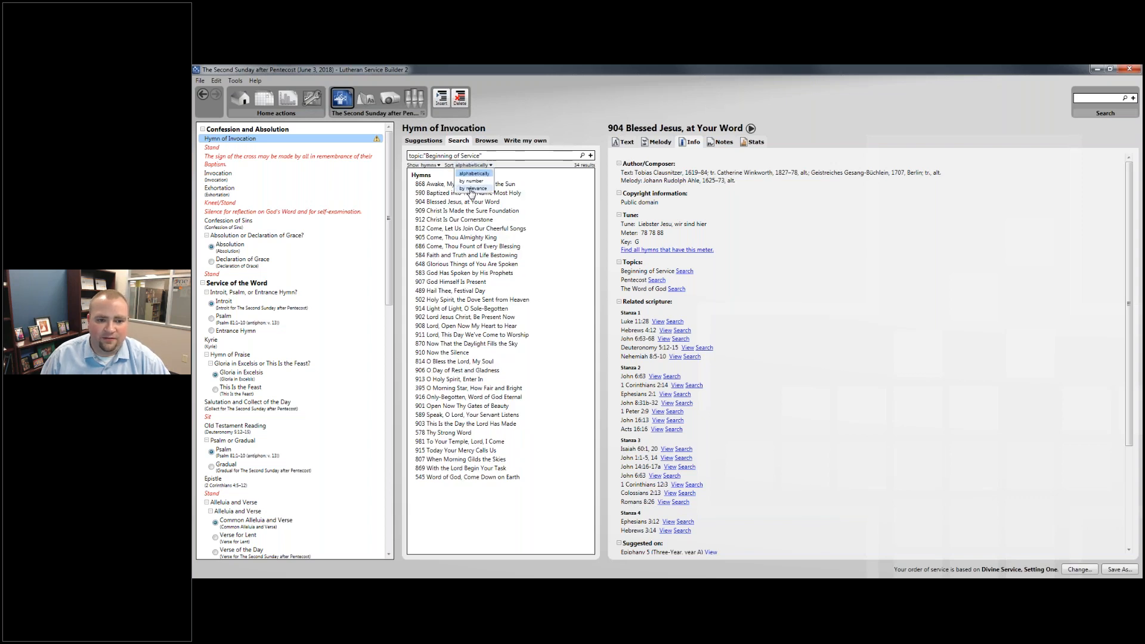
left_click(473, 189)
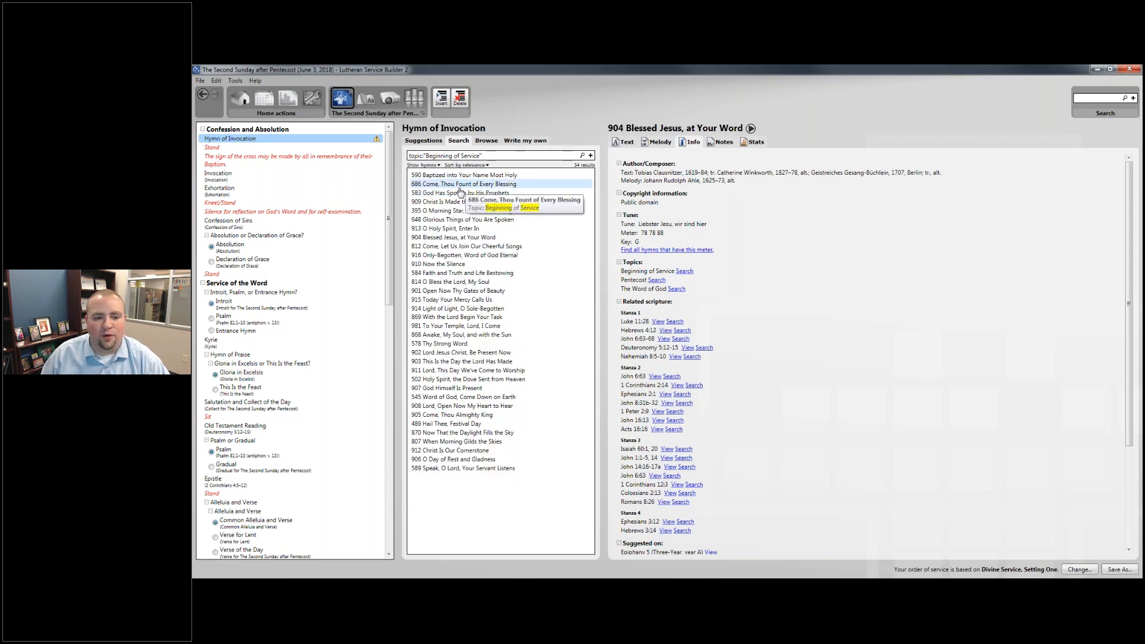
left_click(478, 167)
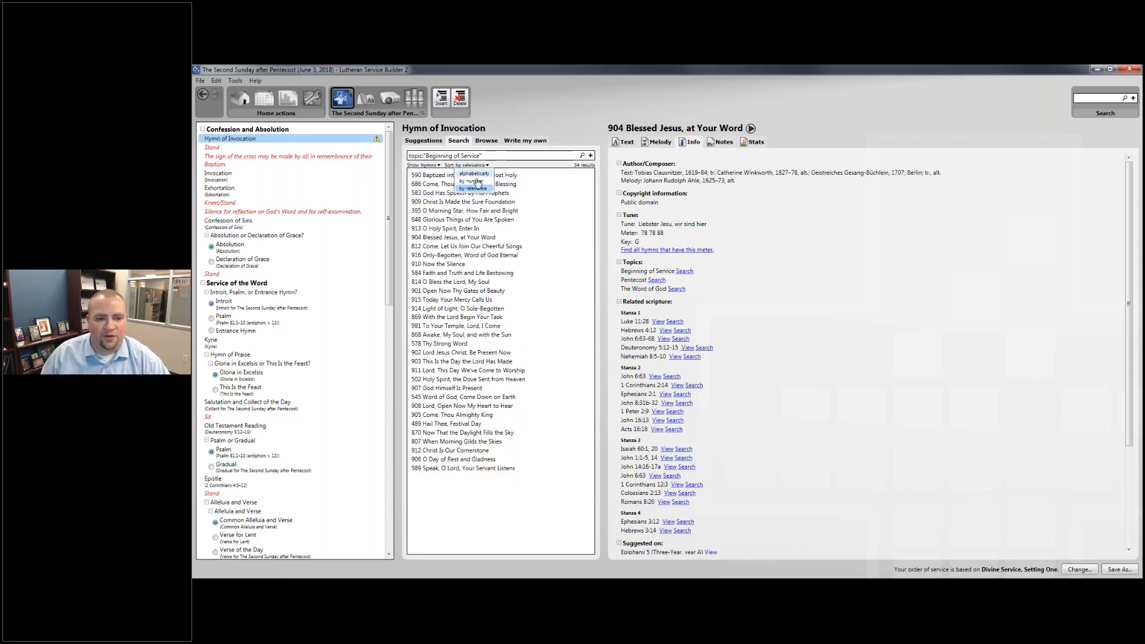
left_click(477, 179)
left_click_drag(478, 184, 476, 220)
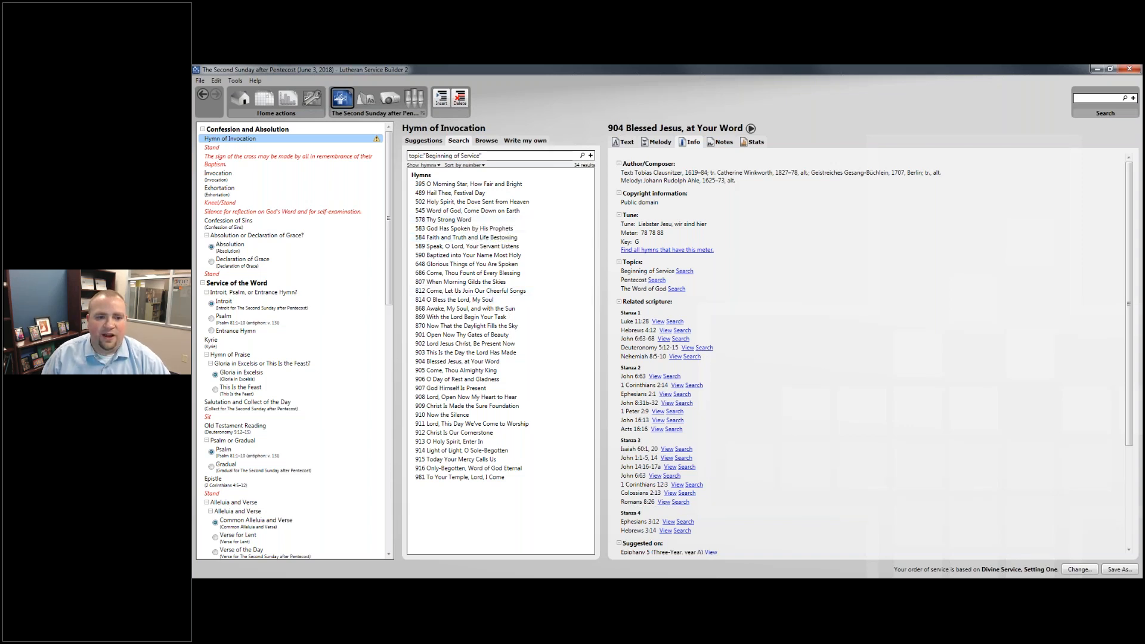
Step: Assign the suggested hymn 904 Blessed Jesus, at Your Word to the Hymn of Invocation in the service outline
left_click(424, 141)
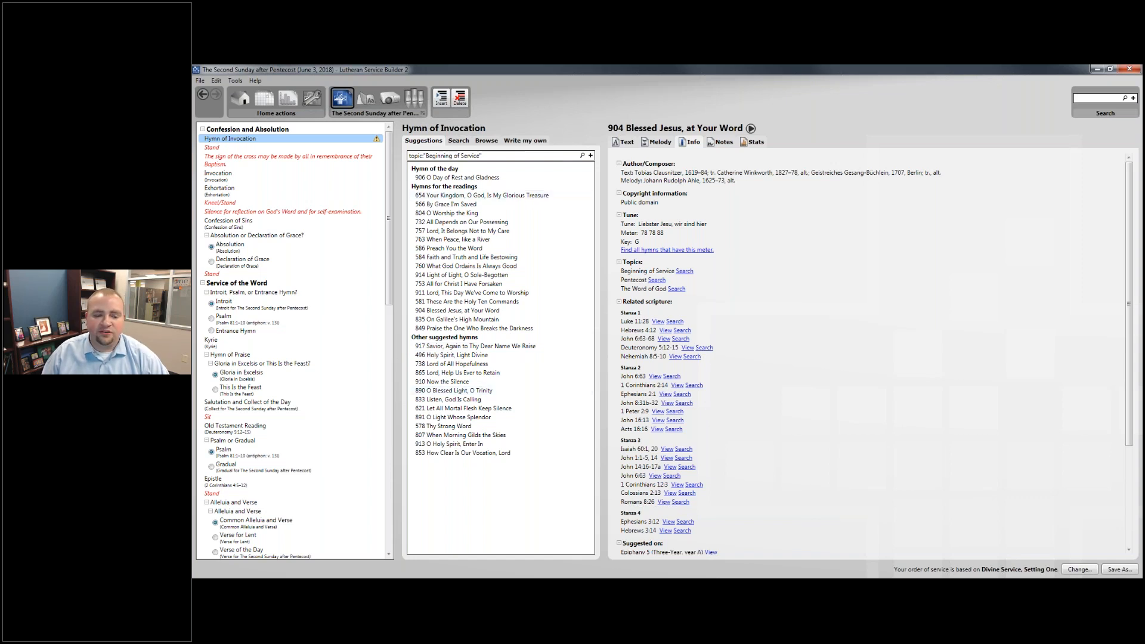
left_click(438, 312)
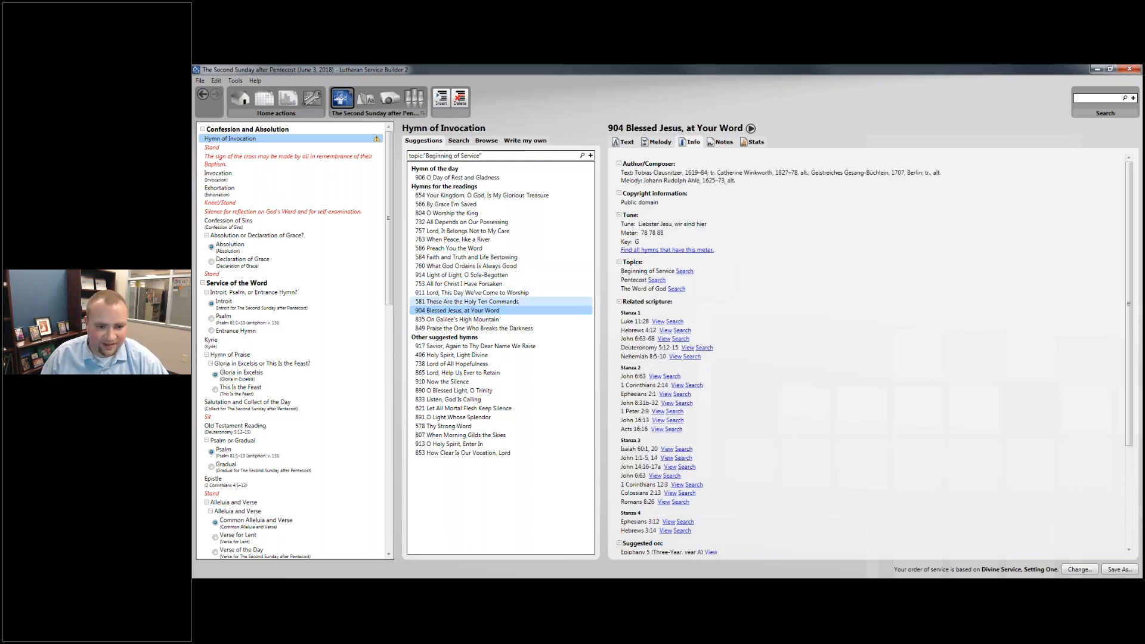
left_click_drag(444, 311, 310, 142)
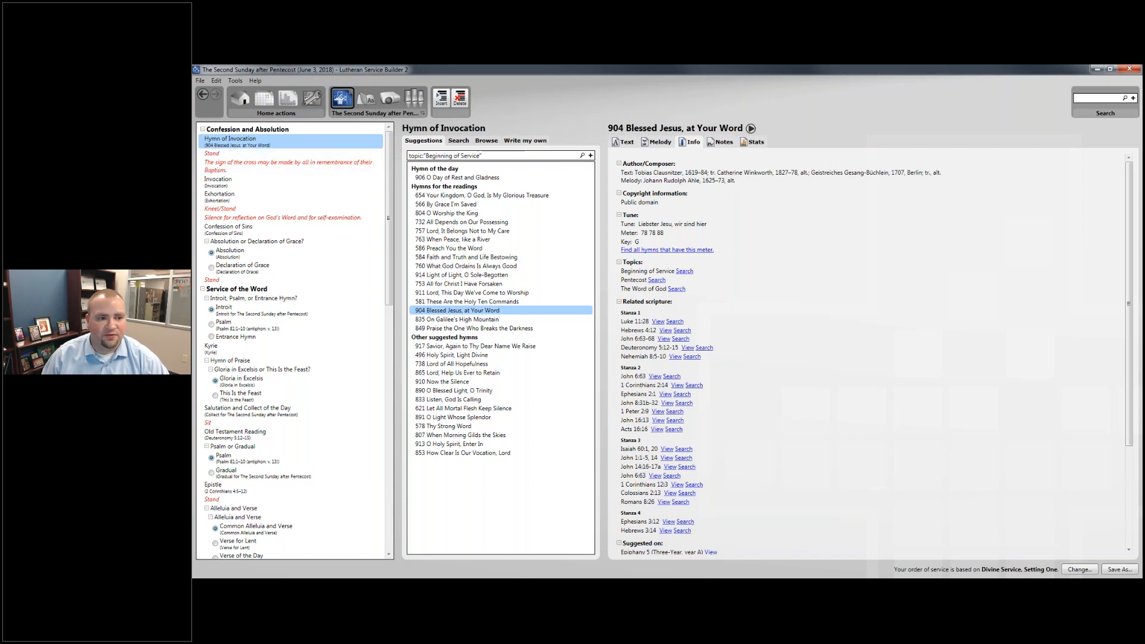
Step: Examine the Stand rubric, the sign of the cross rubric and the Invocation under Confession and Absolution
left_click(271, 154)
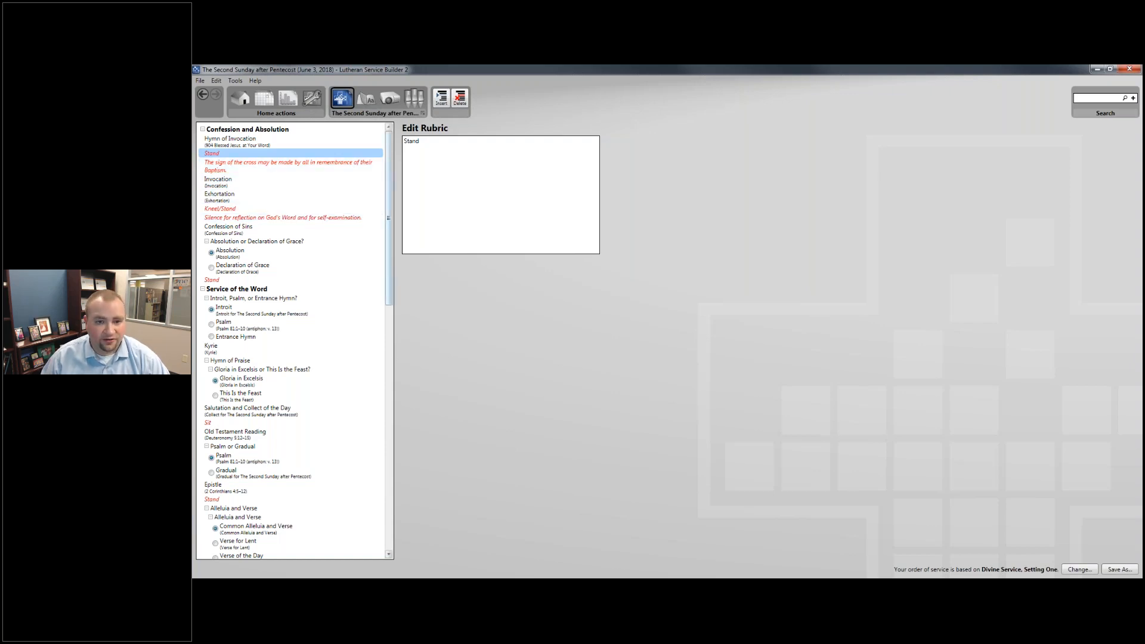
left_click(324, 170)
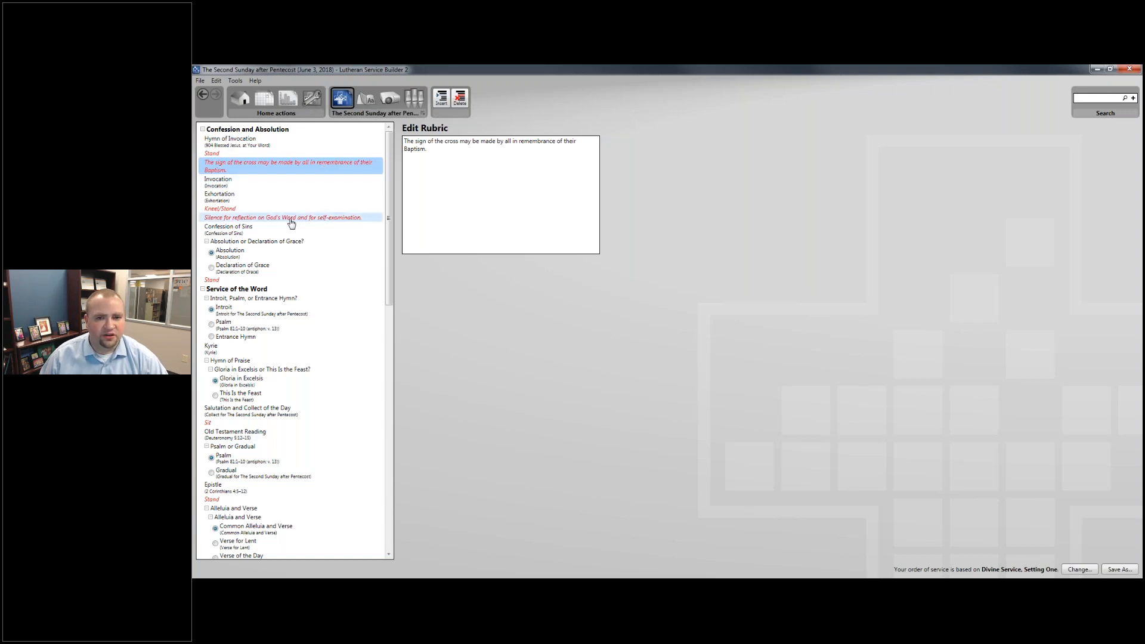
left_click(289, 183)
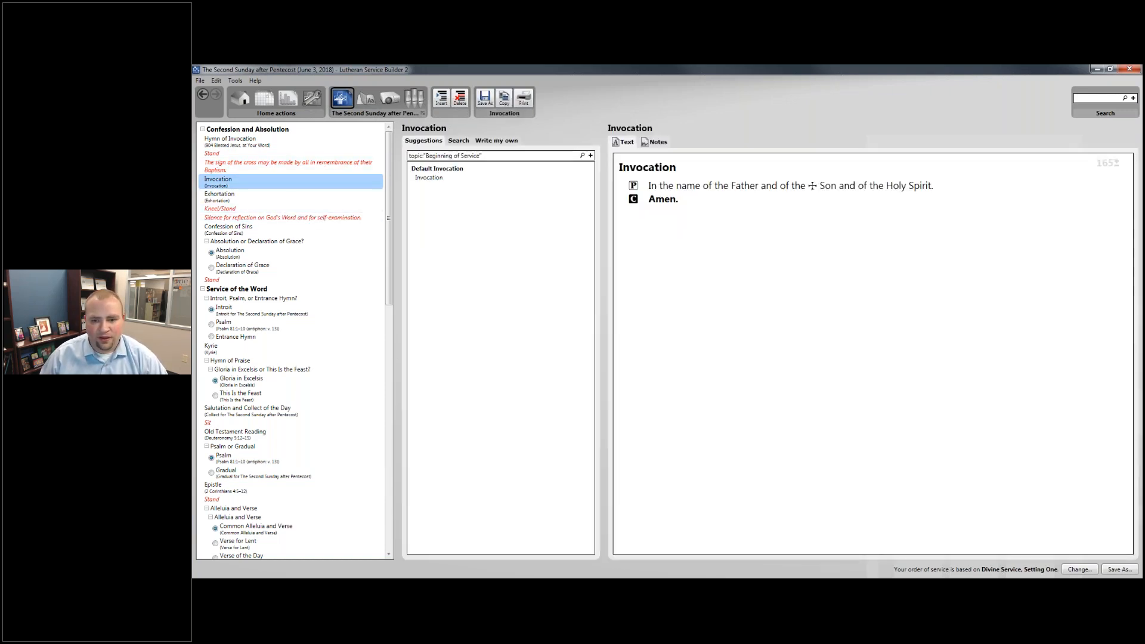
Step: Compare the default Exhortation with the similar versions from other Divine Service settings and Corporate Confession and Absolution
left_click(269, 205)
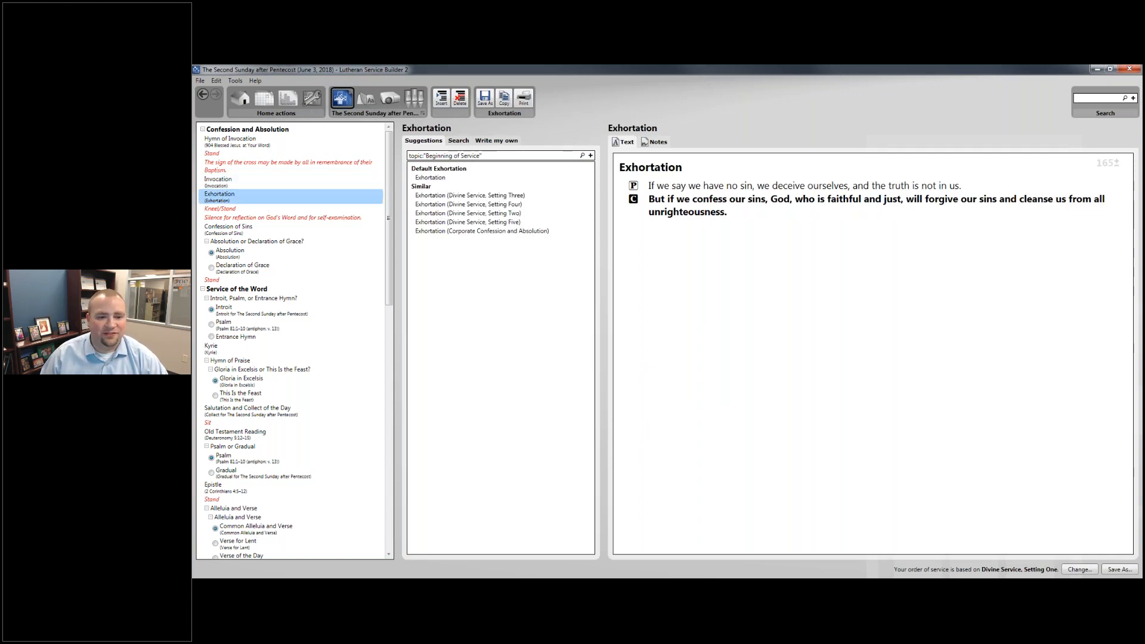
left_click(451, 204)
left_click(449, 213)
left_click(450, 222)
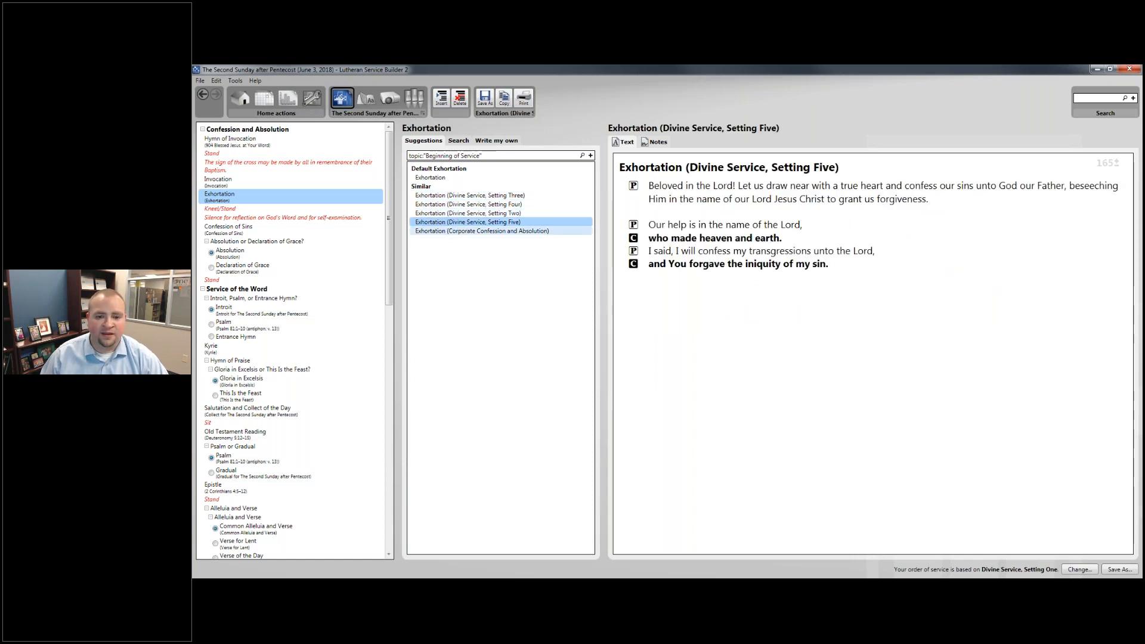
left_click(482, 231)
left_click(430, 177)
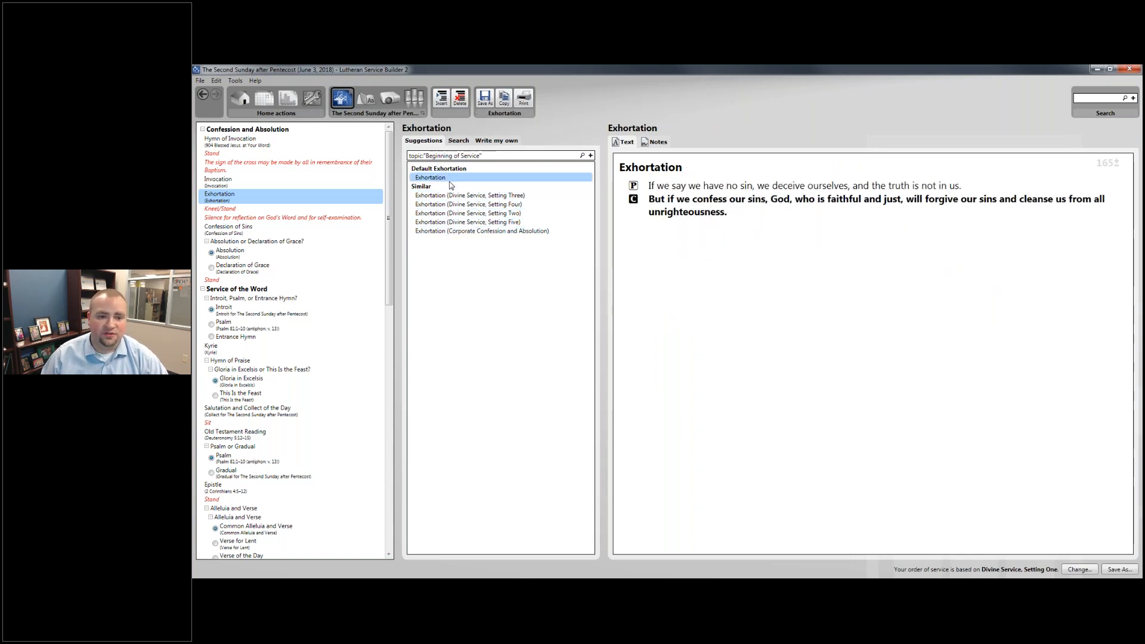
Step: Compare the default Confession of Sins text with the similar versions suggested from other services
left_click(253, 226)
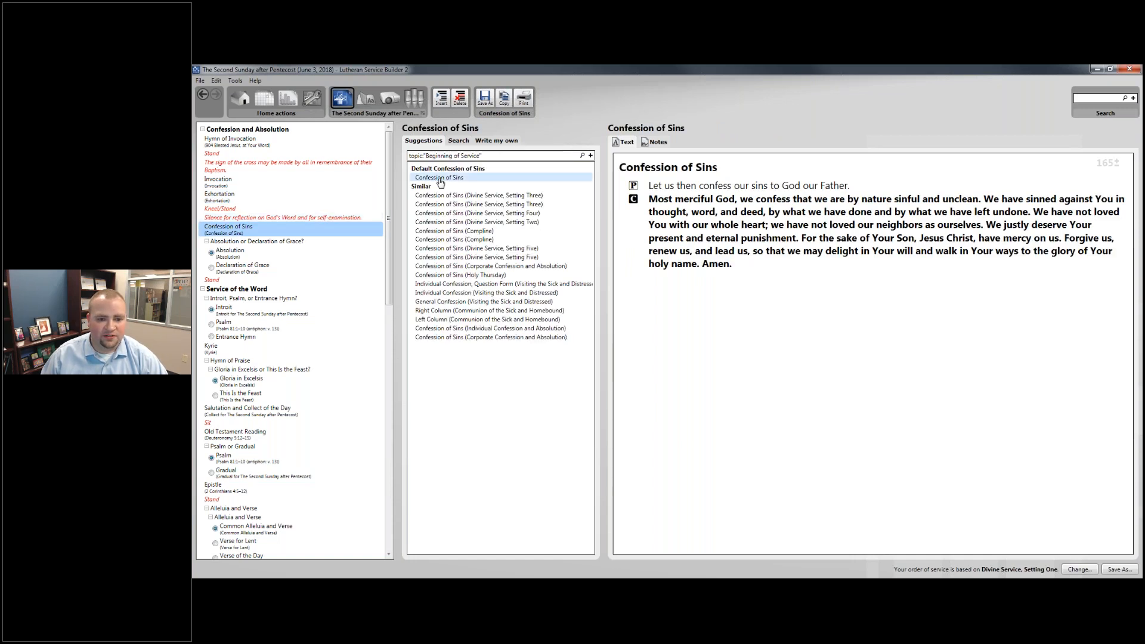
left_click(444, 179)
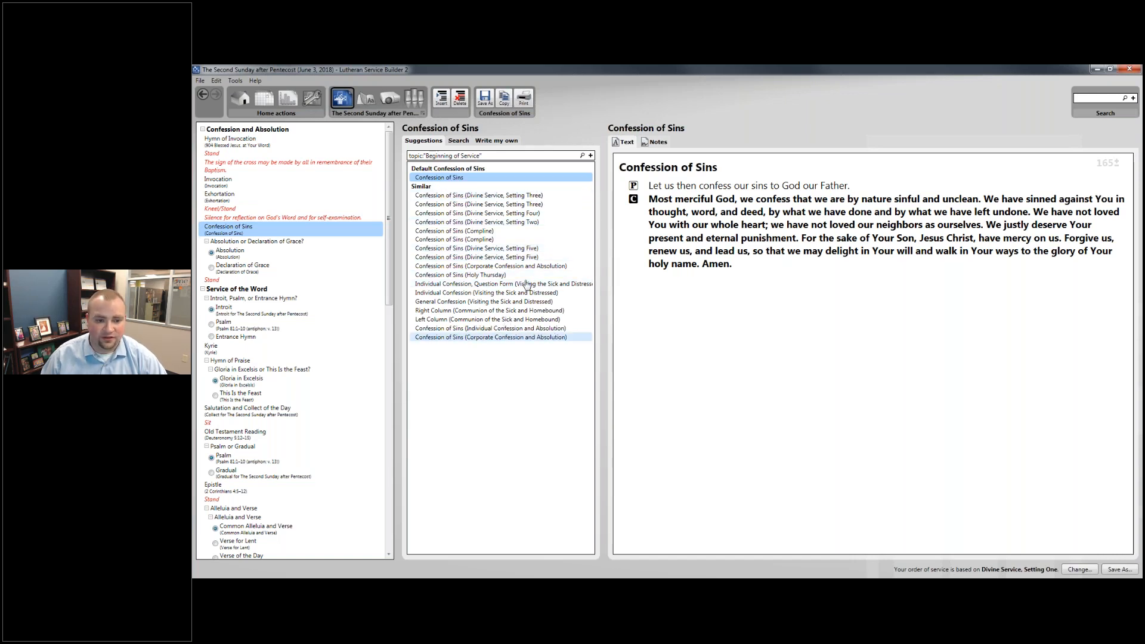
left_click(478, 204)
left_click(478, 222)
left_click(439, 177)
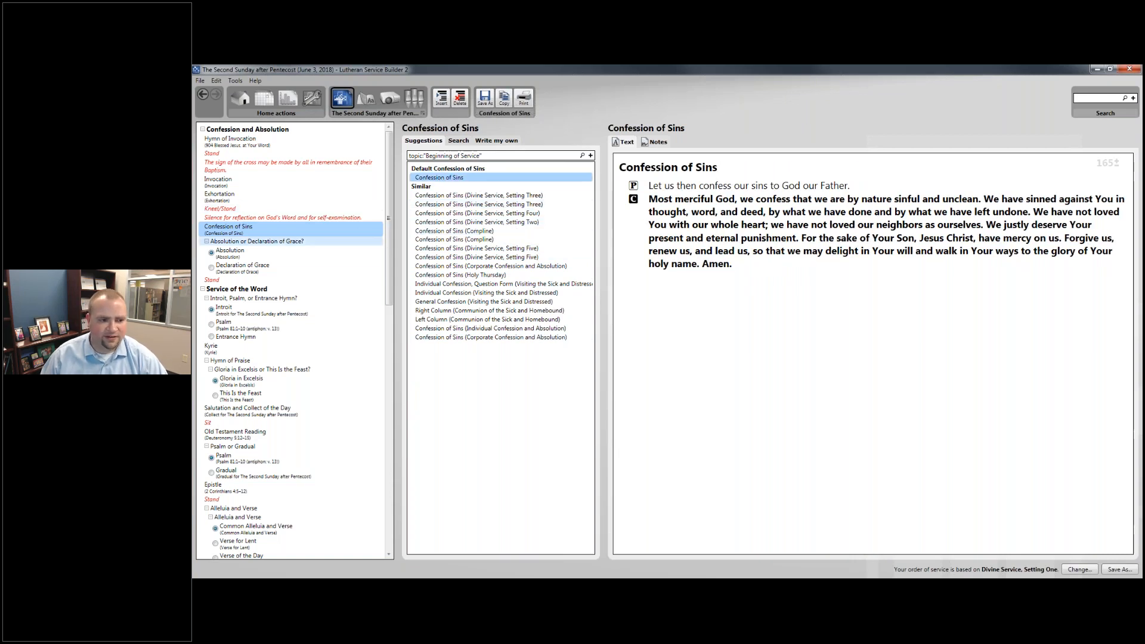
Step: Compare the Absolution with the Declaration of Grace, highlighting "called and ordained servant of Christ" in the Absolution text
left_click(317, 243)
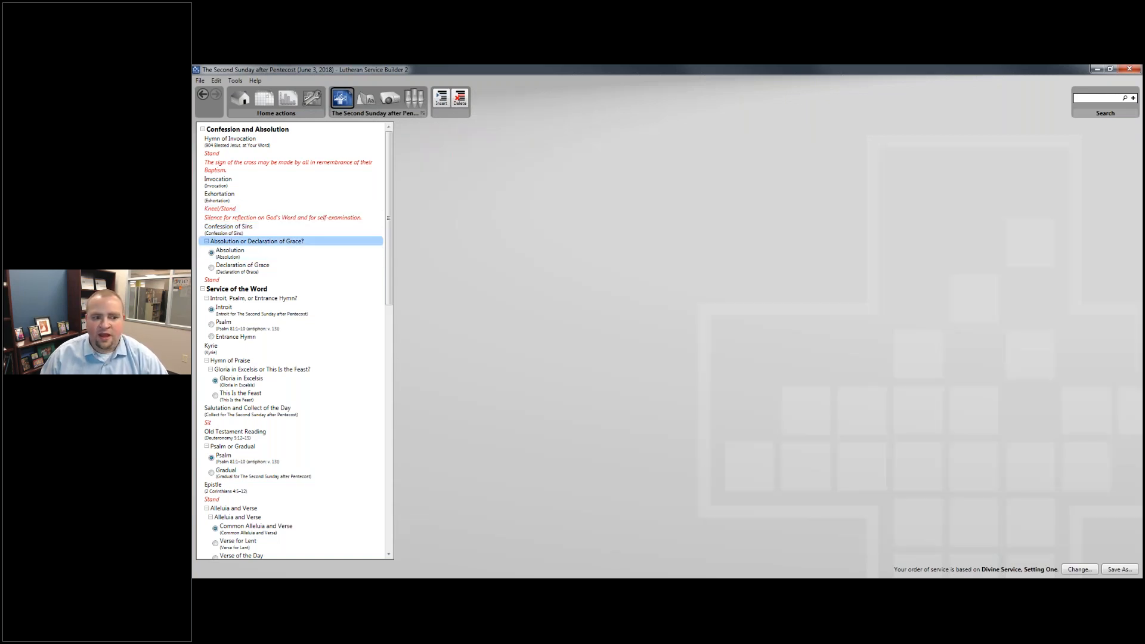
left_click(316, 254)
left_click(314, 267)
left_click(310, 256)
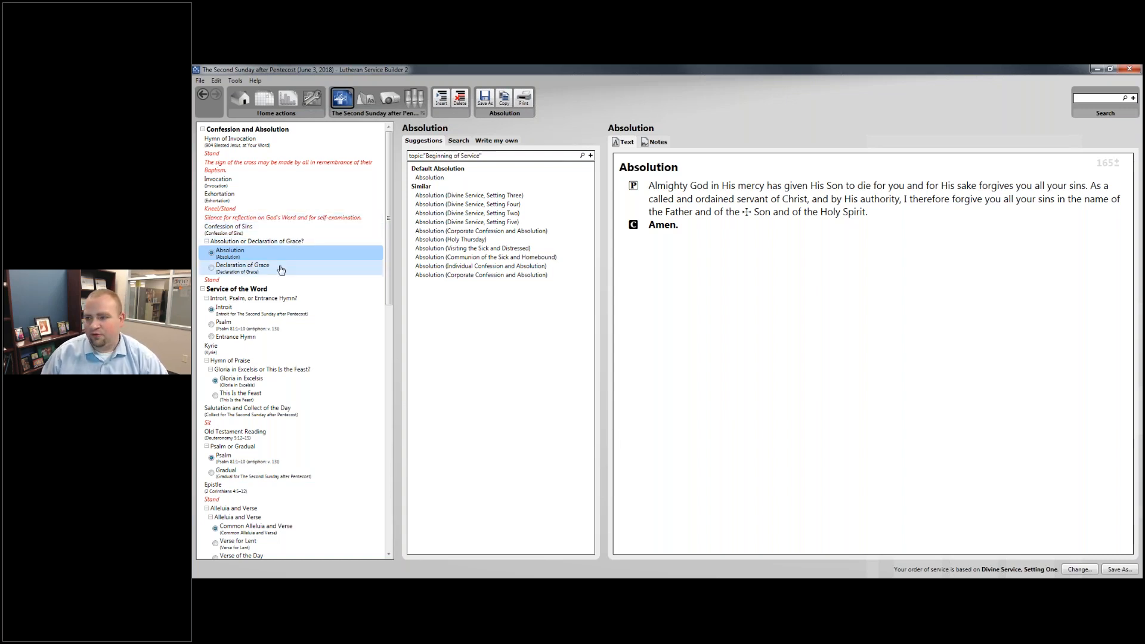
scroll(322, 283, "down", 3)
scroll(346, 285, "up", 3)
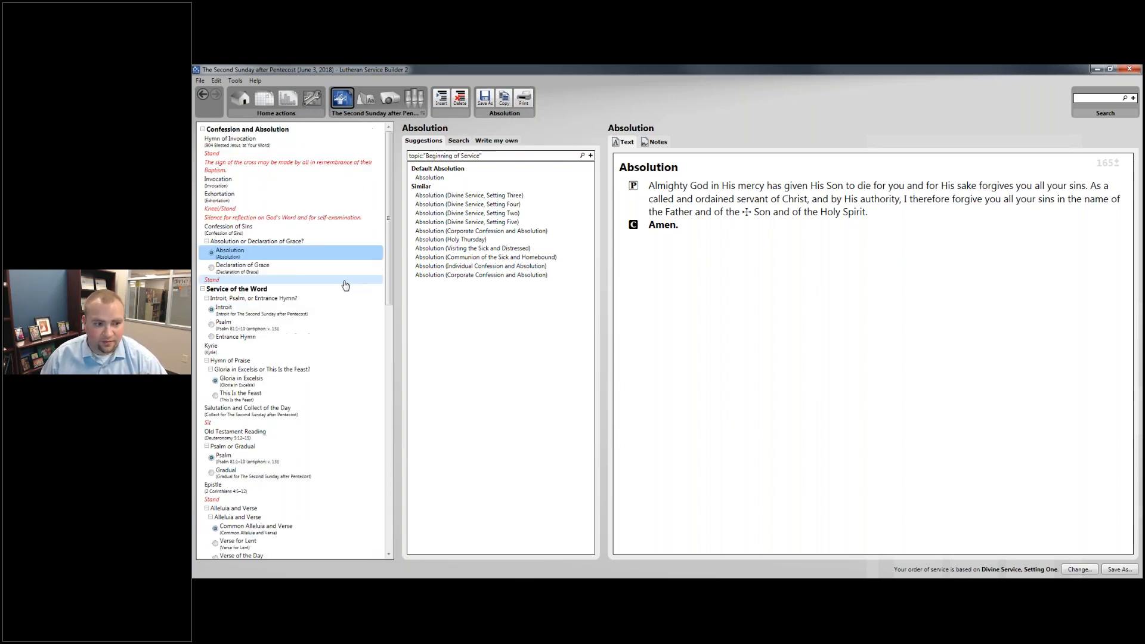
left_click(341, 272)
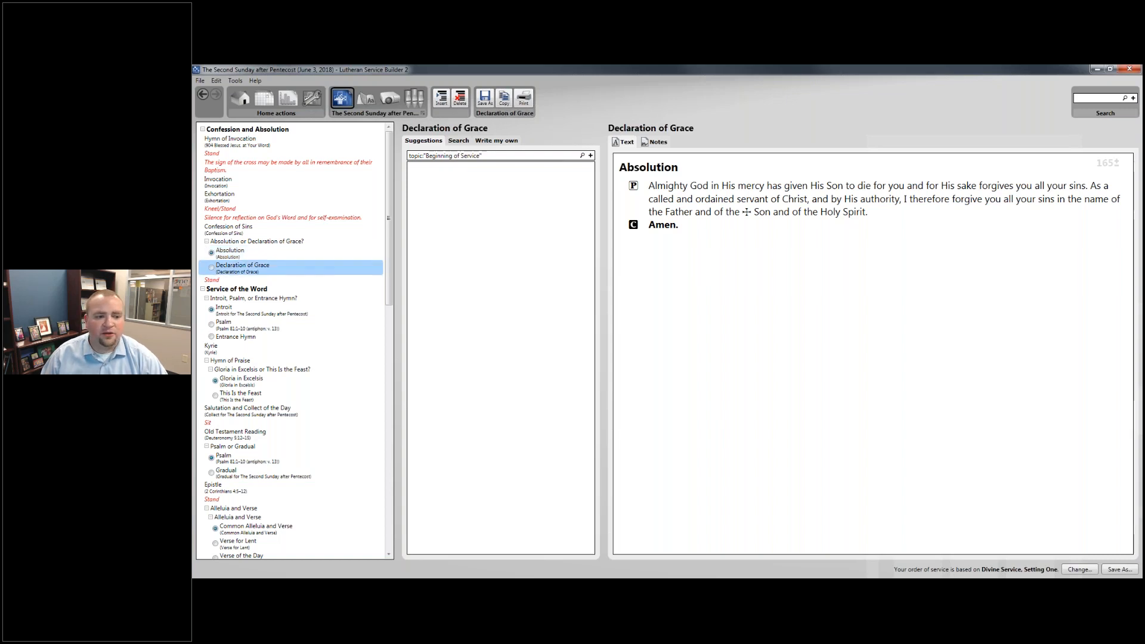
left_click(341, 255)
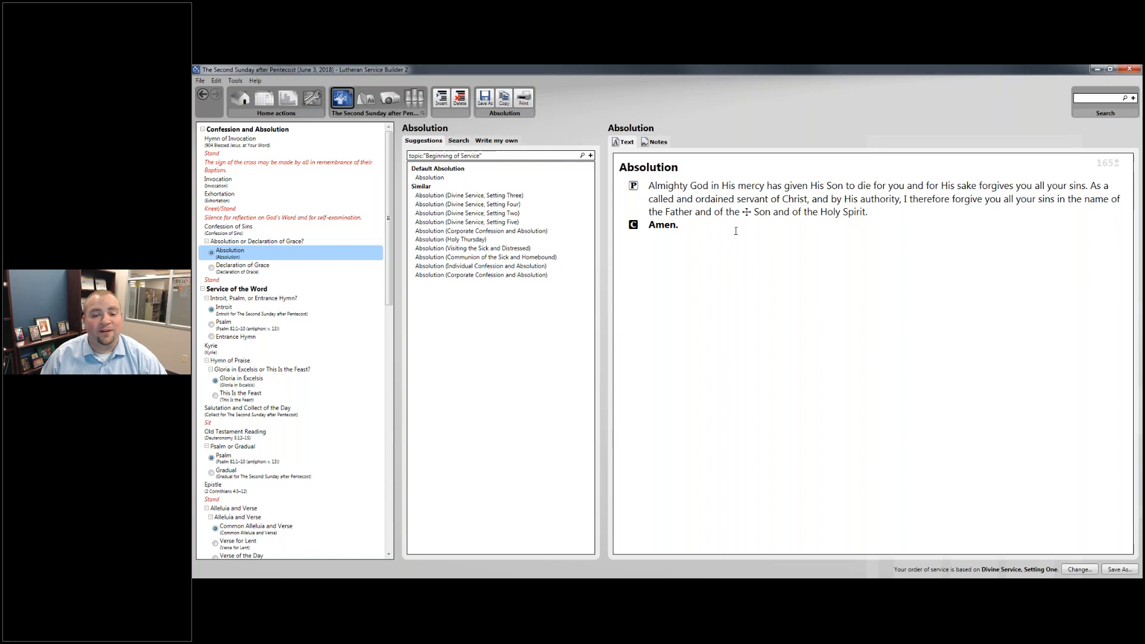
left_click_drag(649, 200, 807, 200)
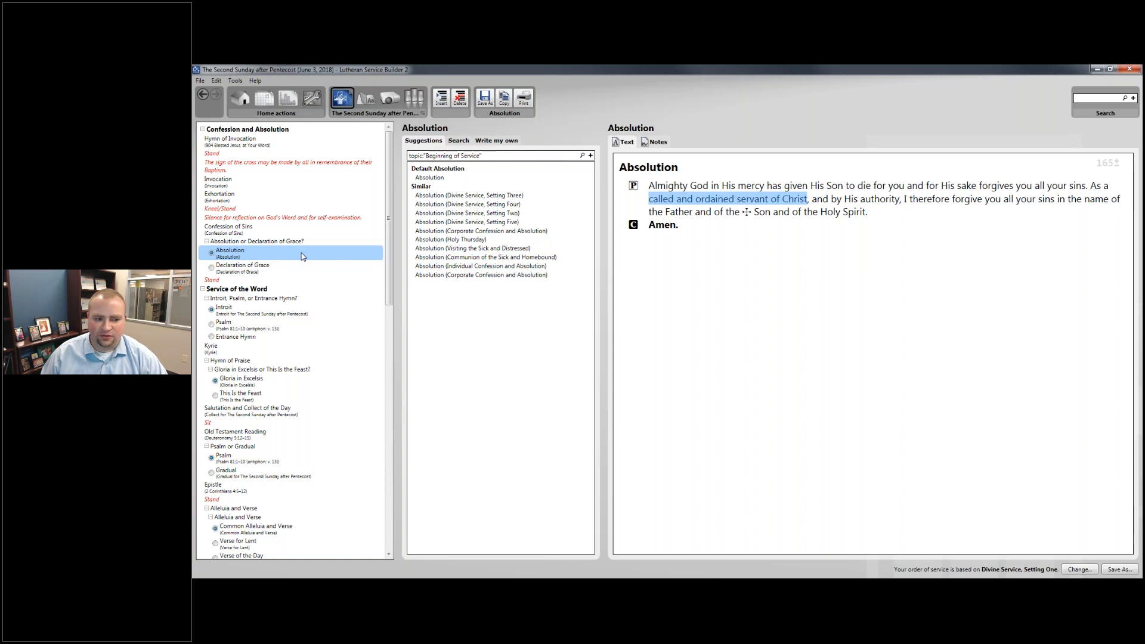
left_click(278, 269)
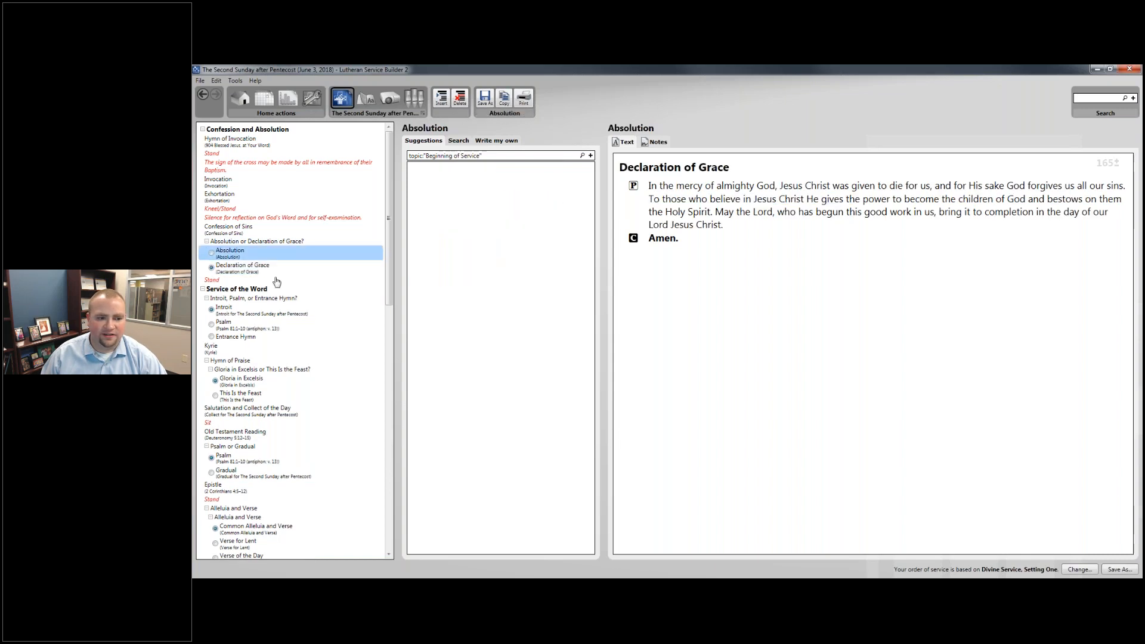
Step: Review the Introit for The Second Sunday after Pentecost and the default Kyrie under Service of the Word
left_click(235, 290)
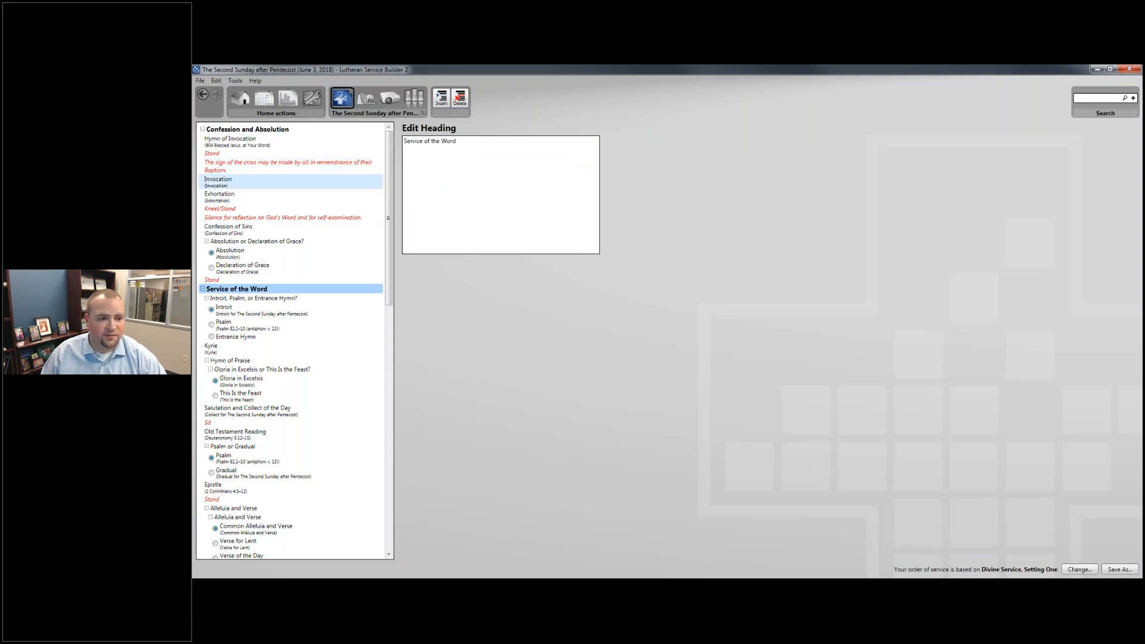
scroll(228, 208, "down", 3)
scroll(301, 231, "up", 3)
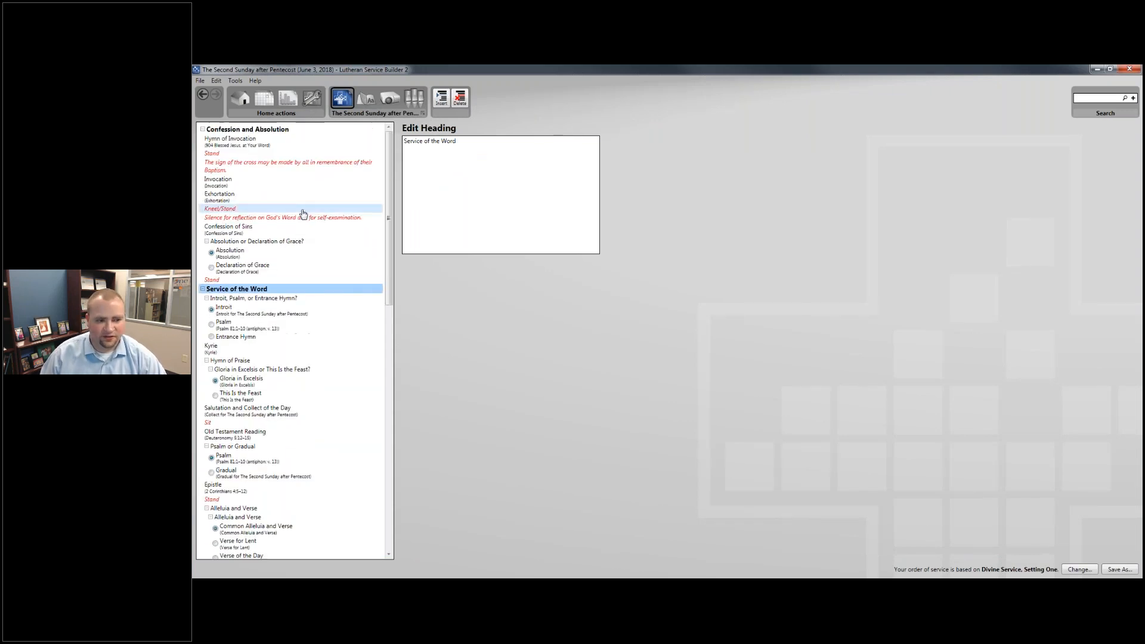
scroll(300, 220, "down", 3)
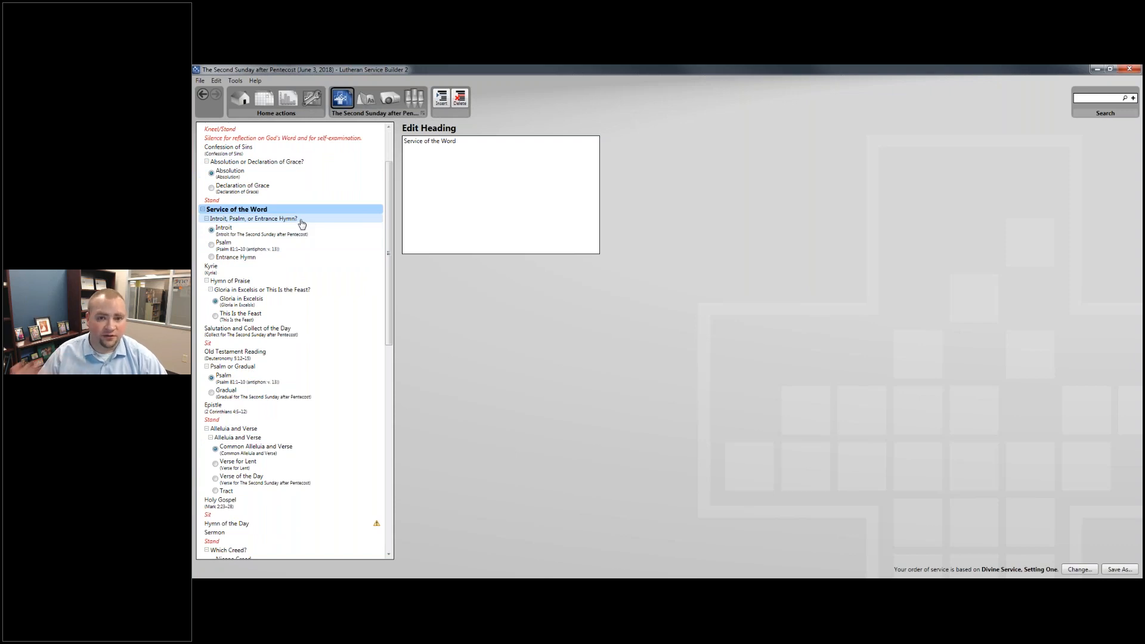
left_click(263, 229)
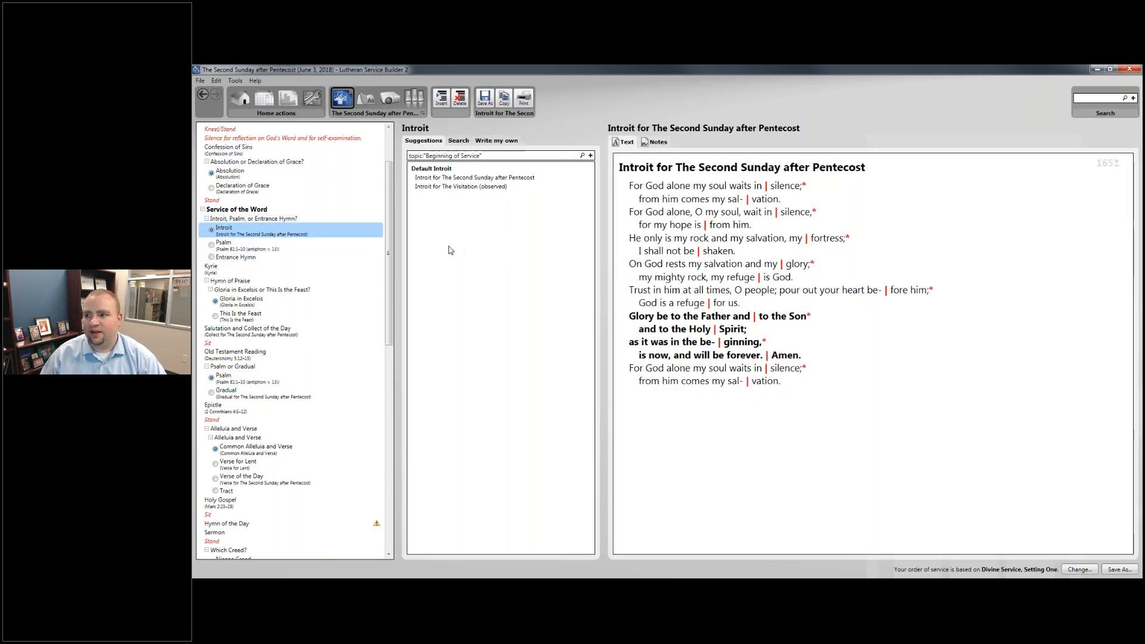
left_click(261, 267)
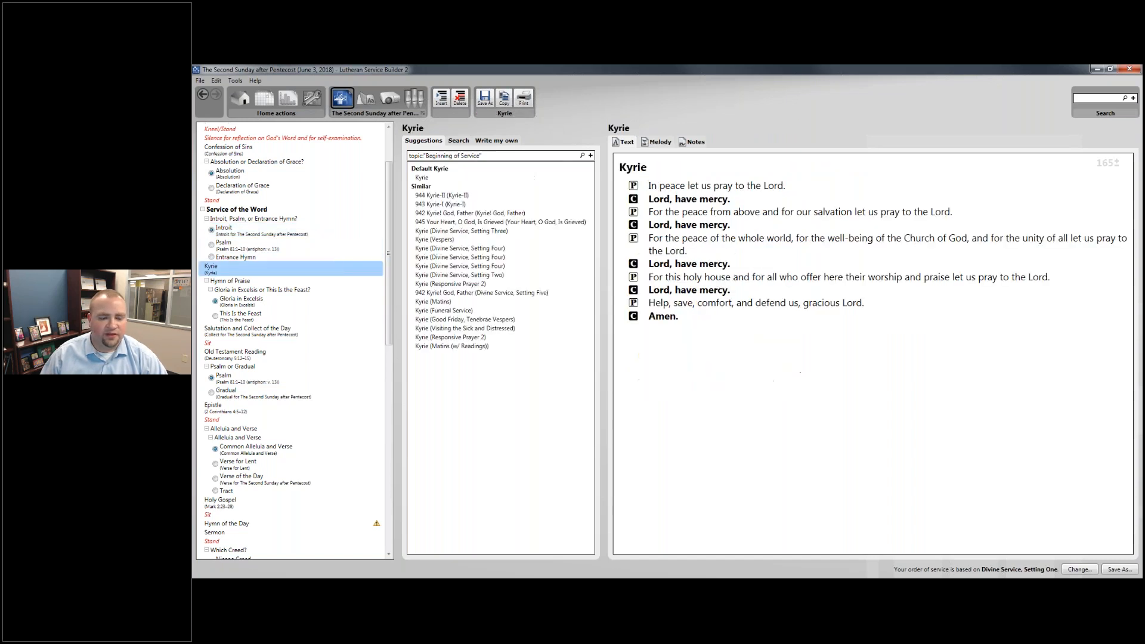
left_click(433, 178)
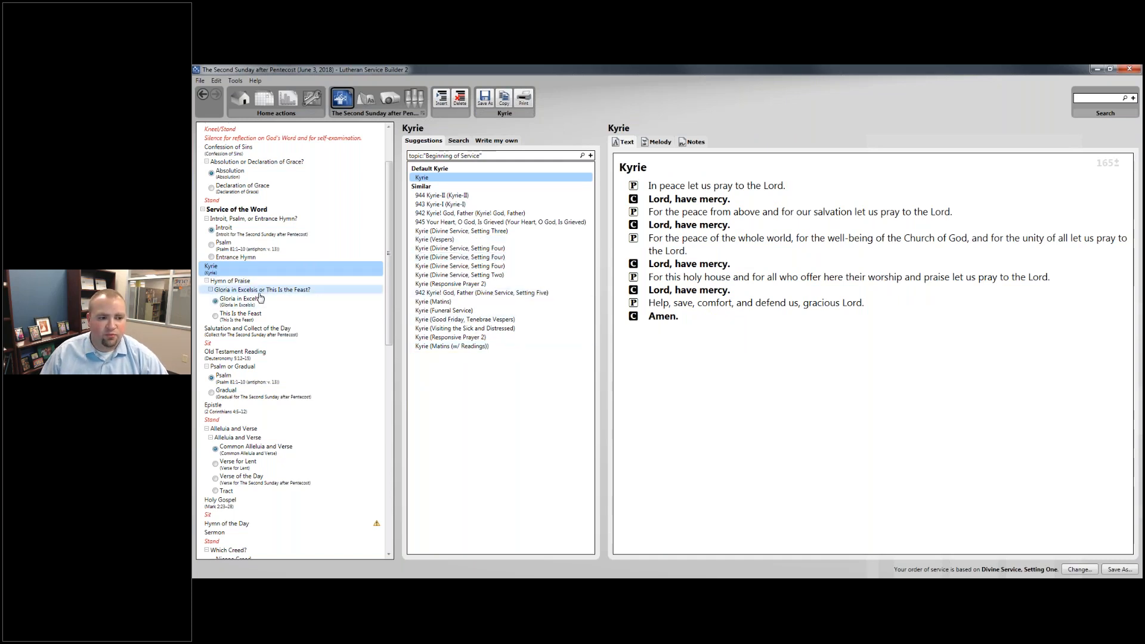
Step: Compare Gloria in Excelsis and This Is the Feast as options for the Hymn of Praise
left_click(306, 308)
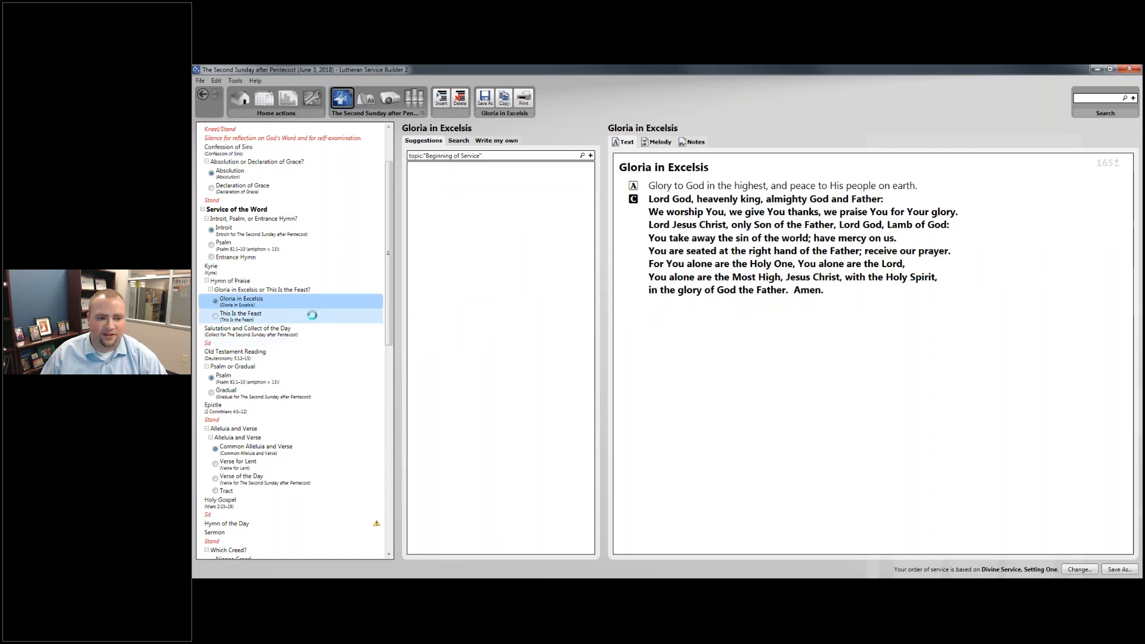
left_click(312, 315)
left_click(314, 303)
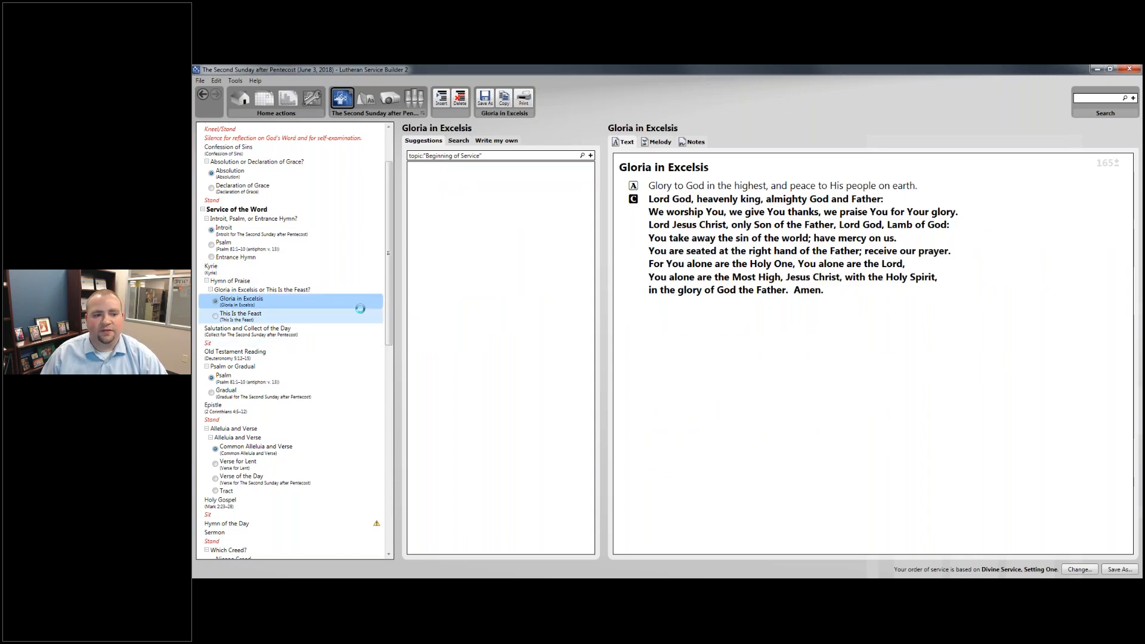
Step: Review the Collect of the Day and the Old Testament Reading, highlighting verse 12 of Deuteronomy 5:12–15
left_click(279, 329)
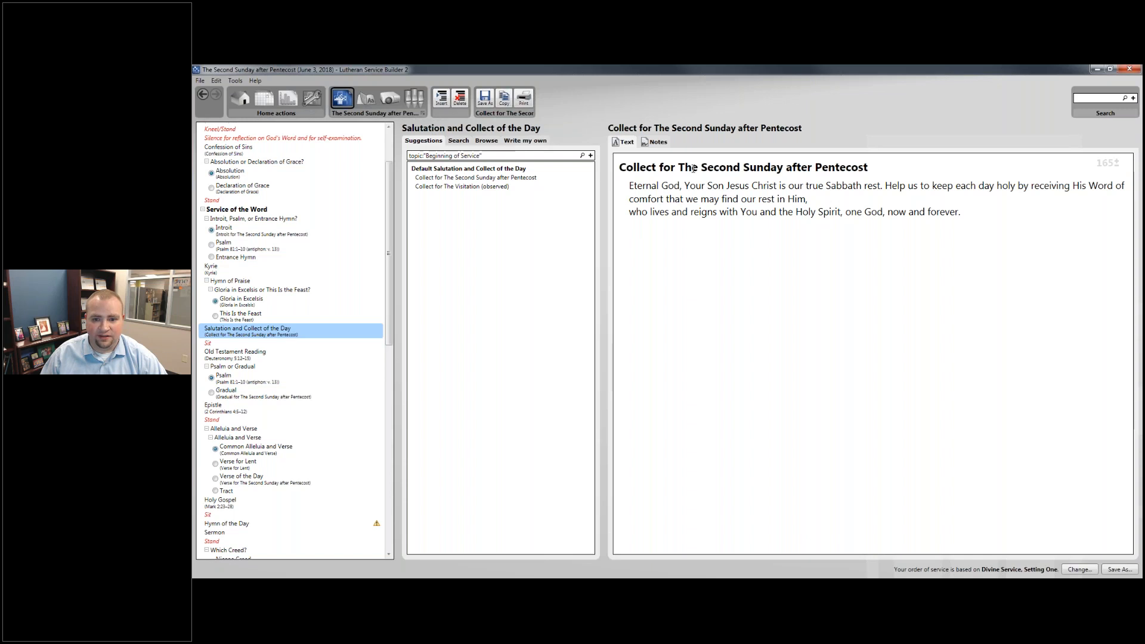
left_click(244, 355)
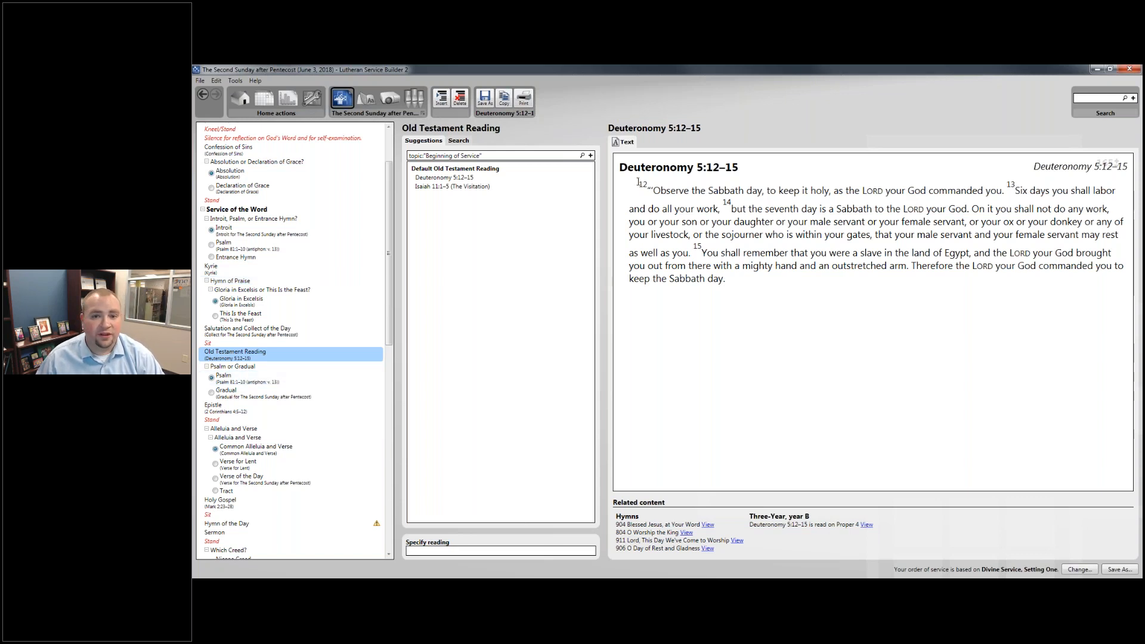
left_click_drag(650, 191, 1007, 191)
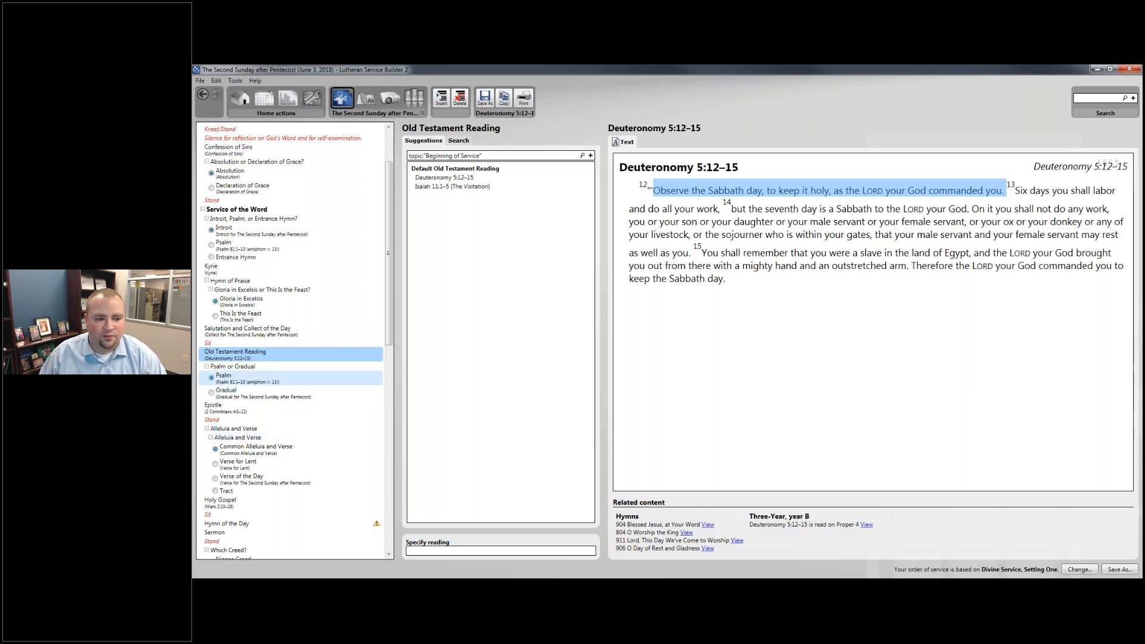
Step: Review Psalm 81:1–10, and choose the Gradual for The Second Sunday after Pentecost in its place
left_click(280, 378)
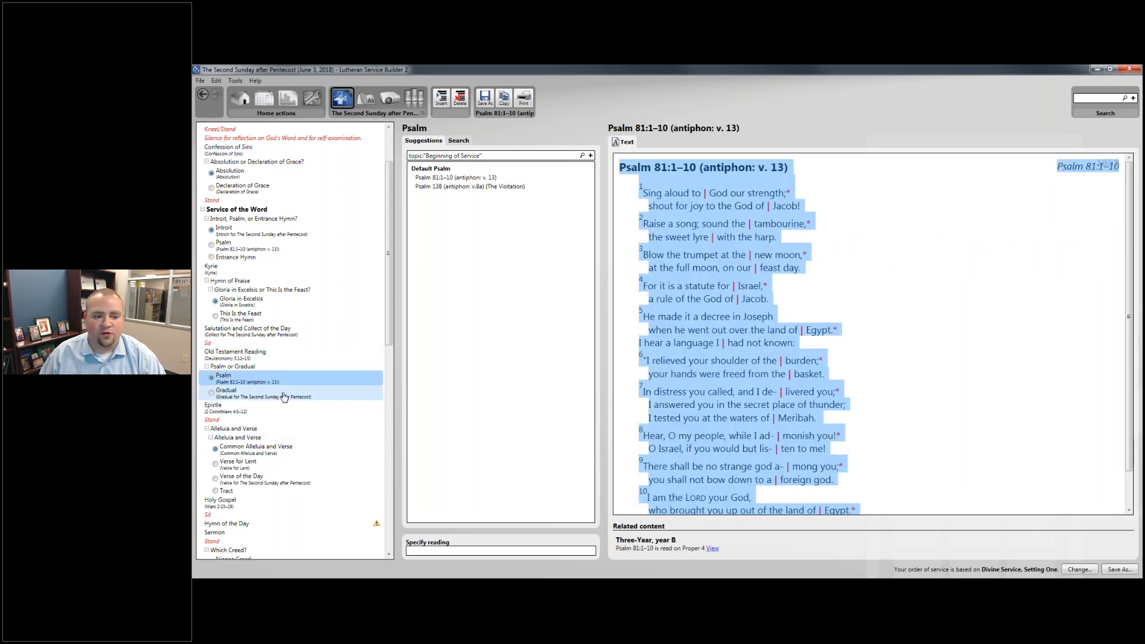
left_click(289, 394)
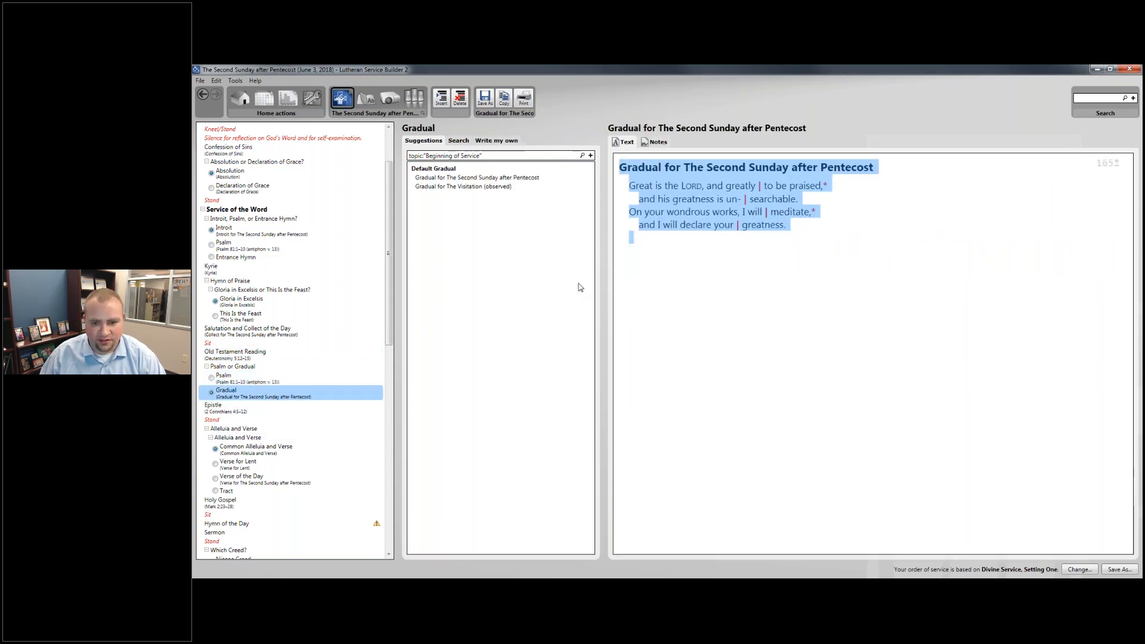
left_click(716, 186)
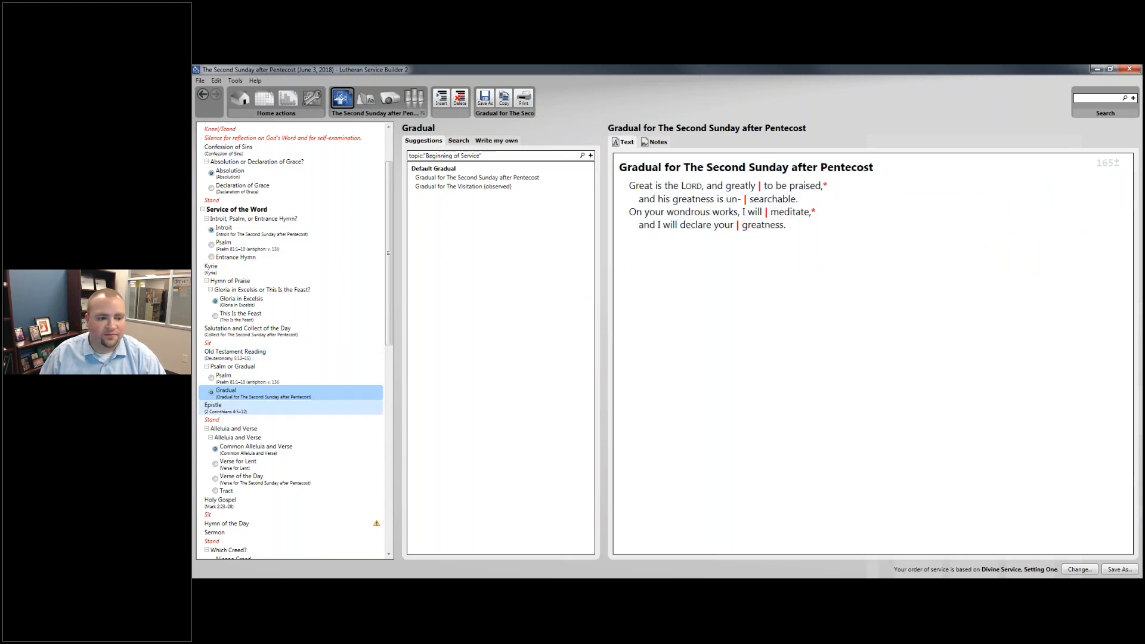
Step: Review the Epistle, and choose the Verse of the Day instead of the Common Alleluia and Verse
left_click(289, 408)
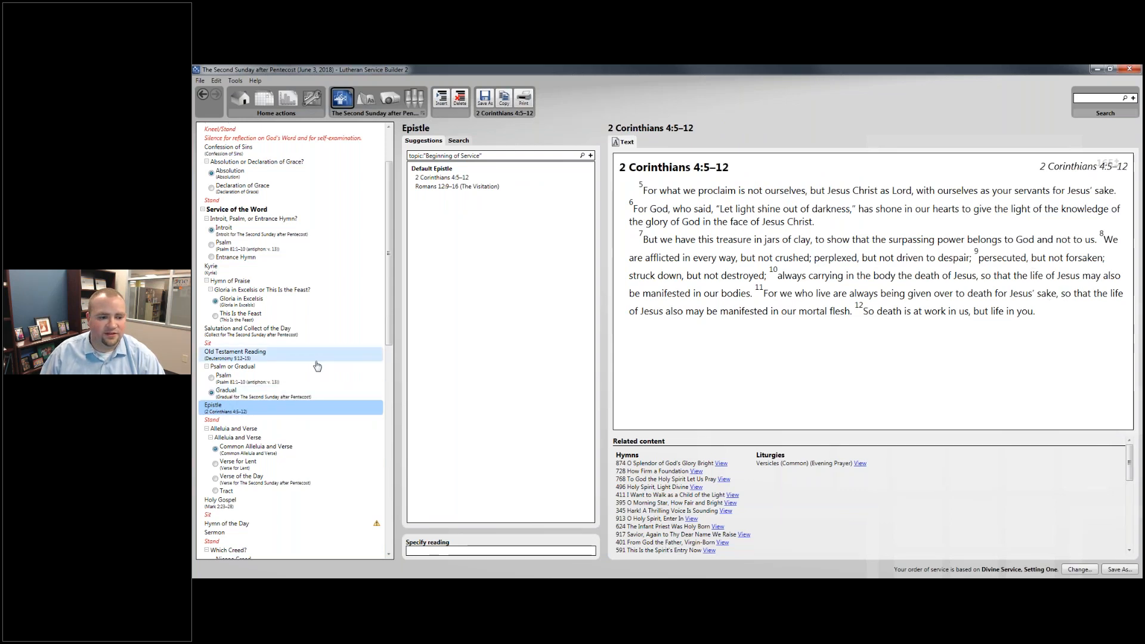
scroll(214, 263, "down", 5)
left_click(213, 261)
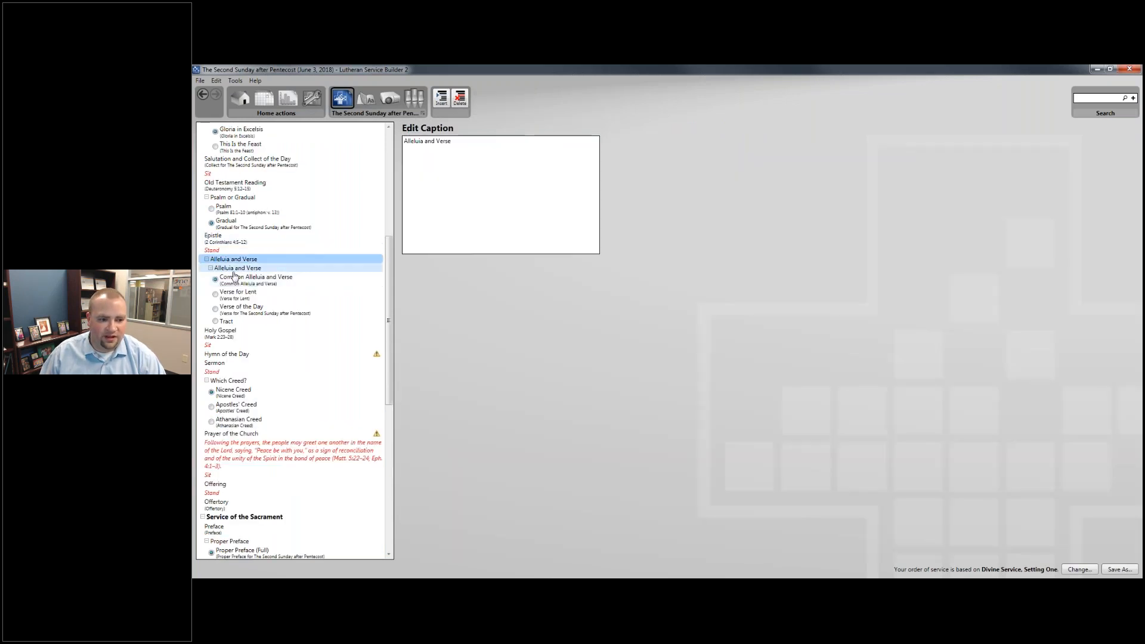
left_click(248, 285)
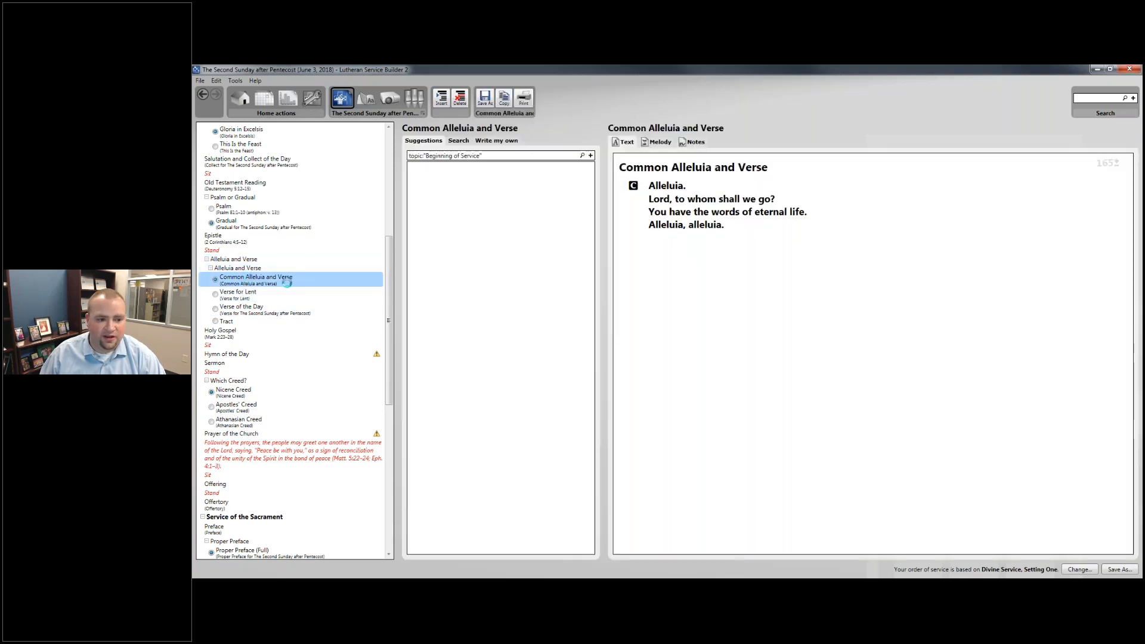
left_click(301, 314)
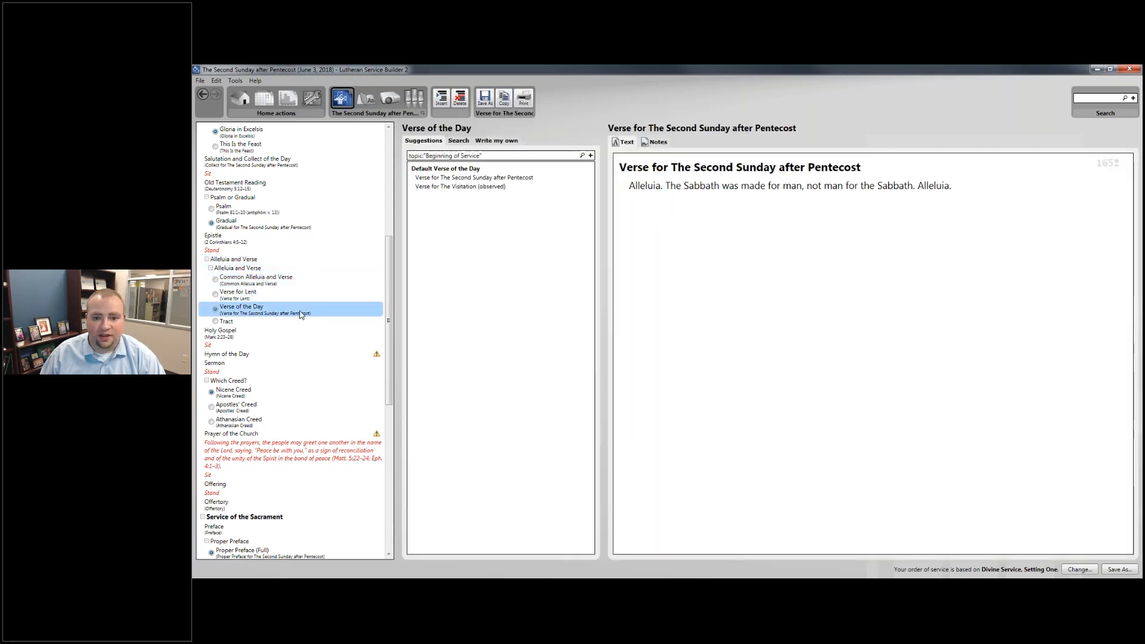
Step: Review the Holy Gospel reading, and assign the suggested hymn 906 O Day of Rest and Gladness to the Hymn of the Day
left_click(233, 340)
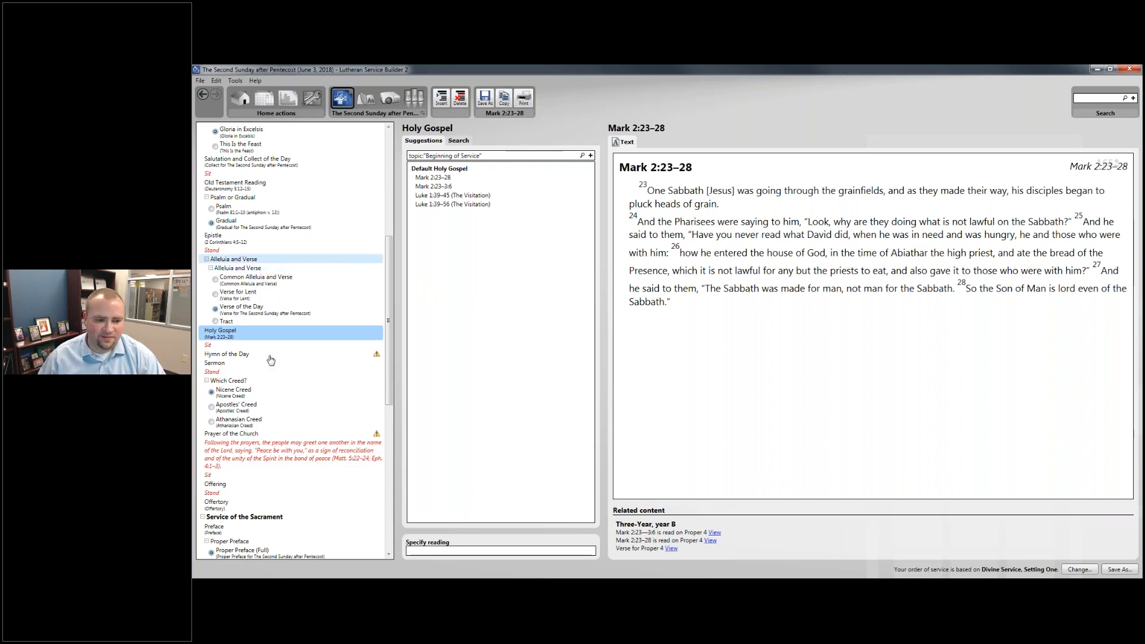
left_click(239, 354)
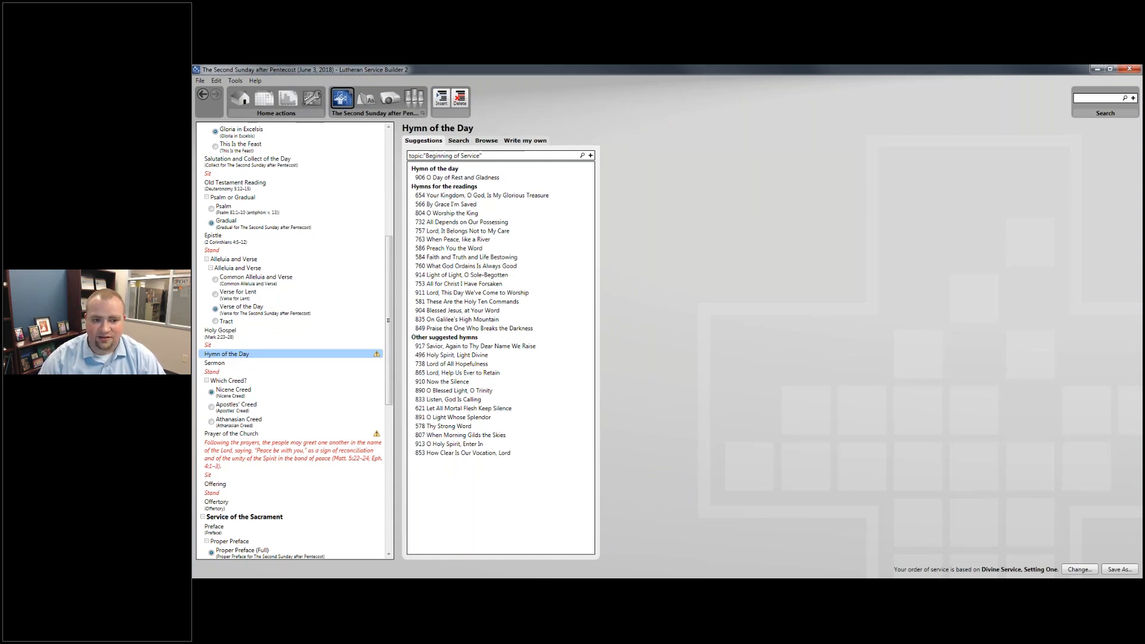
left_click(496, 178)
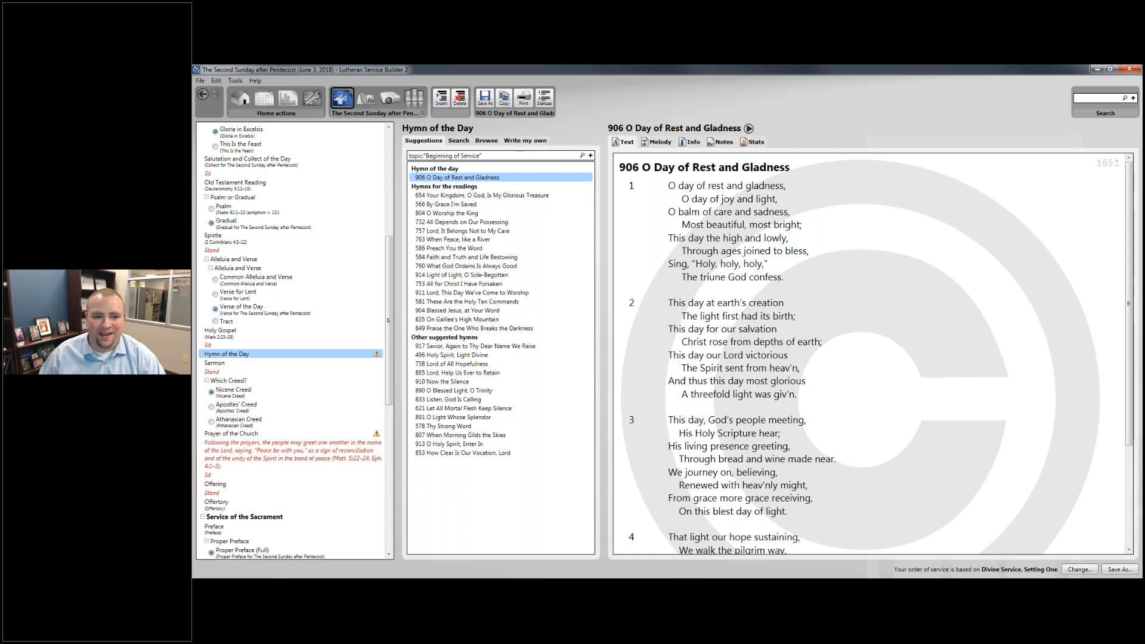
double_click(491, 179)
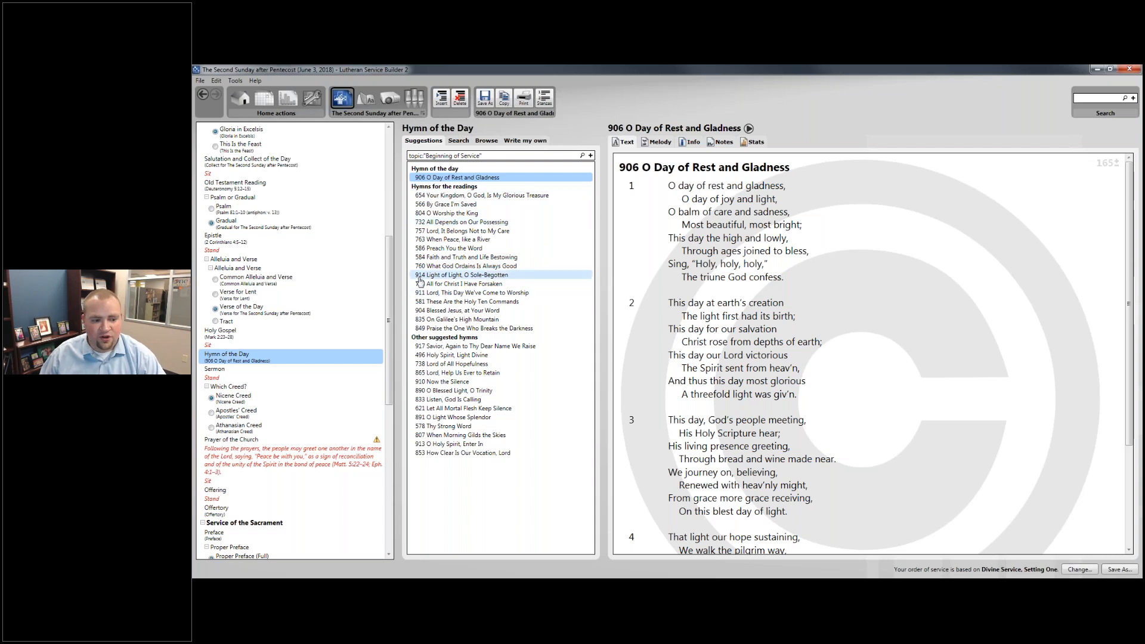
Step: Review the creed options and the Nicene Creed text, and open the Prayer of the Church
scroll(325, 345, "down", 1)
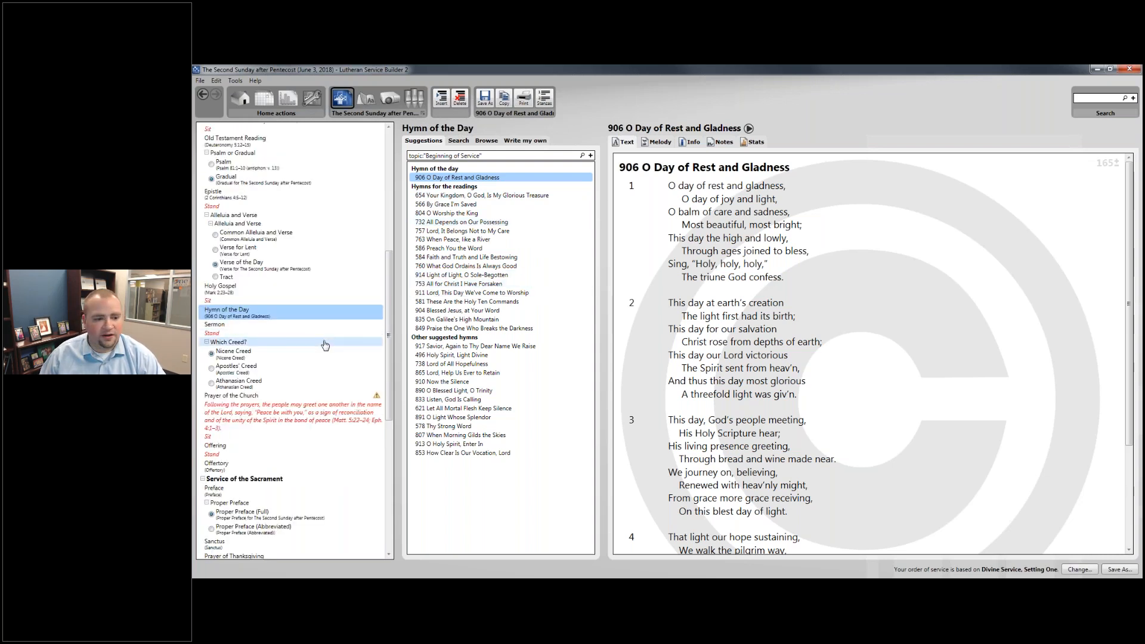
left_click(322, 344)
scroll(322, 345, "down", 2)
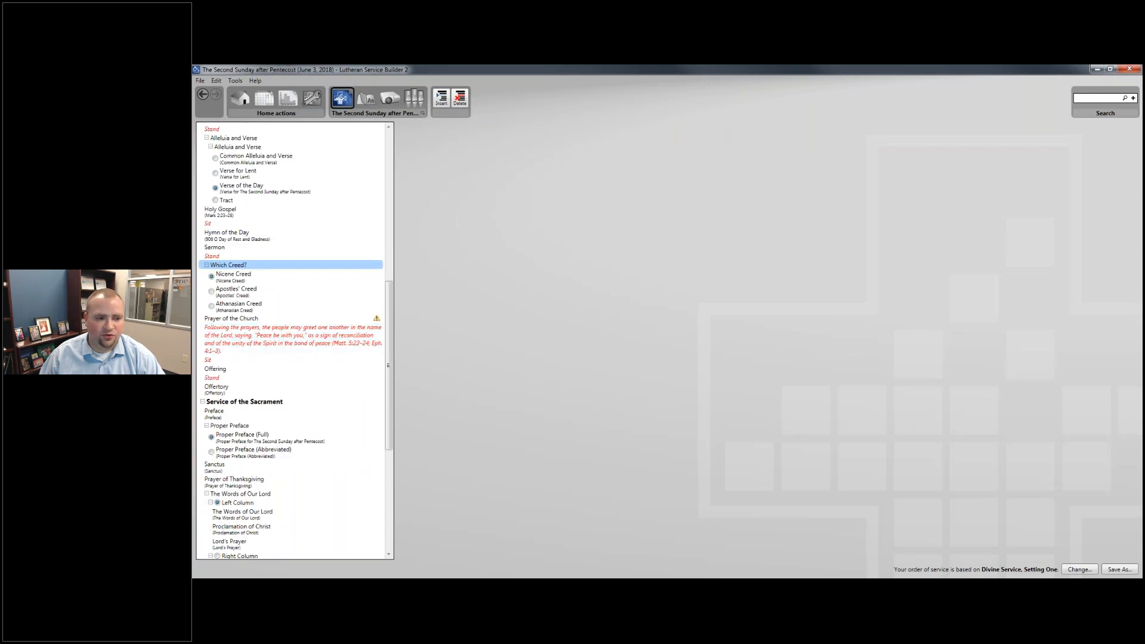
left_click(304, 286)
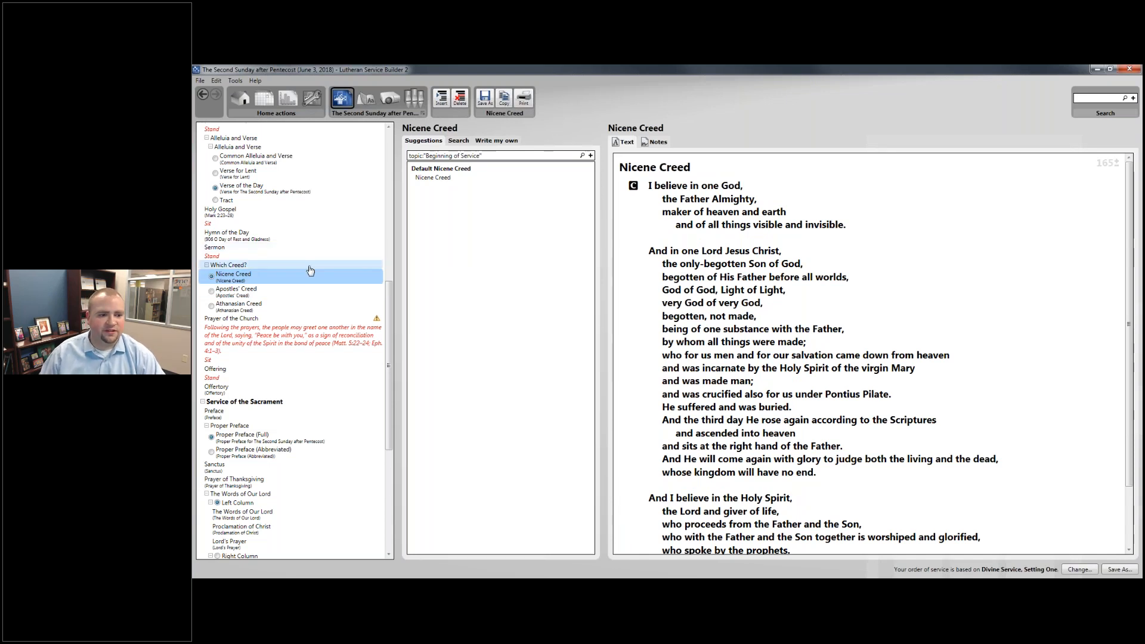
left_click(293, 319)
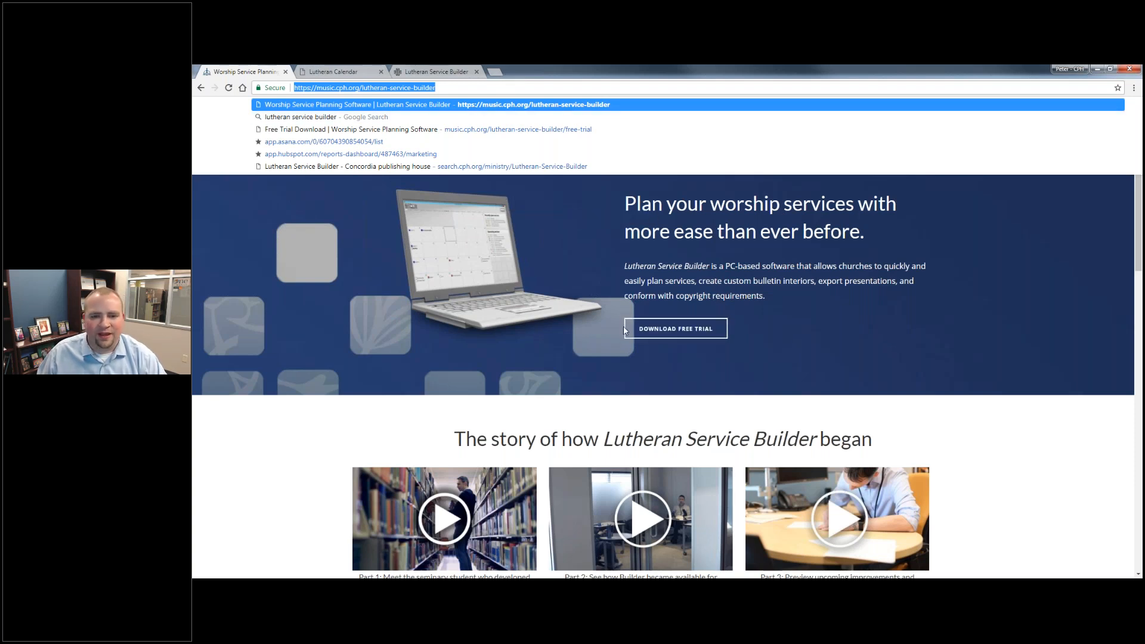
Step: Switch to the browser and open the Downloads page of the Lutheran Service Builder website
left_click(686, 400)
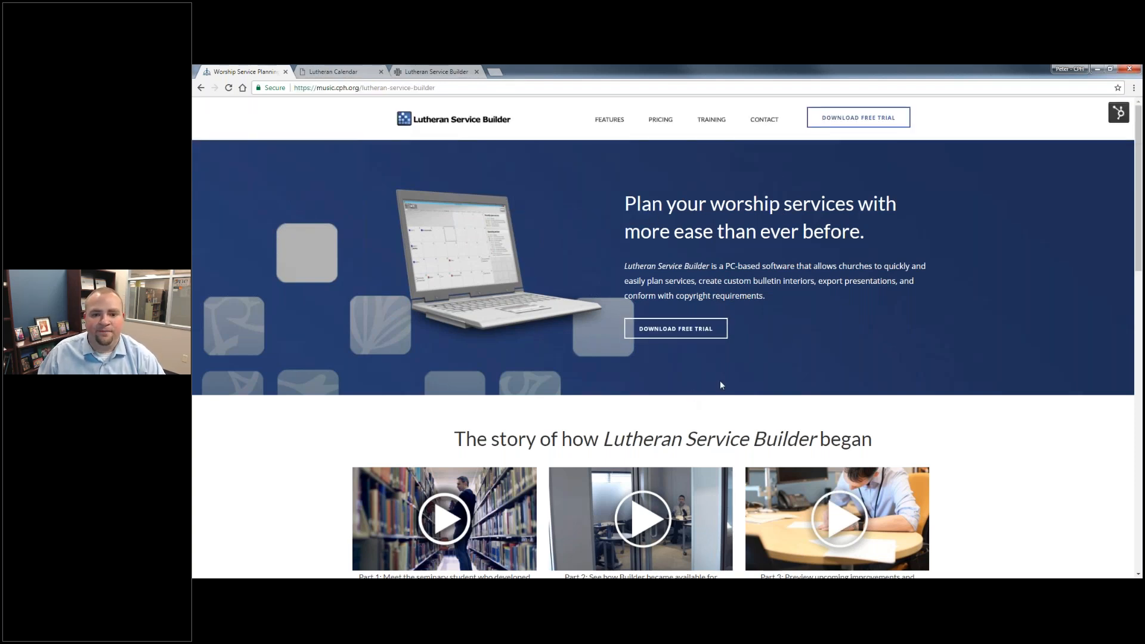
scroll(725, 378, "down", 3)
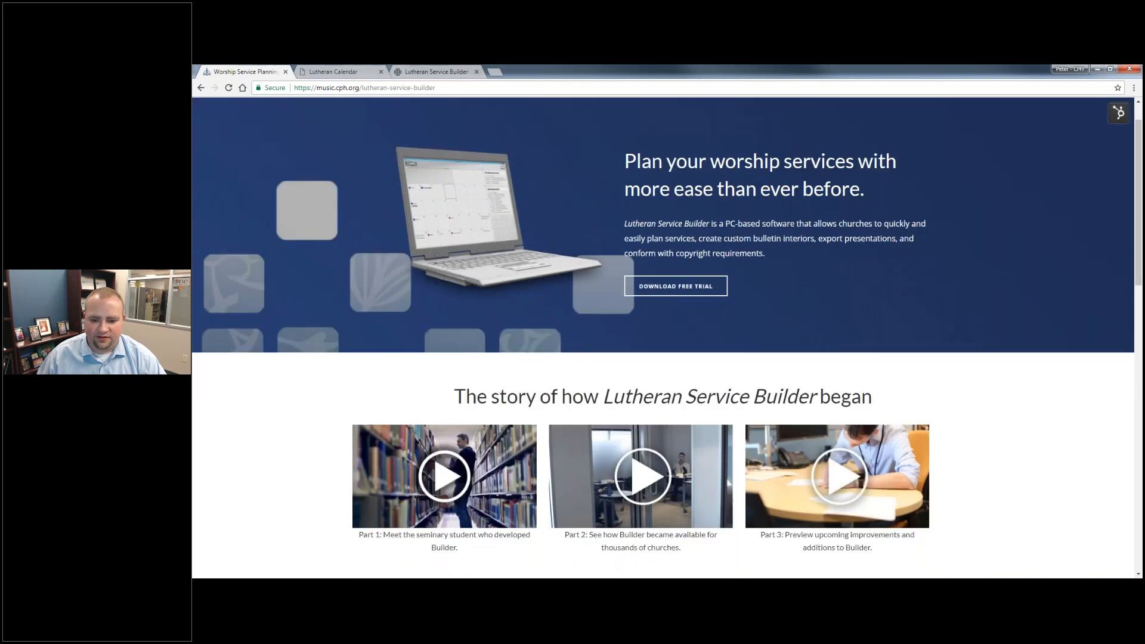
scroll(666, 350, "down", 1)
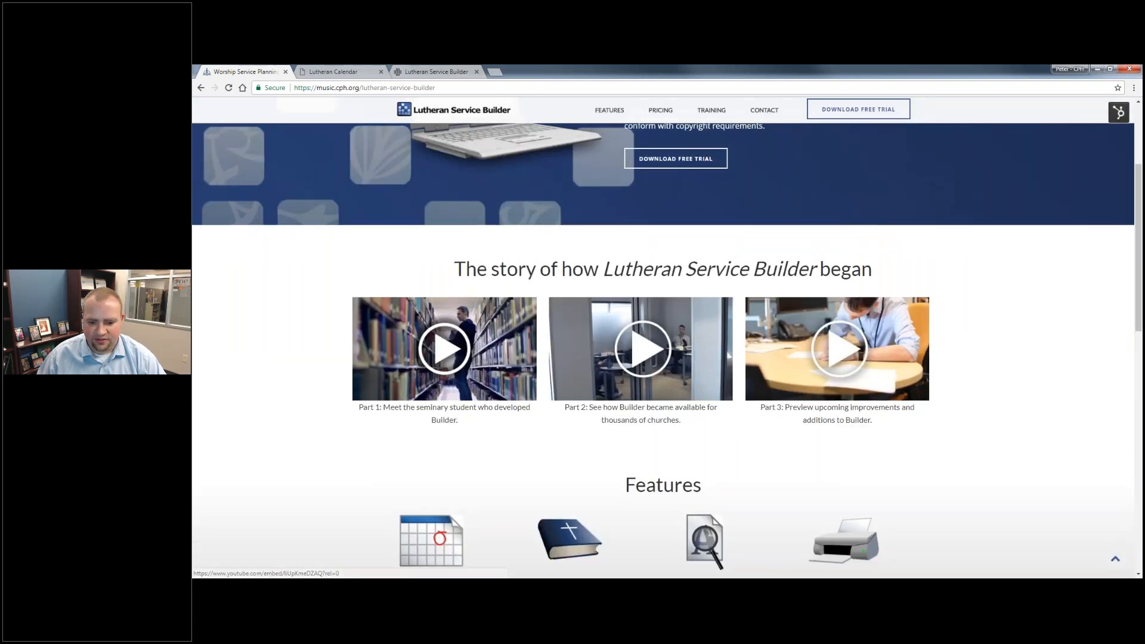
scroll(688, 471, "down", 10)
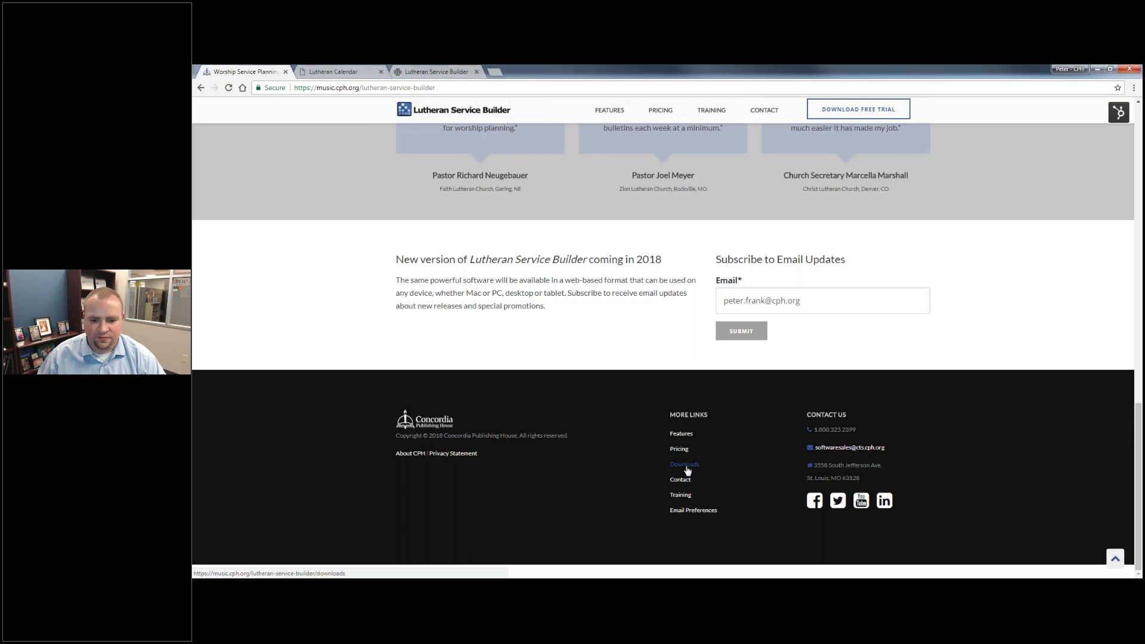
left_click(687, 469)
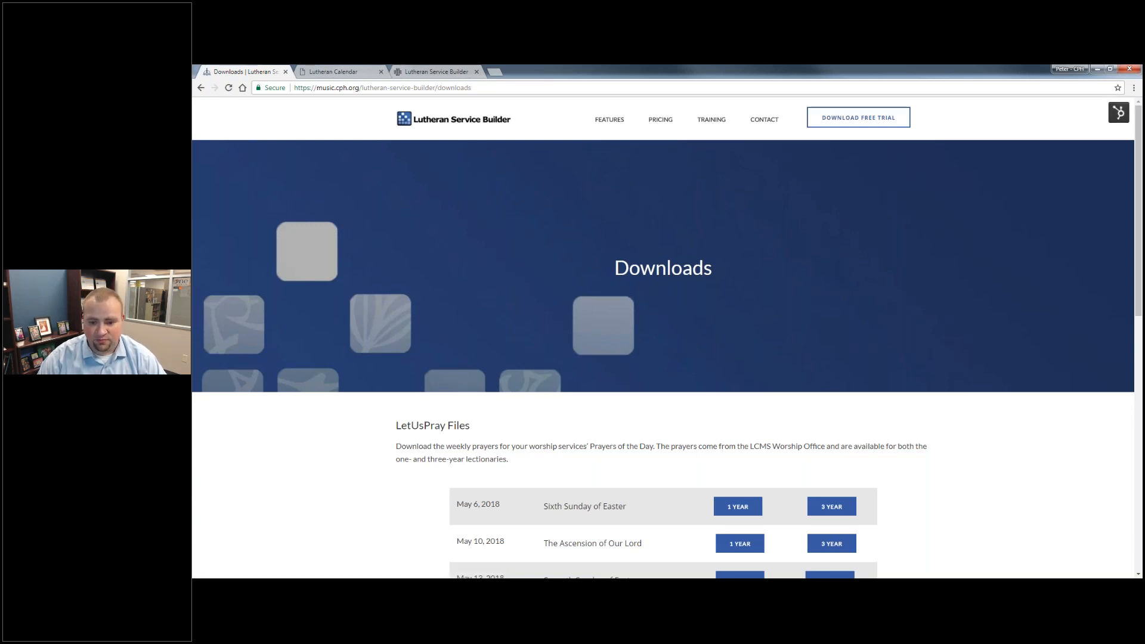
Step: Download the 3-year LetUsPray file for May 27, 2018, The Holy Trinity
scroll(718, 460, "down", 3)
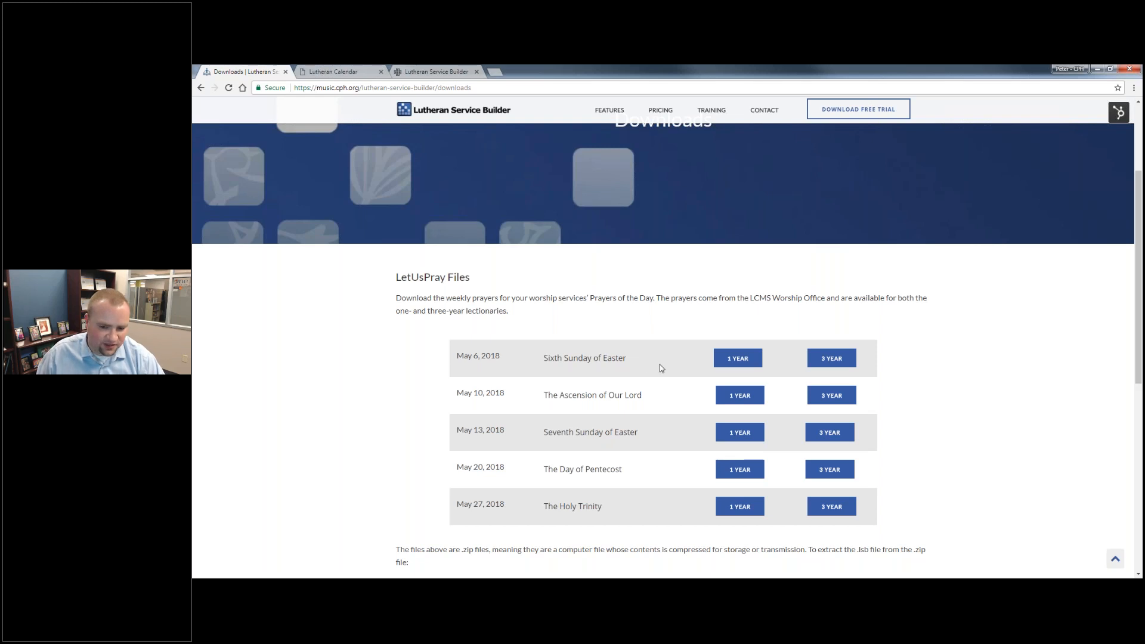
scroll(661, 369, "down", 3)
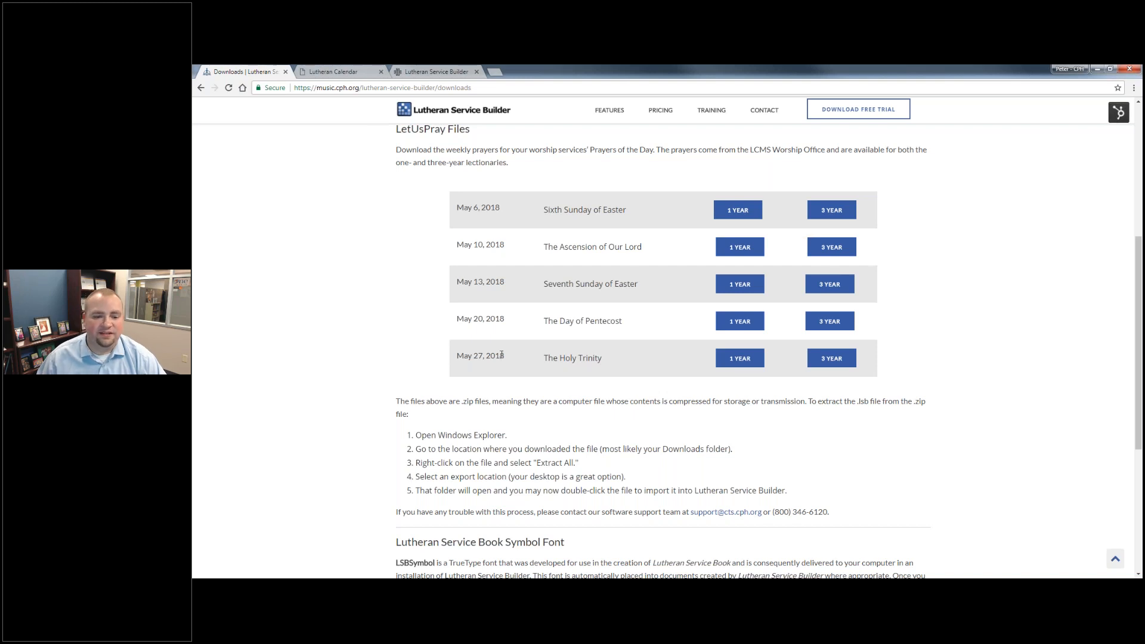
left_click_drag(602, 358, 547, 358)
left_click(593, 362)
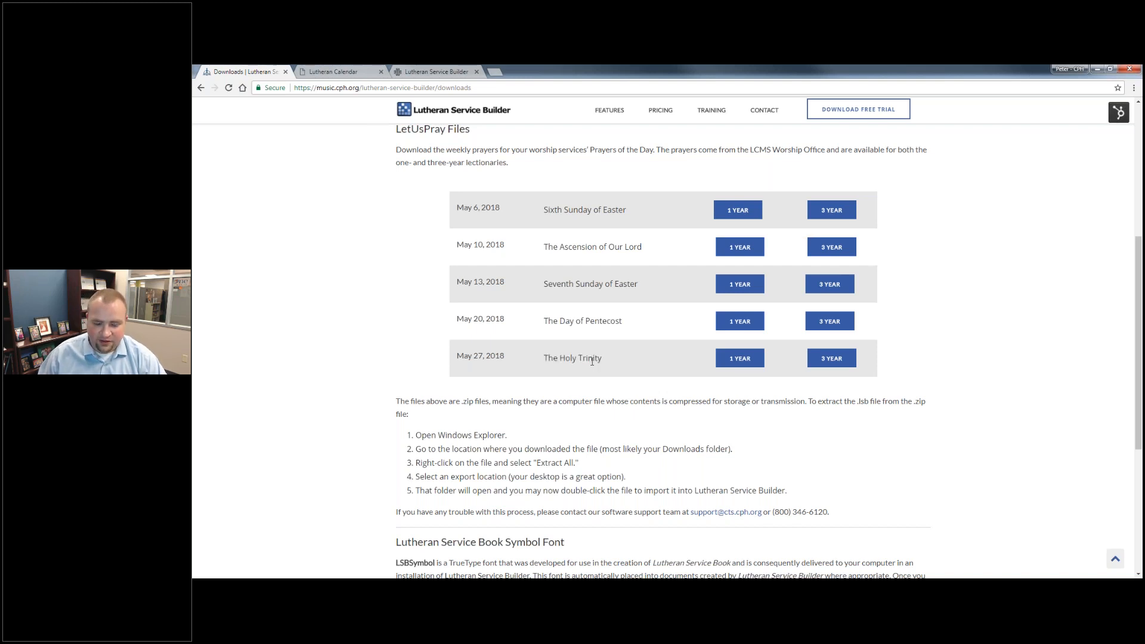
left_click(838, 362)
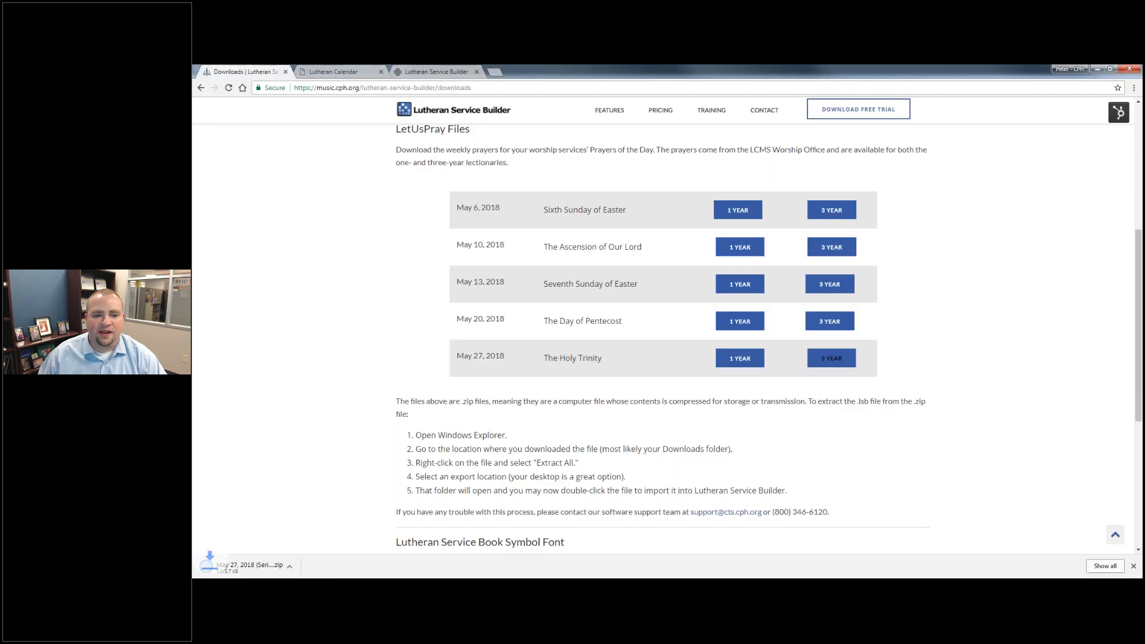
Step: Import the downloaded May 27, 2018 (Series B) file into Lutheran Service Builder and open it among the self-written texts for the Prayer of the Church
left_click(238, 568)
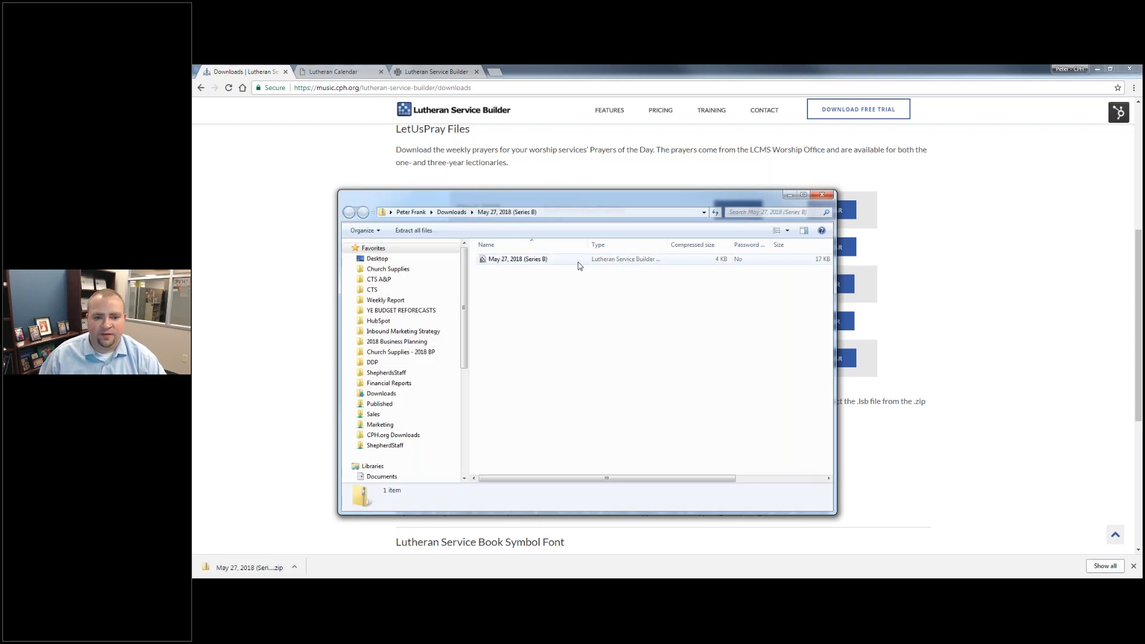
double_click(529, 263)
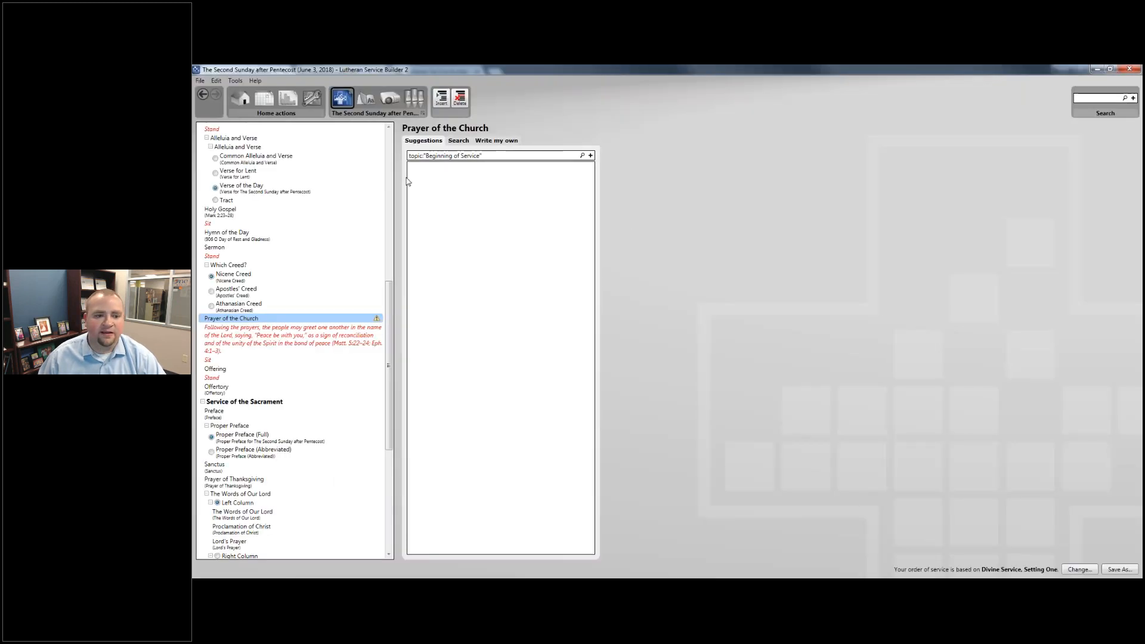
left_click(352, 335)
left_click(355, 318)
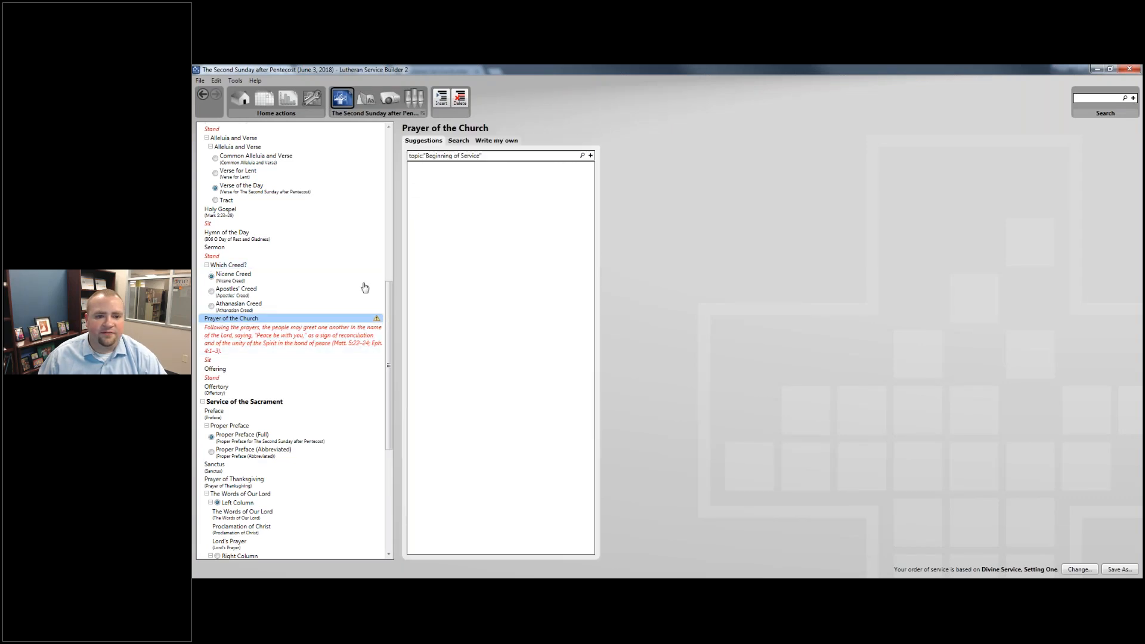
left_click(478, 143)
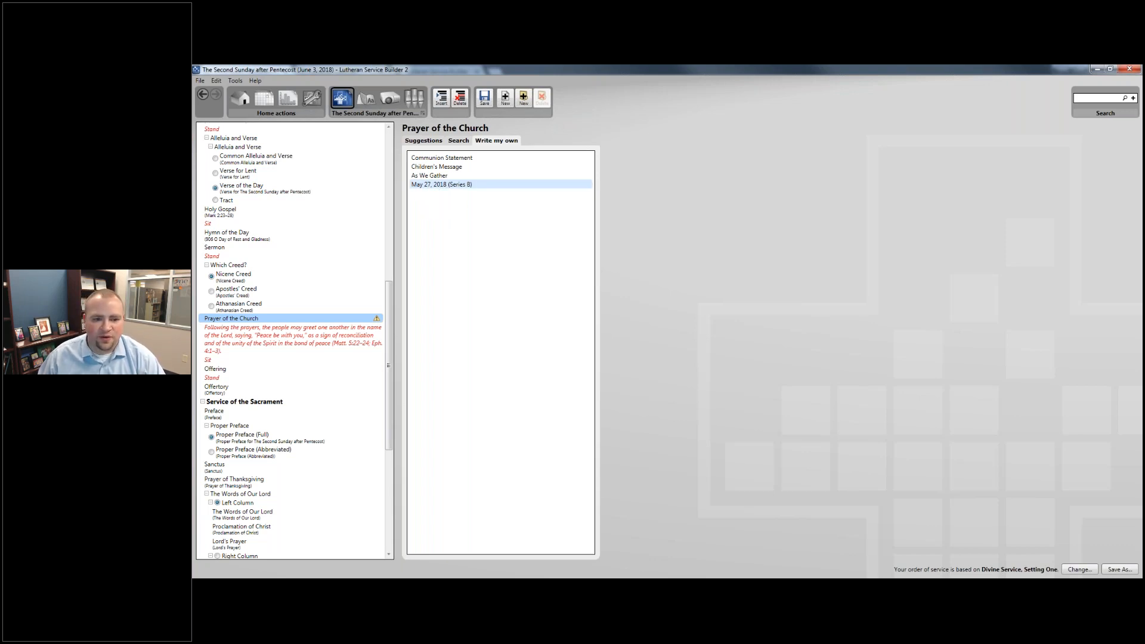
left_click(441, 184)
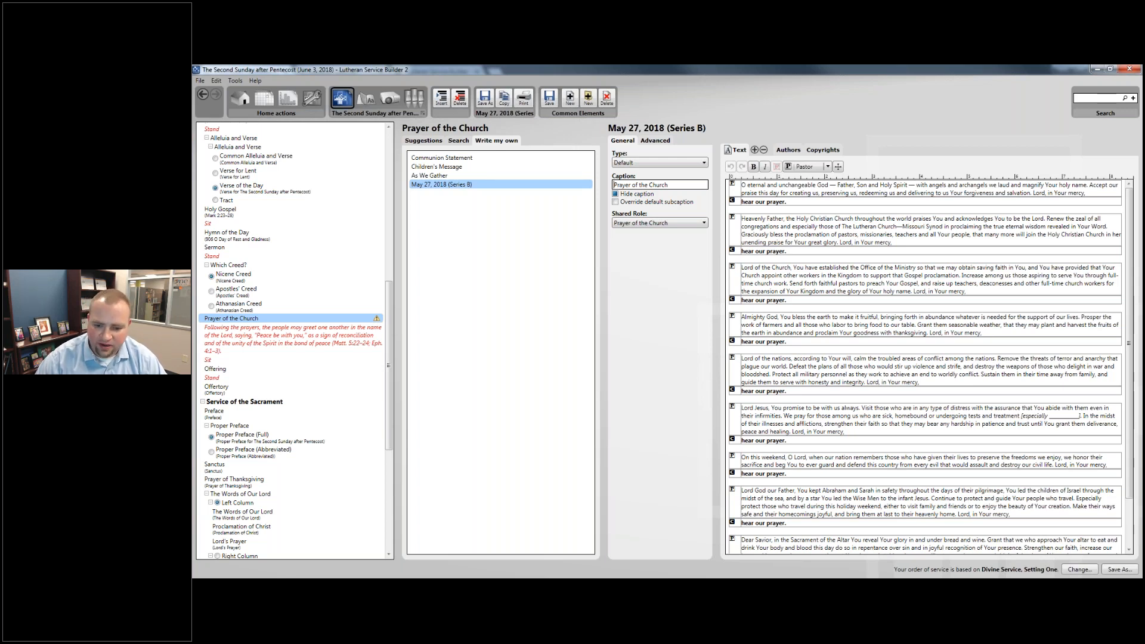
Step: Review the May 27, 2018 (Series B) prayer, including its blank for special intentions, and assign it to the Prayer of the Church
double_click(1066, 416)
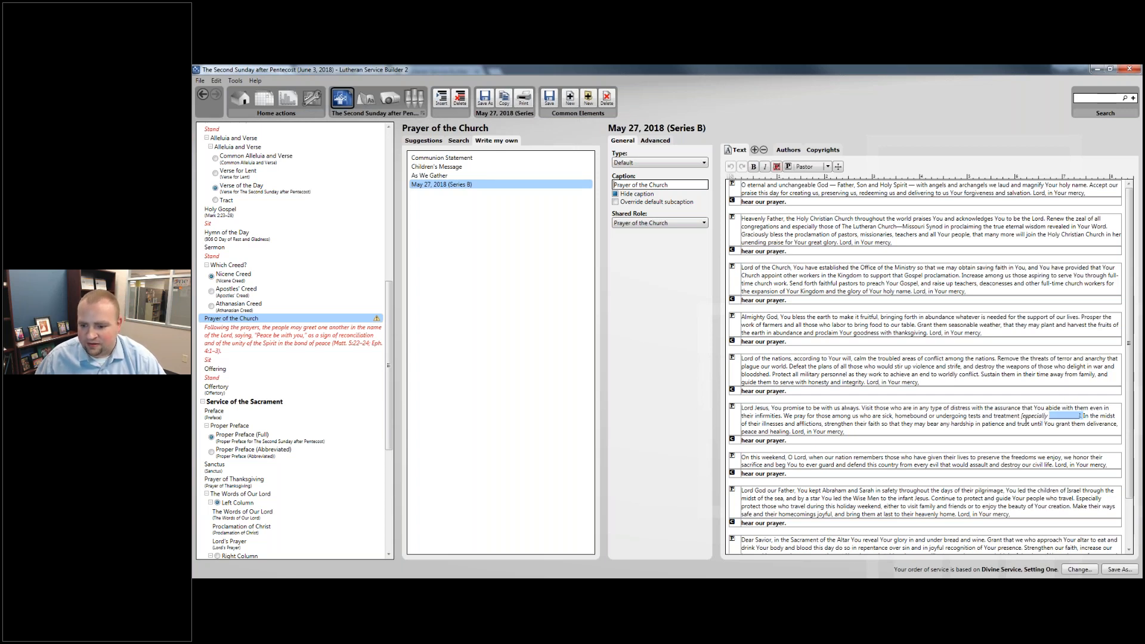
left_click(1044, 408)
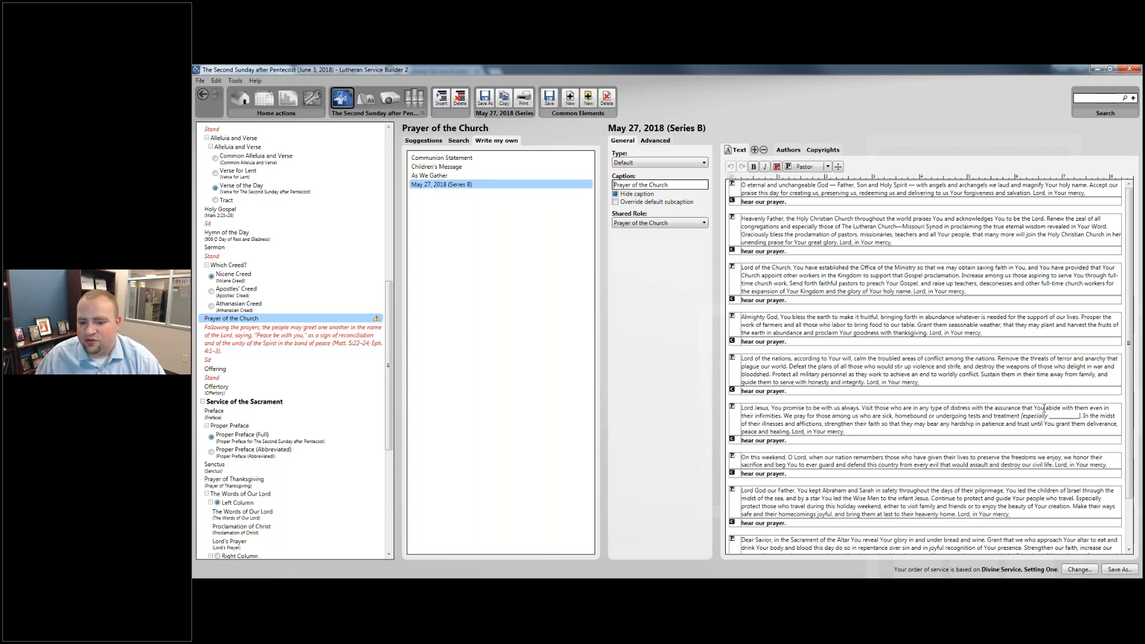
scroll(1044, 409, "down", 2)
scroll(764, 396, "up", 2)
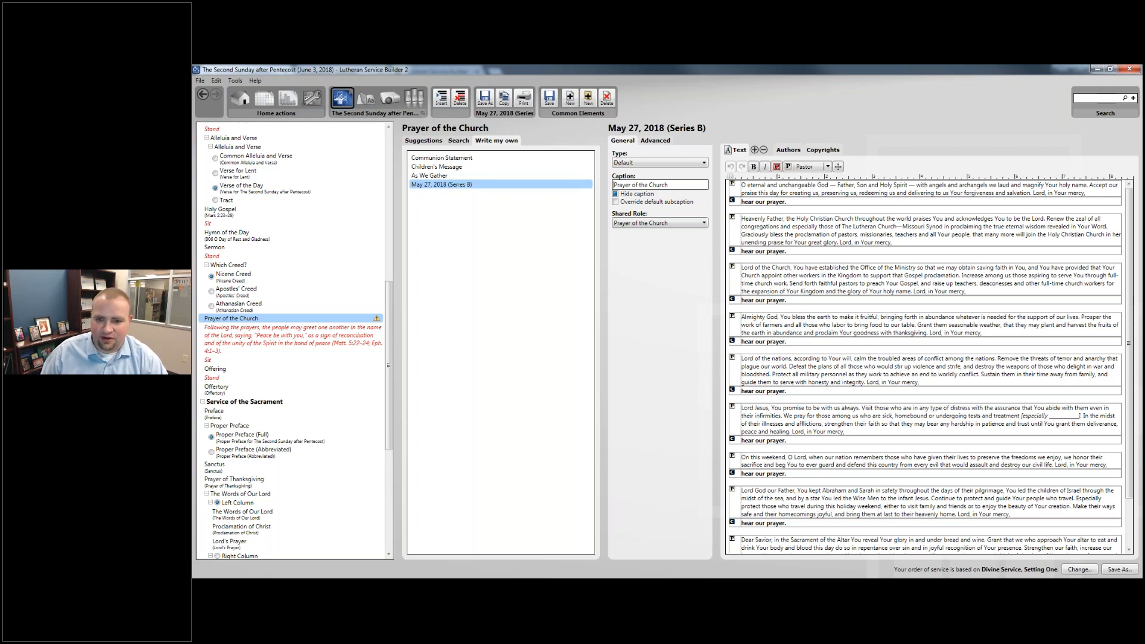
left_click(430, 185)
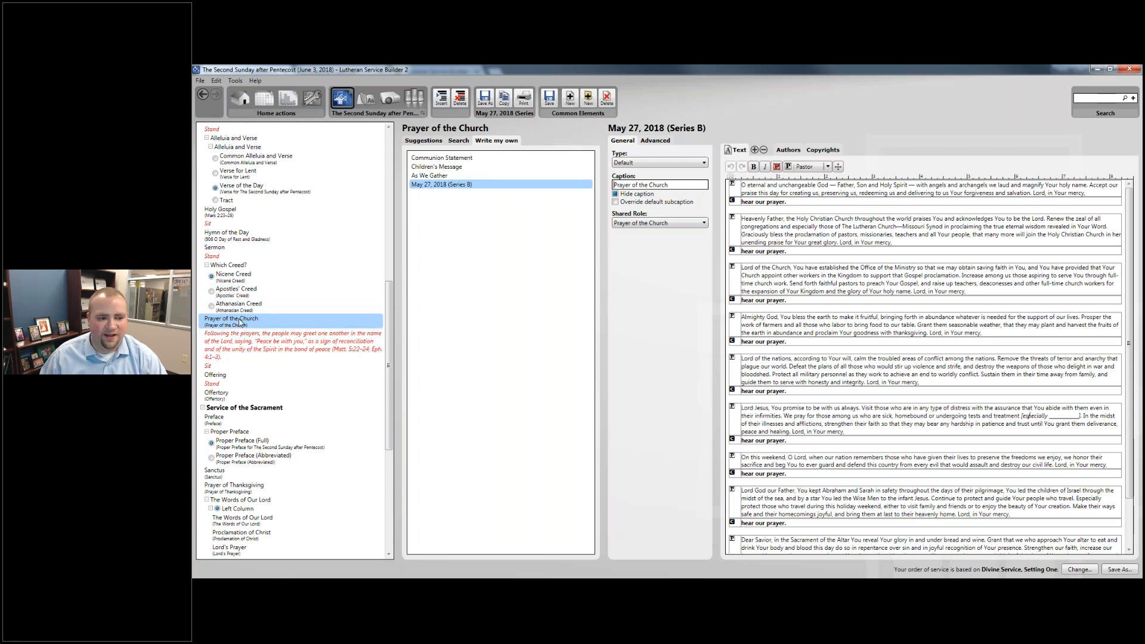
left_click(227, 338)
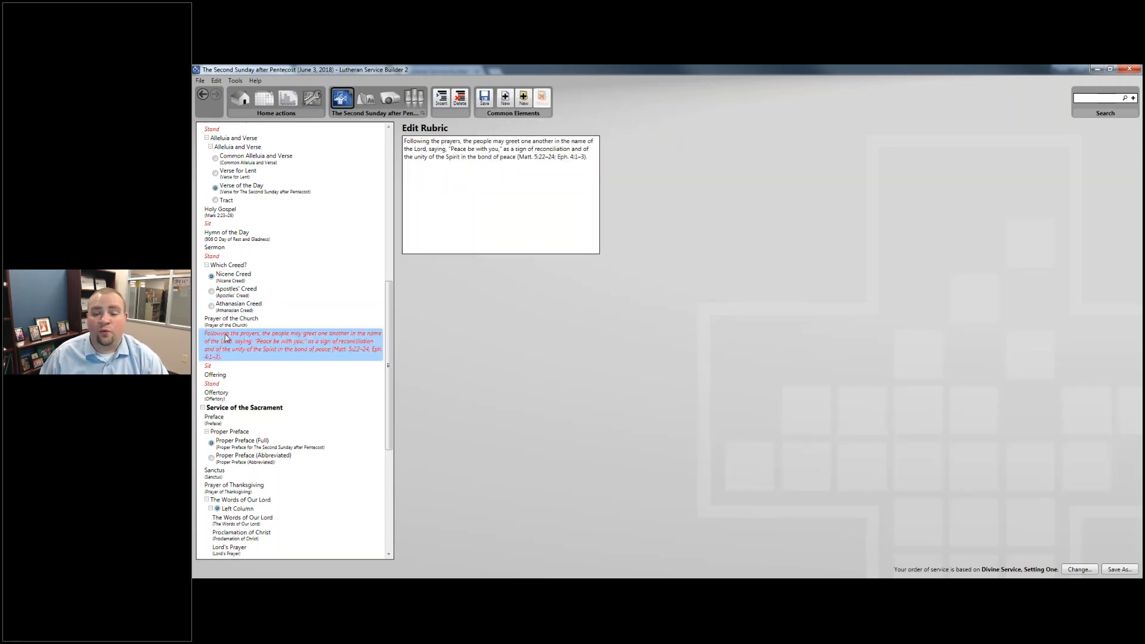
left_click(232, 321)
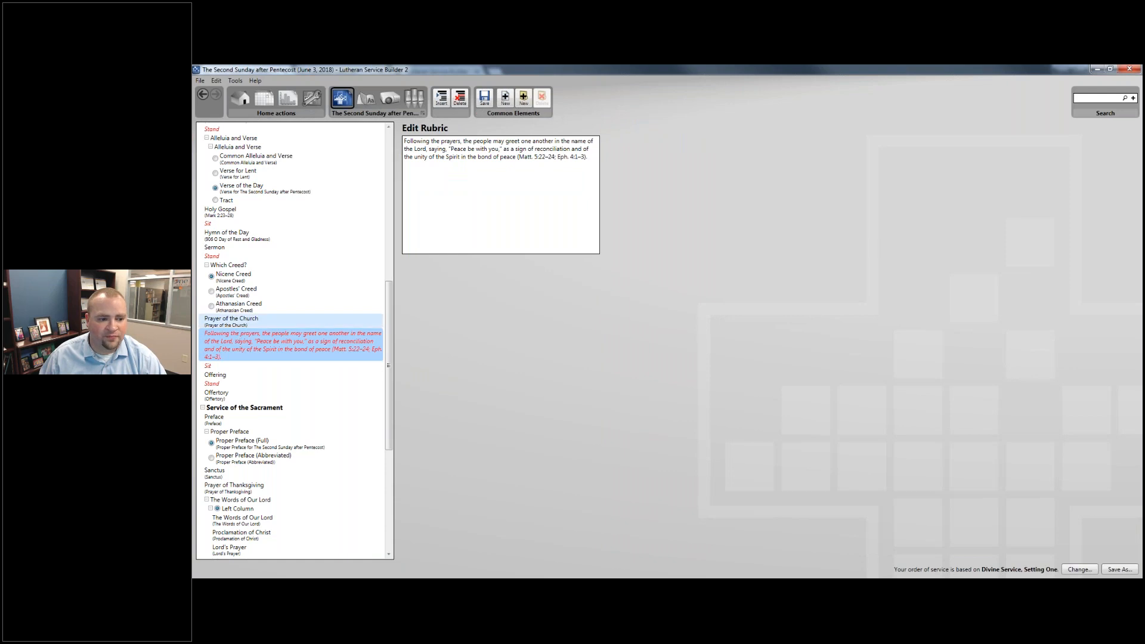
Step: Review the default Offertory and the alternatives 956 Create in Me and 955 Let the Vineyards Be Fruitful
scroll(229, 348, "down", 1)
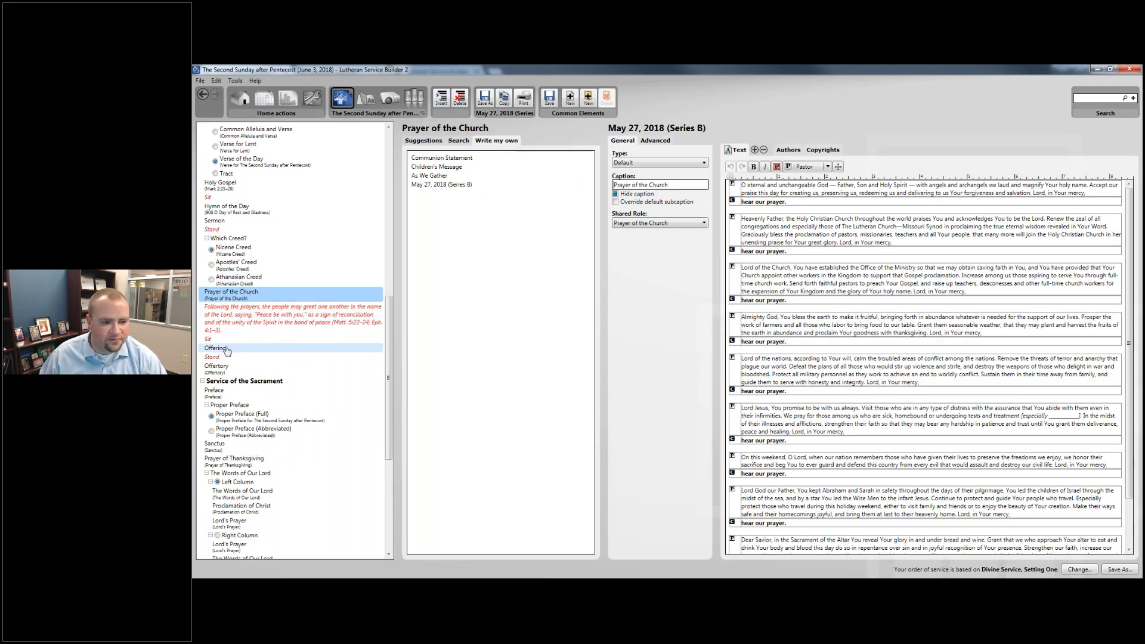
left_click(226, 349)
left_click(225, 368)
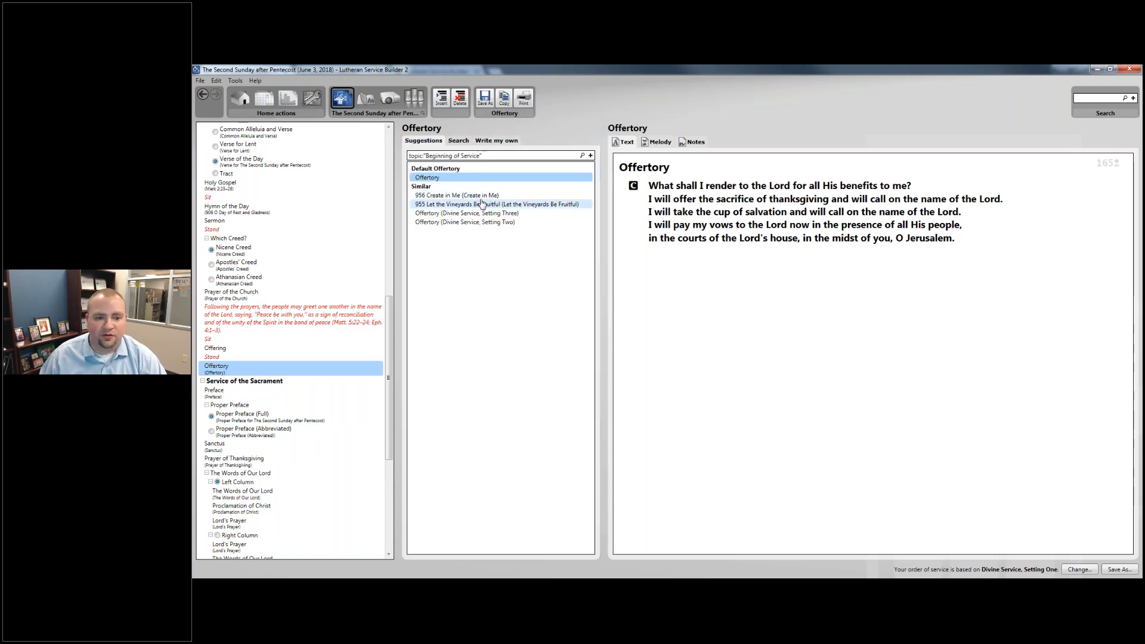
left_click(479, 195)
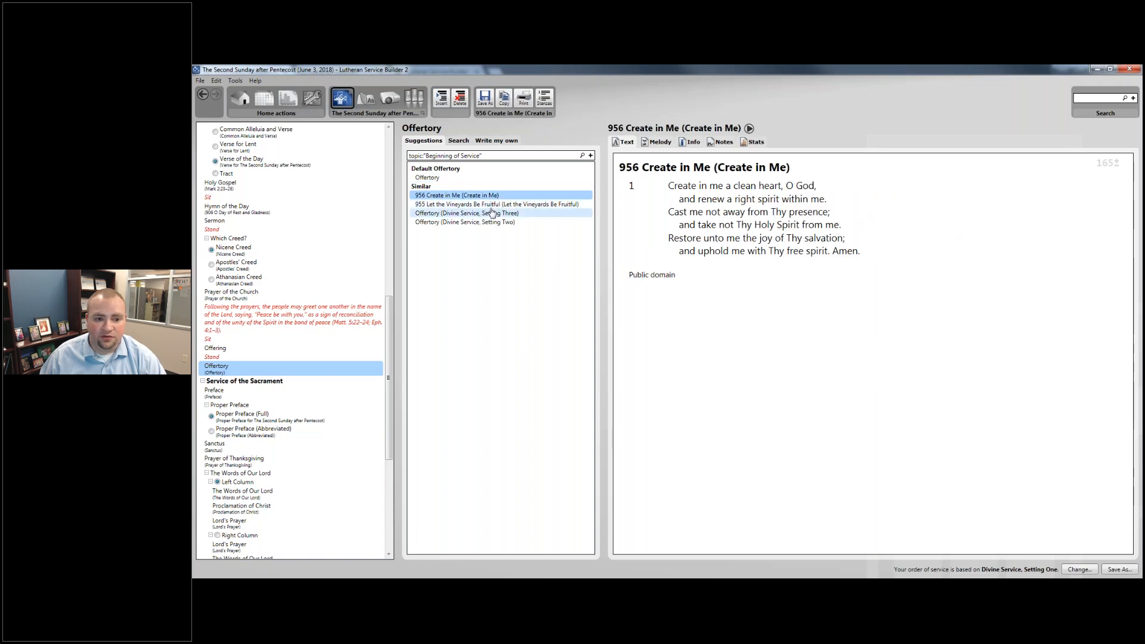
left_click(494, 205)
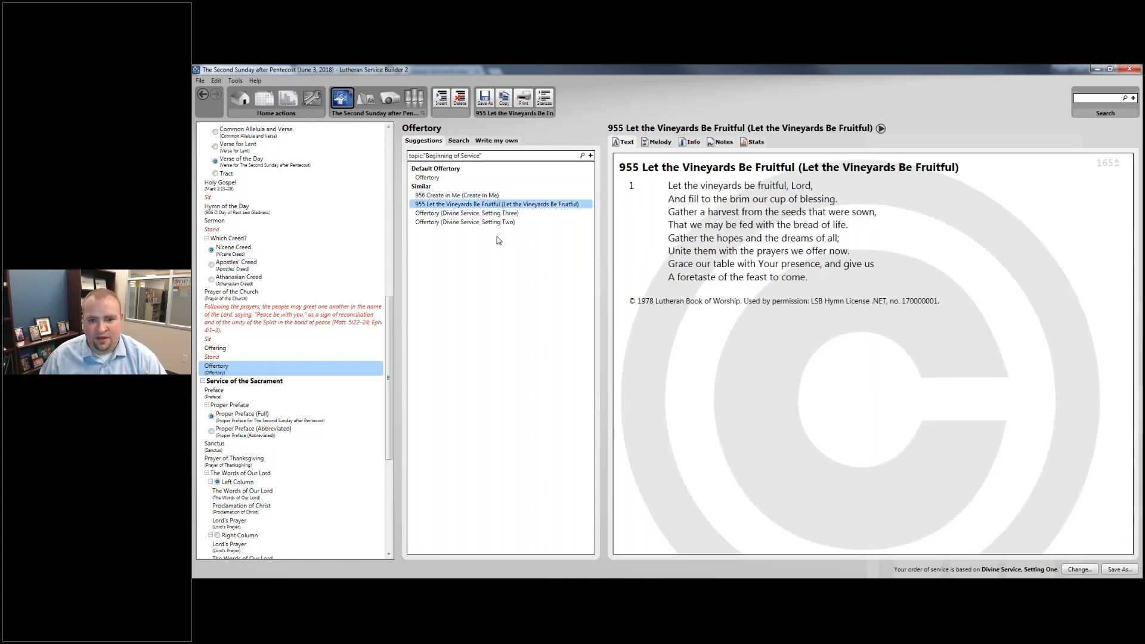
Step: Check the stanza choices for 955 Let the Vineyards Be Fruitful and 956 Create in Me without changing them
left_click(544, 98)
left_click(711, 379)
left_click(457, 195)
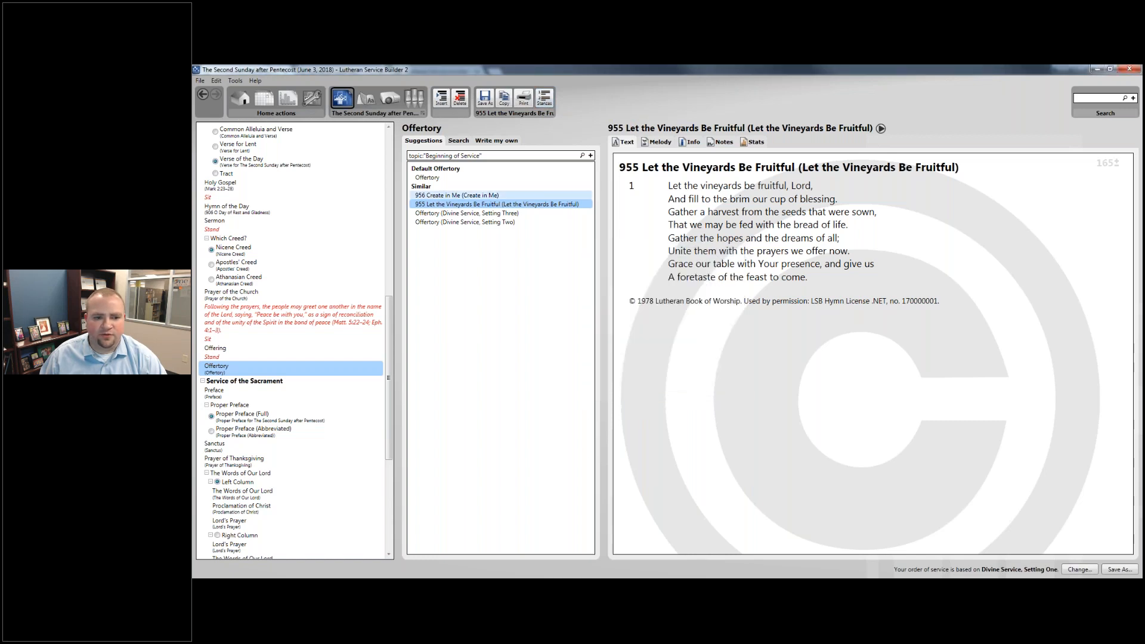
left_click(549, 97)
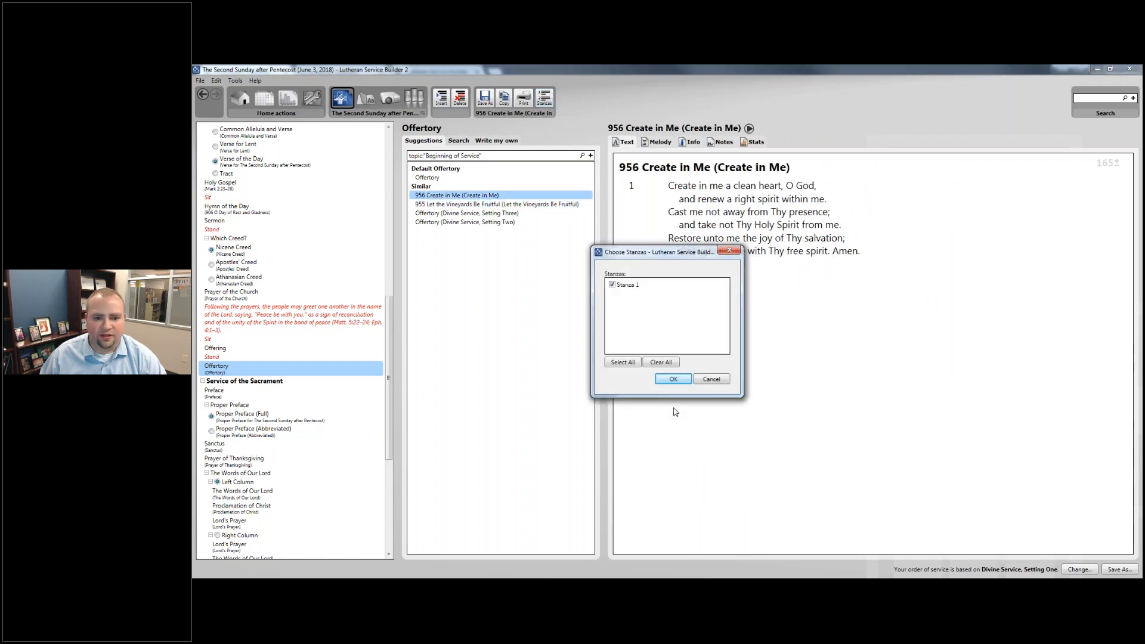
left_click(711, 379)
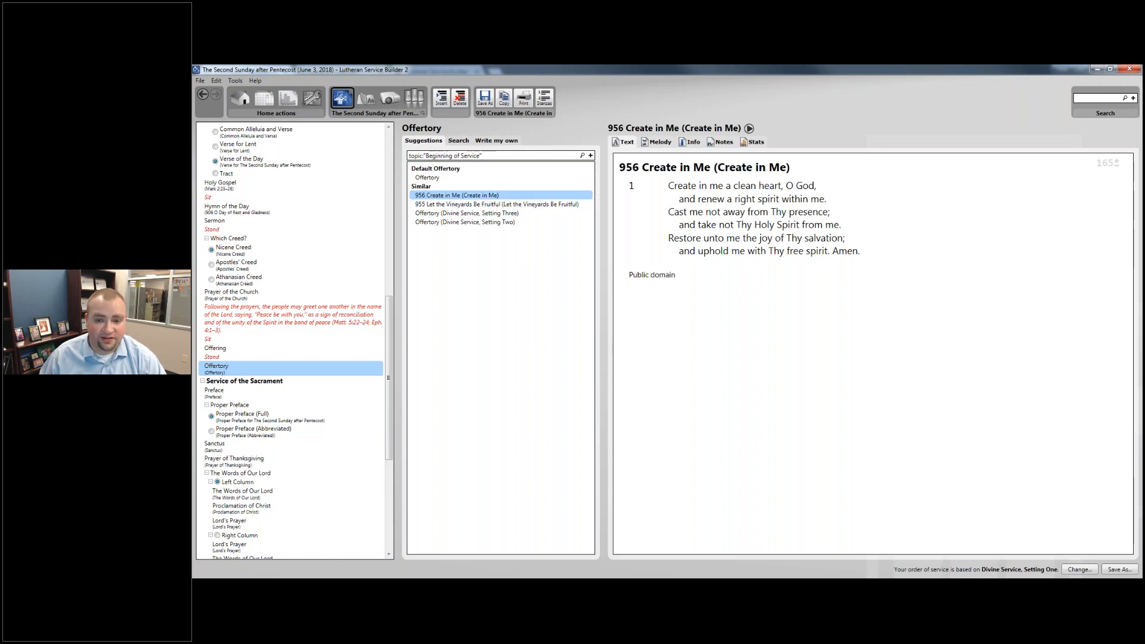
Step: Assign 956 Create in Me to the Offertory, and open the Service of the Sacrament heading
scroll(268, 295, "down", 2)
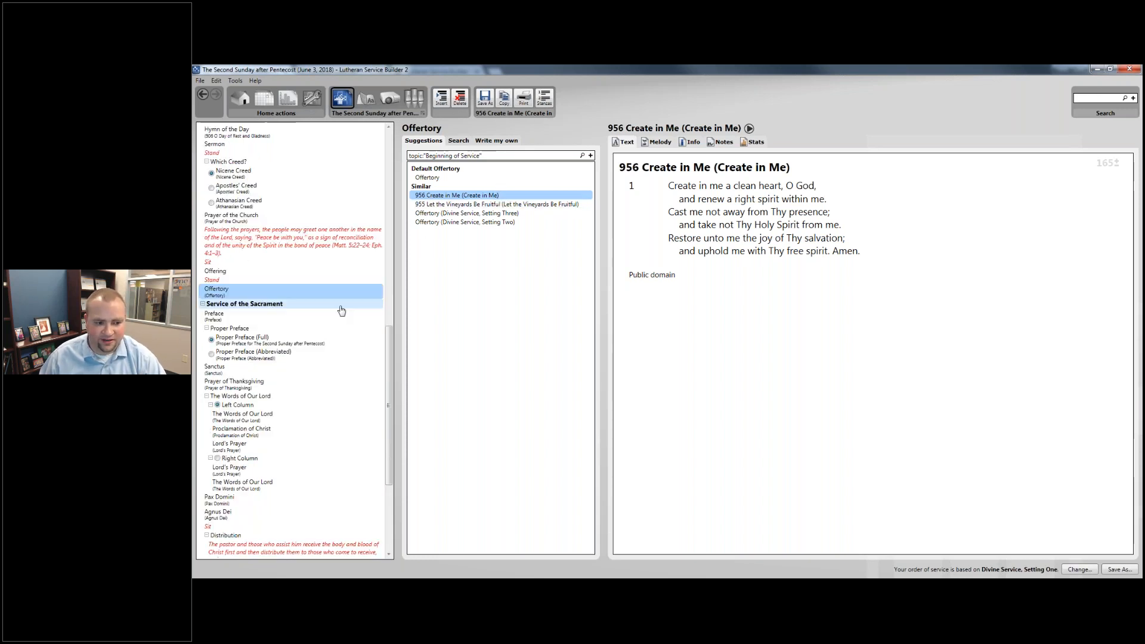
left_click_drag(491, 199, 415, 301)
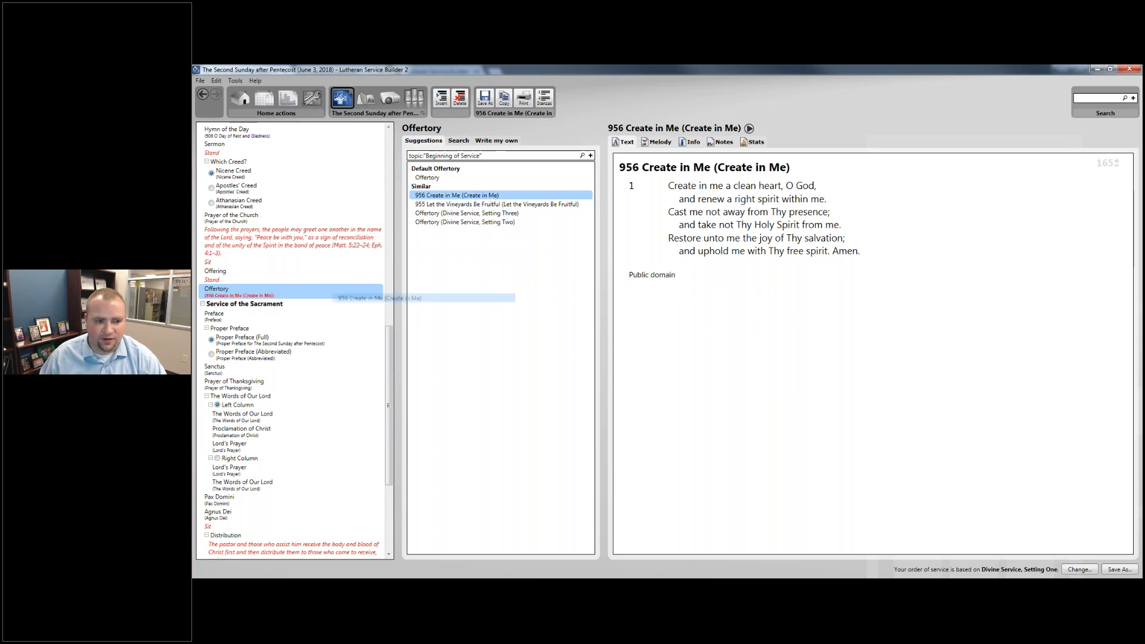
left_click_drag(343, 293, 344, 293)
scroll(337, 274, "down", 1)
scroll(322, 250, "up", 1)
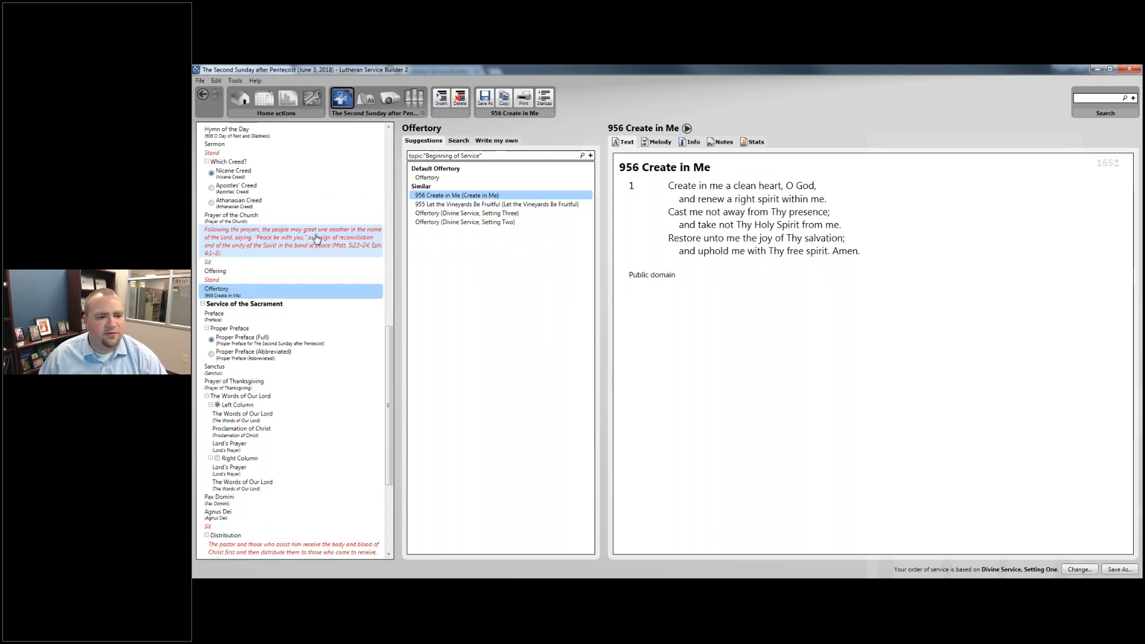
scroll(317, 251, "down", 1)
left_click(310, 273)
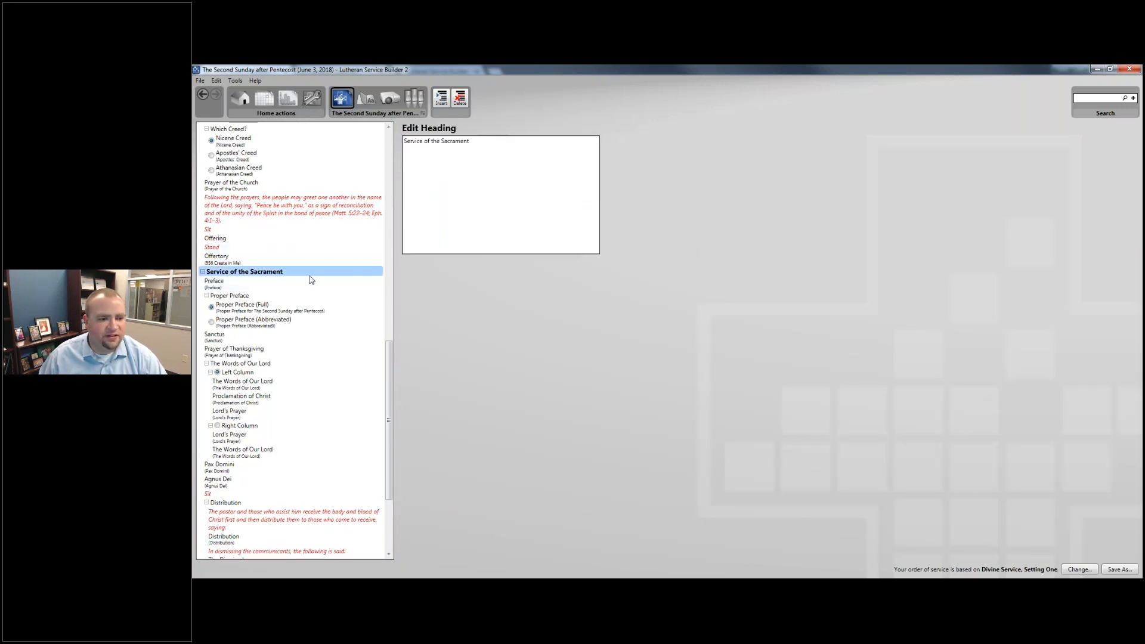
Step: Review the Preface, compare the full and abbreviated Proper Preface, and keep Proper Preface (Full) selected
left_click(263, 287)
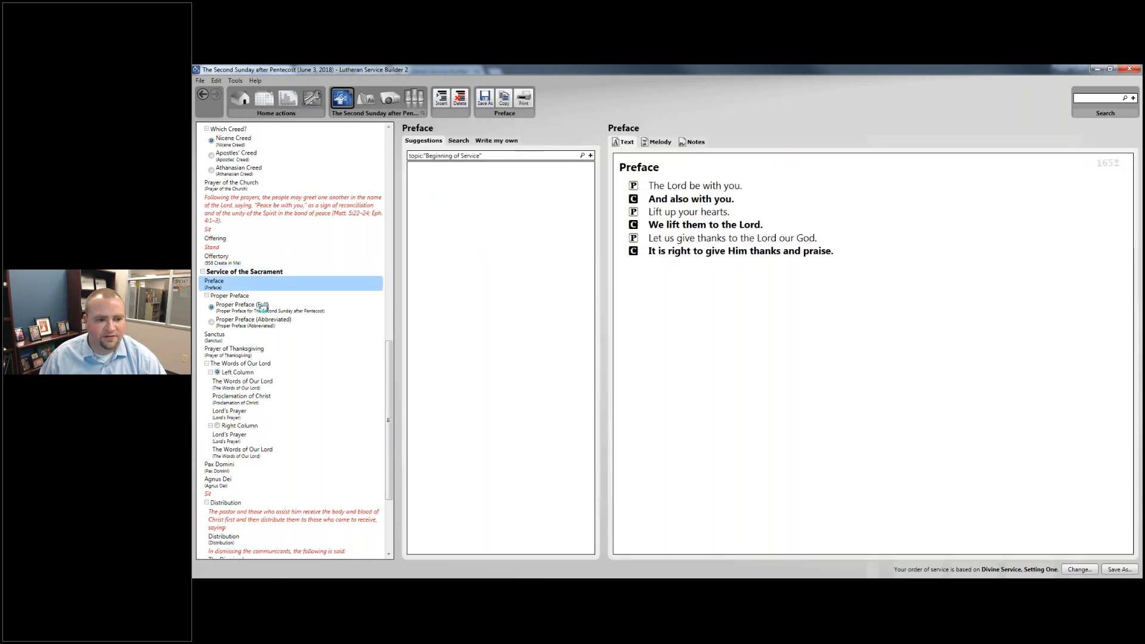
left_click(264, 308)
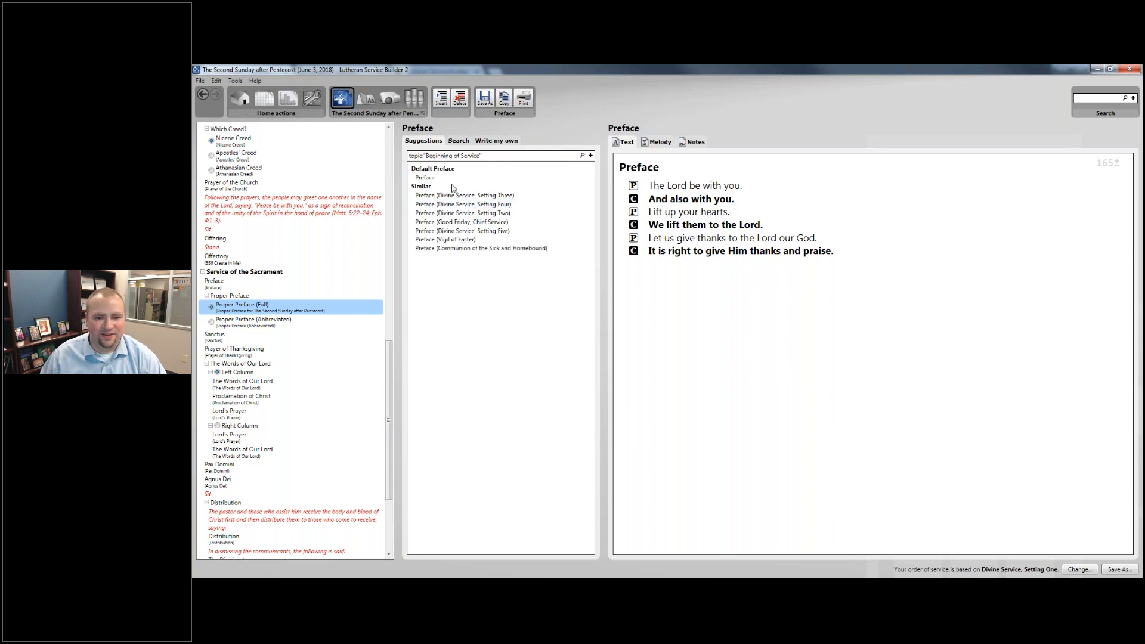
left_click(275, 321)
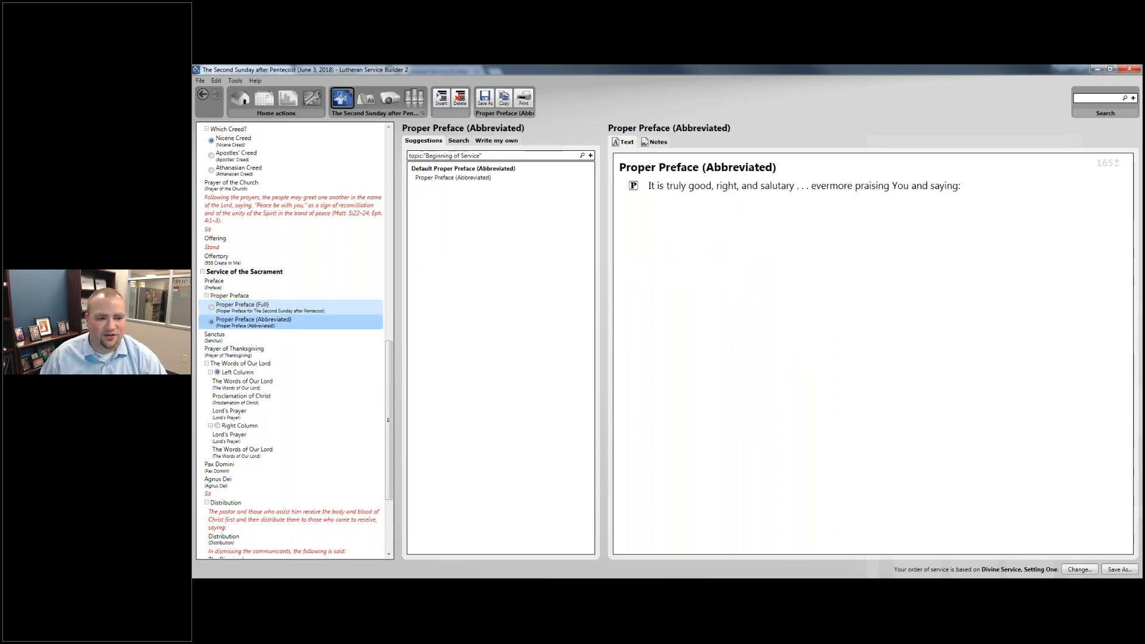
left_click(283, 311)
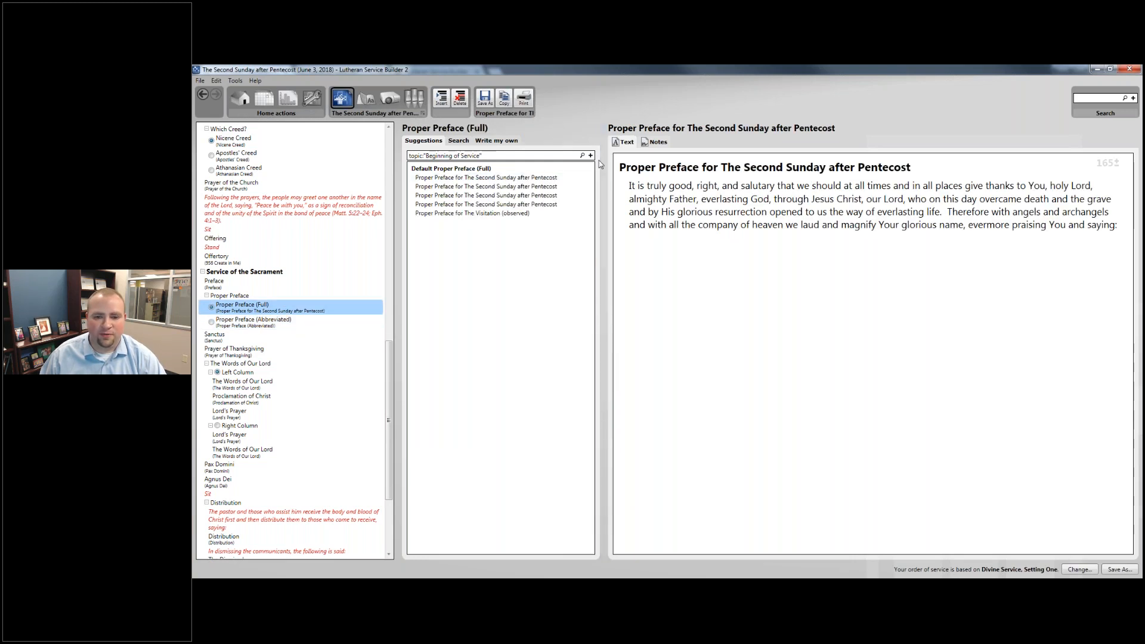
Step: Review the Sanctus and the Prayer of Thanksgiving, and open The Words of Our Lord section
scroll(301, 295, "down", 1)
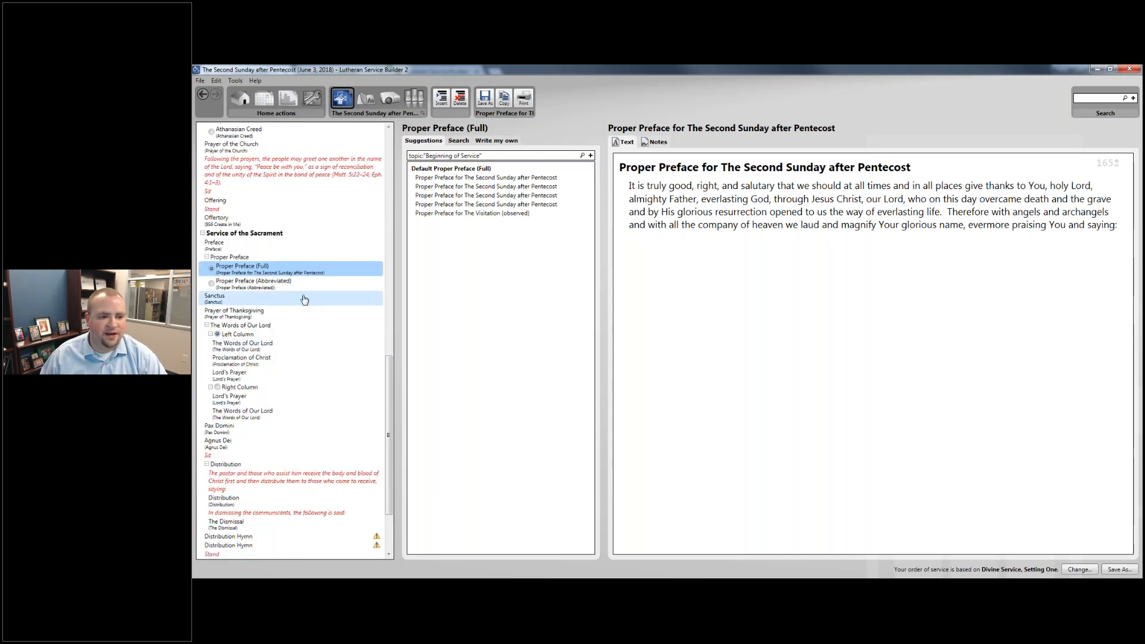
left_click(302, 298)
left_click(302, 313)
left_click(301, 327)
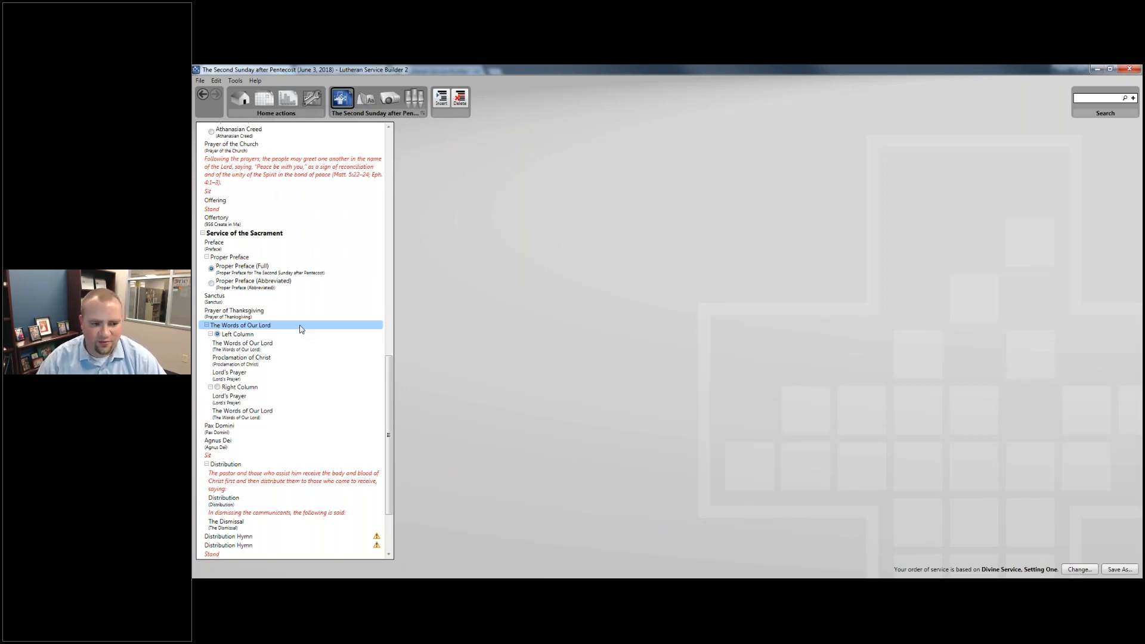
Step: Try the Right Column option for The Words of Our Lord, and return to the Left Column
left_click(259, 334)
left_click(250, 387)
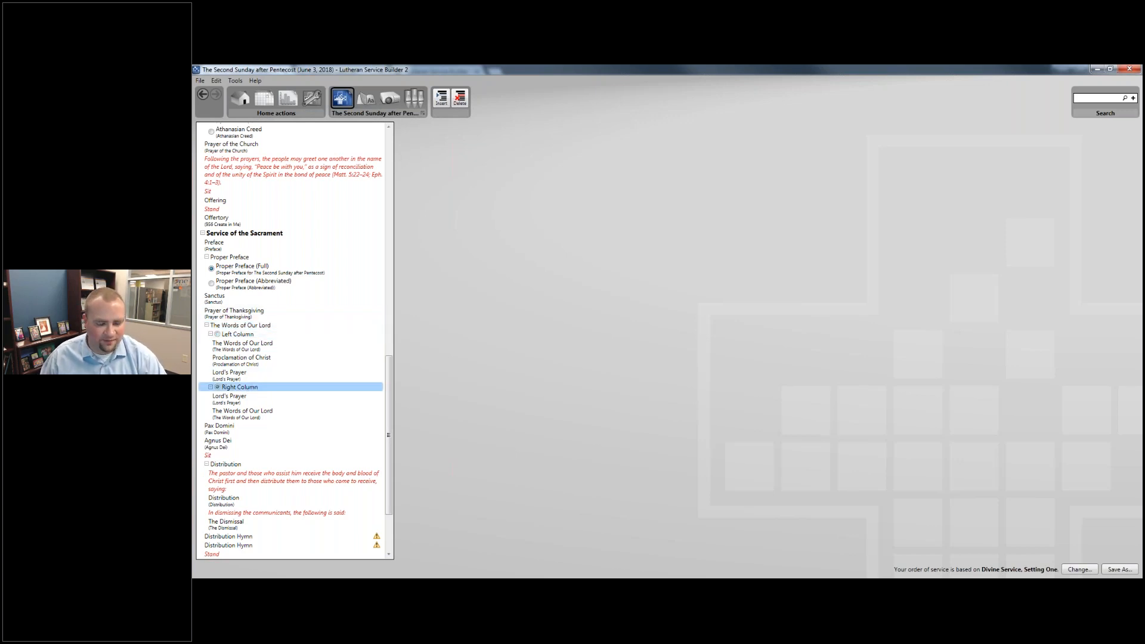
left_click(263, 335)
double_click(262, 335)
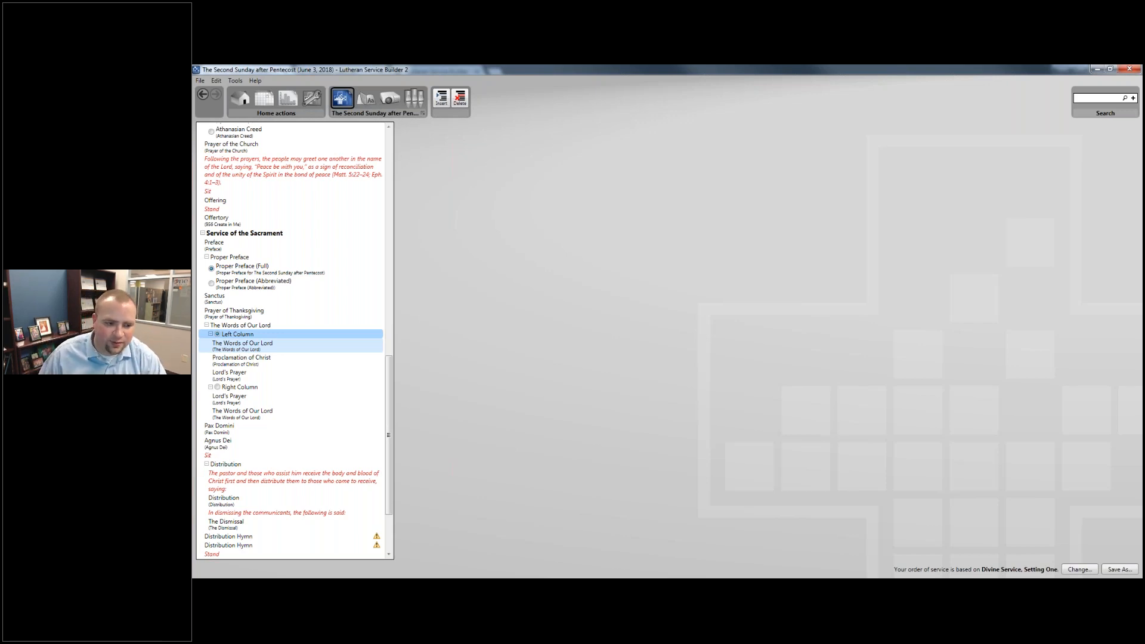
Step: Read the Words of Our Lord, Proclamation of Christ and Lord's Prayer elements in both columns, and leave the Left Column selected
left_click(248, 346)
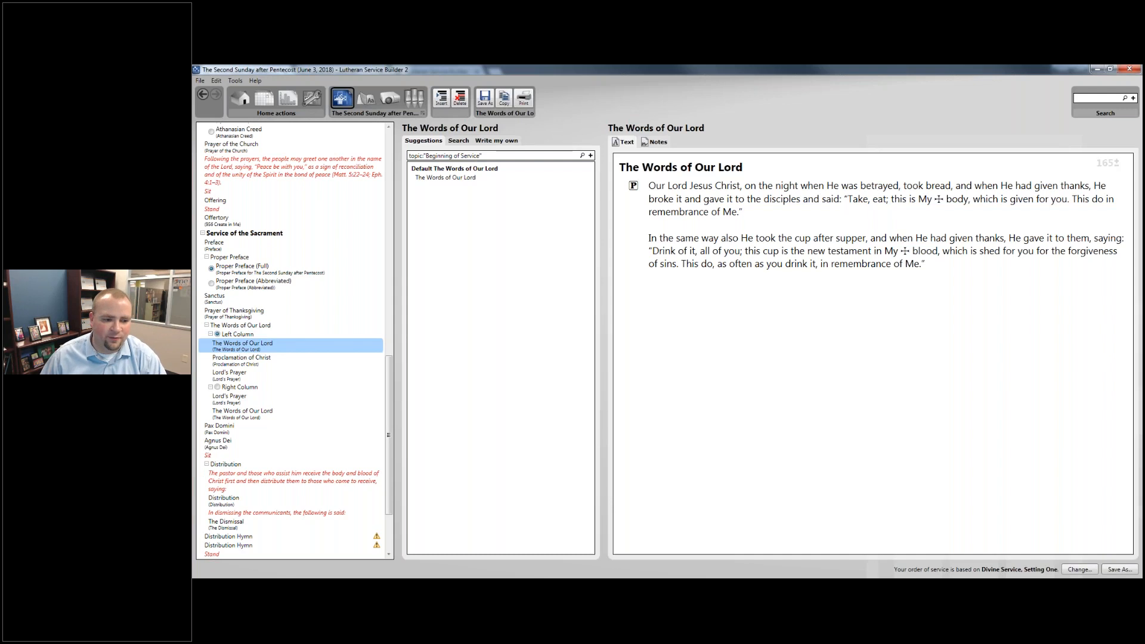
left_click(250, 361)
left_click(250, 374)
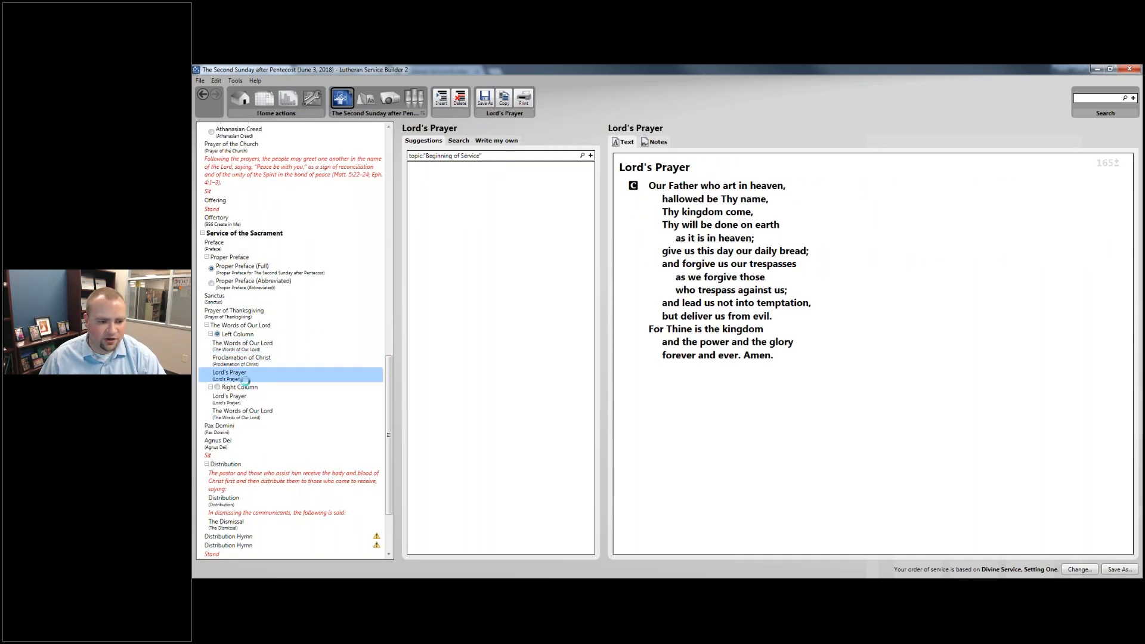
left_click(230, 398)
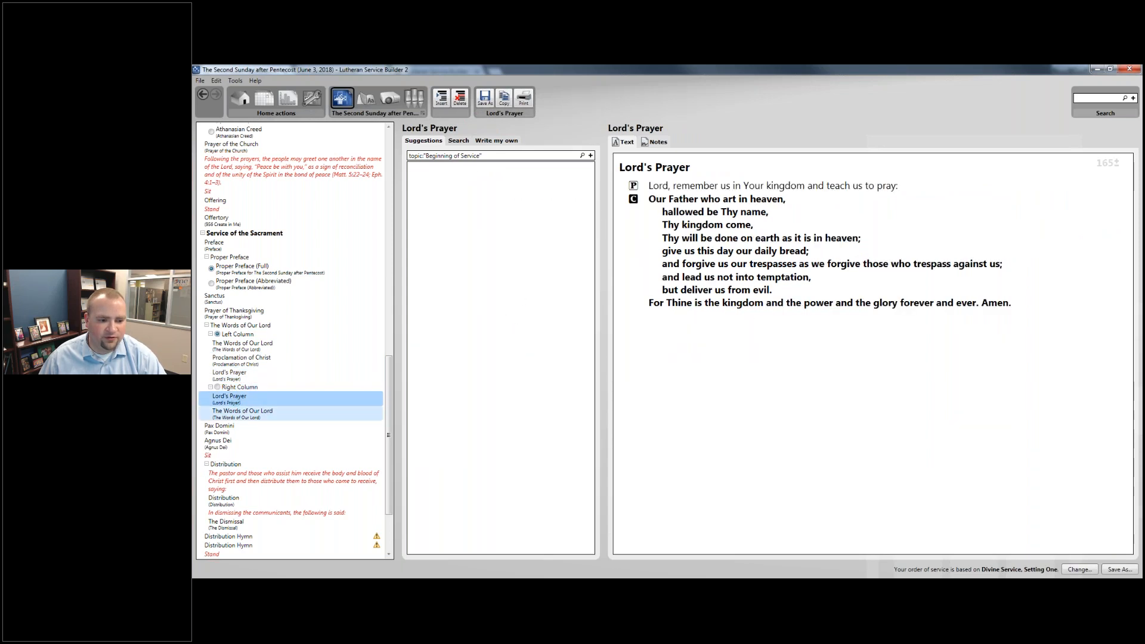
left_click(233, 414)
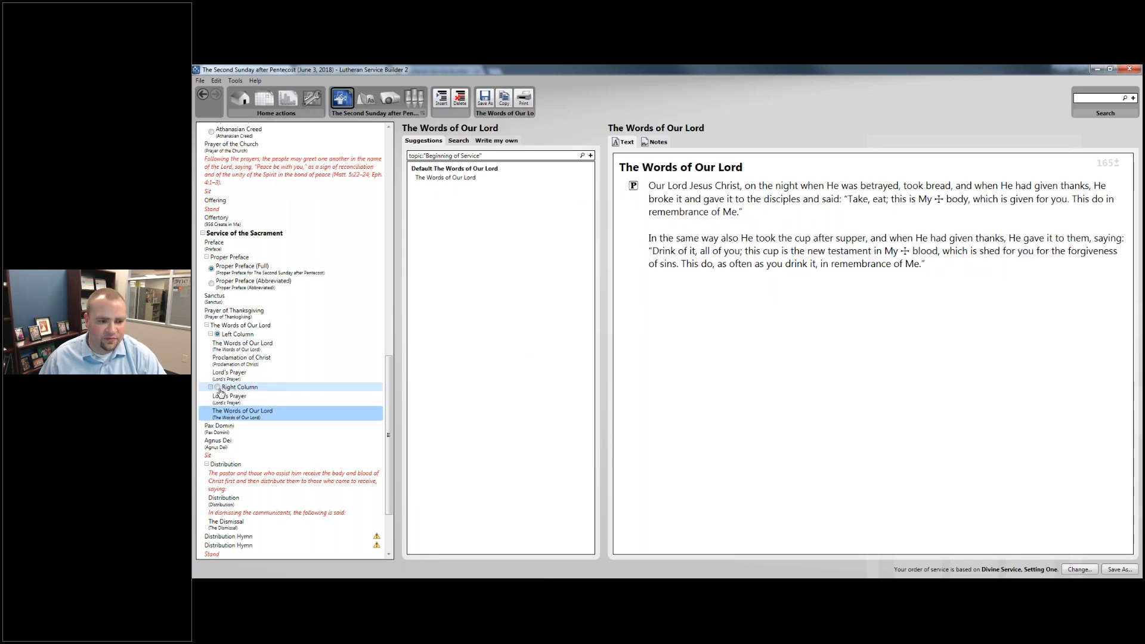
left_click(218, 388)
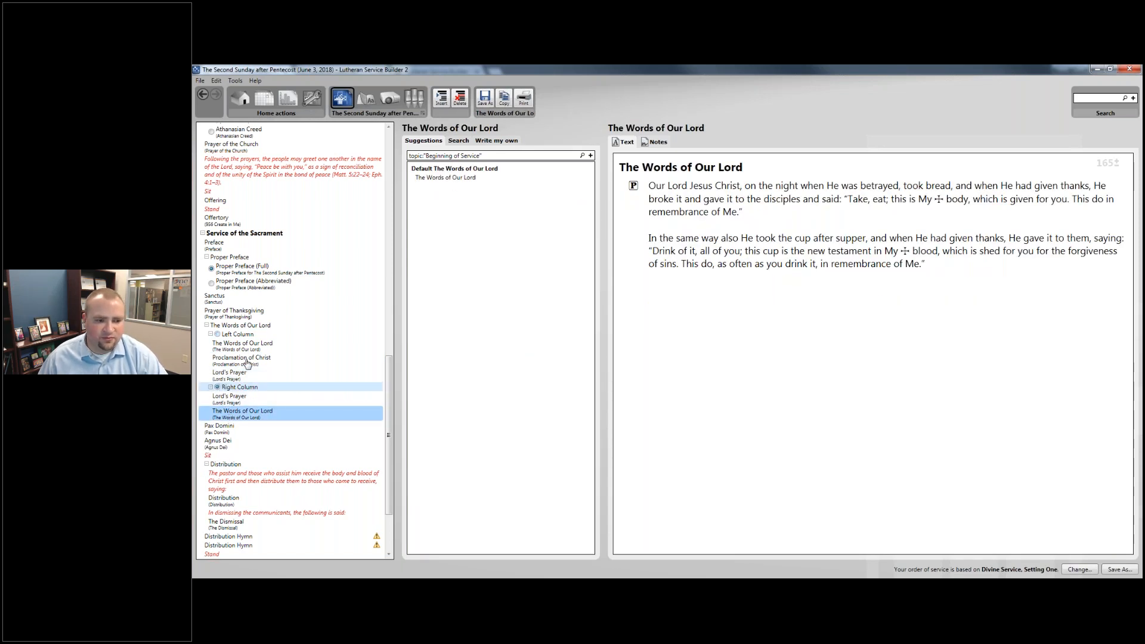
left_click(224, 336)
Step: Review the Pax Domini and Agnus Dei with their alternatives, and check the Distribution section through The Dismissal
scroll(275, 334, "down", 3)
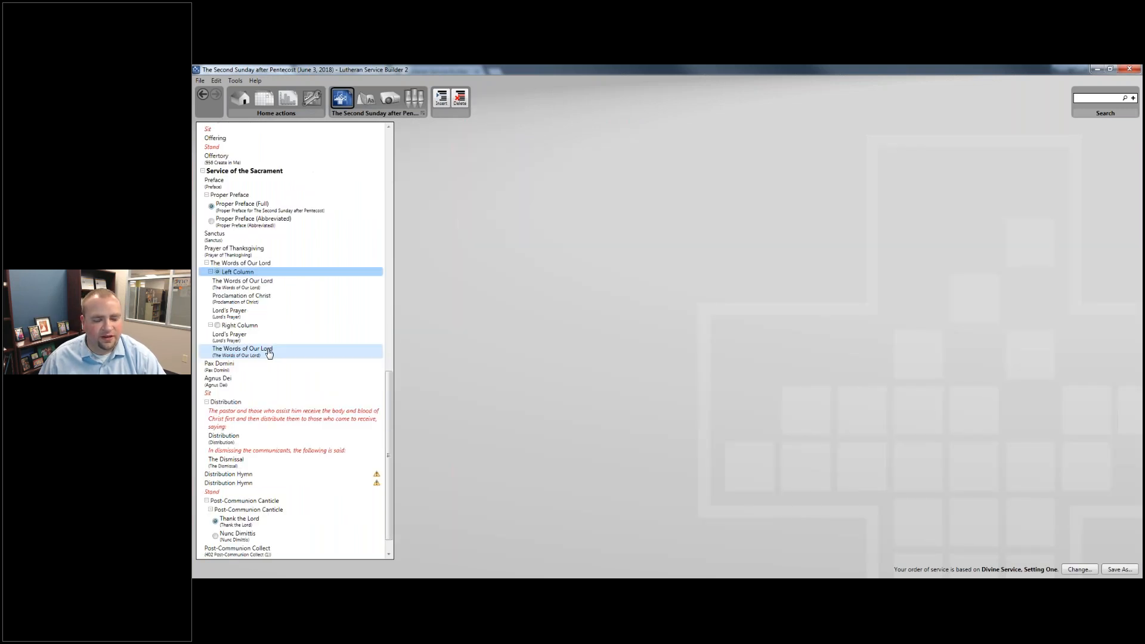
left_click(282, 354)
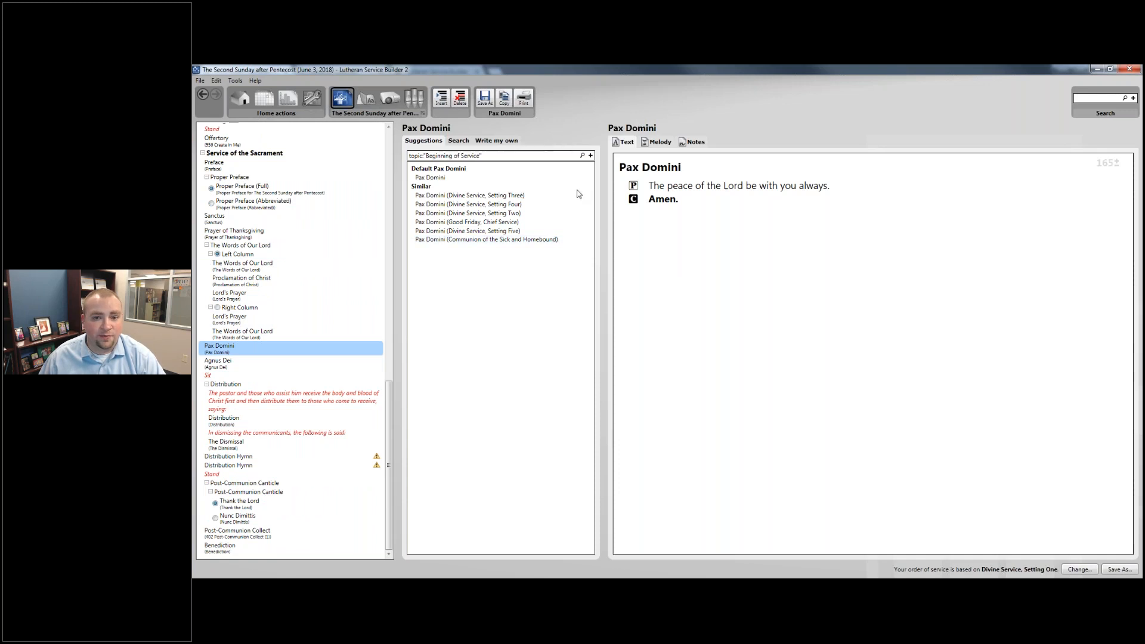
left_click(281, 363)
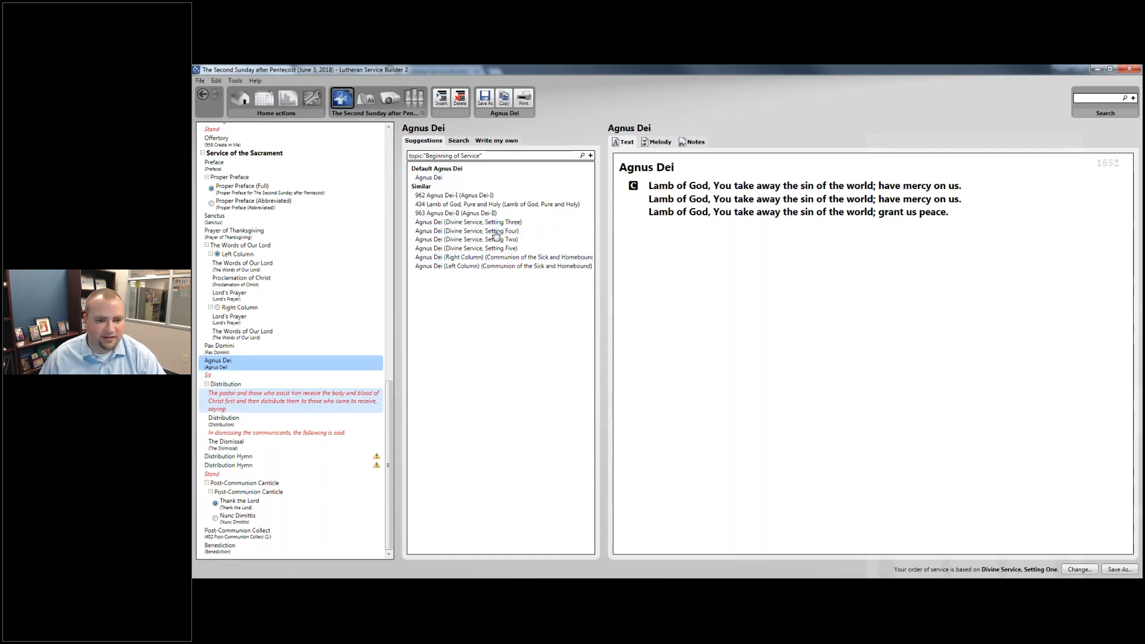
left_click(267, 386)
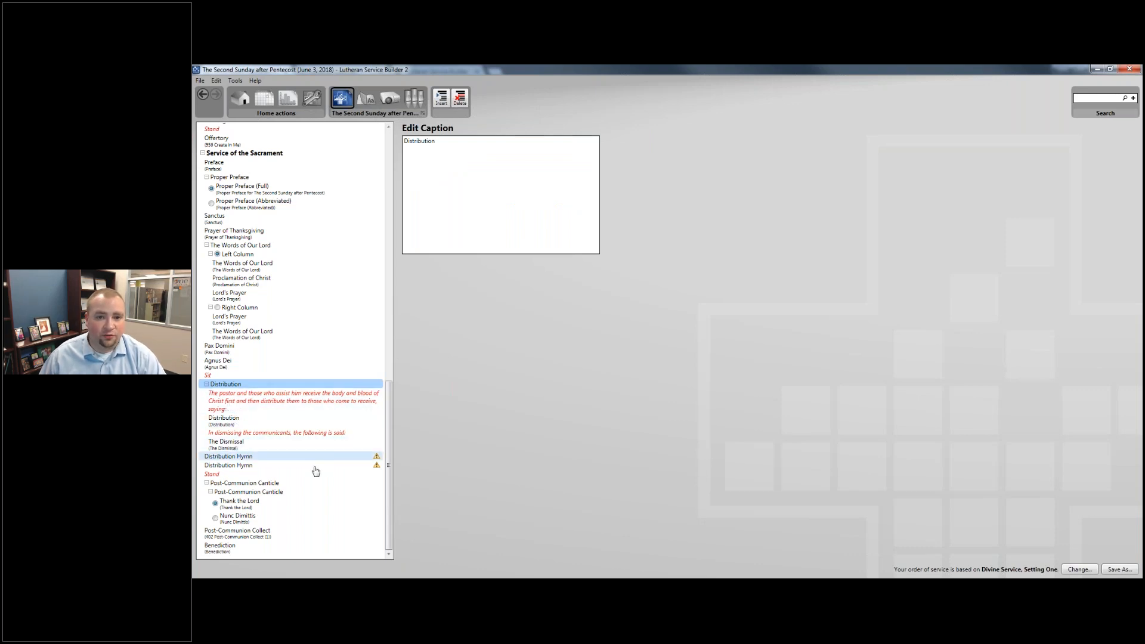
left_click(235, 457)
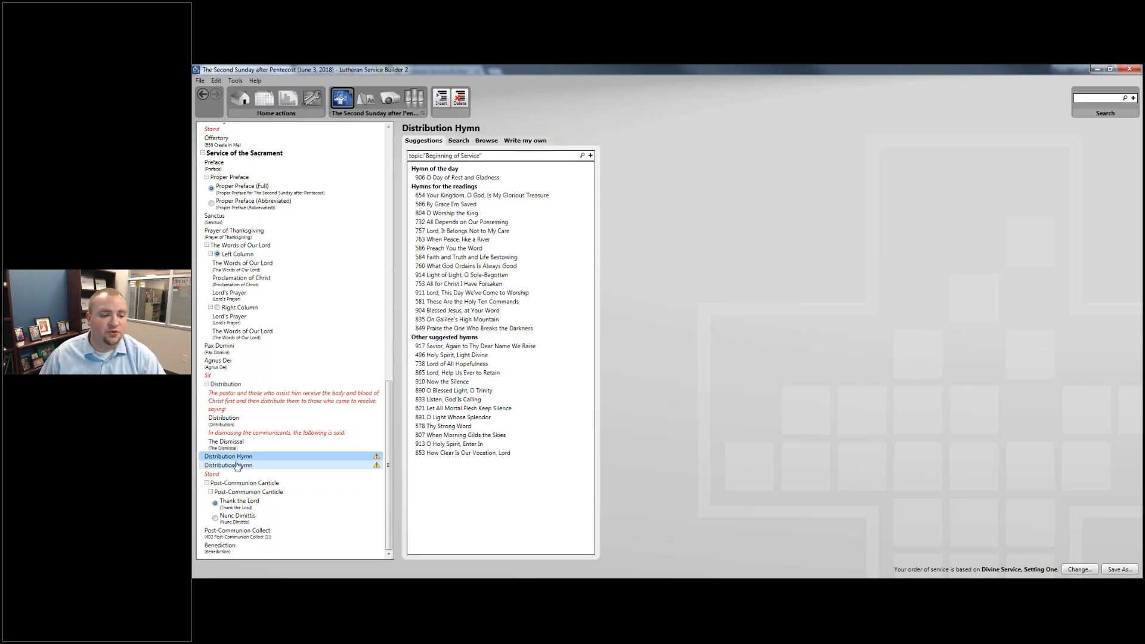
left_click(251, 449)
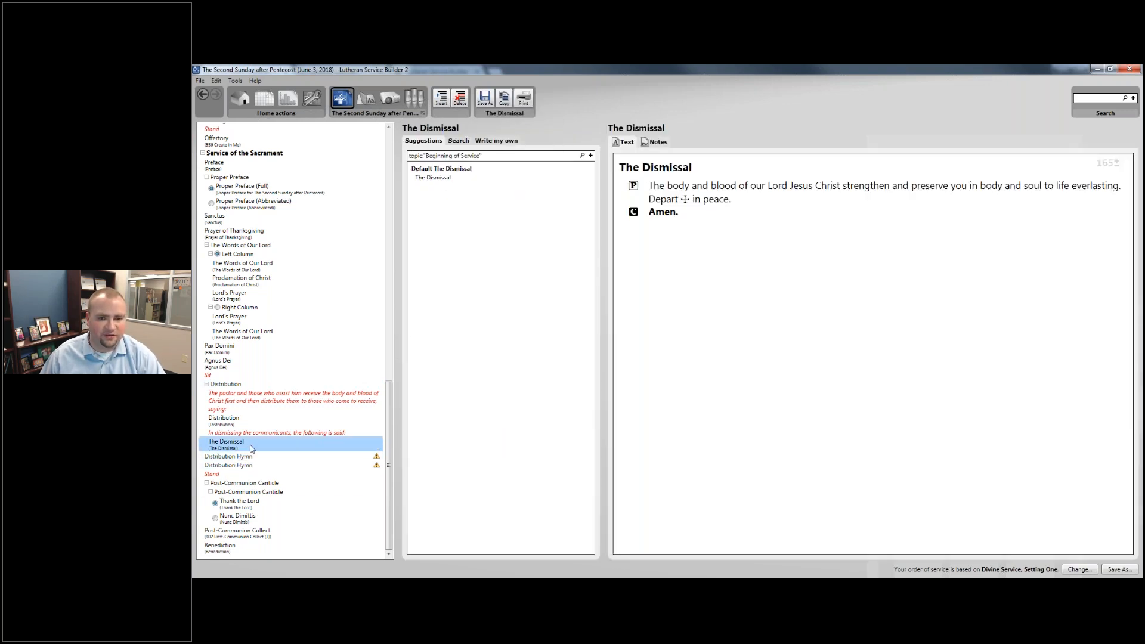
Step: Search the hymns for 760 and assign 760 What God Ordains Is Always Good to the first Distribution Hymn
left_click(254, 458)
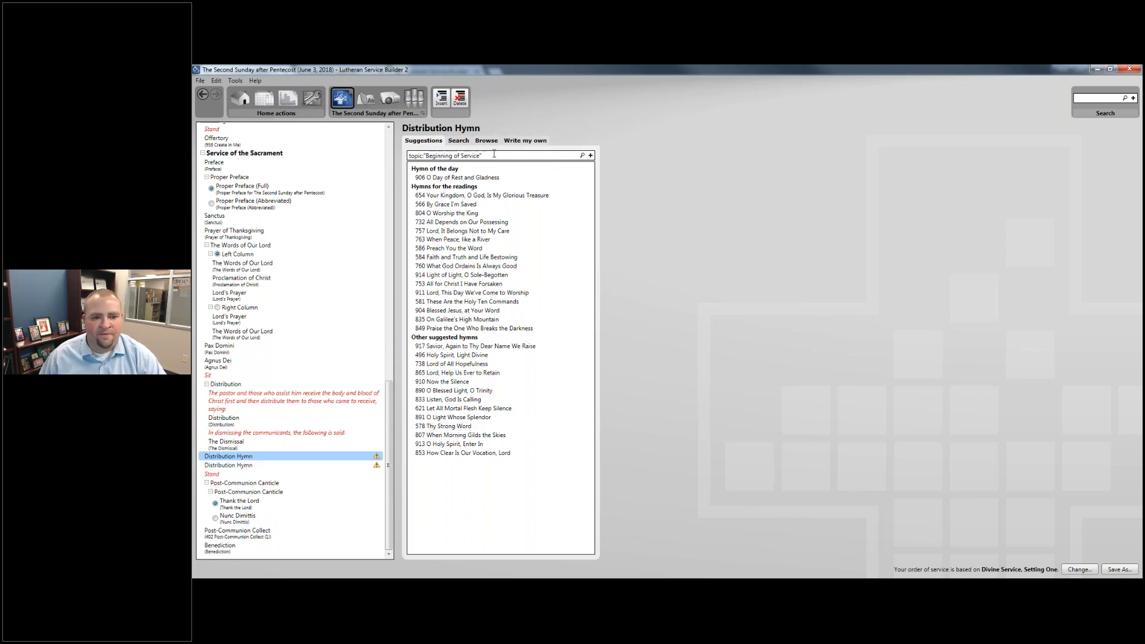
left_click(459, 141)
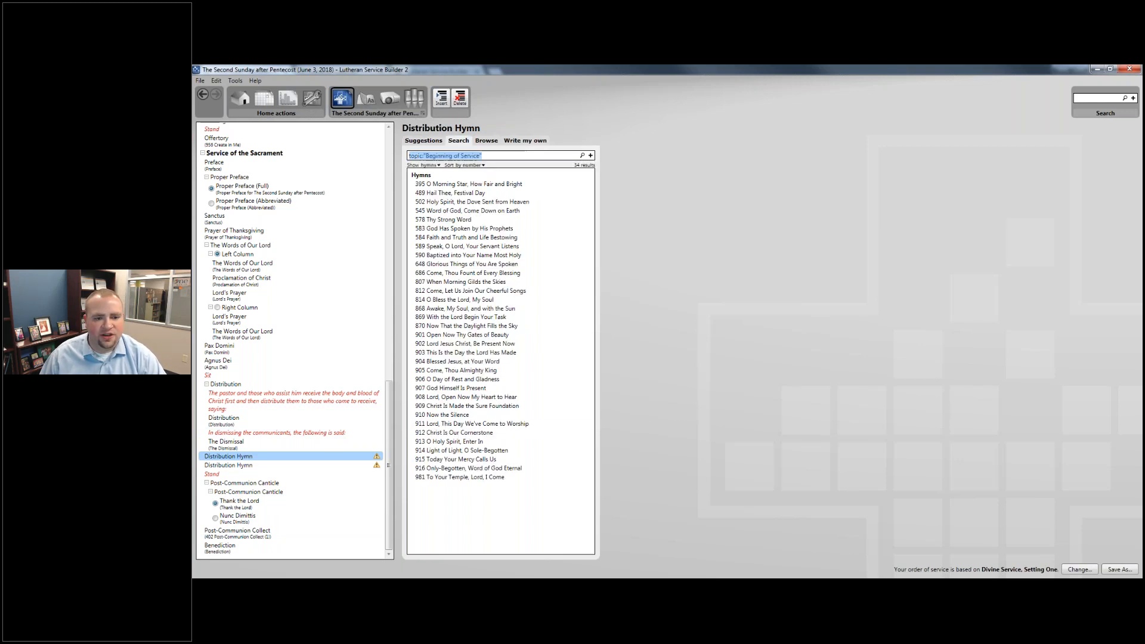
type("760")
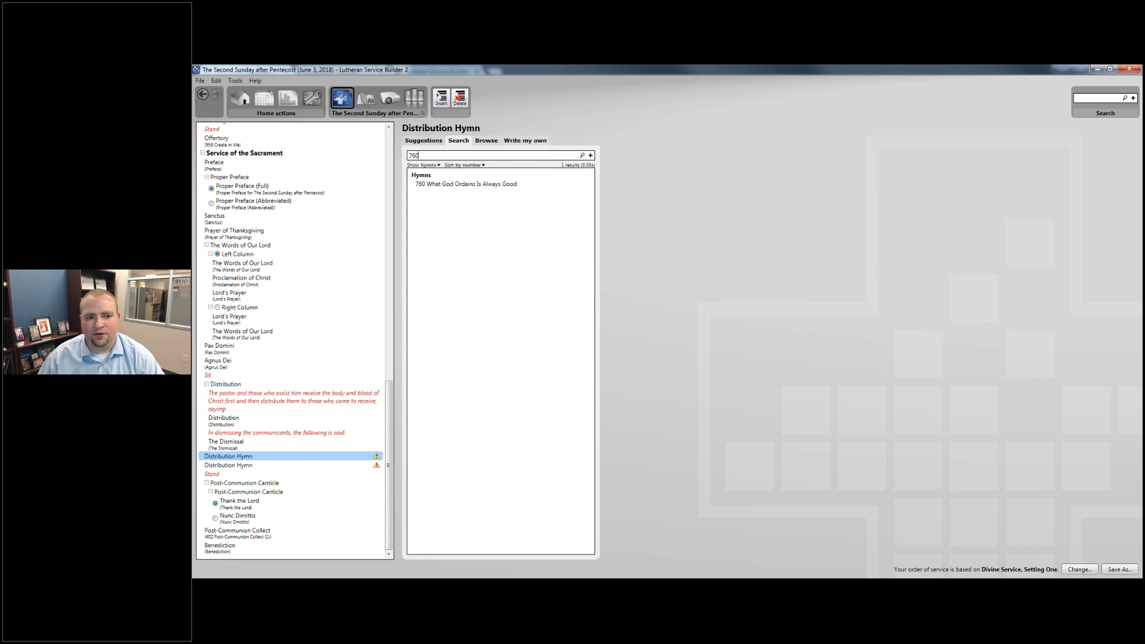
left_click(540, 185)
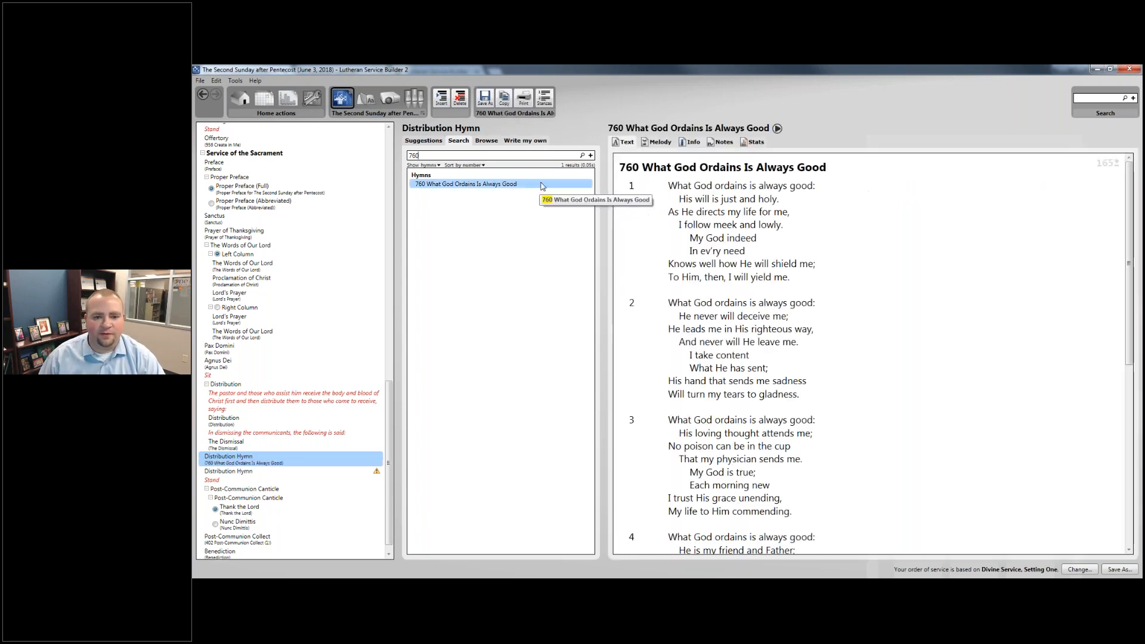
Step: Search the hymns for Mortal Flesh for the second Distribution Hymn, and check where the words match in 379 O Come, All Ye Faithful
left_click(233, 471)
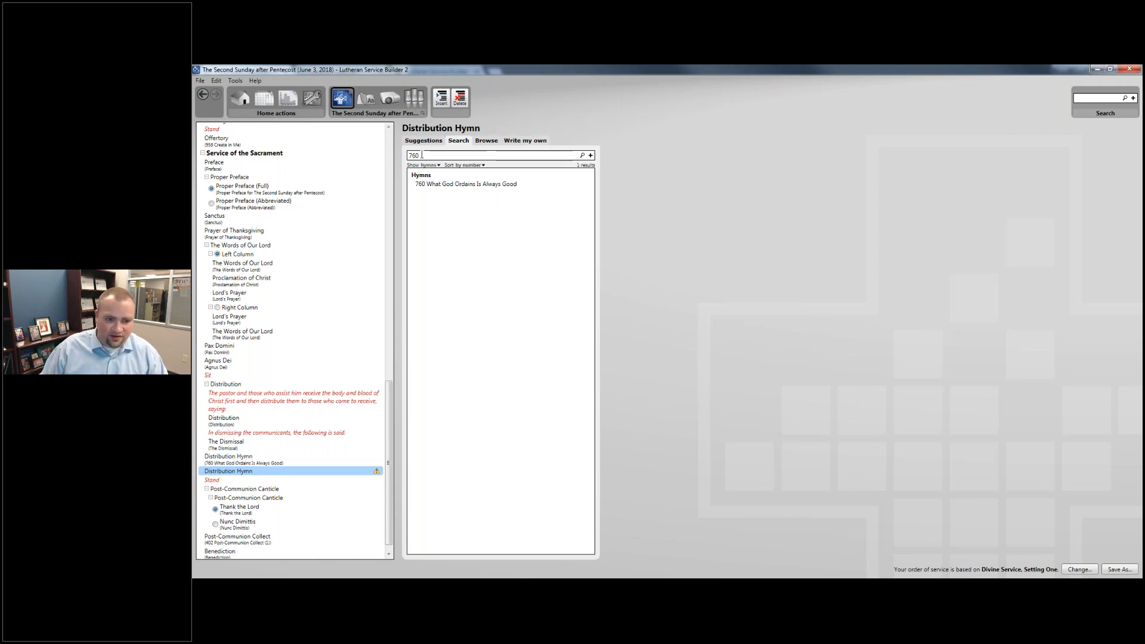
left_click(233, 459)
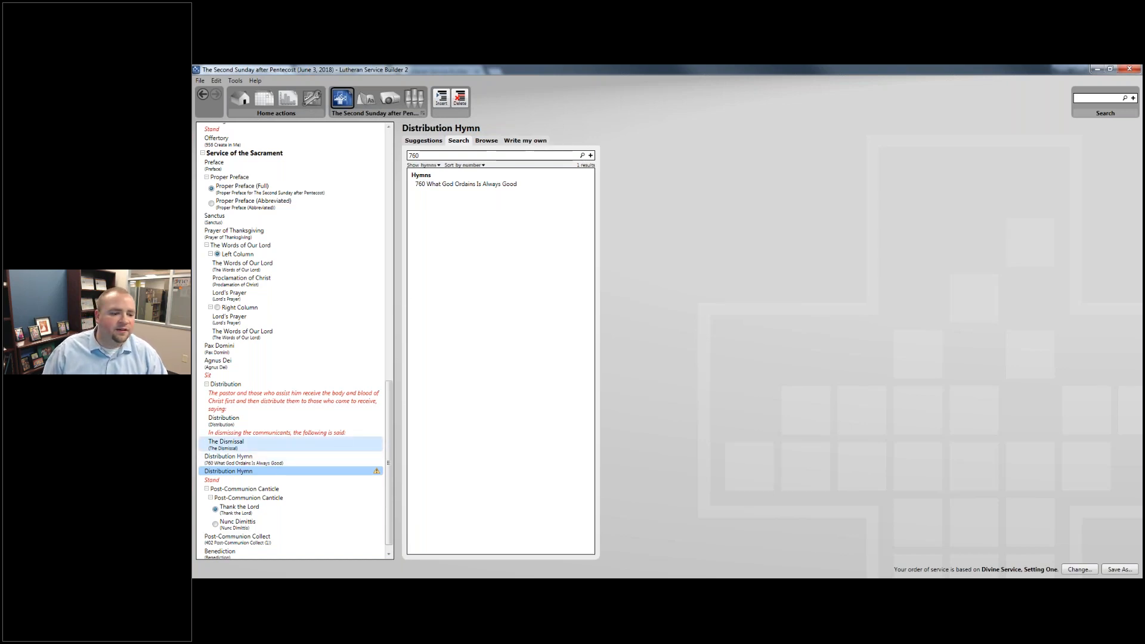
left_click(230, 472)
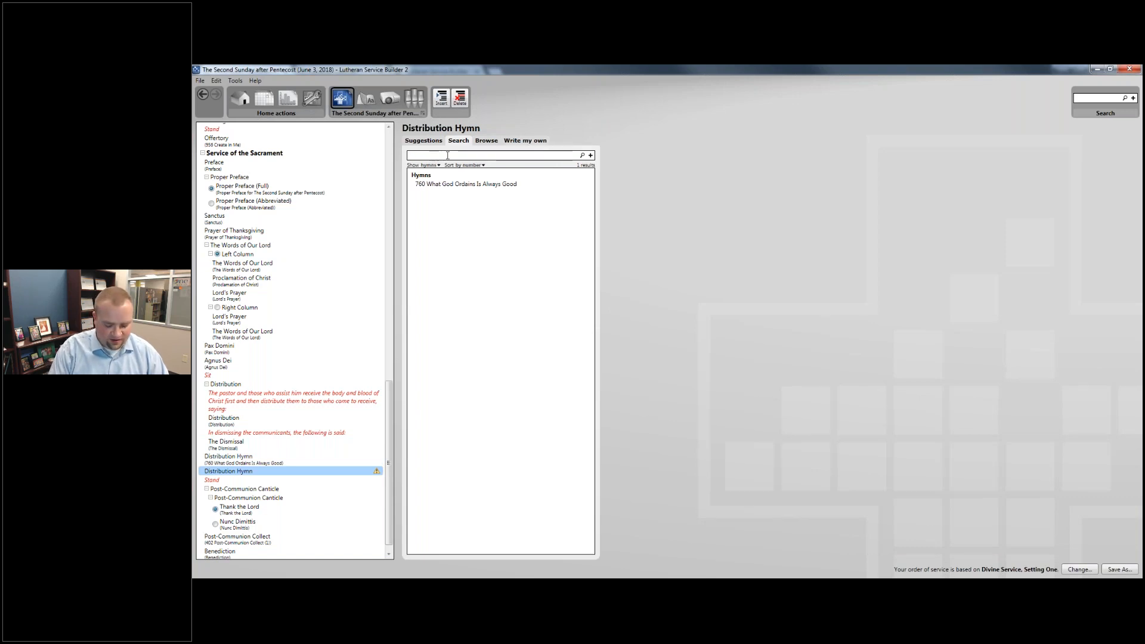
type("Mortal Fle")
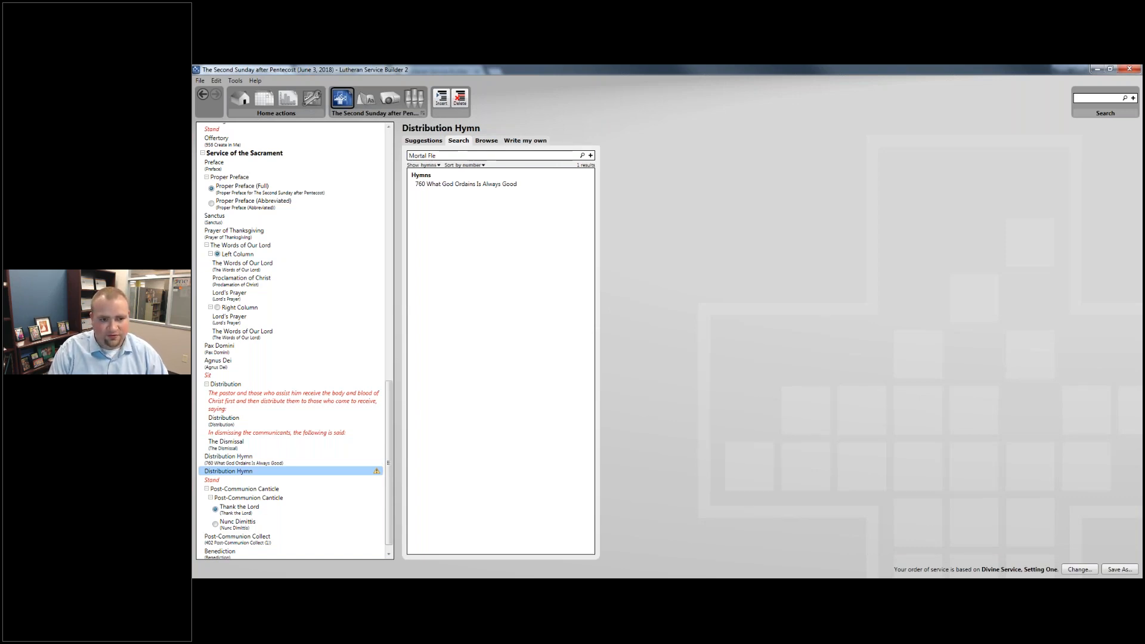
key("Return")
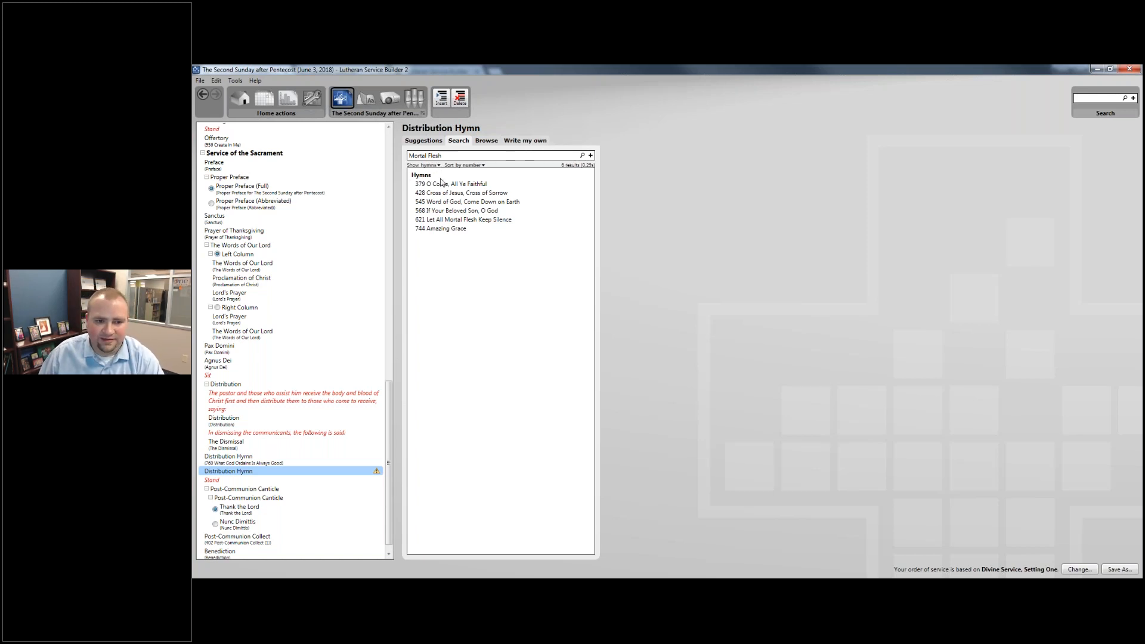
mouse_move(446, 185)
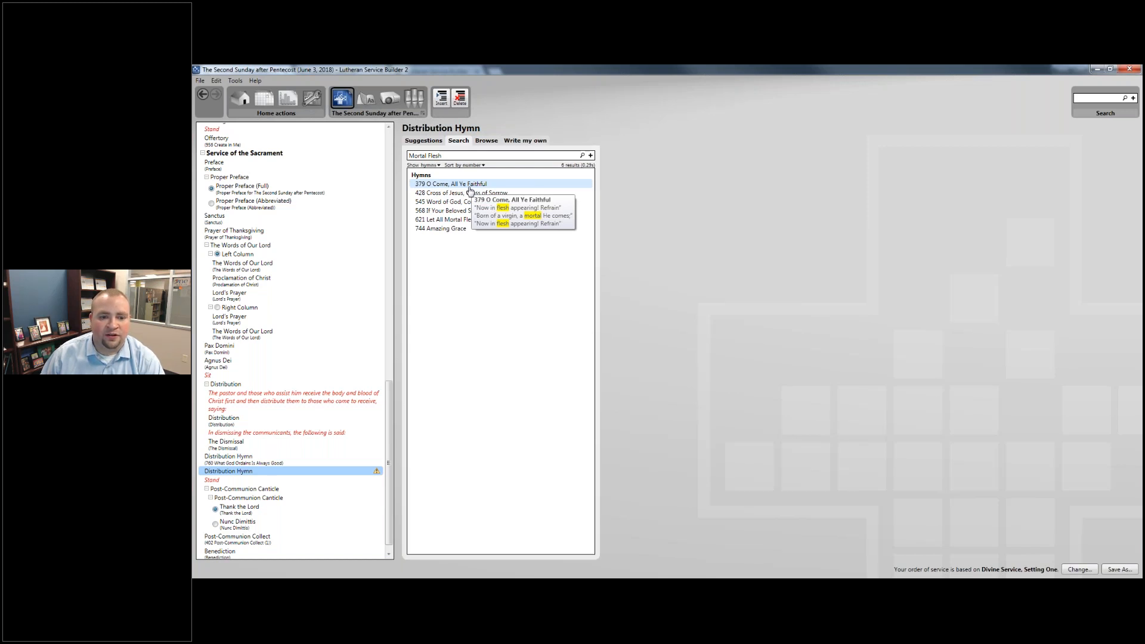
Step: Narrow the hymn search to the exact phrase "Mortal Flesh" and highlight the matching line in 568 If Your Beloved Son, O God
type("\"")
key("Home")
type("\"")
key("Return")
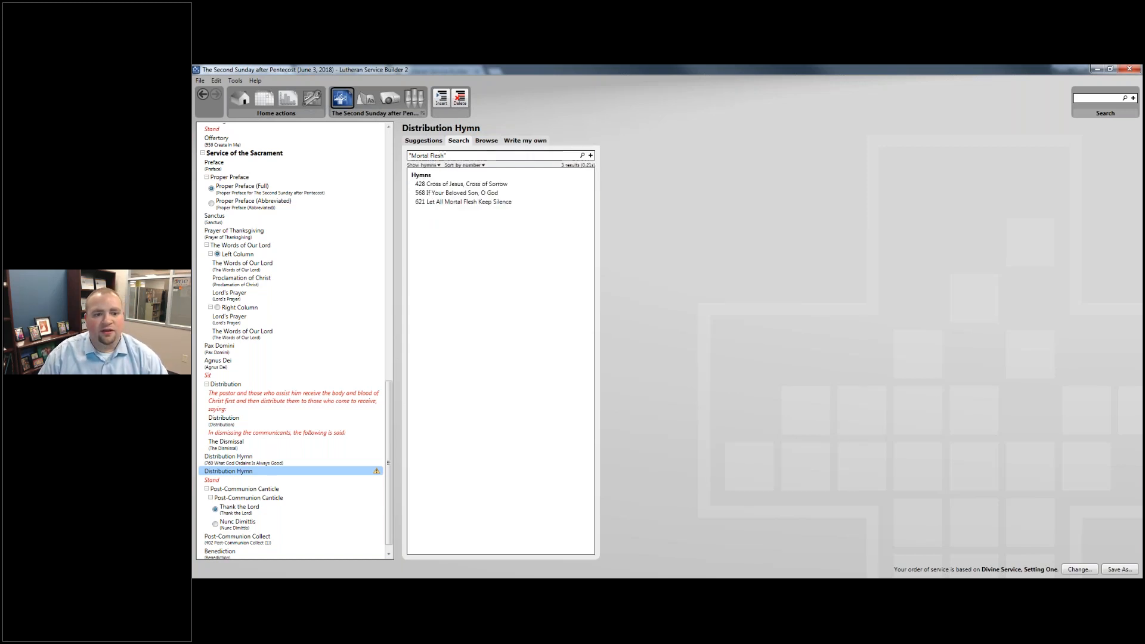
left_click(476, 194)
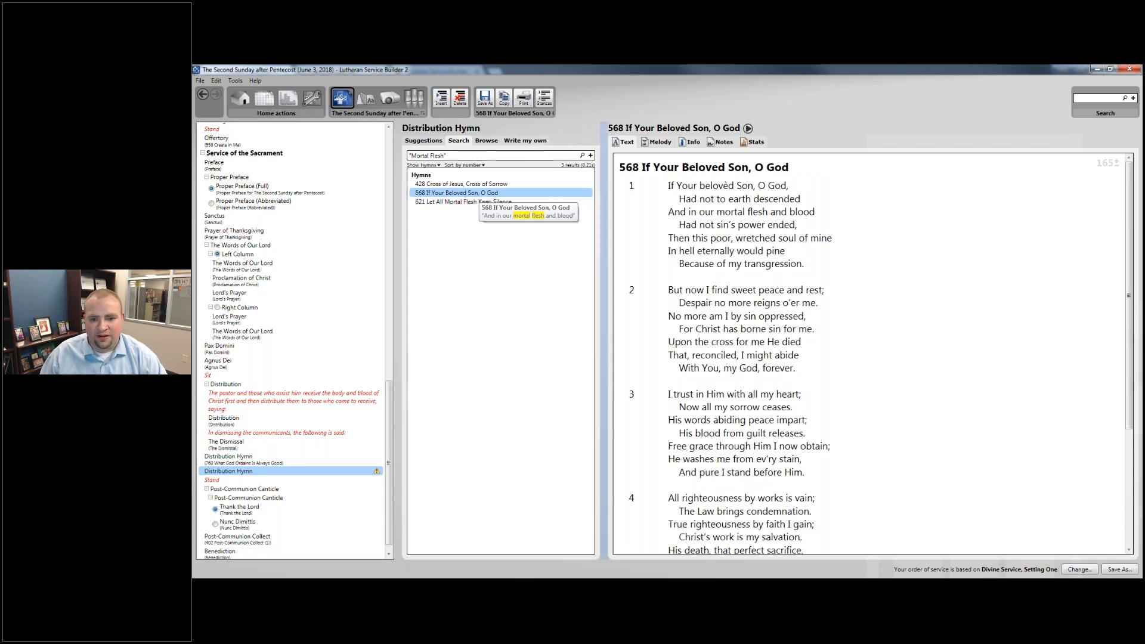
left_click_drag(815, 212, 670, 212)
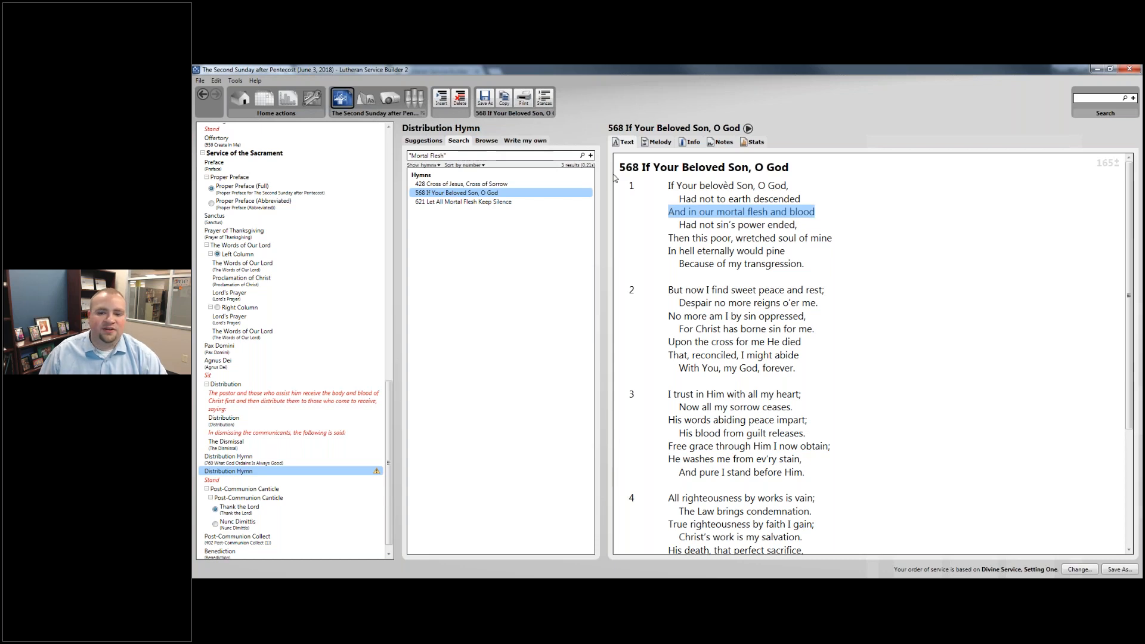
Step: Preview 621 Let All Mortal Flesh Keep Silence and assign it to the second Distribution Hymn
left_click(478, 203)
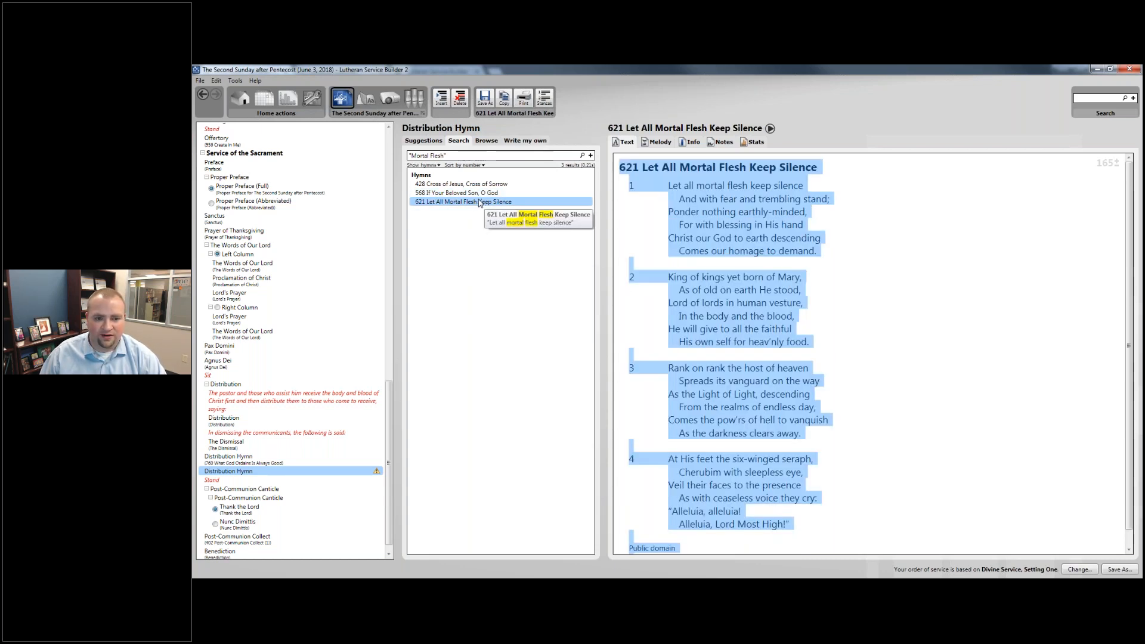
double_click(489, 203)
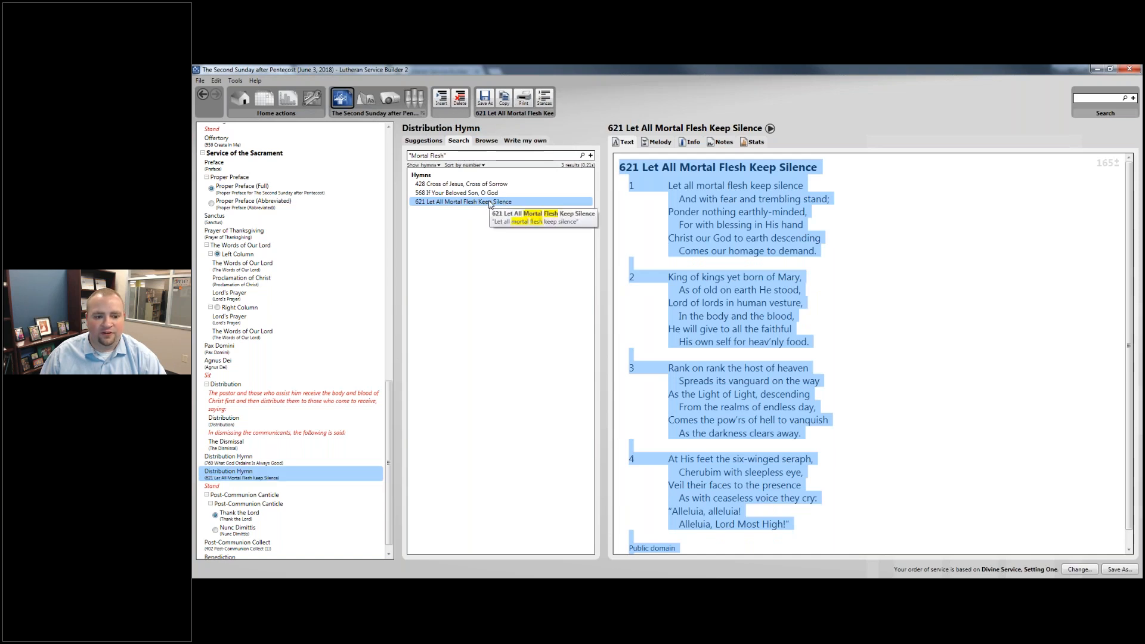
scroll(228, 467, "down", 1)
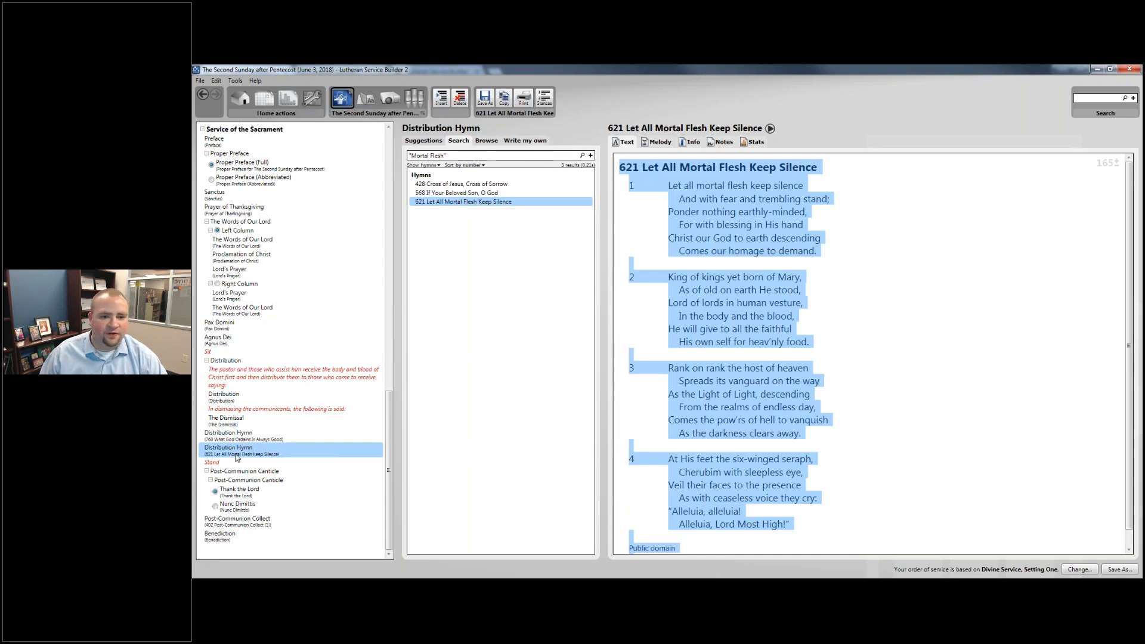
Step: Compare the Nunc Dimittis with Thank the Lord for the Post-Communion Canticle, and choose Thank the Lord
left_click(242, 471)
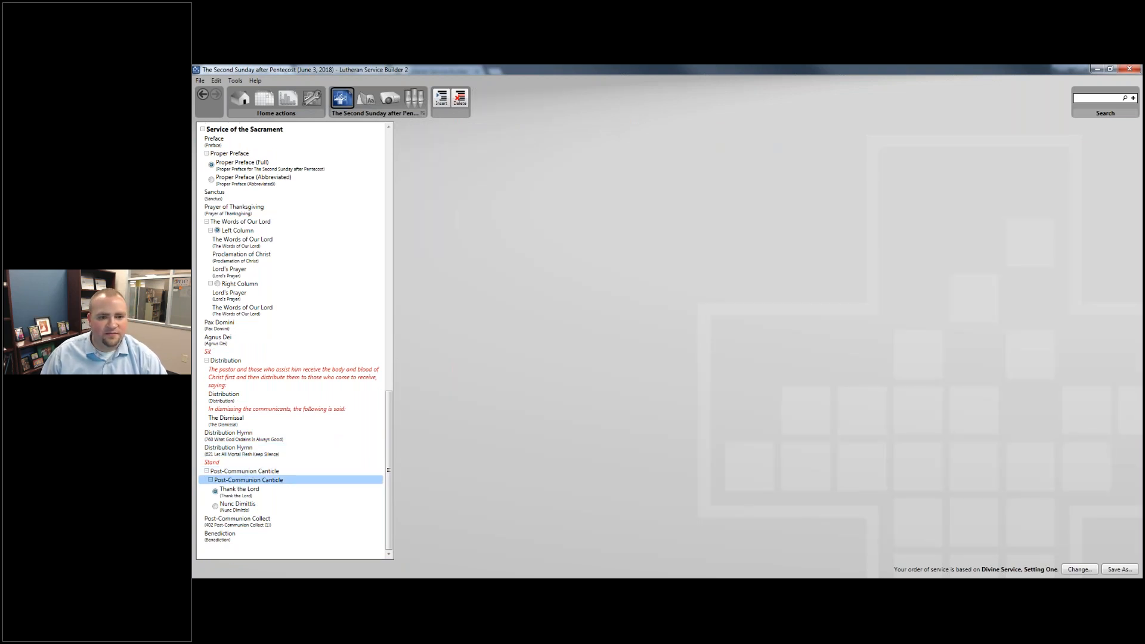
left_click(238, 490)
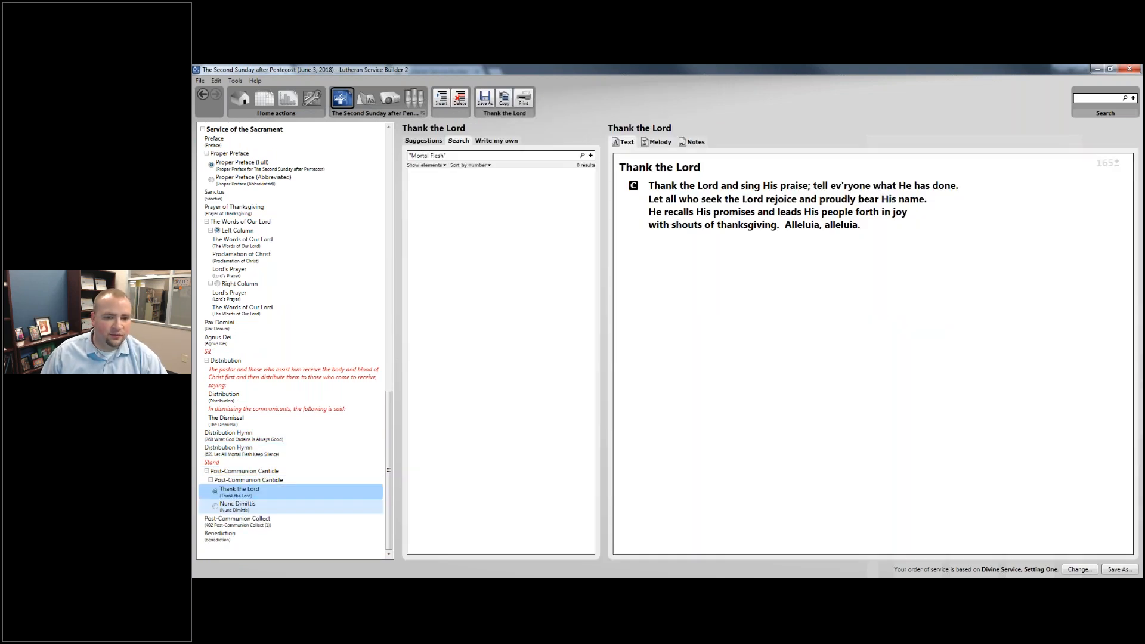
left_click(256, 511)
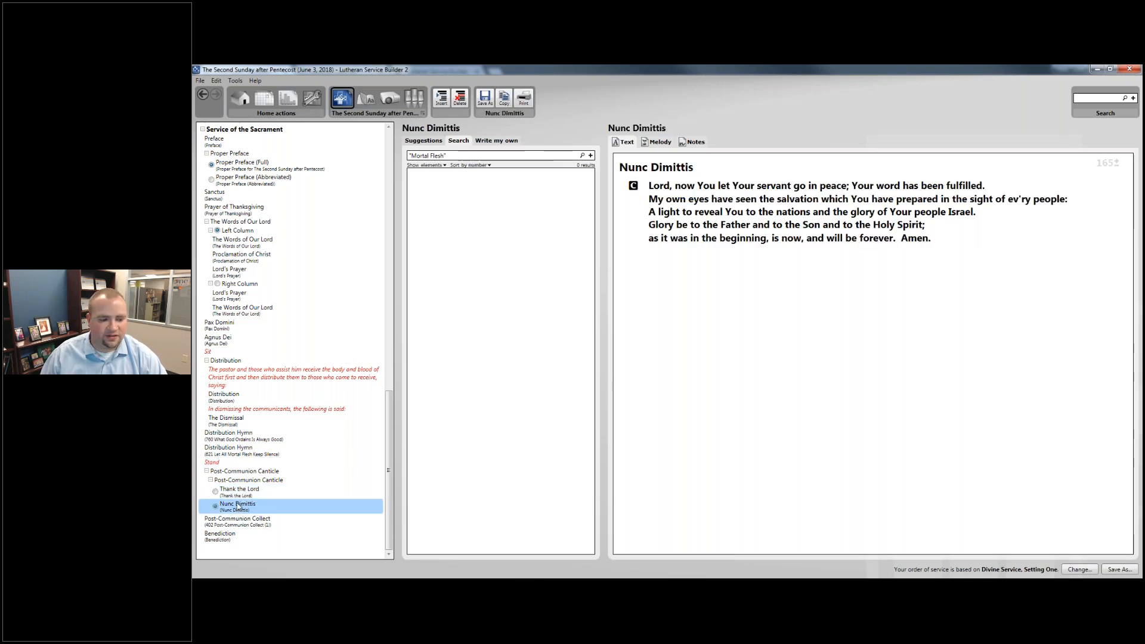
left_click(329, 491)
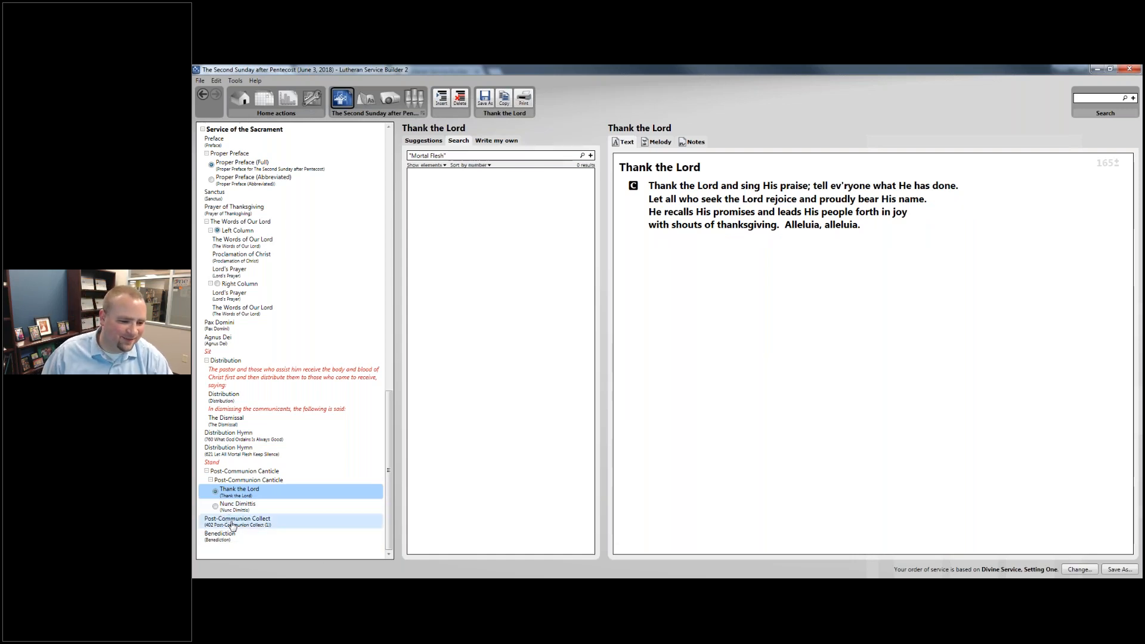
Step: Choose 402 Post-Communion Collect (1) from the suggested collects for the Post-Communion Collect, and review the Benediction
left_click(251, 521)
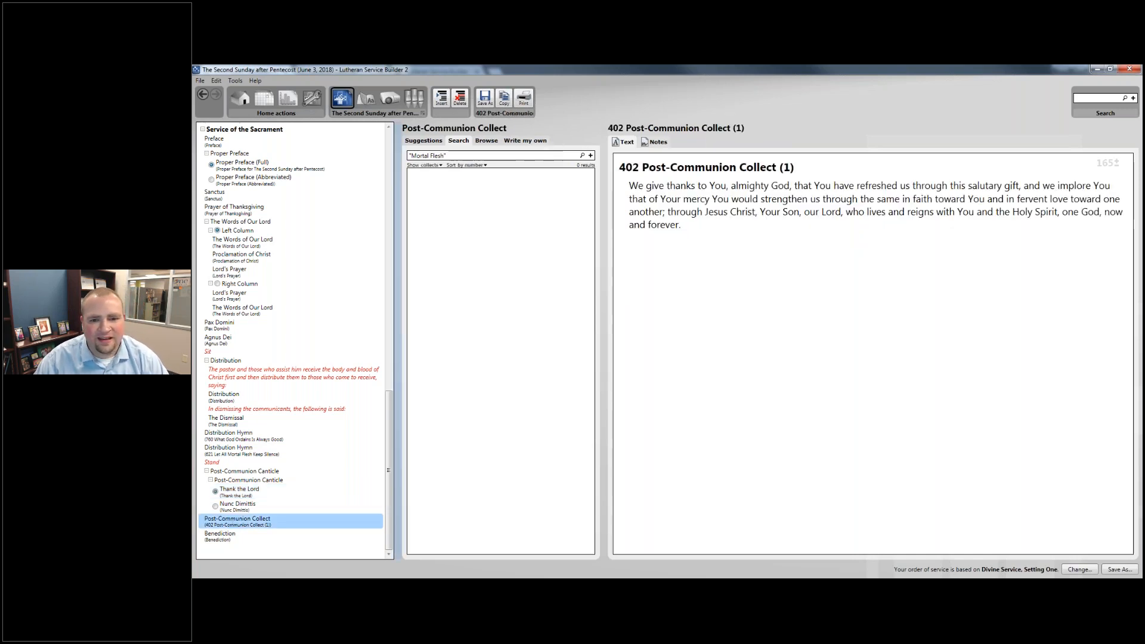
left_click(424, 141)
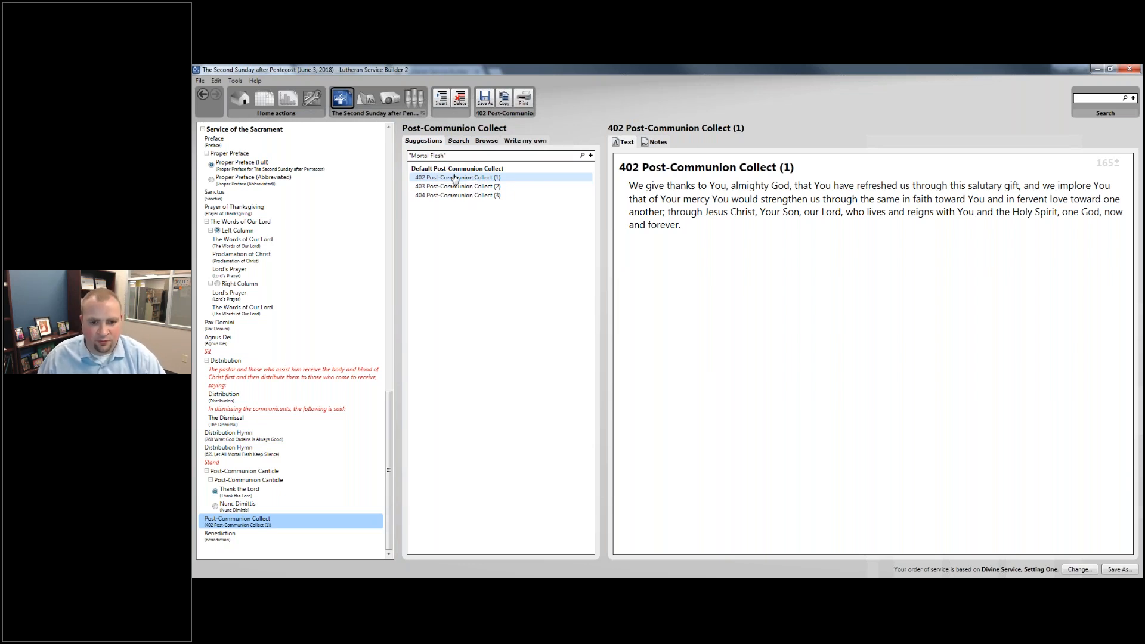
left_click(455, 178)
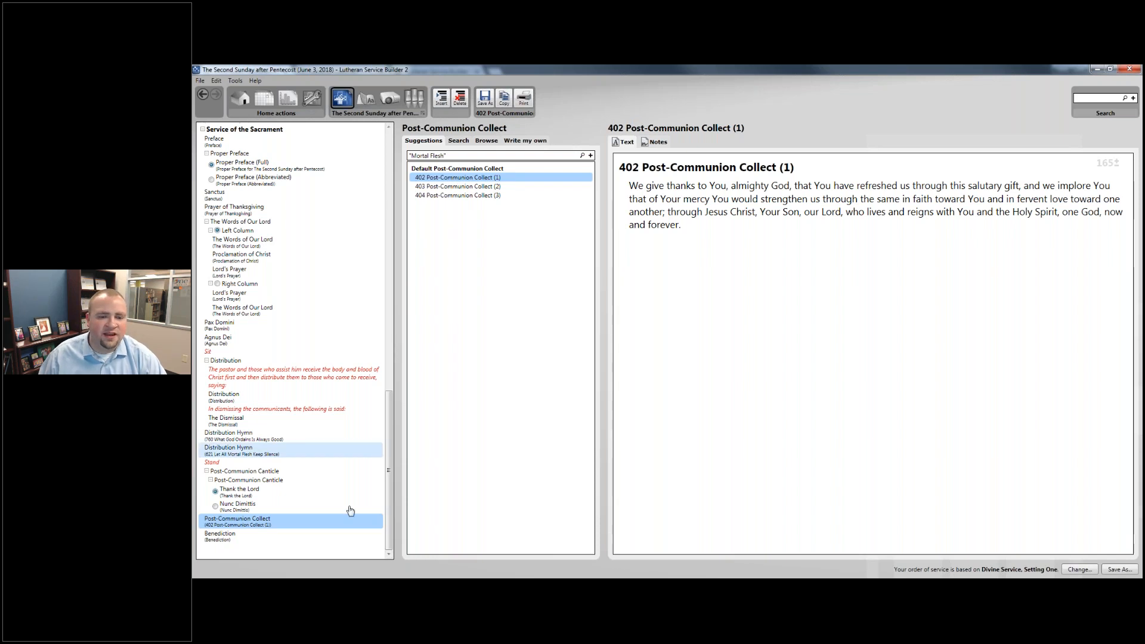
left_click(220, 535)
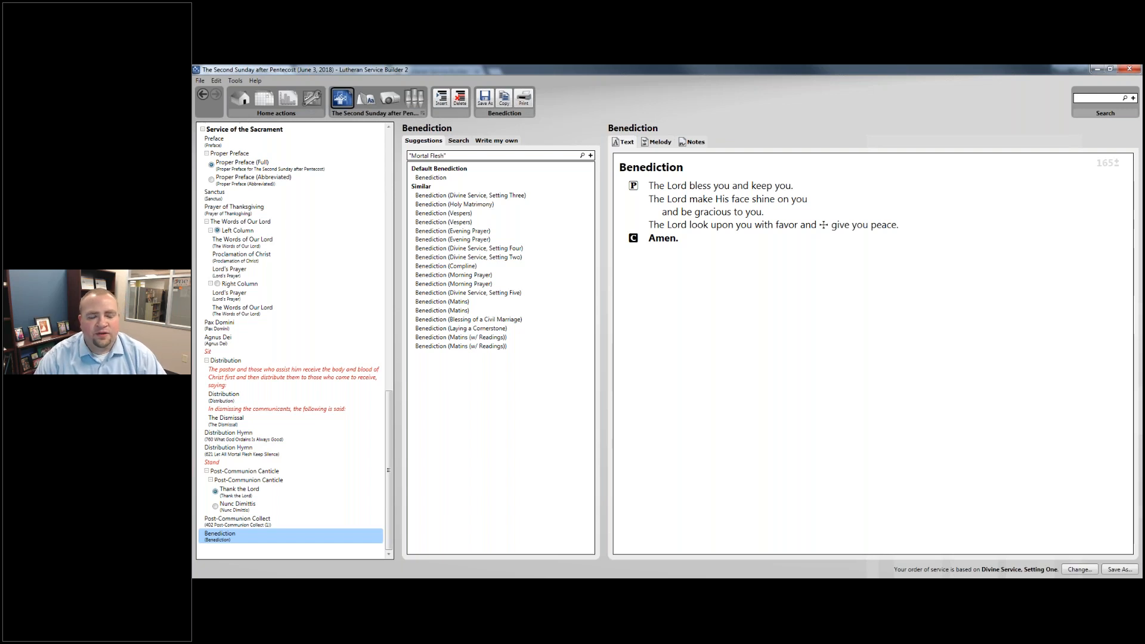
Step: Preview the formatted text of the whole service, reading from the opening hymn down to the Holy Gospel
left_click(366, 98)
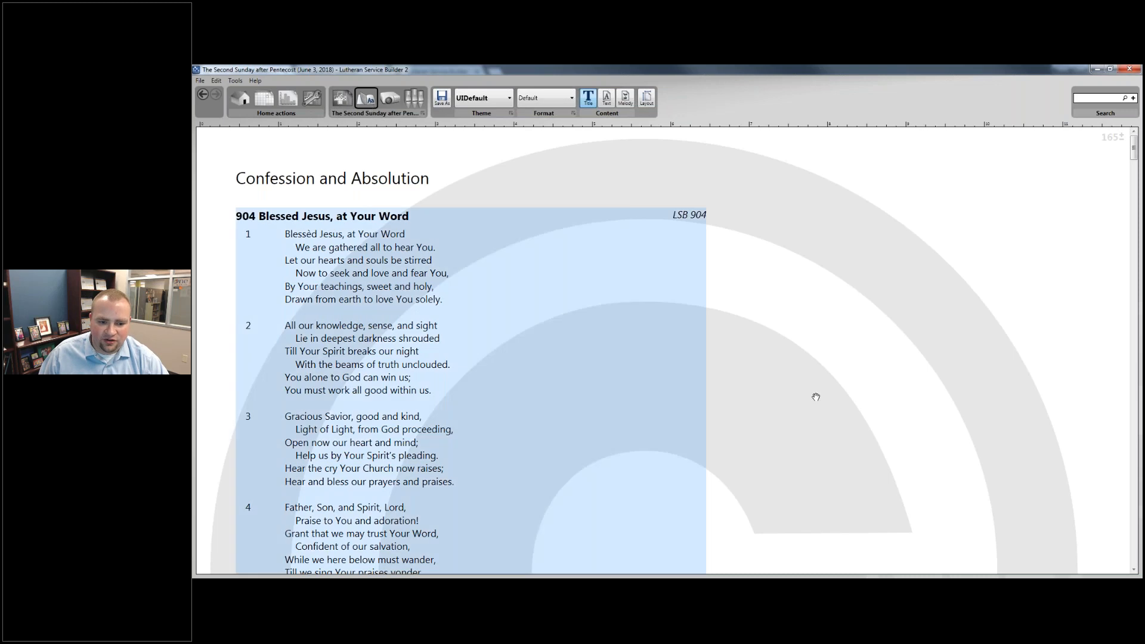
scroll(816, 398, "down", 4)
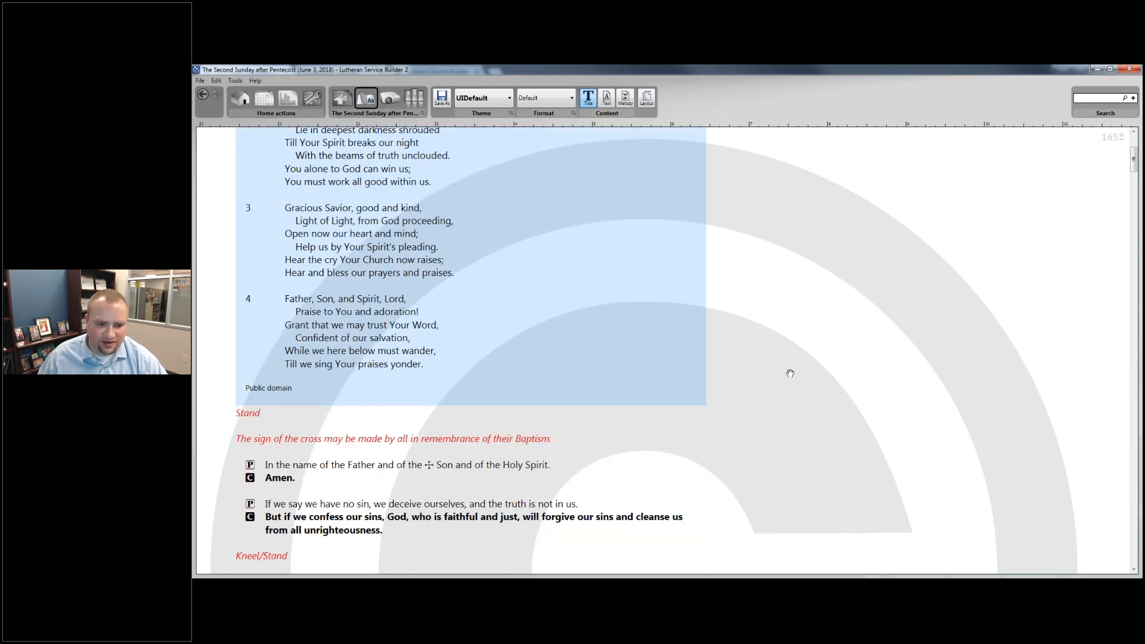
scroll(789, 374, "down", 3)
scroll(788, 373, "down", 3)
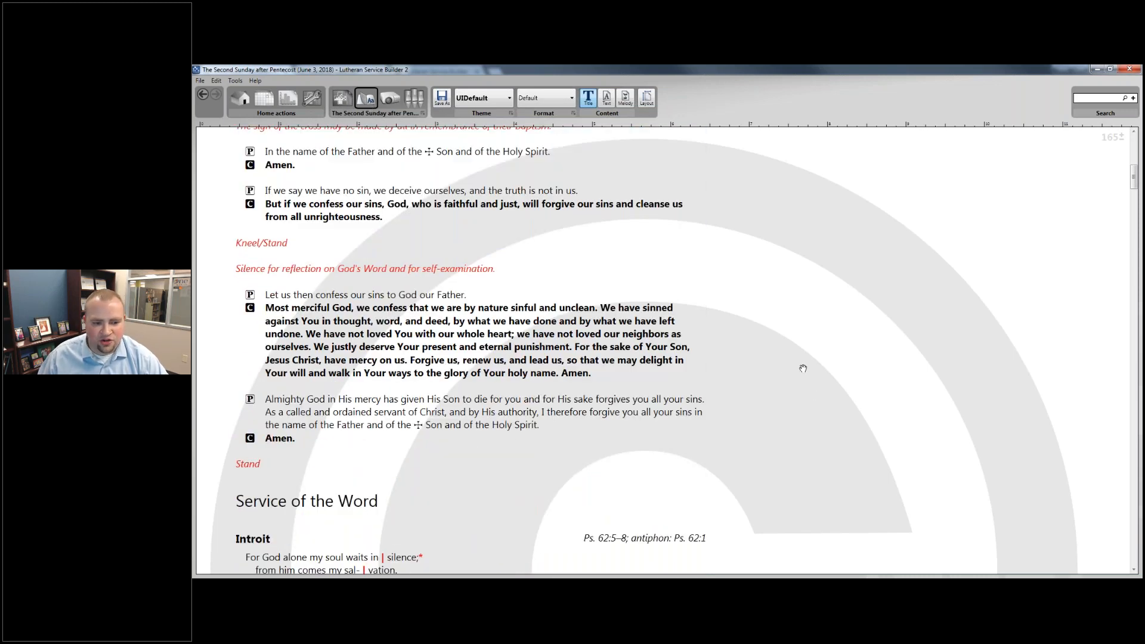
scroll(803, 369, "down", 8)
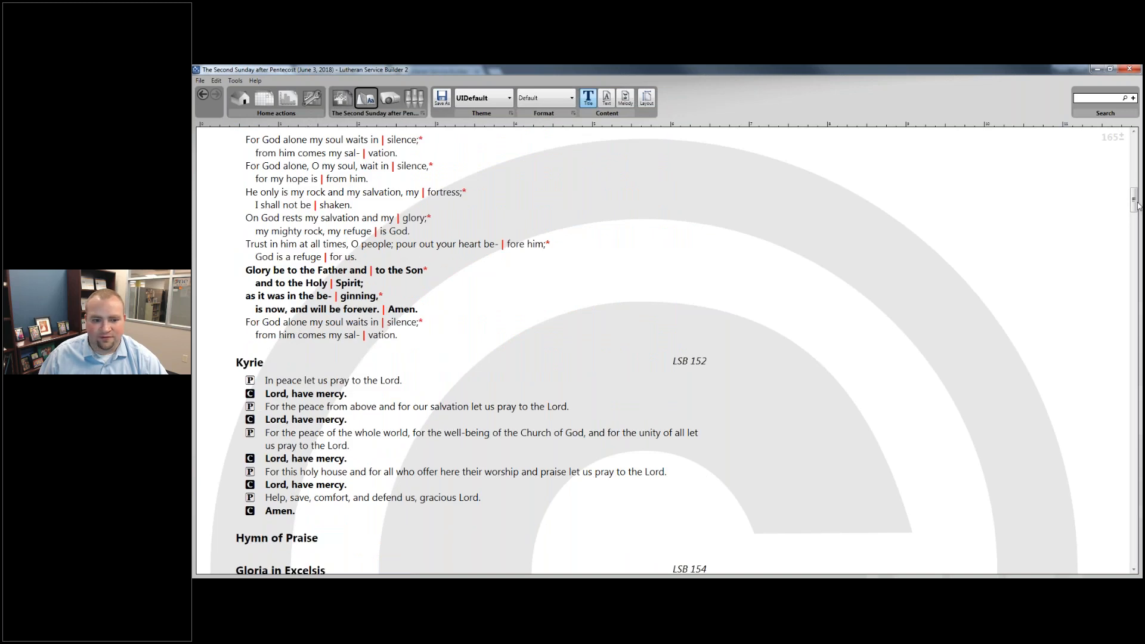
scroll(1136, 233, "down", 4)
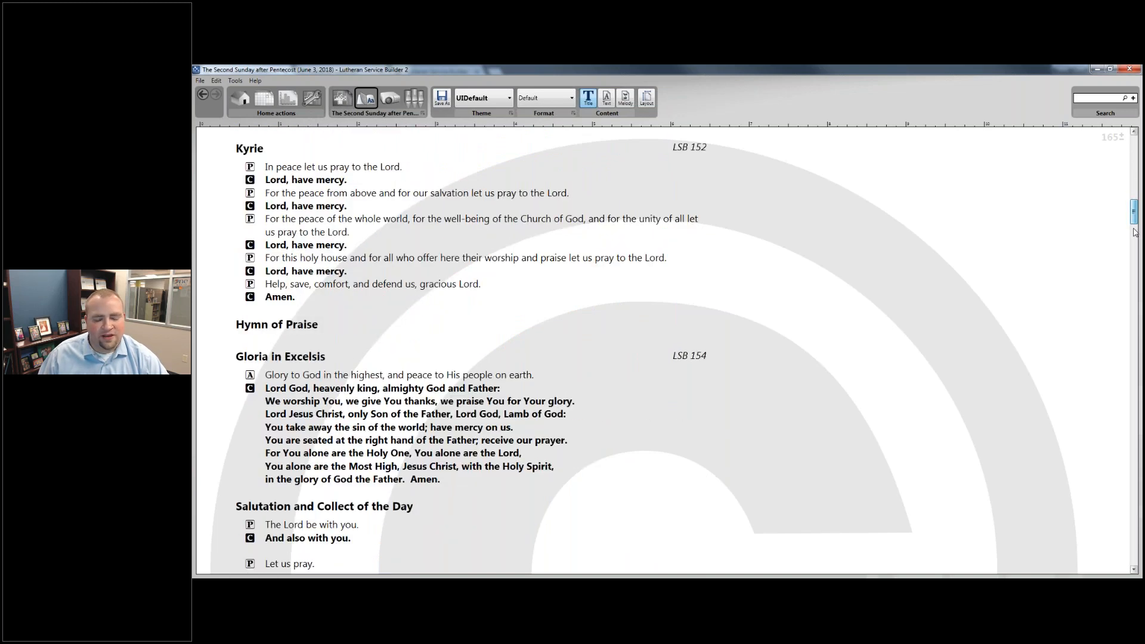
scroll(1135, 233, "down", 6)
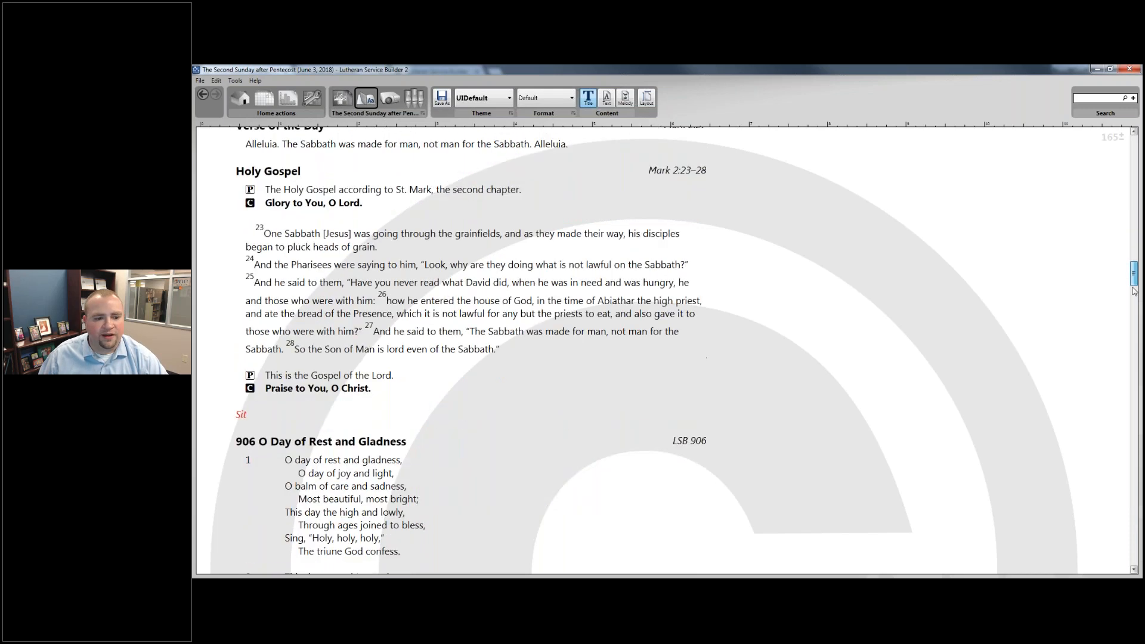
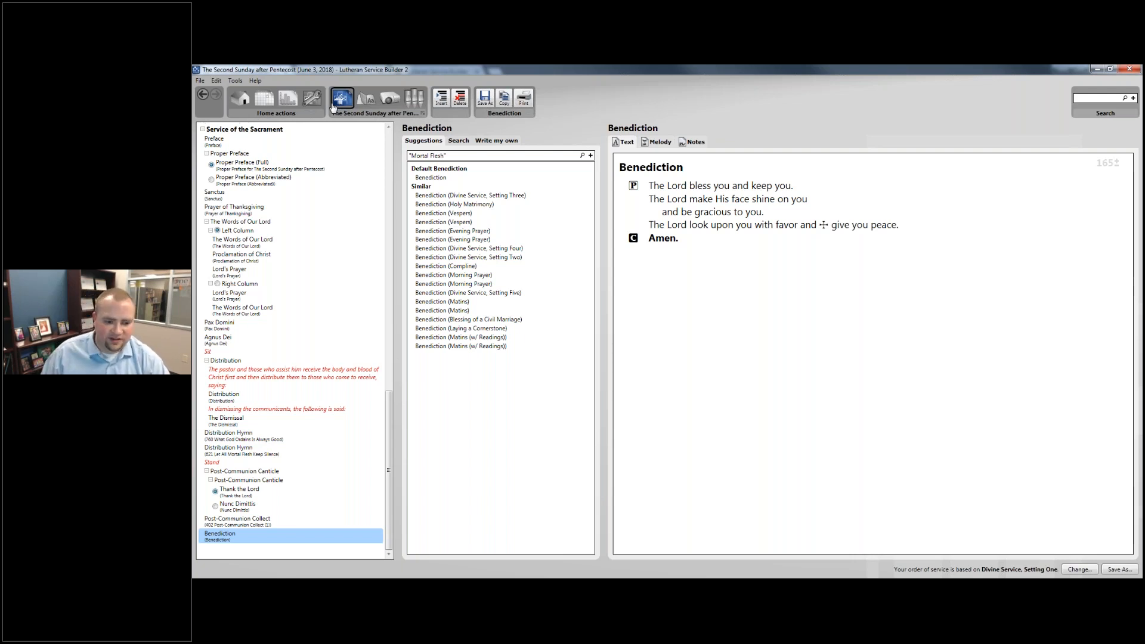
Step: Go back to the beginning of the service order and view the Hymn of Invocation and the Confession and Absolution heading
left_click_drag(389, 424, 386, 163)
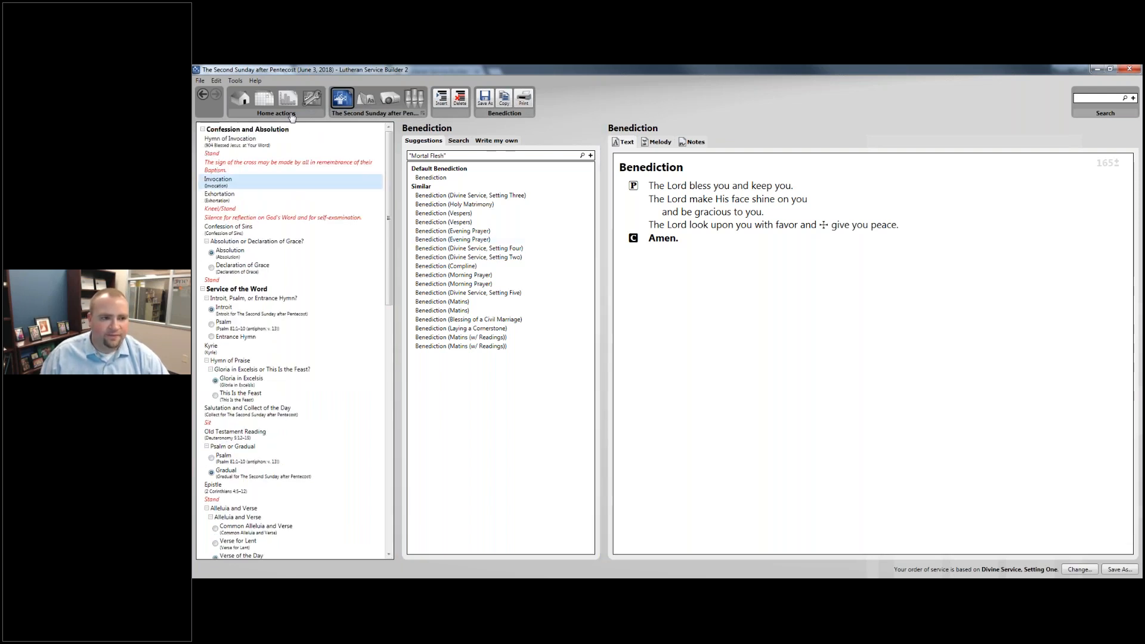
left_click(241, 141)
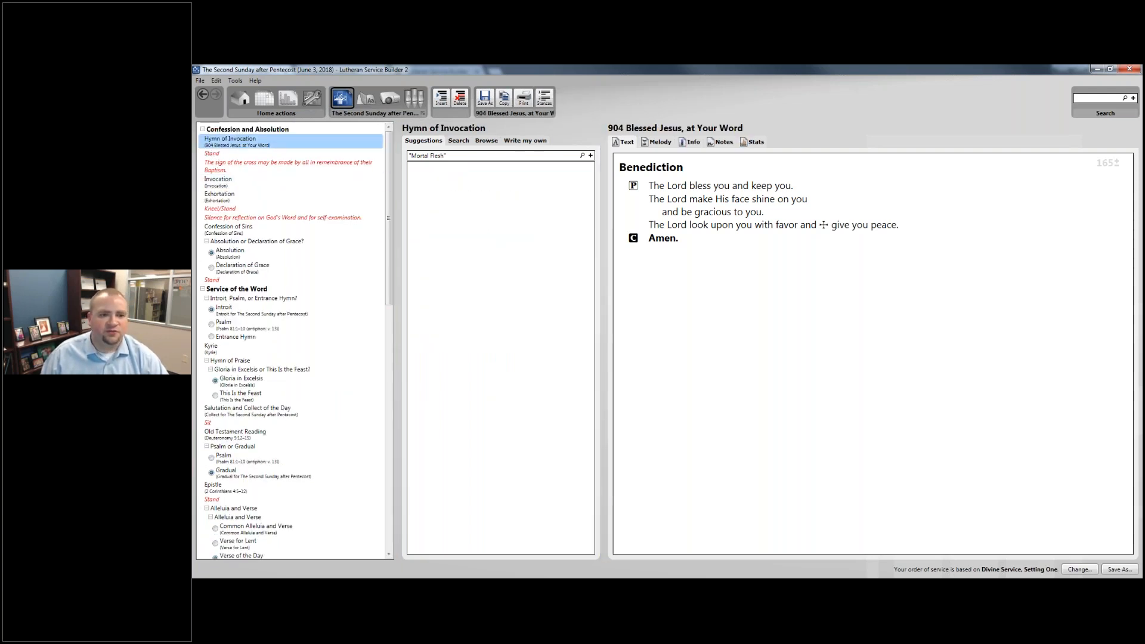
left_click(322, 130)
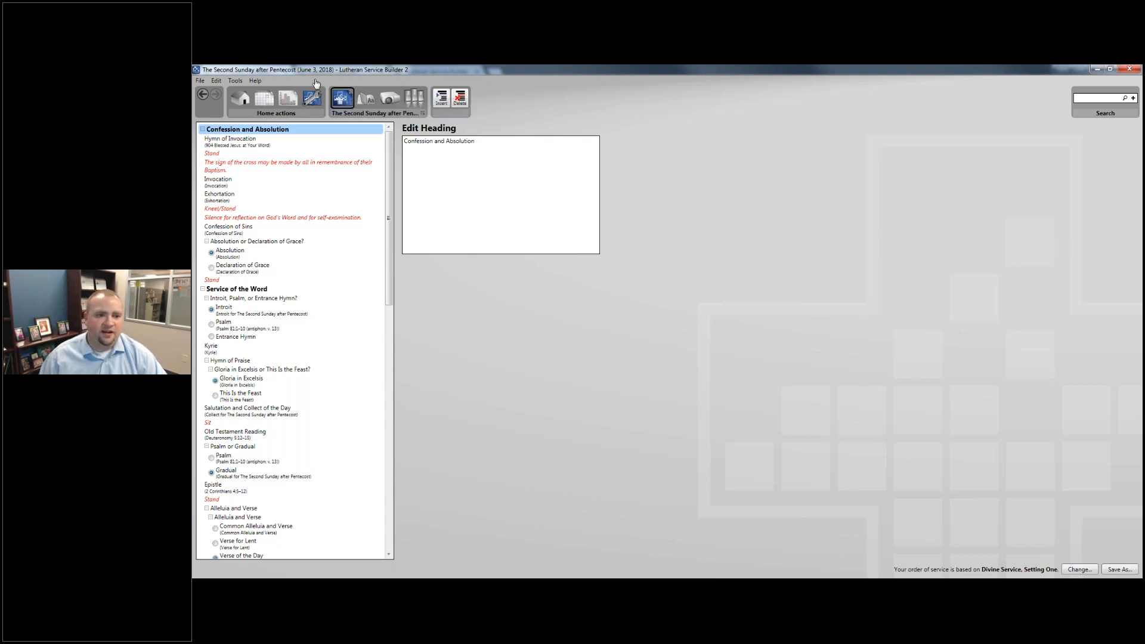
Step: Create a new common element in My Worship Resources with type Default, the caption As We Gather (New) and its caption shown
left_click(311, 98)
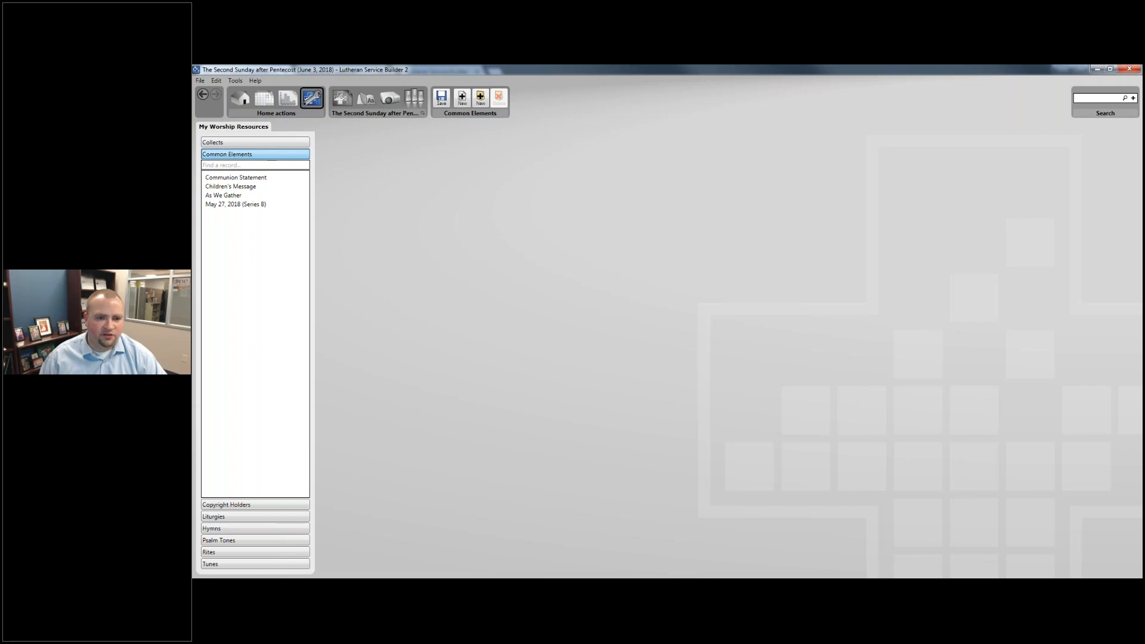
left_click(462, 97)
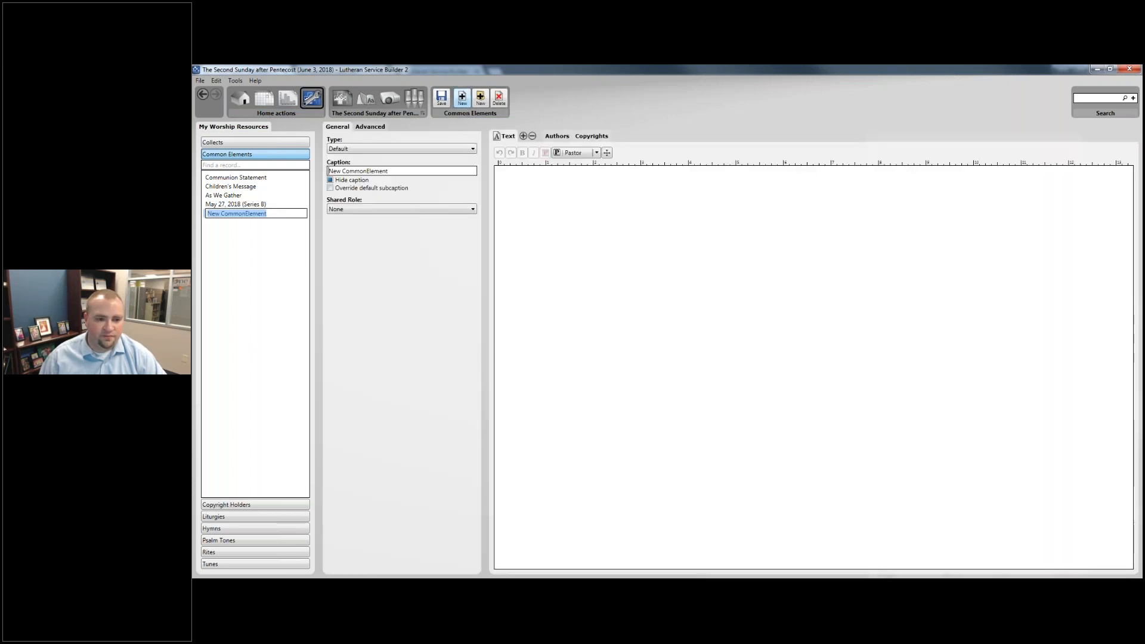
left_click(439, 148)
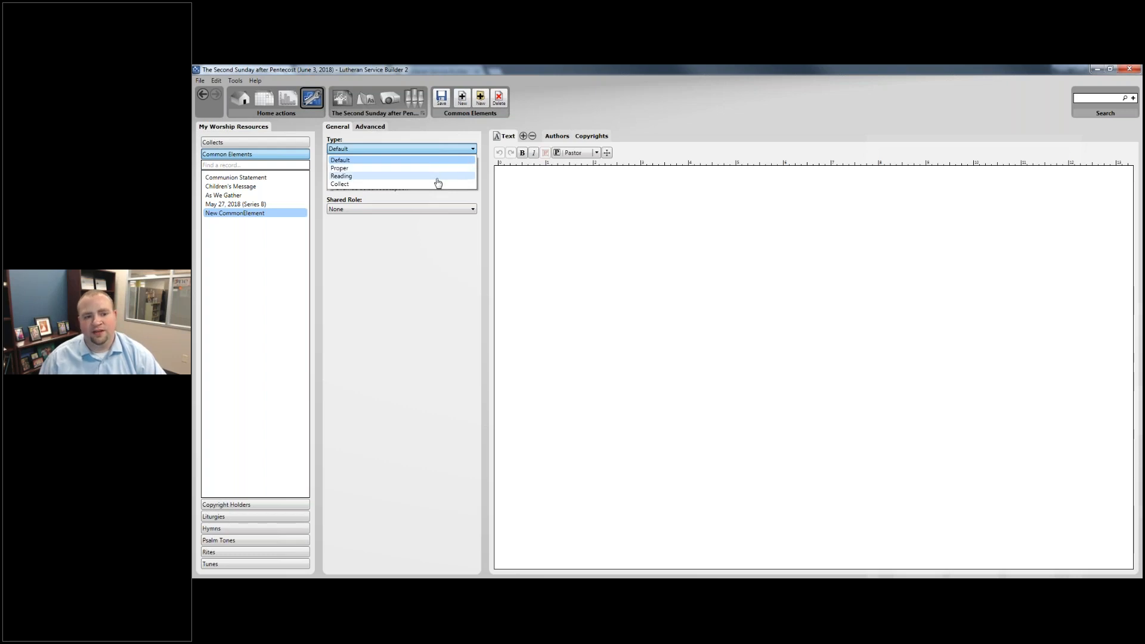
left_click(435, 160)
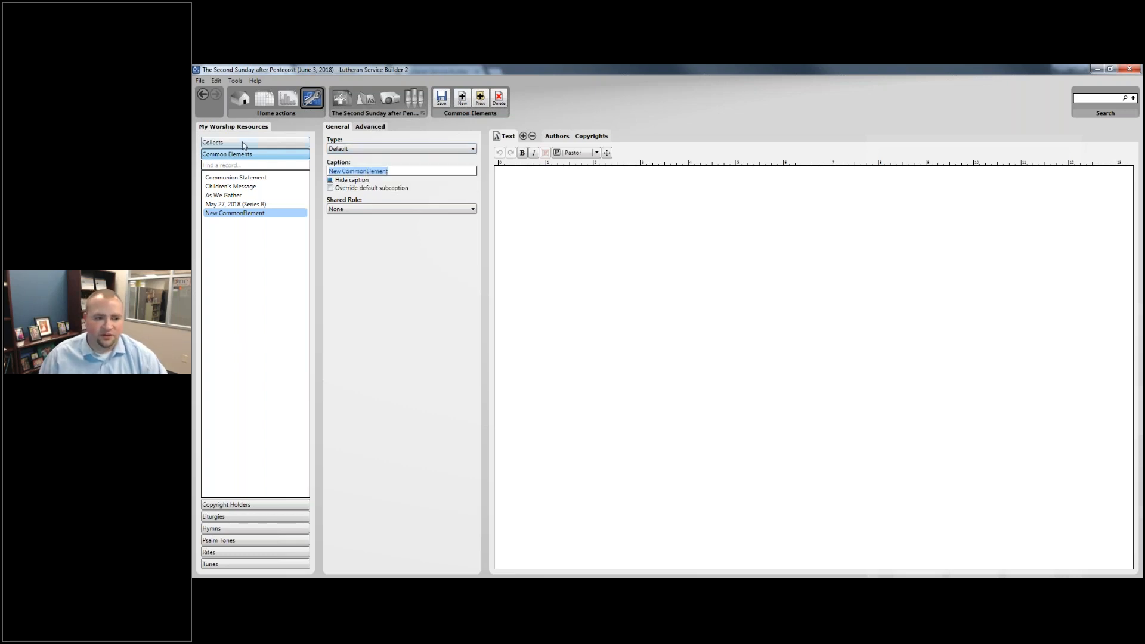
type("As W")
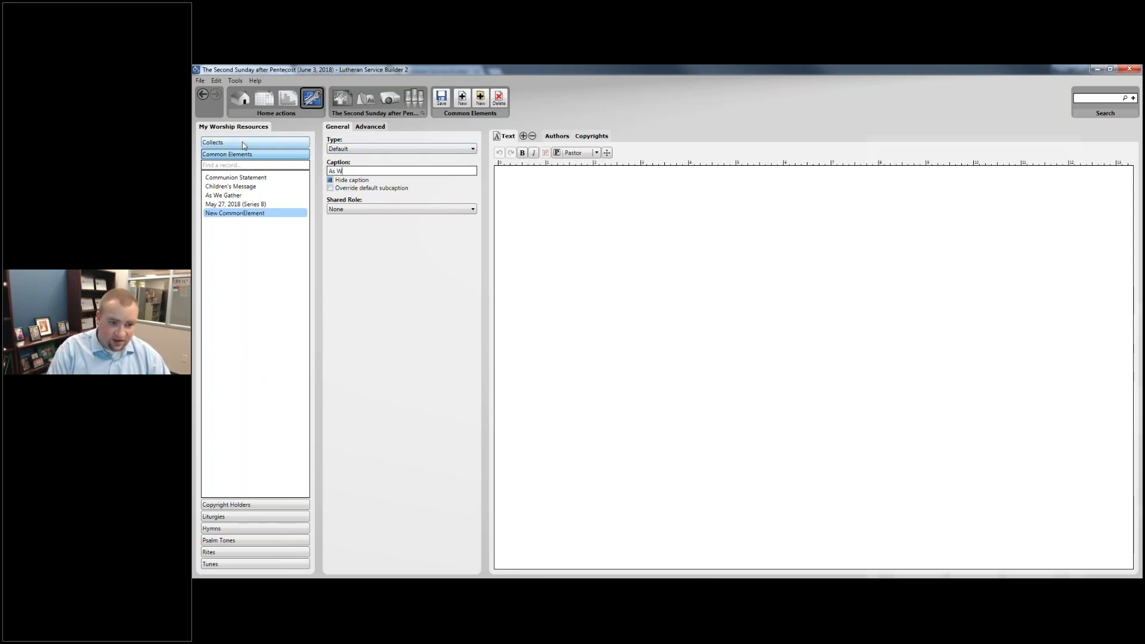
type("e Gather (New")
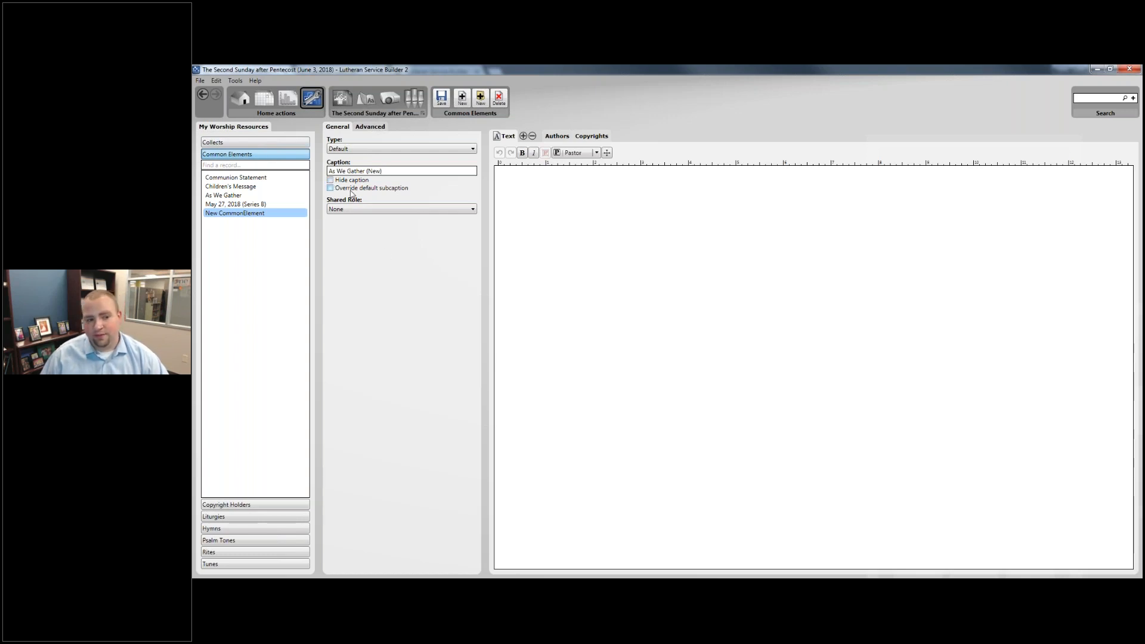
Step: Look through the available shared roles for the new common element, keeping None
left_click(365, 209)
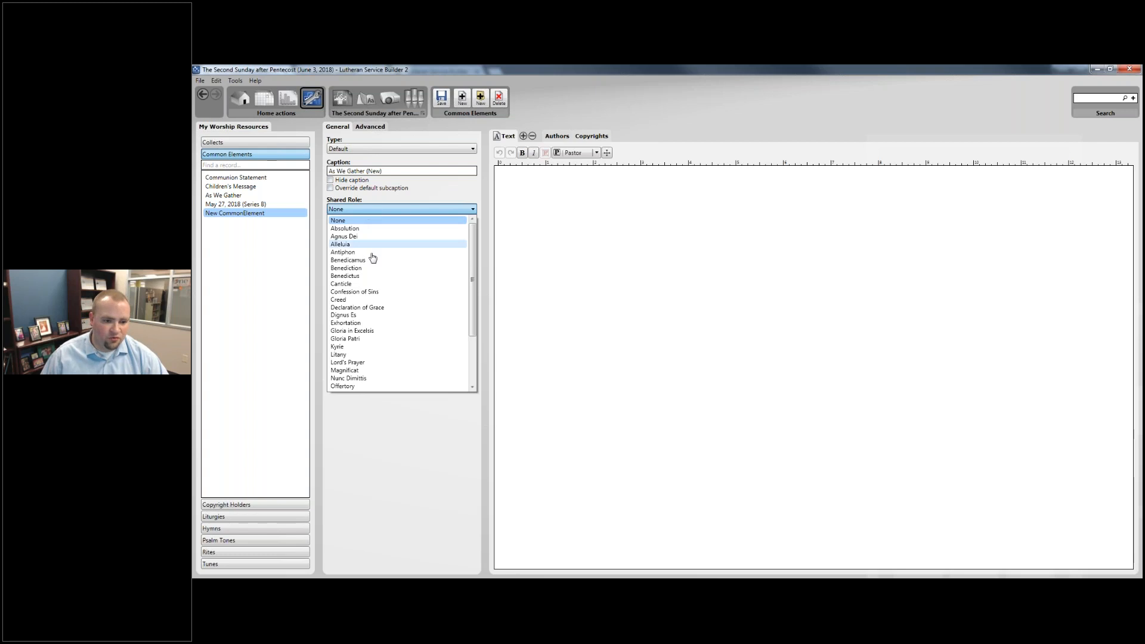
scroll(373, 258, "down", 3)
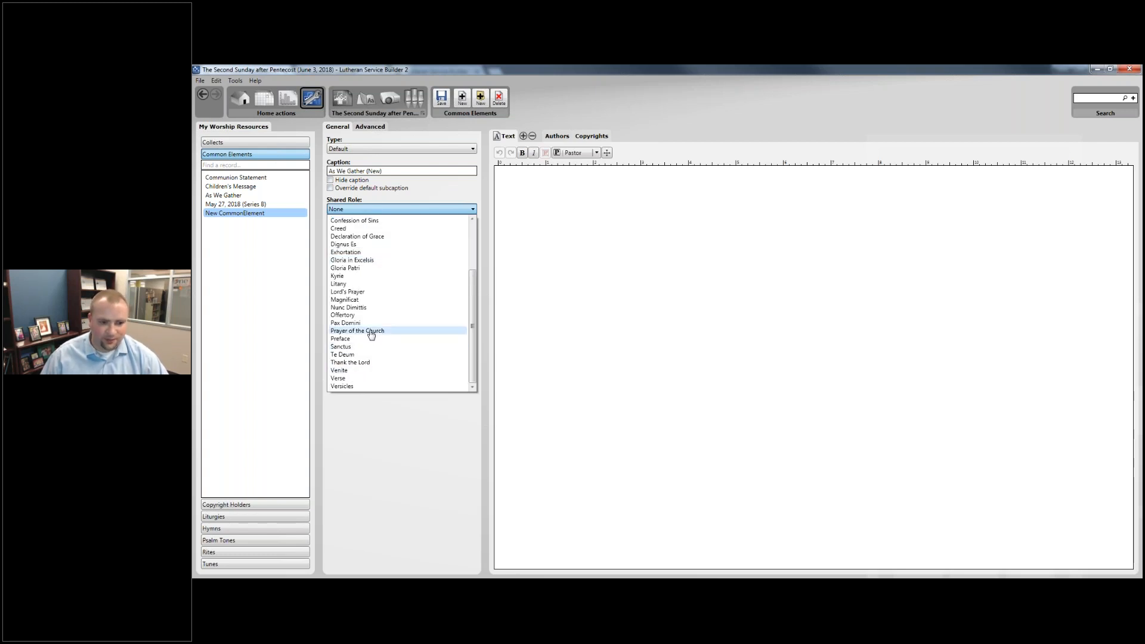
scroll(372, 334, "up", 3)
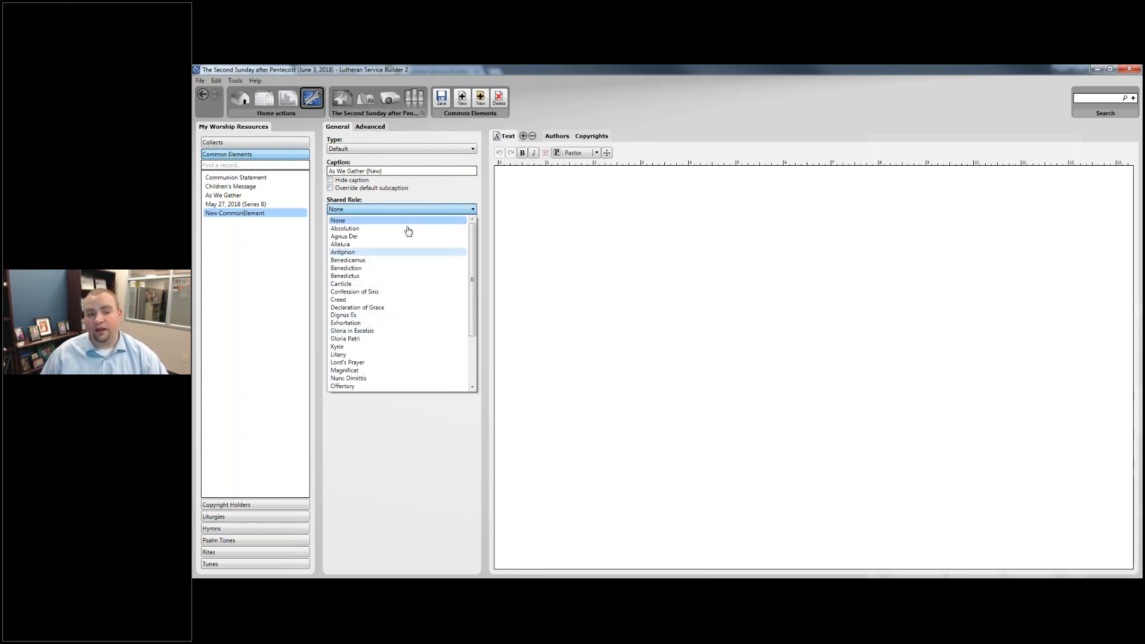
left_click(561, 221)
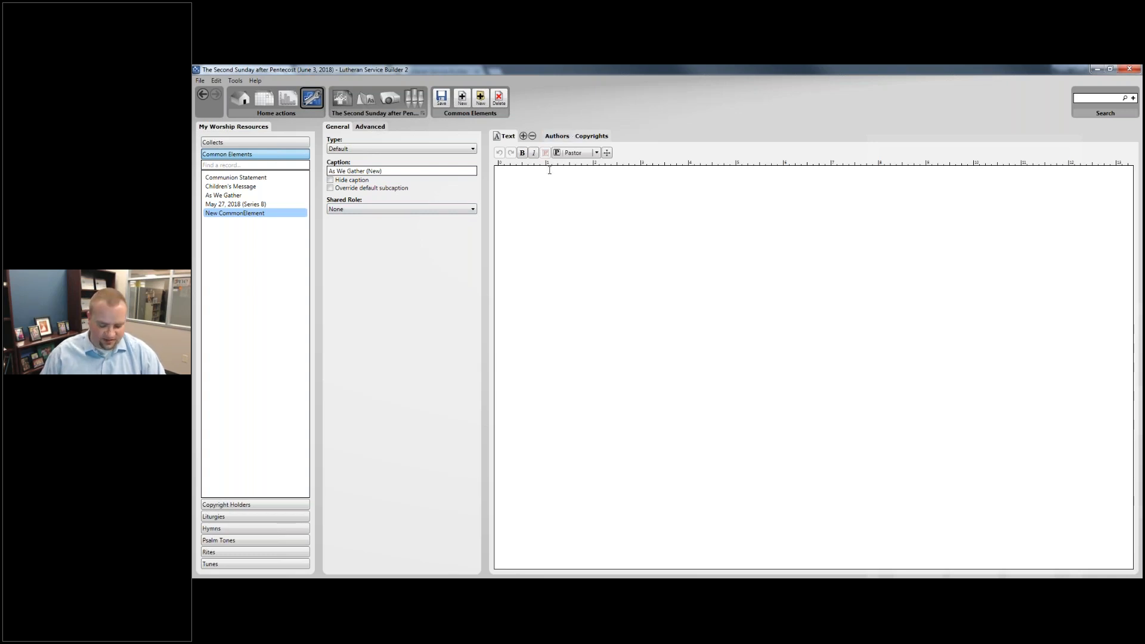
Step: Enter "Enter information here." as the body text of the new common element
type("As We Gather")
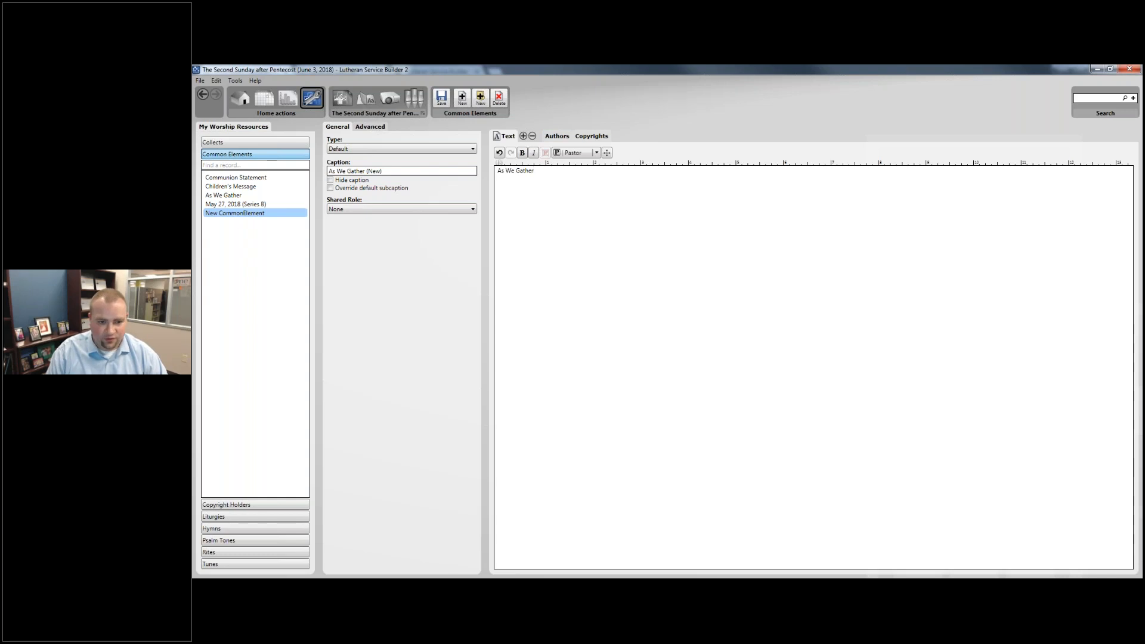
key("ctrl+a")
key("ctrl+c")
key("BackSpace")
type("Enter info")
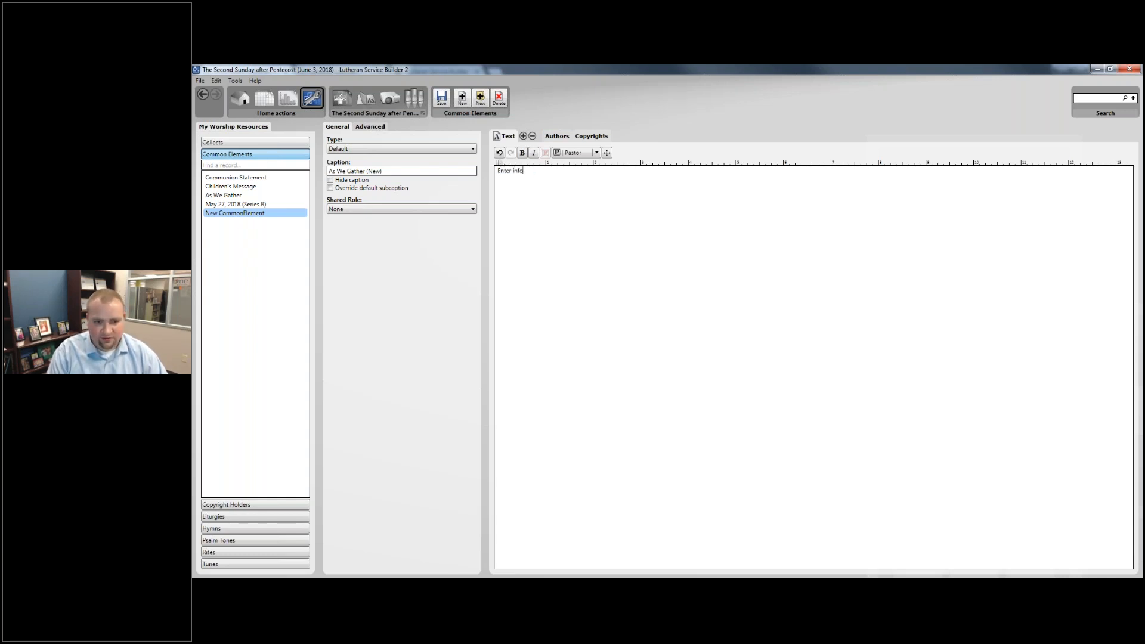
type("rmation here.")
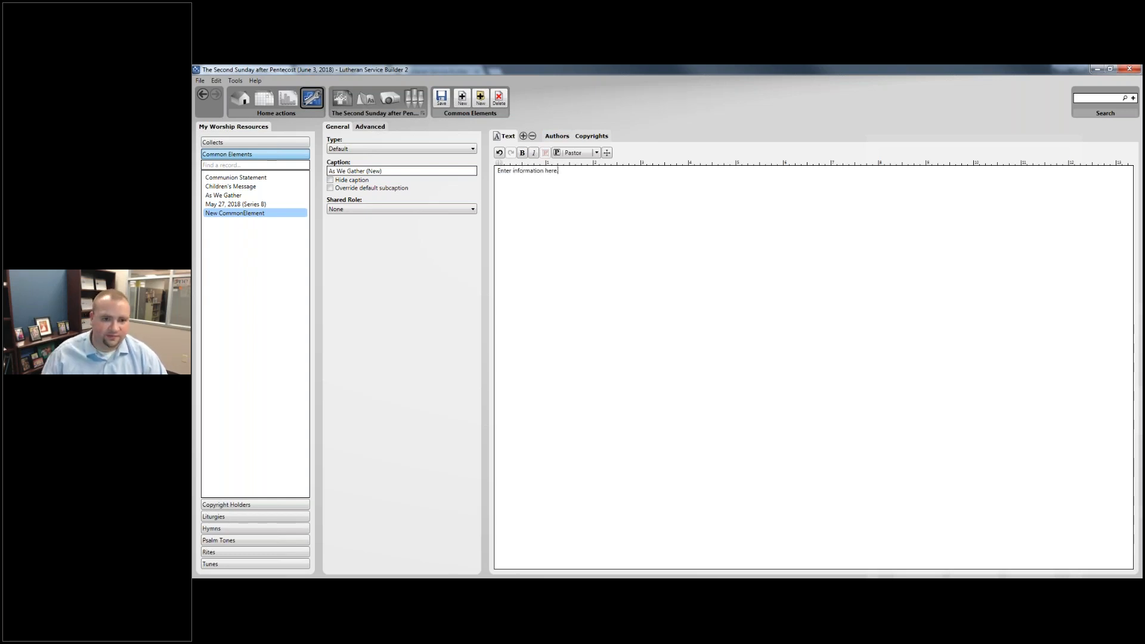
Step: Look over the author and copyright details available for the new common element
left_click(557, 136)
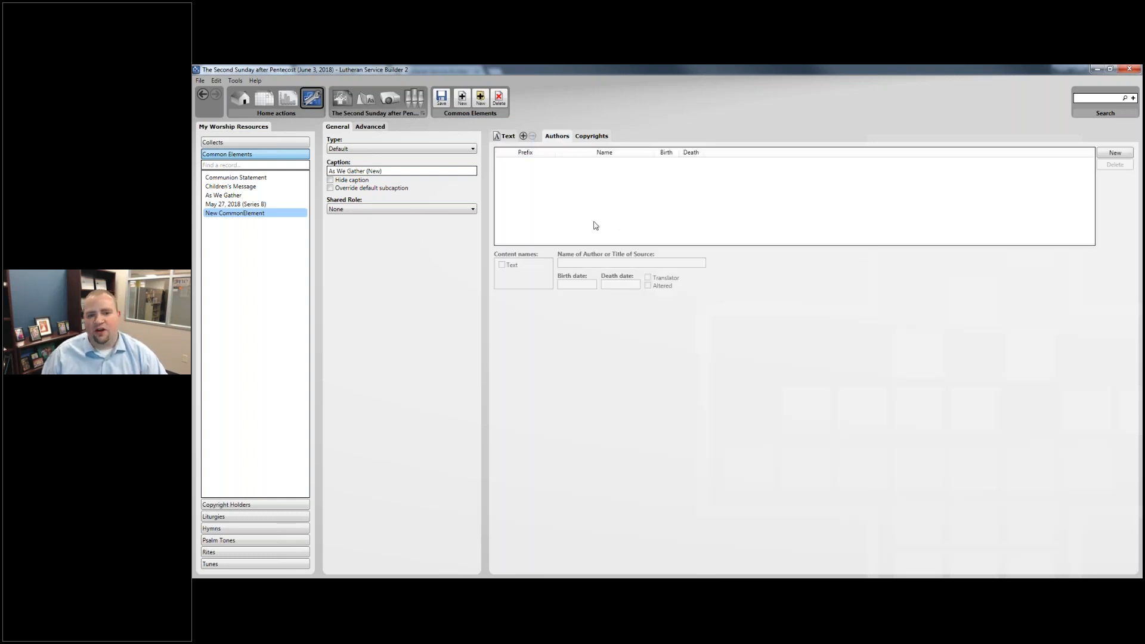
left_click(597, 137)
left_click(557, 136)
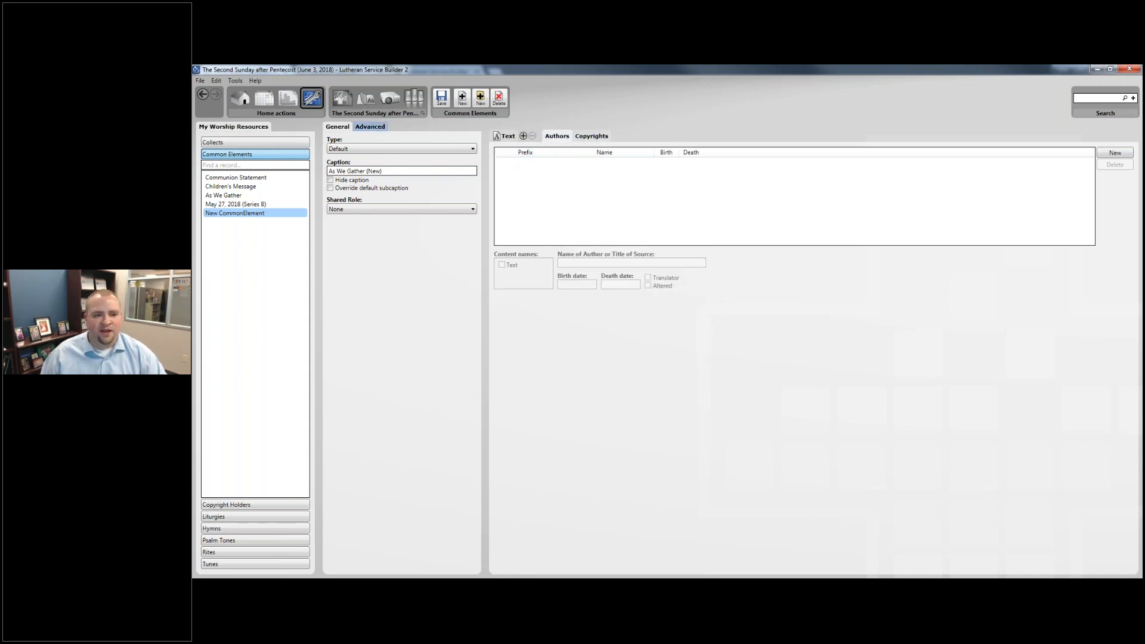
Step: Examine the new element's advanced settings, including the Key and Tune choices, keeping Unknown and None
left_click(369, 126)
left_click(365, 149)
left_click(364, 157)
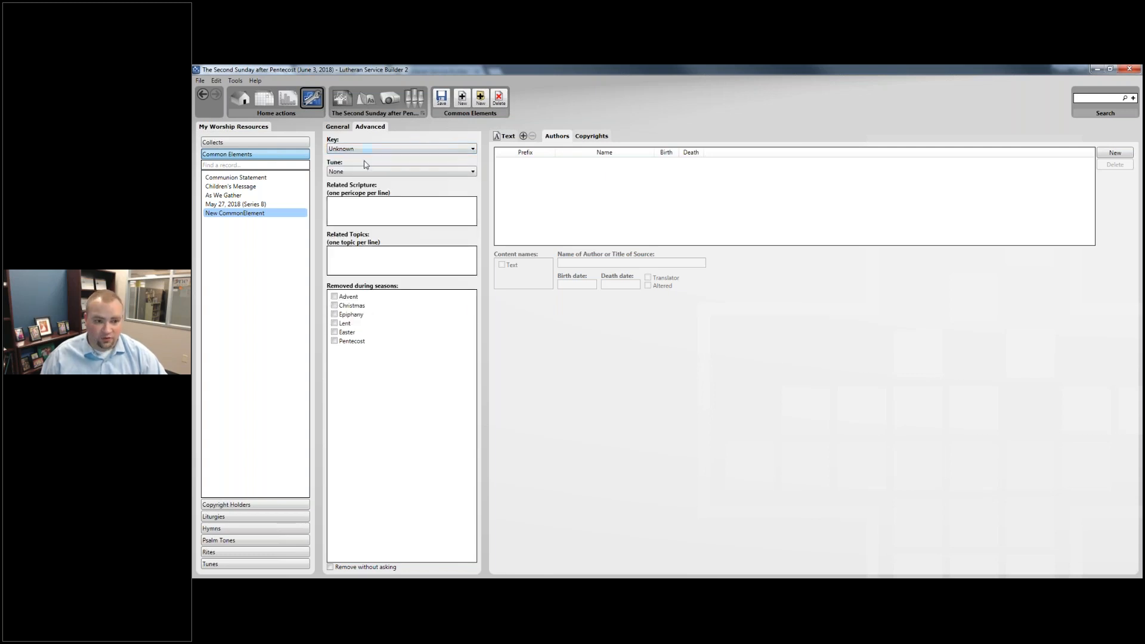
left_click(386, 171)
left_click(384, 178)
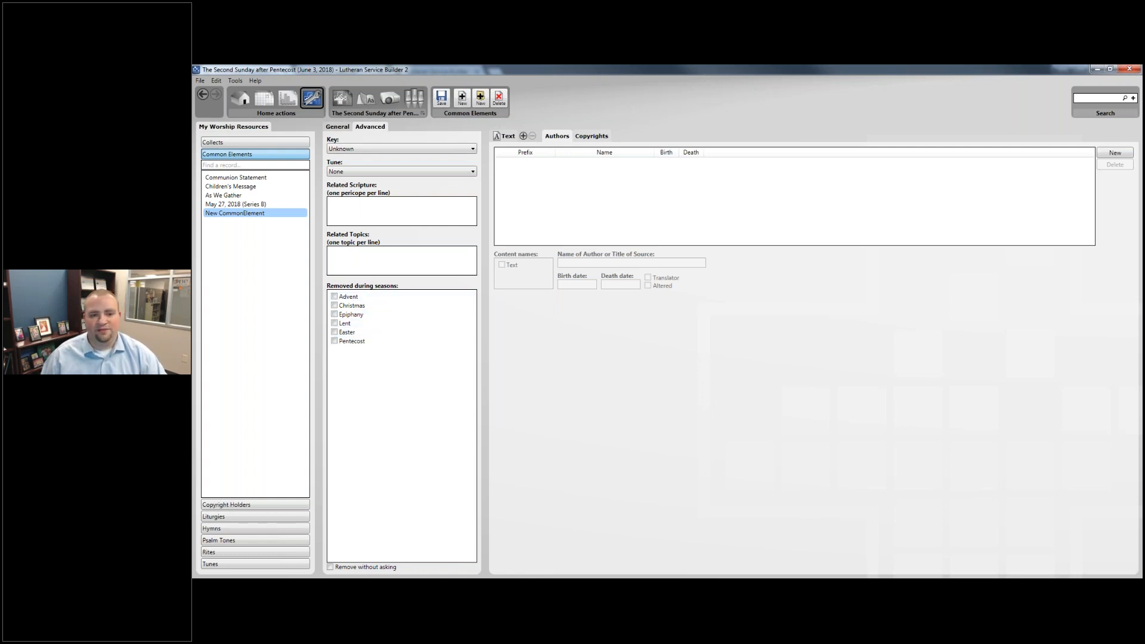
Step: Set the new common element's caption to "As We Gather" and hide the caption
left_click(505, 136)
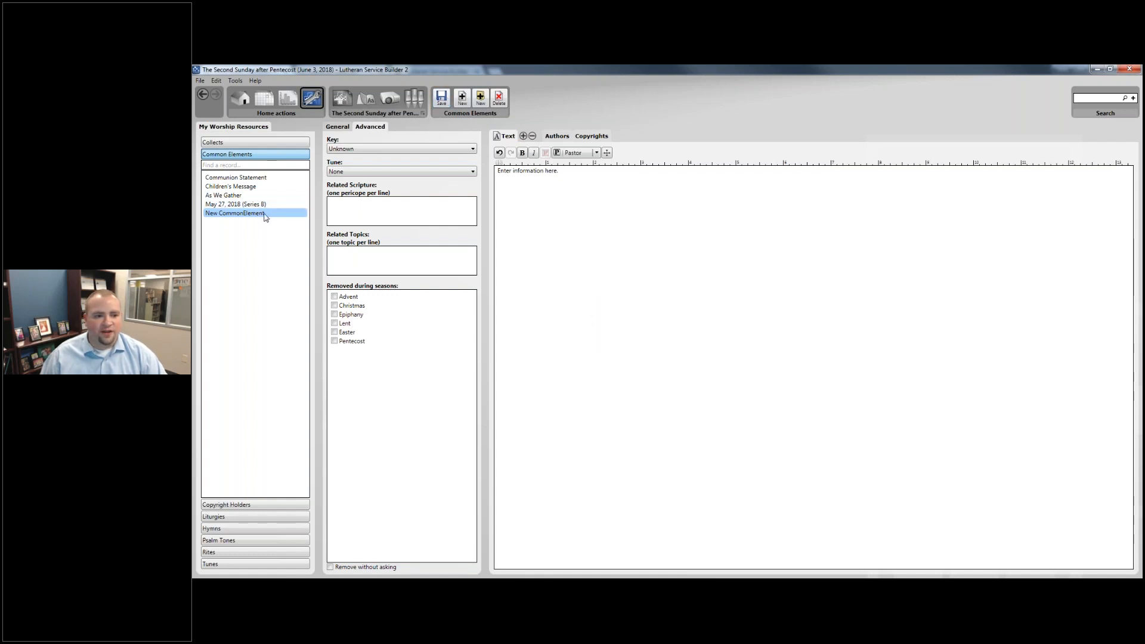
left_click(337, 127)
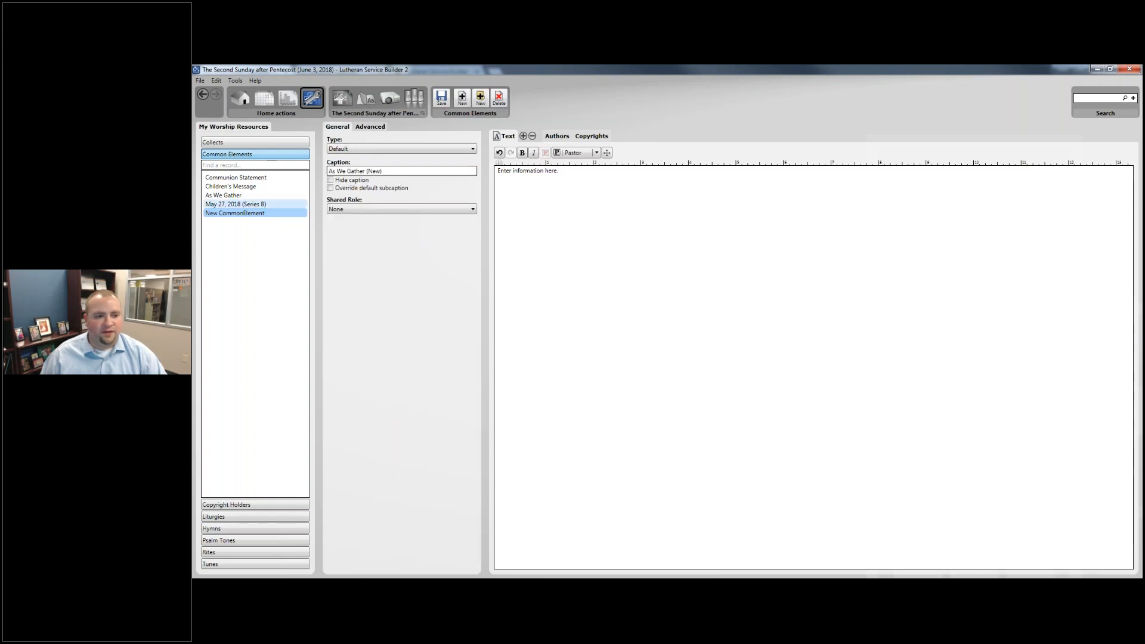
key("F2")
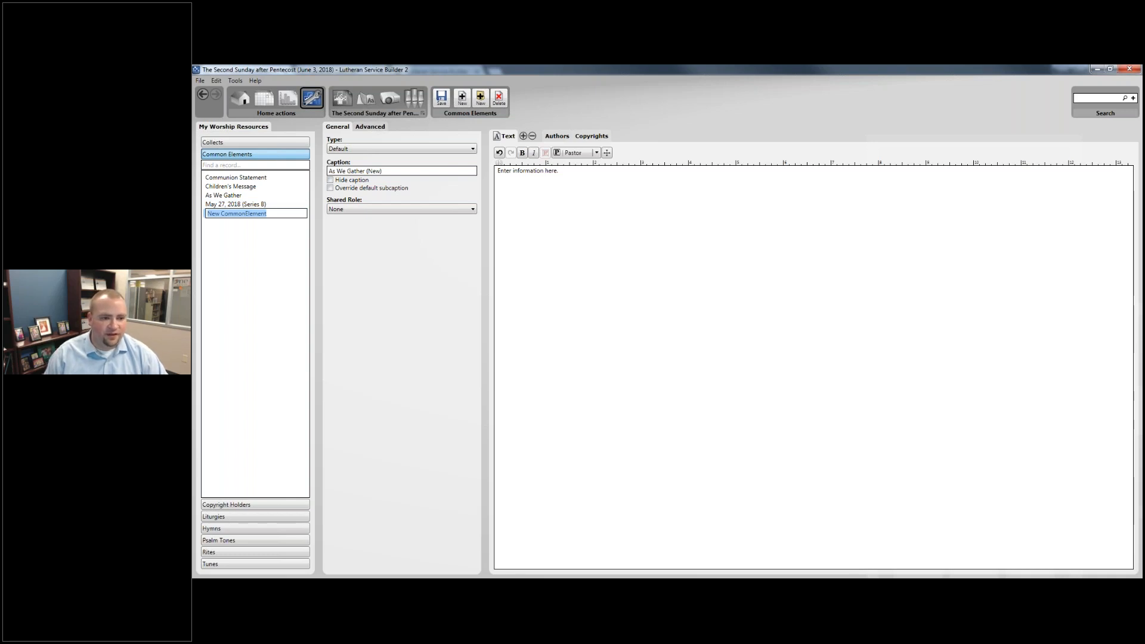
left_click(378, 181)
left_click(408, 172)
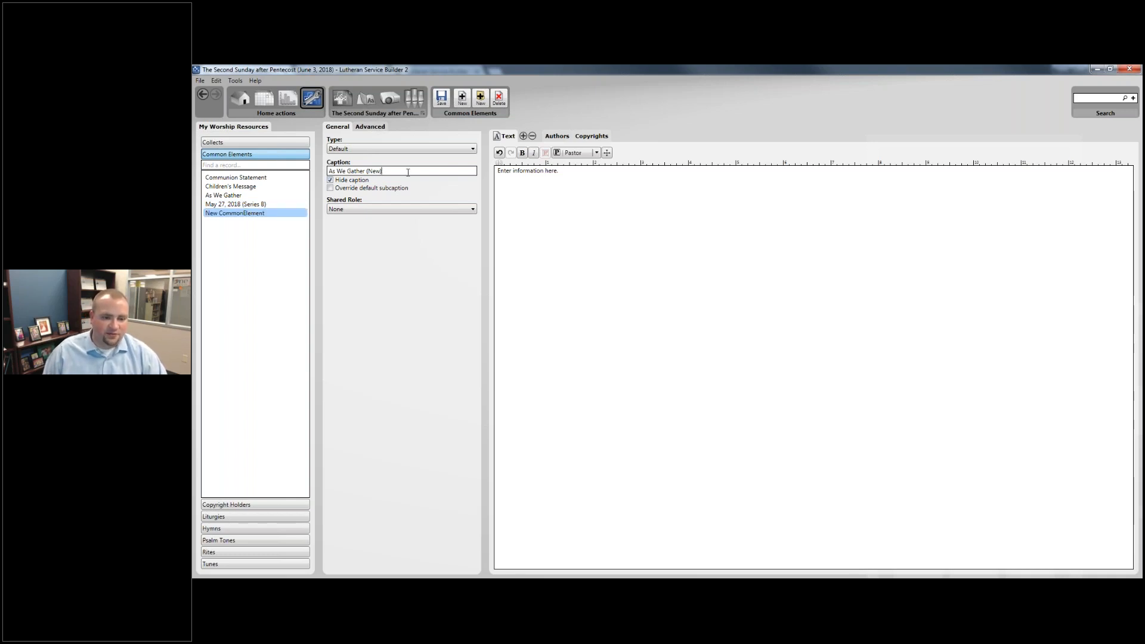
key("BackSpace")
key("BackSpace")
key("BackSpace")
key("BackSpace")
key("BackSpace")
key("BackSpace")
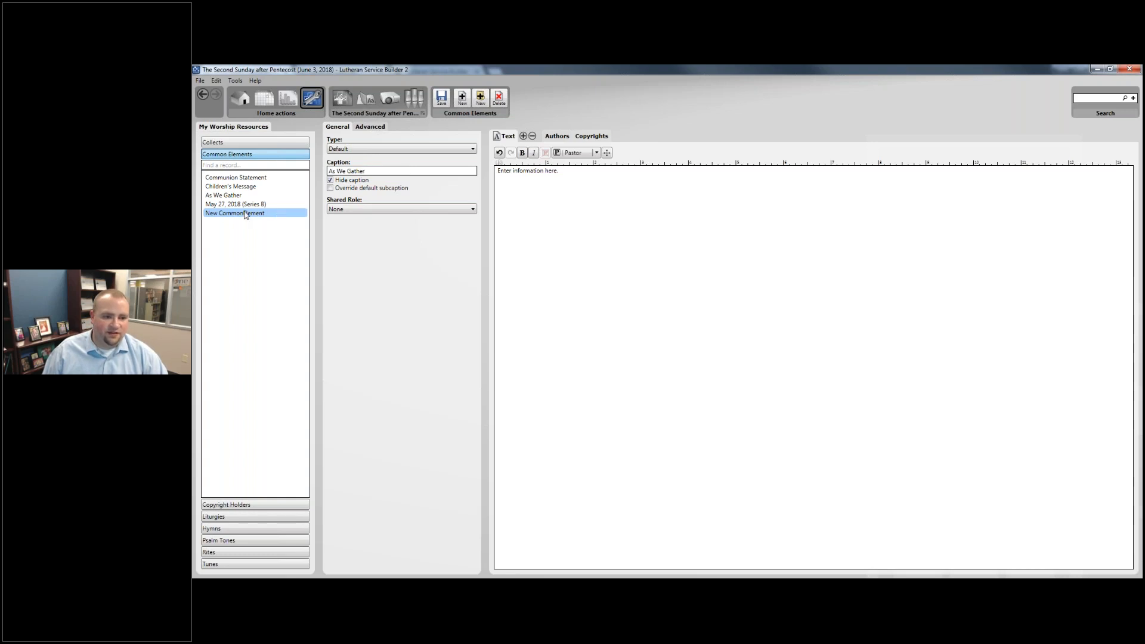
Step: Rename the new common element's record as "As We Gather (New)"
left_click(256, 205)
left_click(257, 213)
key("F2")
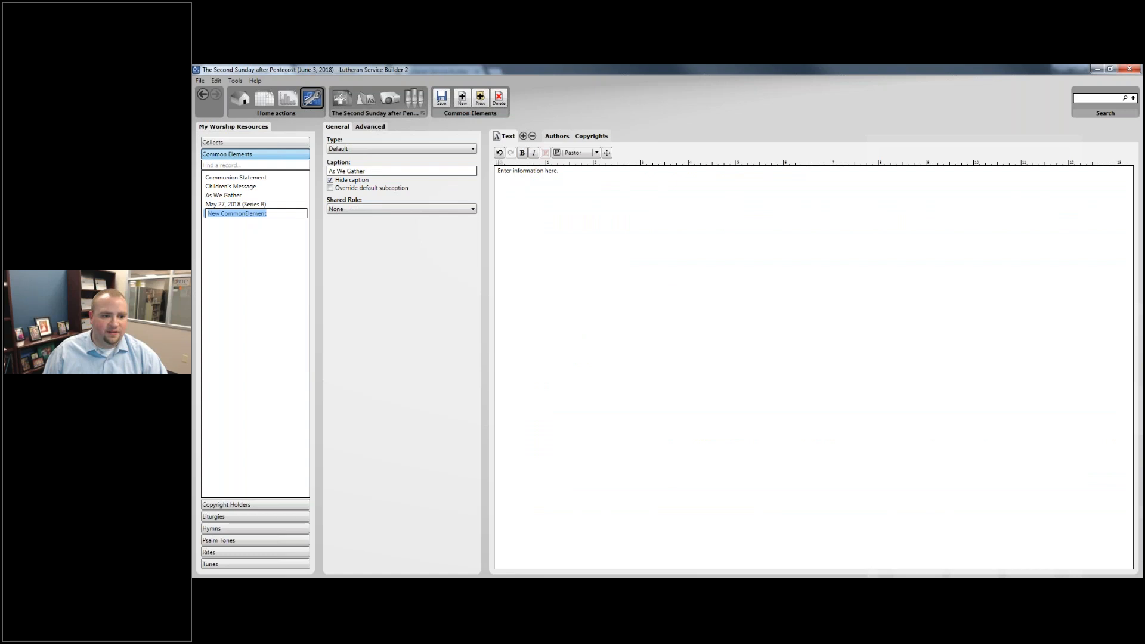
key("ctrl+v")
type("(New)")
key("Return")
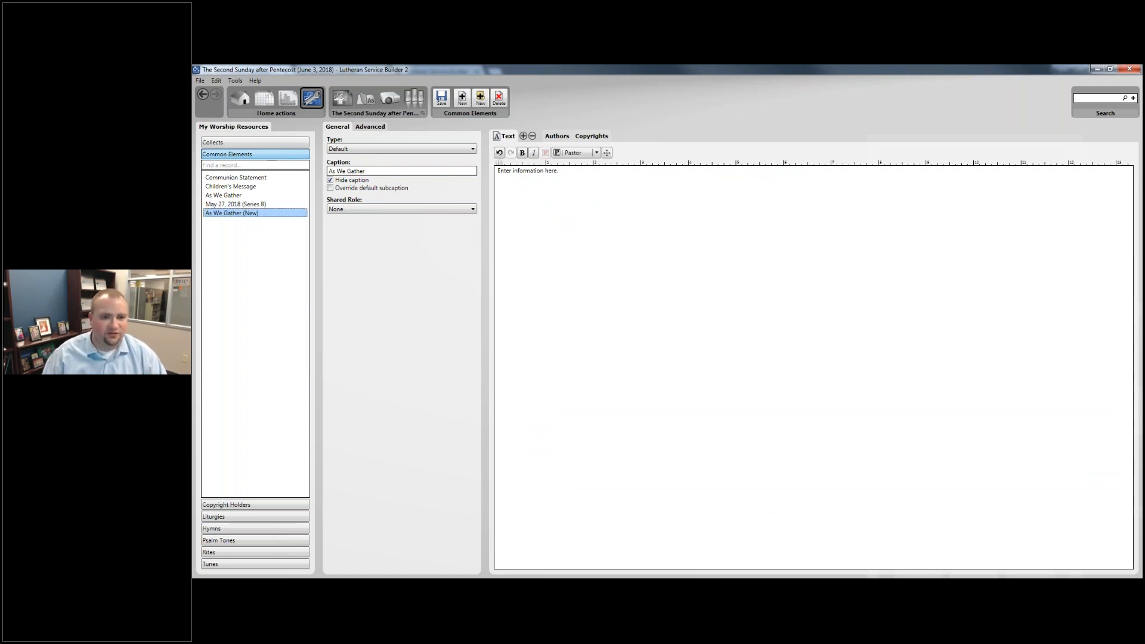
Step: Insert the custom element As We Gather (New) at the start of the June 3 service, above Confession and Absolution
left_click(341, 99)
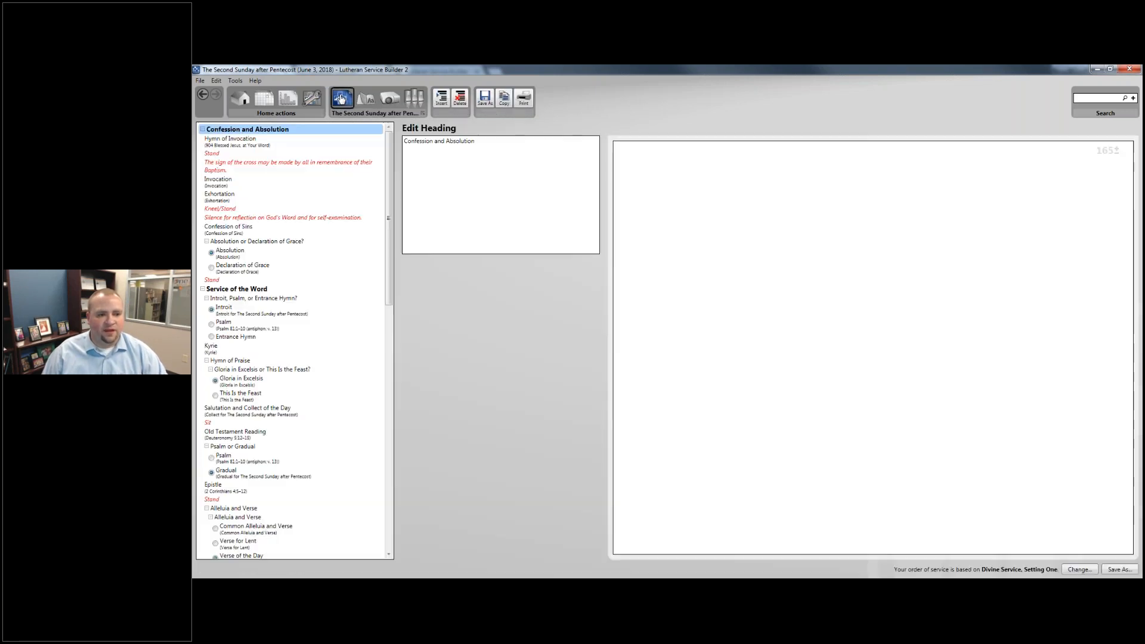
left_click(441, 102)
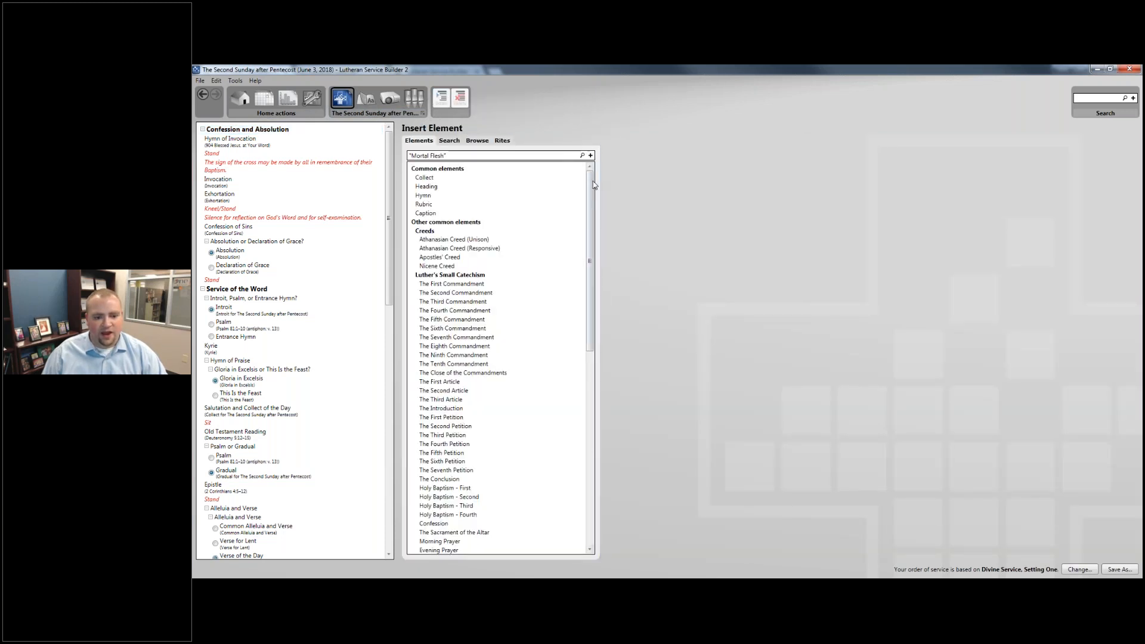
scroll(467, 483, "down", 15)
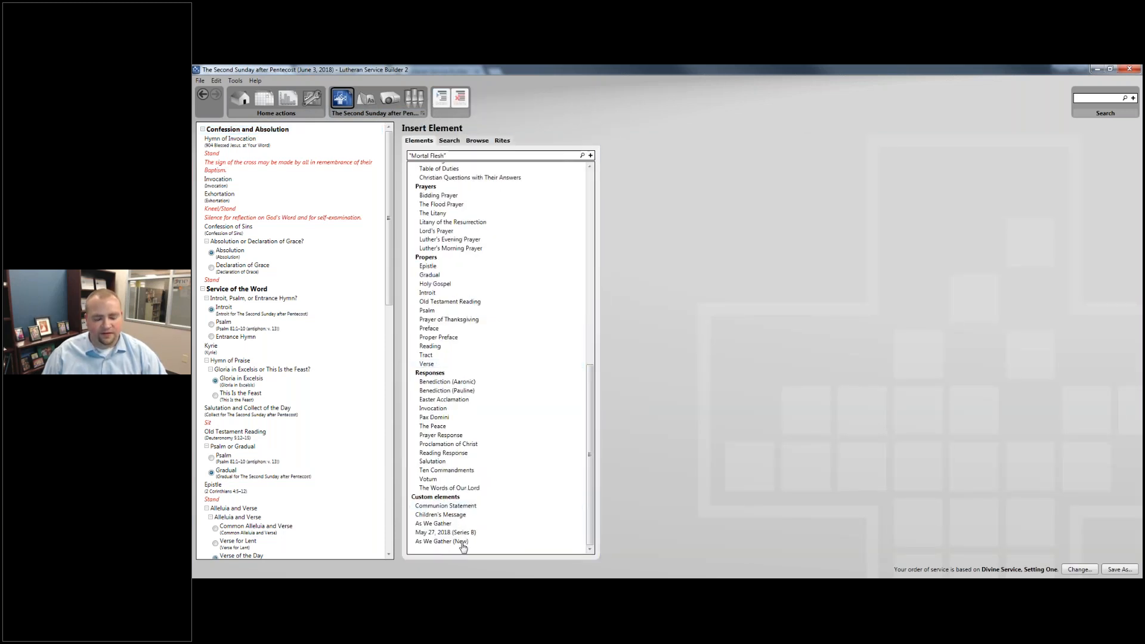
left_click_drag(476, 541, 209, 124)
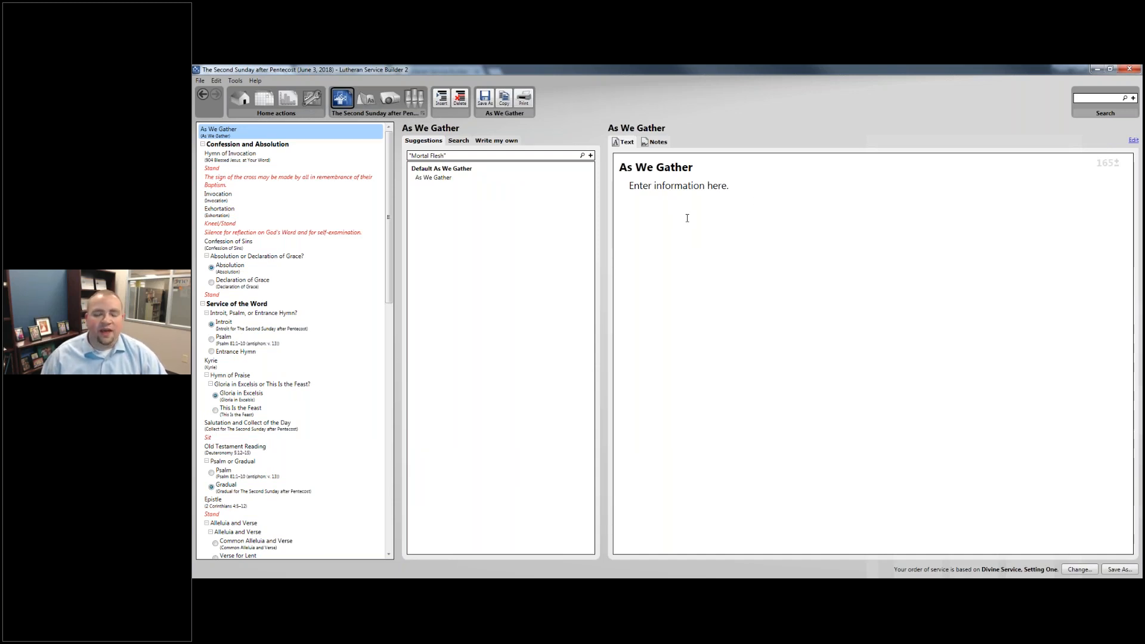
Step: Replace the element's placeholder with the paragraph beginning "Sing aloud to God our strength" (Psalm 81:1) and ending "We have much to celebrate!", and save it
left_click(1132, 141)
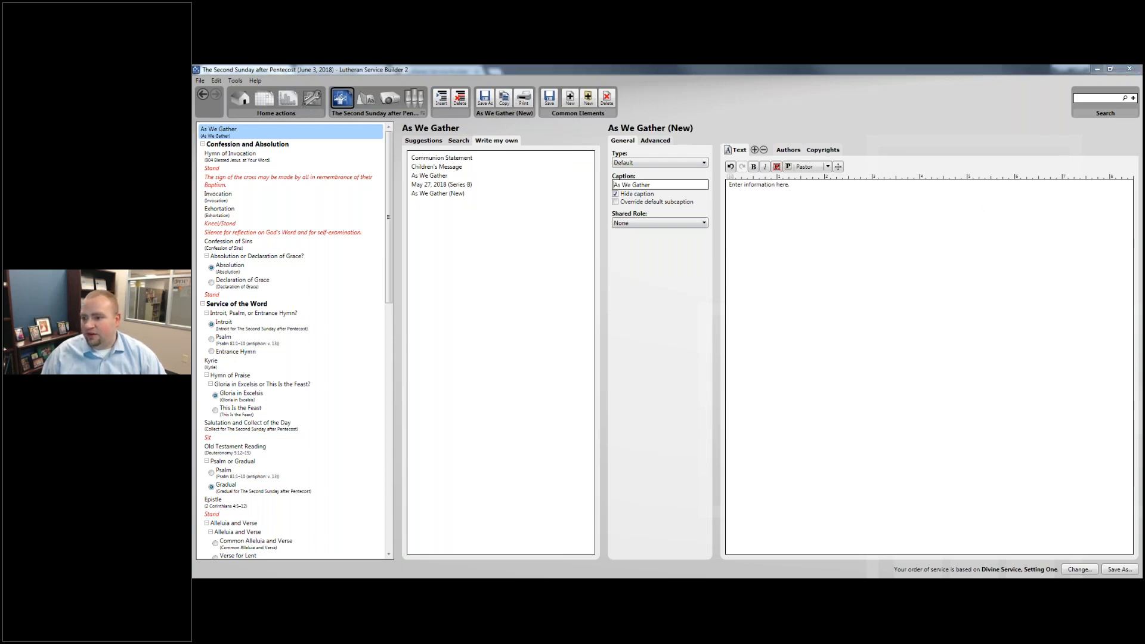
left_click(957, 345)
type("\"Sing aloud to God our strength; shout for joy to the God of Jacob!\" (Psalm 81:1). God ordained the Sabbath for the benefit of His people, as a source of refreshment and of joy. The Sabbath Day is the culmination of the week and gives meaning to all of the other days. With joy we gather for worship on the Lord's Day. He is here! We have much to celebrate!")
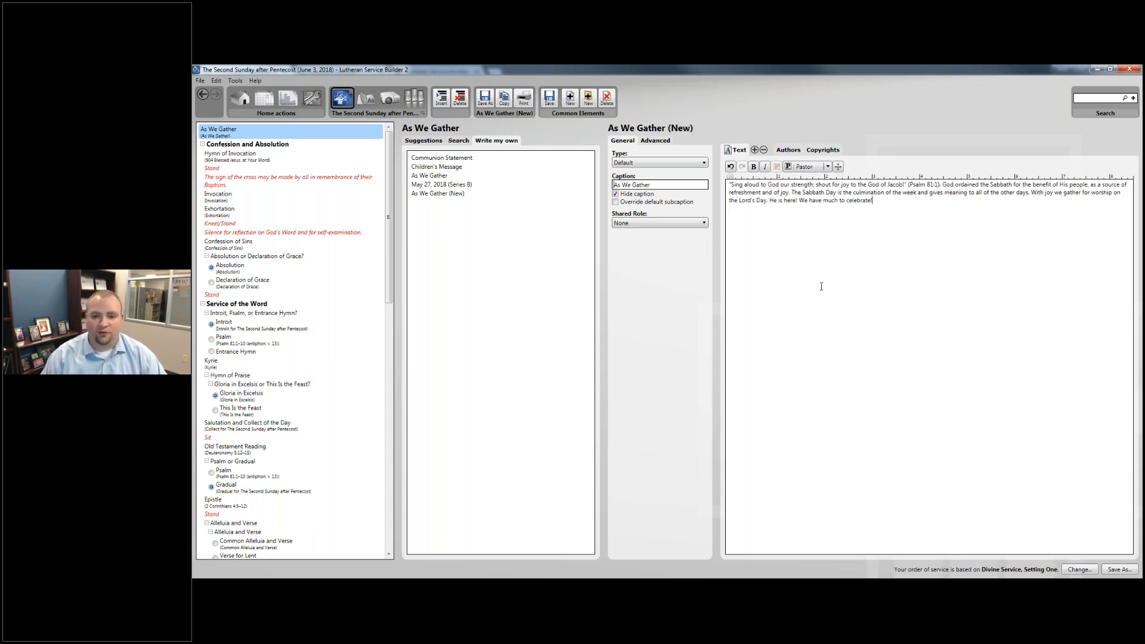
left_click(549, 98)
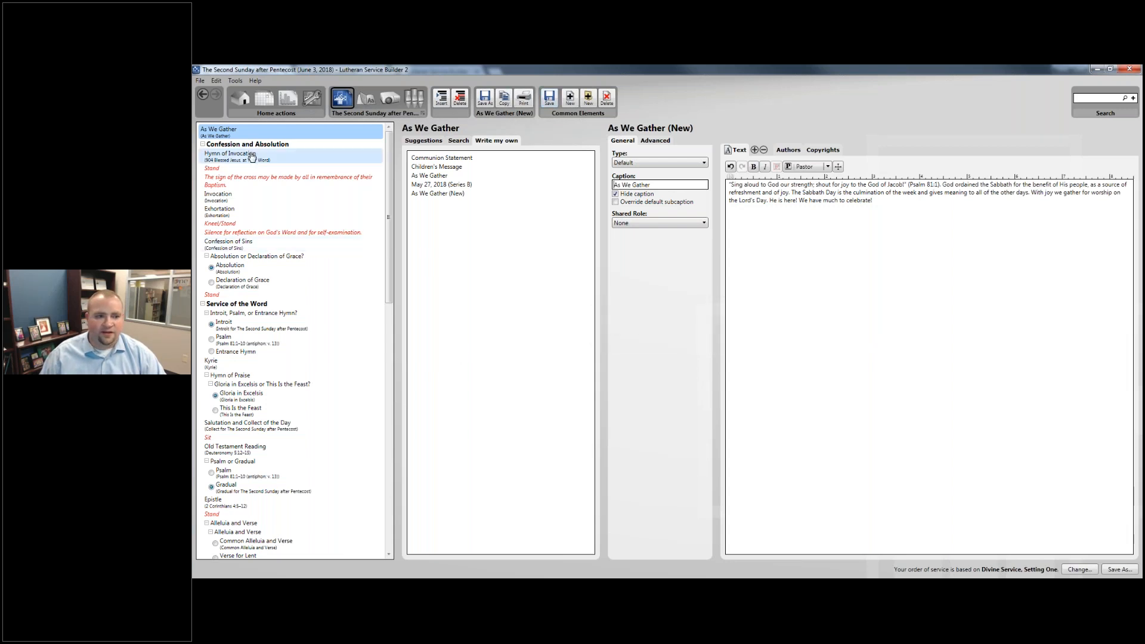
Step: Preview the service layout and turn on the As We Gather element's title, keeping its body text shown
left_click(230, 155)
left_click(248, 144)
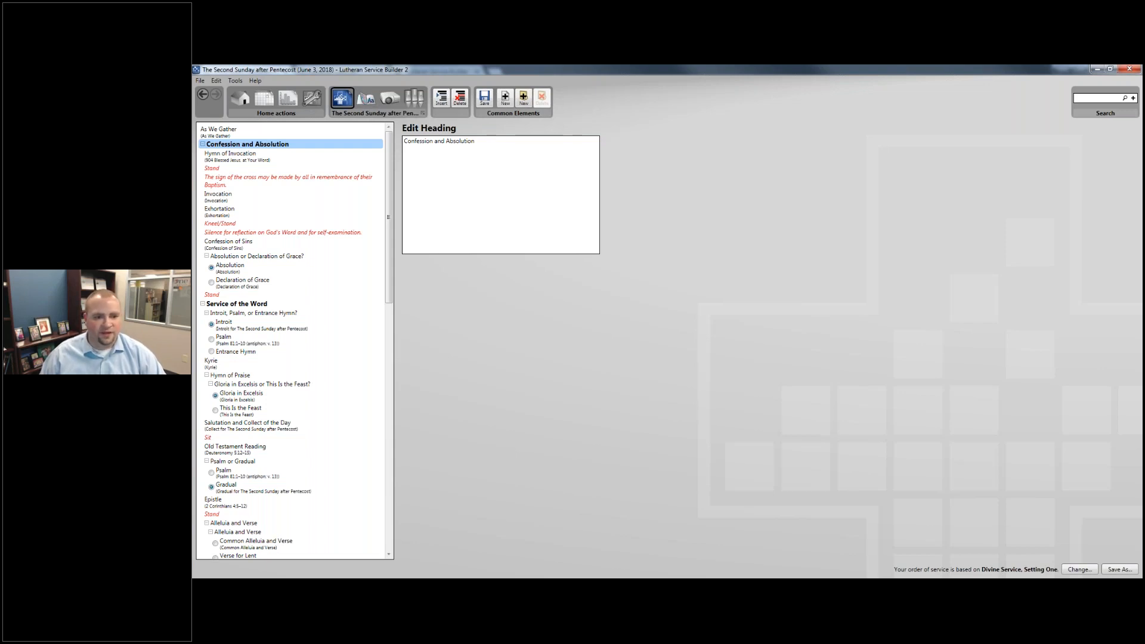
left_click(366, 98)
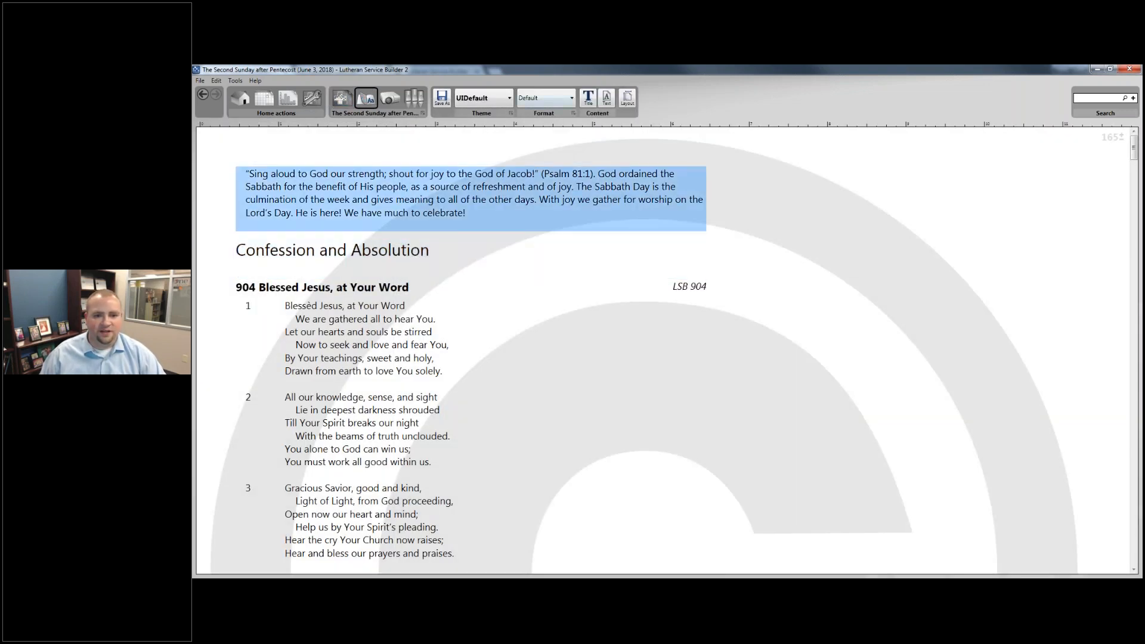
left_click(589, 101)
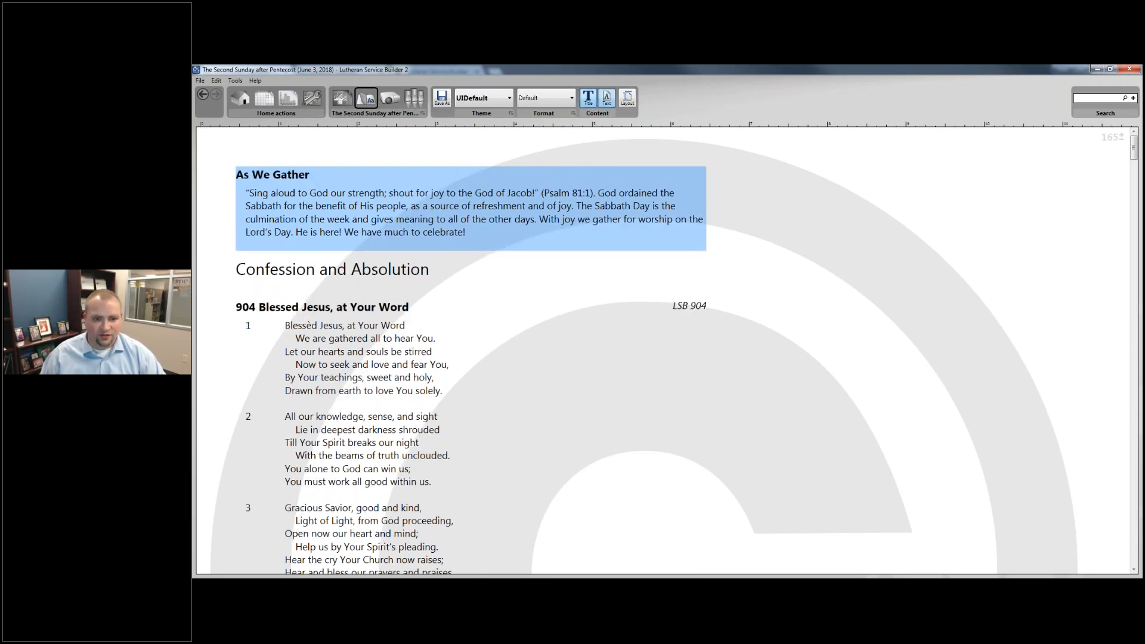
left_click(607, 99)
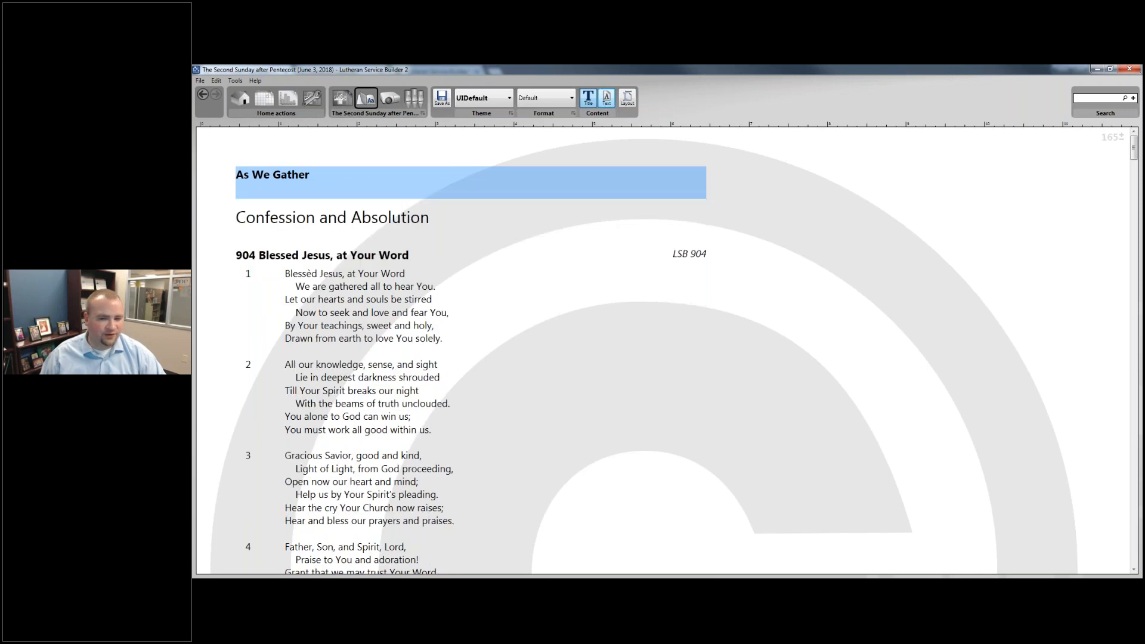
left_click(608, 101)
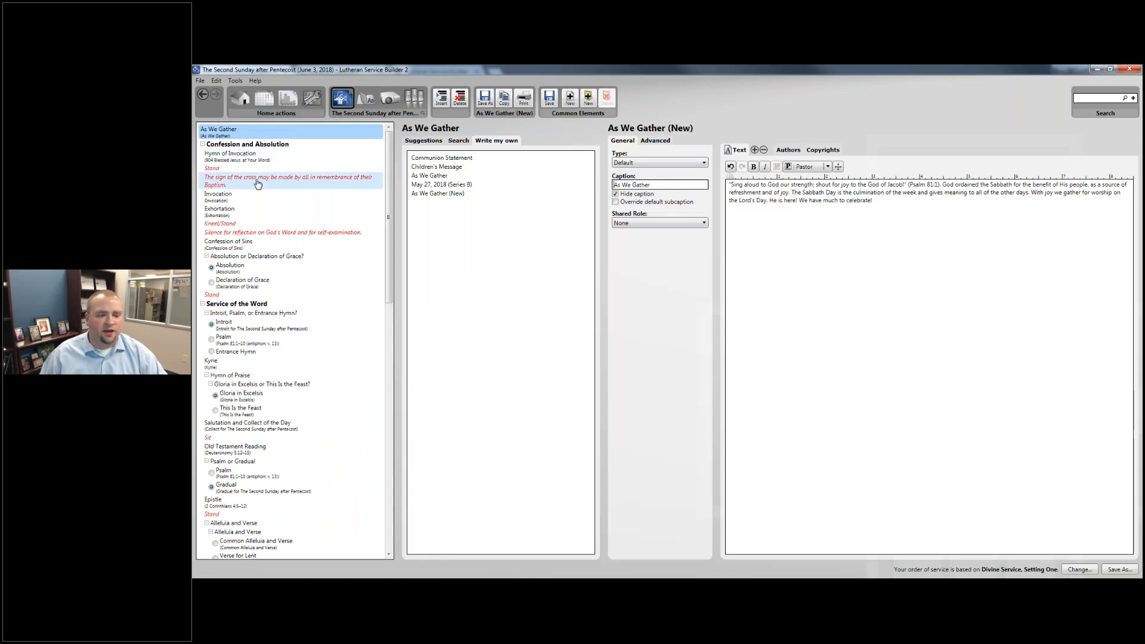
Step: Delete the rubrics about the sign of the cross and silence for reflection from the Confession and Absolution section
left_click(256, 181)
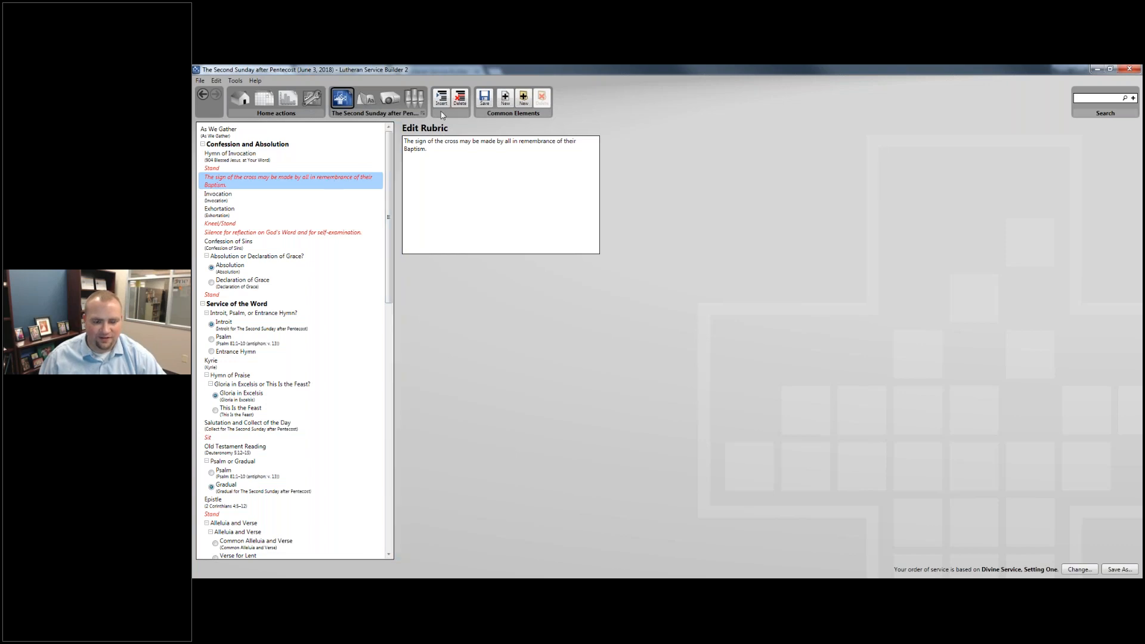
left_click(464, 103)
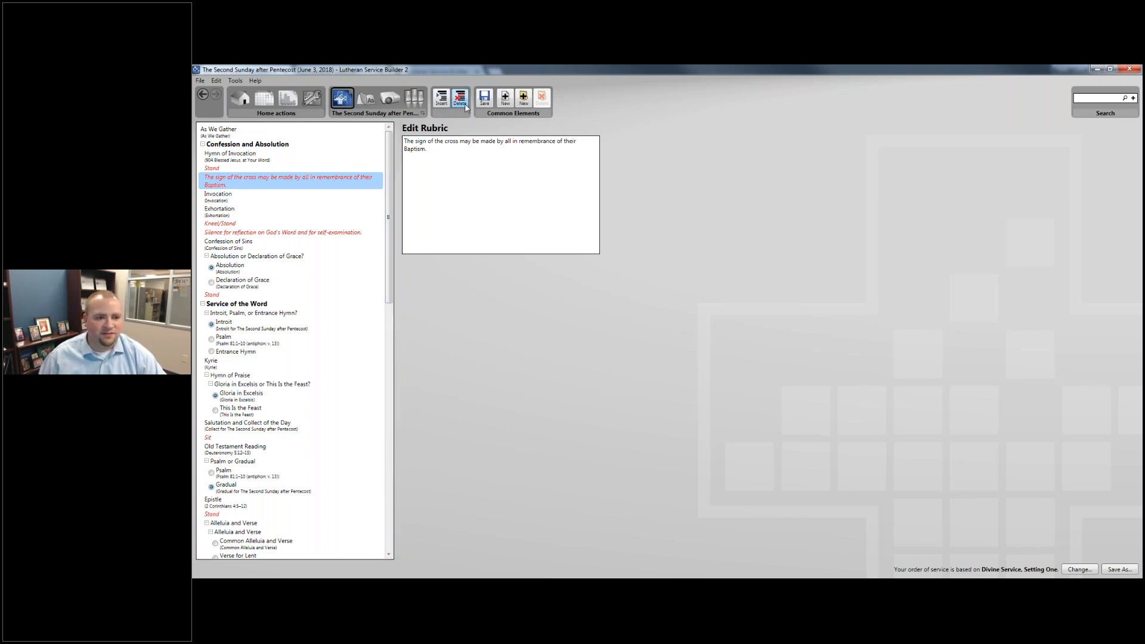
left_click(464, 102)
left_click(301, 218)
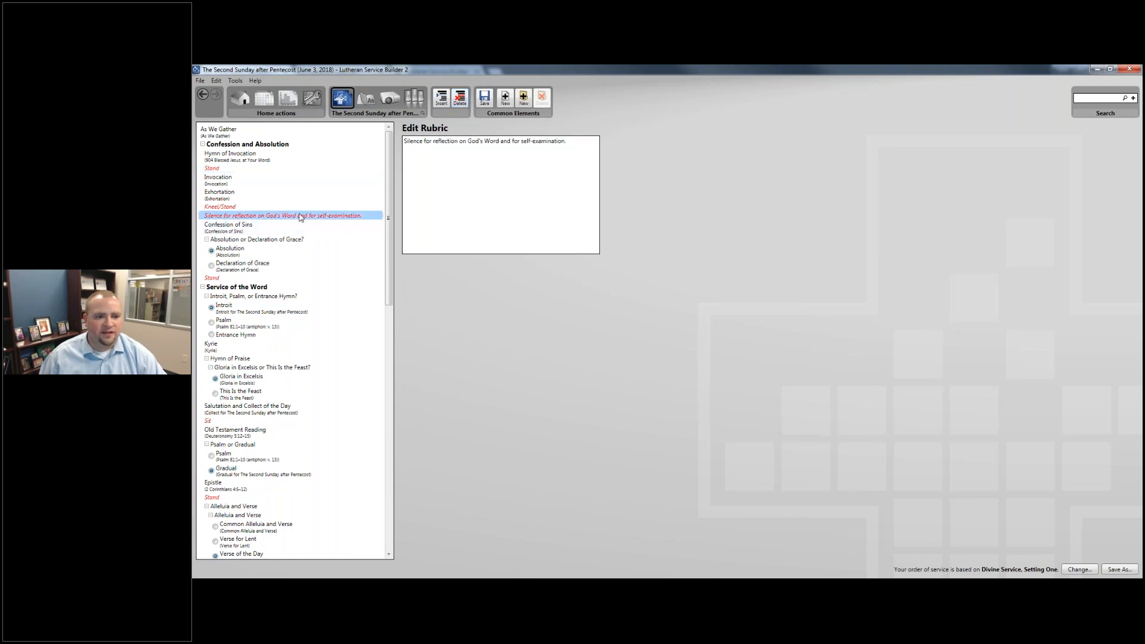
right_click(299, 217)
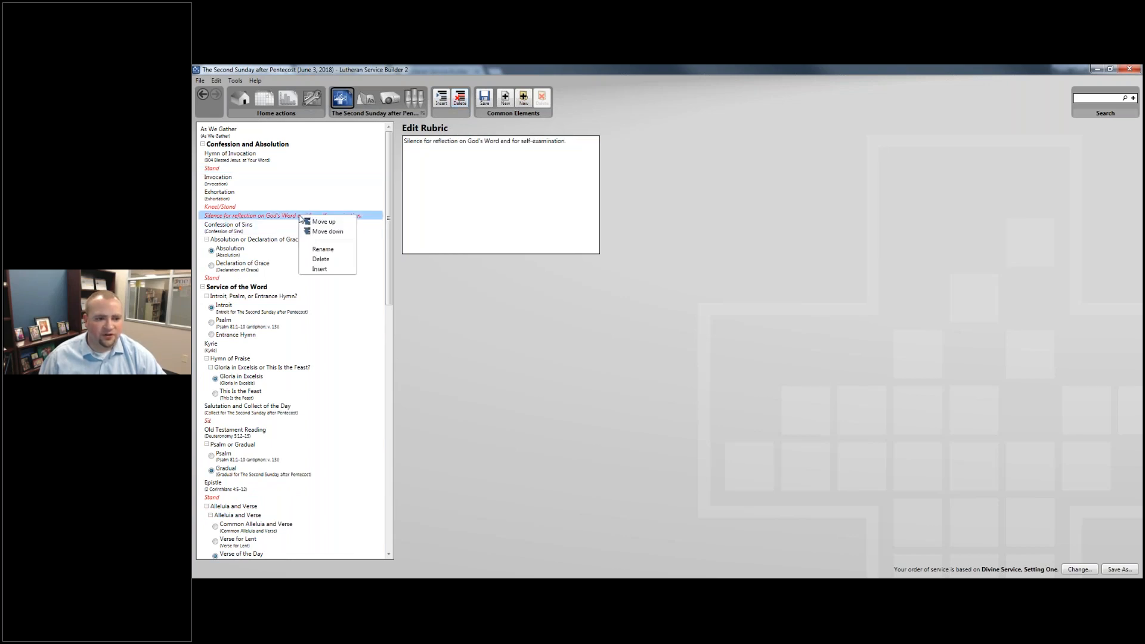
left_click(319, 260)
Step: Delete the rubric about greeting one another in peace that follows the Prayer of the Church
scroll(289, 200, "down", 2)
scroll(289, 200, "down", 10)
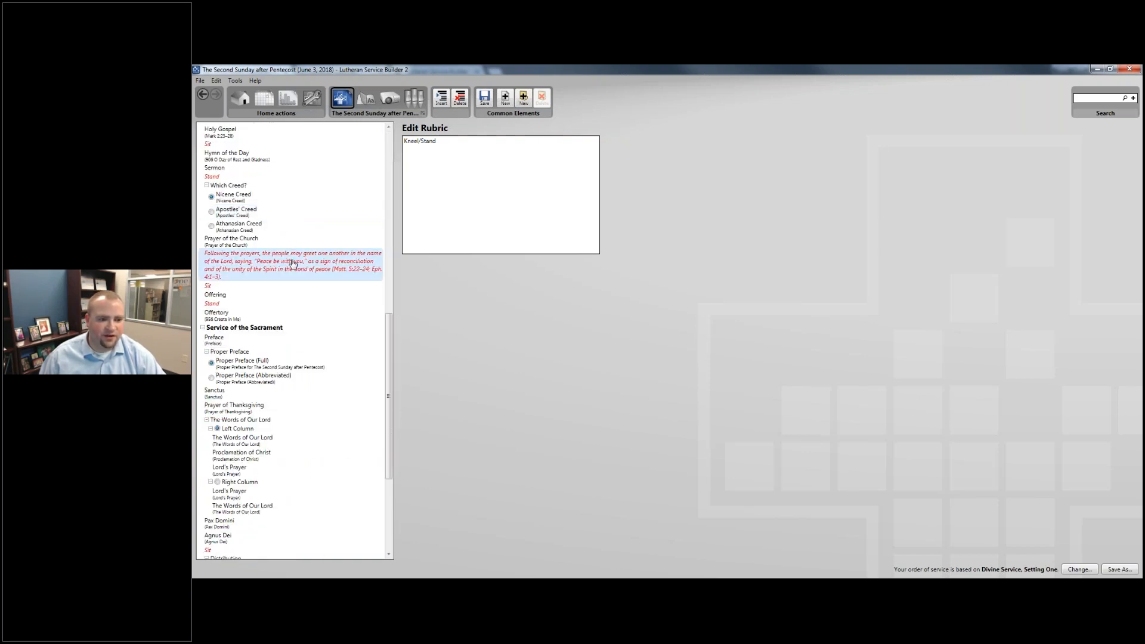
left_click(292, 263)
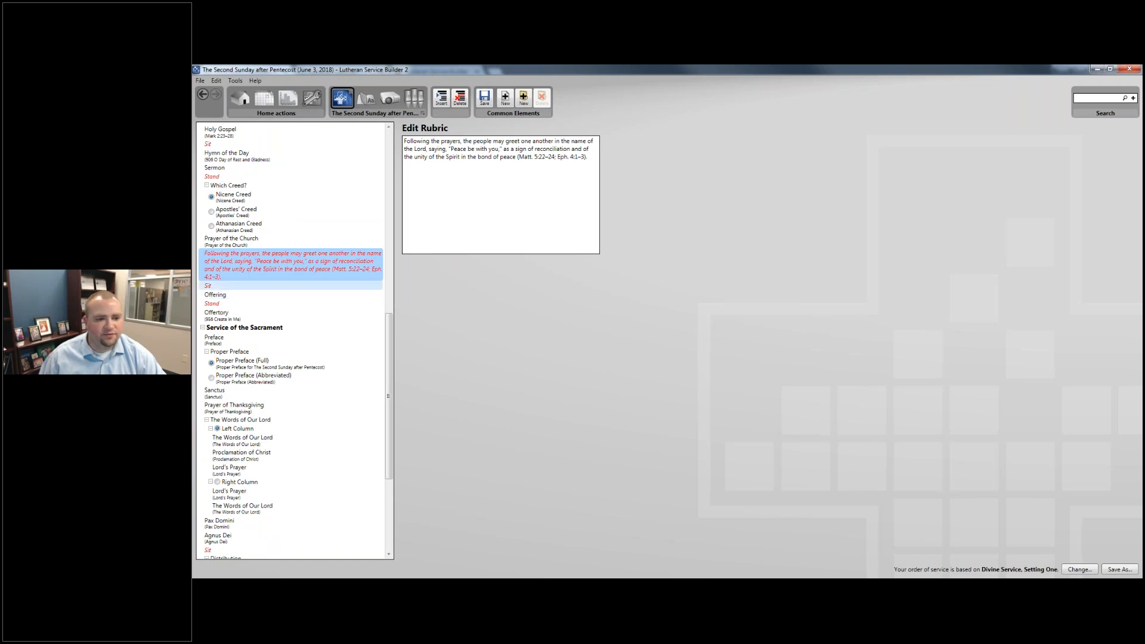
right_click(283, 256)
left_click(304, 298)
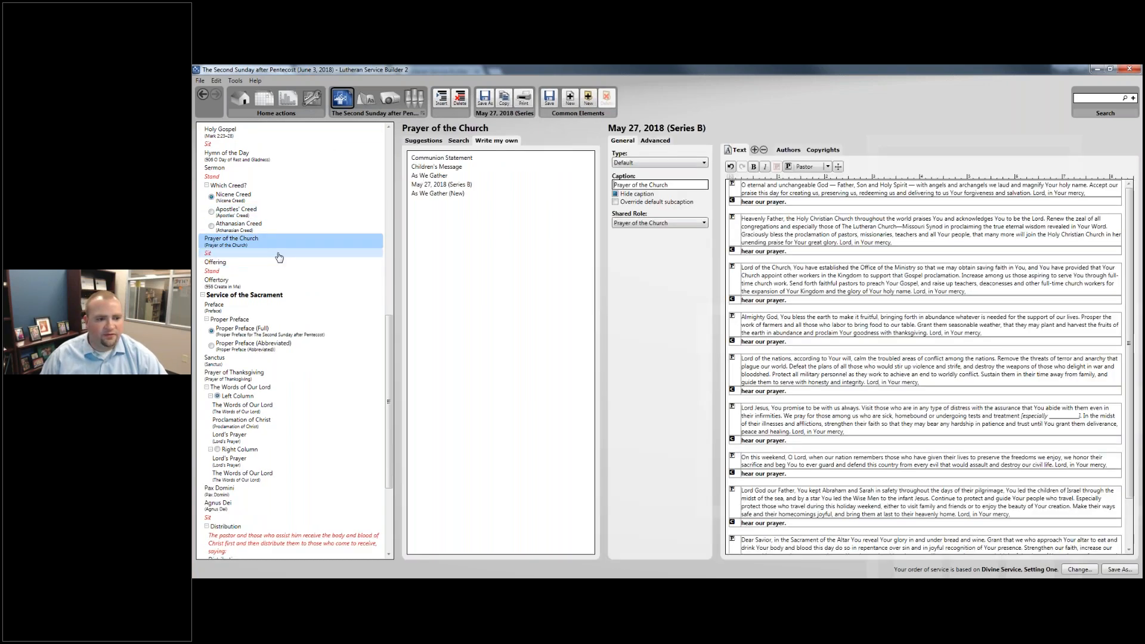
Step: Review the rubrics and text under Distribution, and delete The Dismissal from that group
scroll(281, 310, "down", 6)
left_click(283, 373)
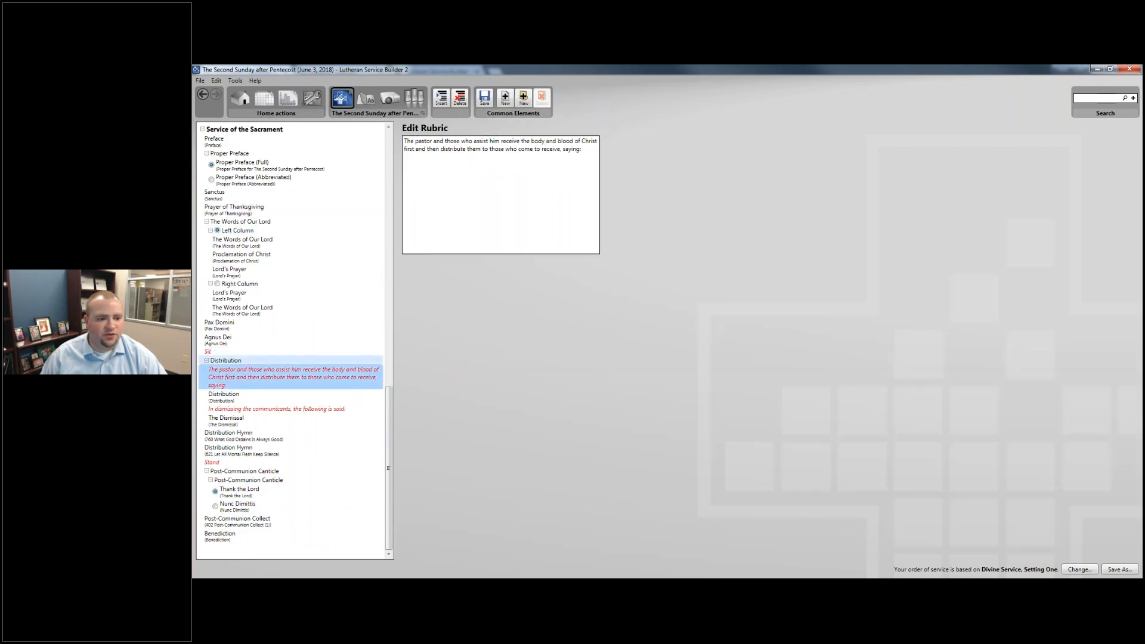
left_click(269, 361)
left_click(266, 376)
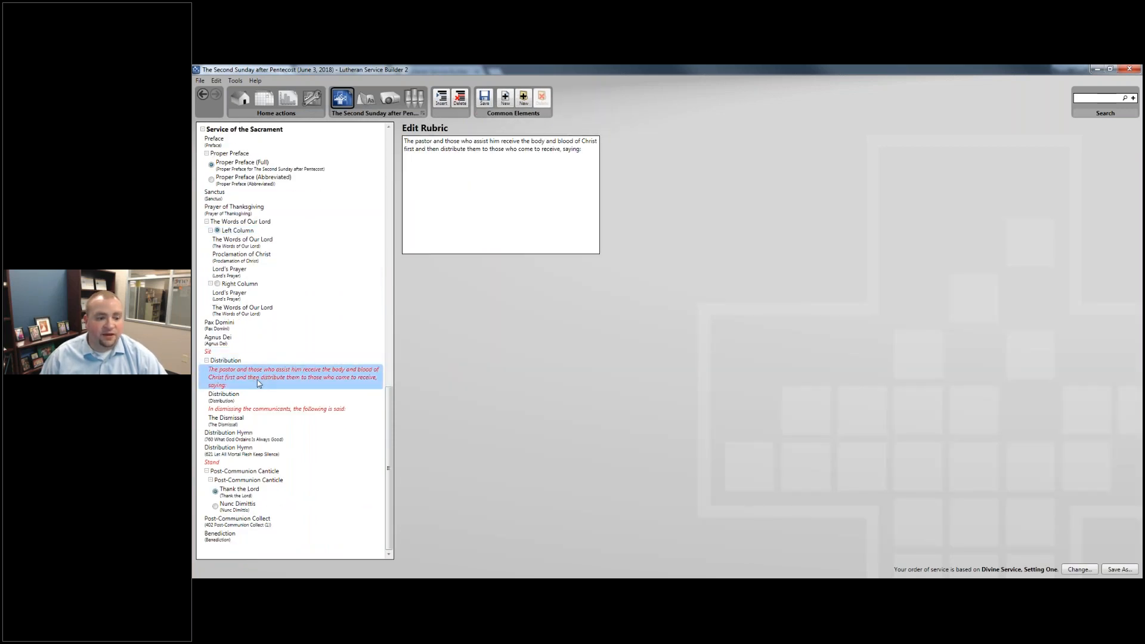
left_click(329, 397)
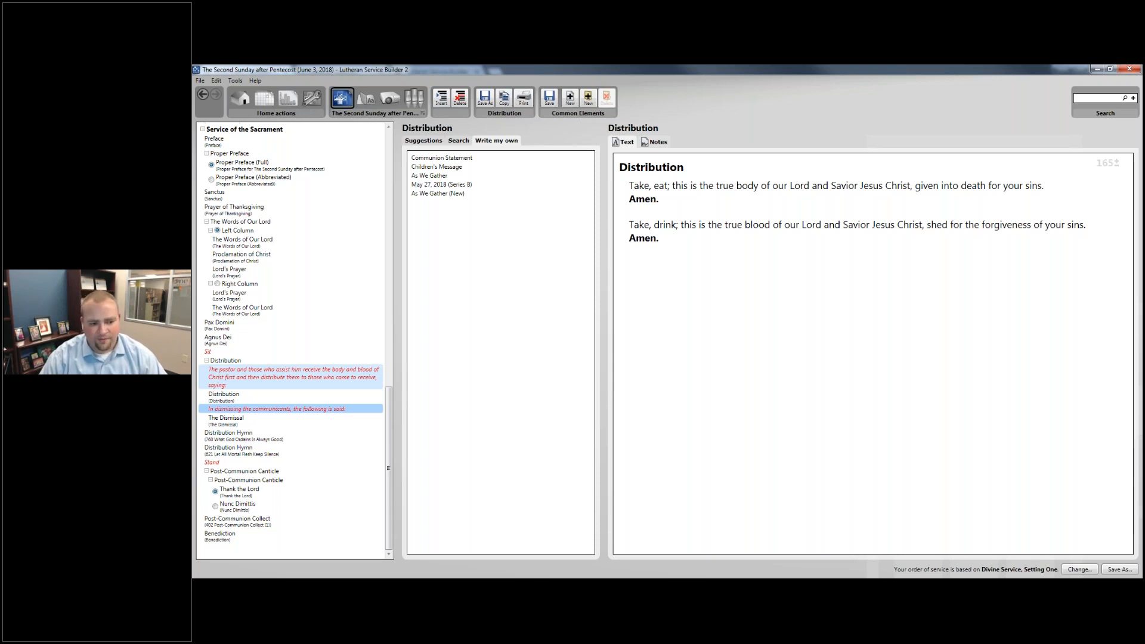
left_click(294, 396)
left_click(301, 388)
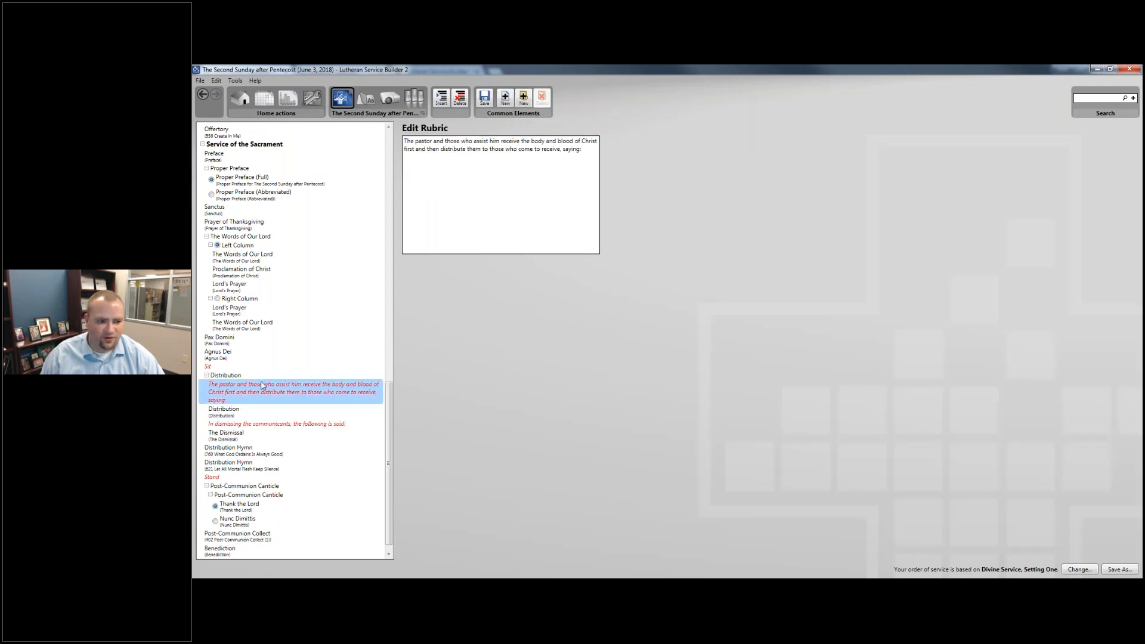
left_click(239, 435)
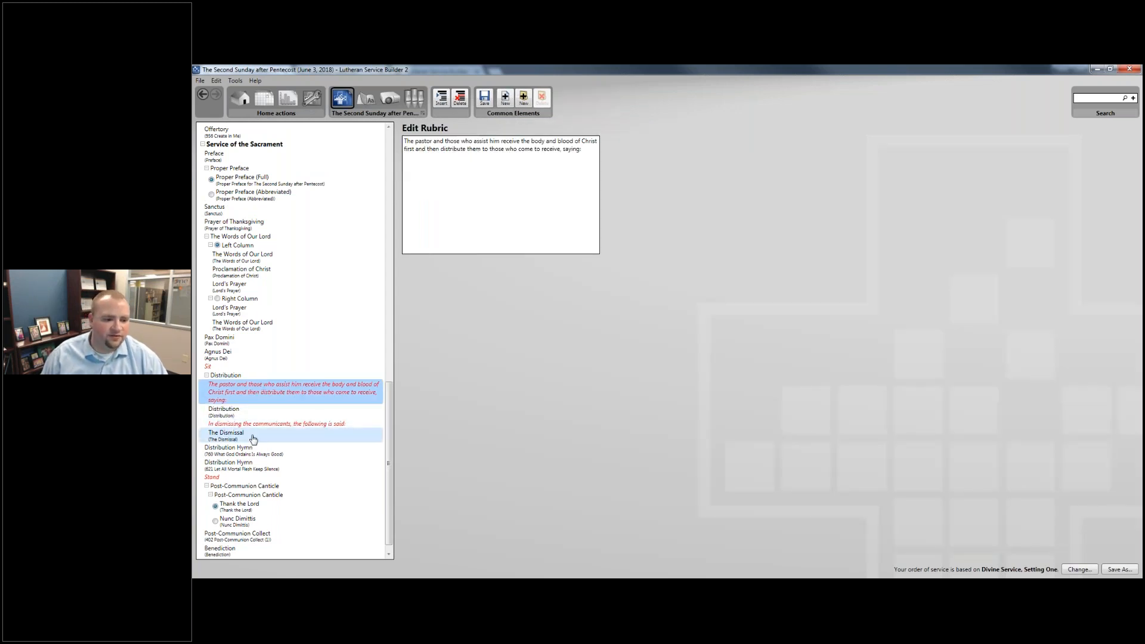
left_click(459, 98)
Step: Delete the communicant-dismissal rubric, the Distribution text and the pastor's reception rubric, keeping the Distribution caption
left_click(246, 410)
left_click(275, 423)
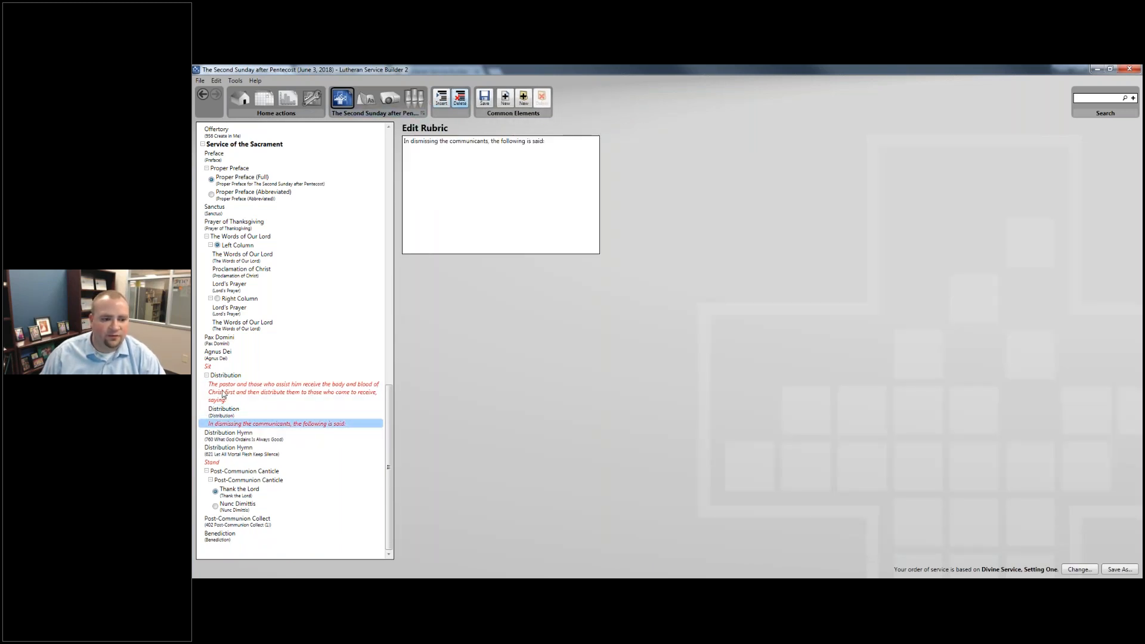
key("Delete")
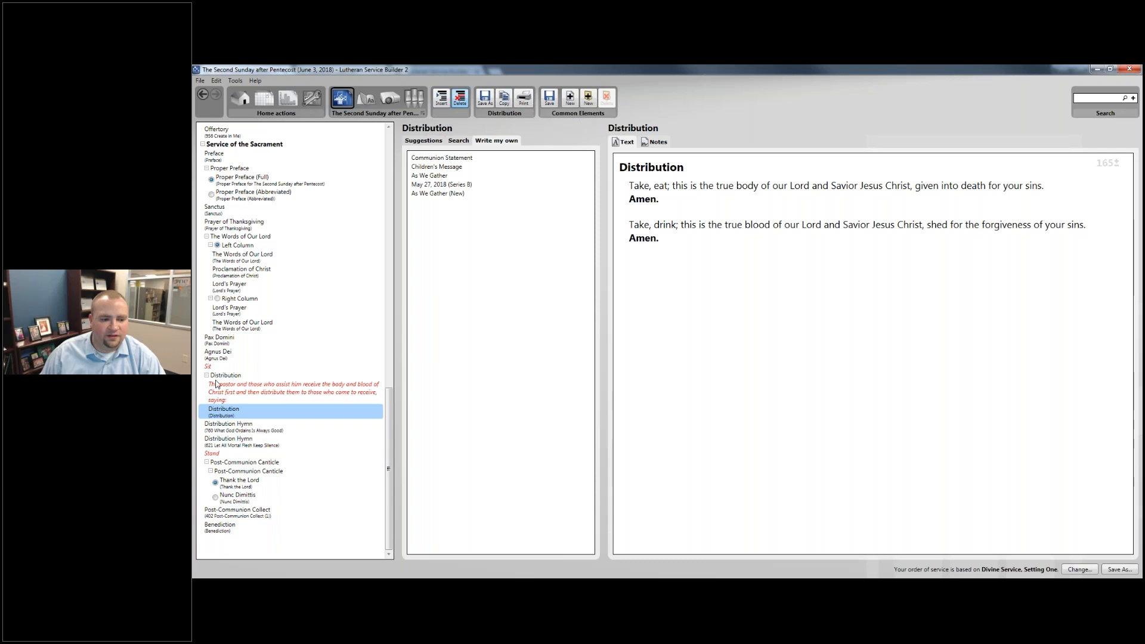
left_click(226, 398)
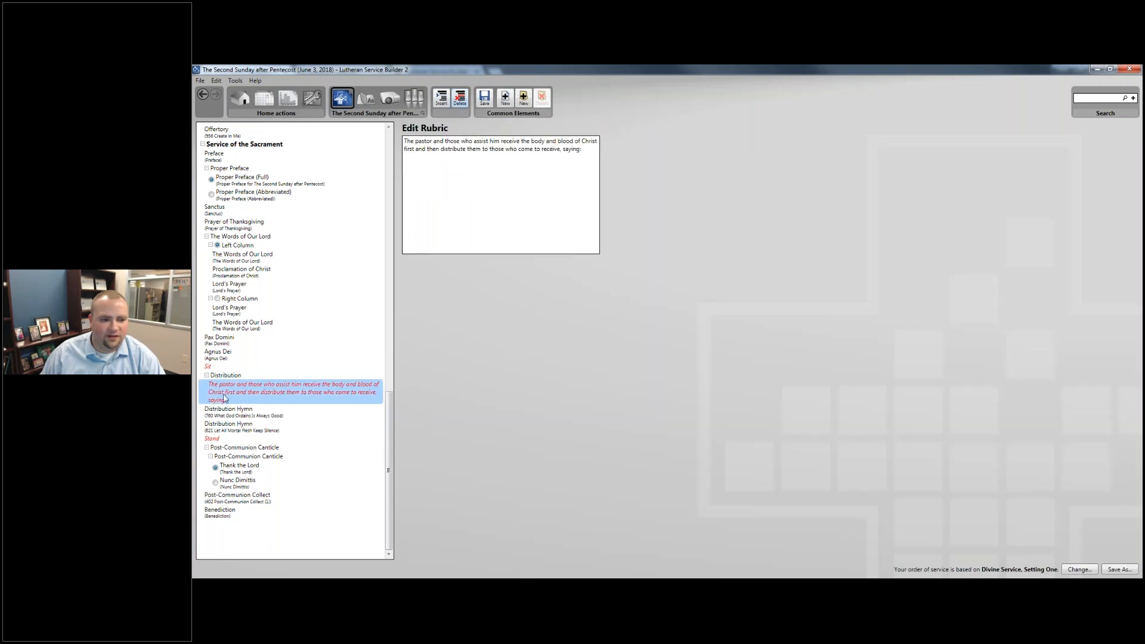
key("Delete")
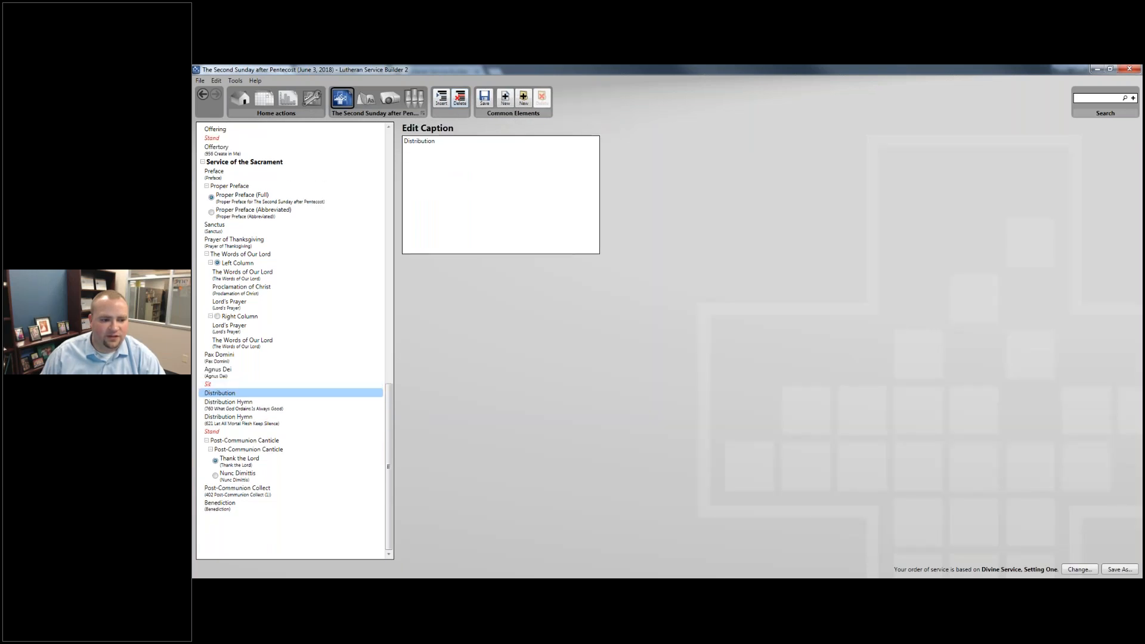
Step: Check the two Distribution Hymn entries and insert a common Hymn element after the Benediction at the end of the service
left_click(228, 405)
left_click(228, 419)
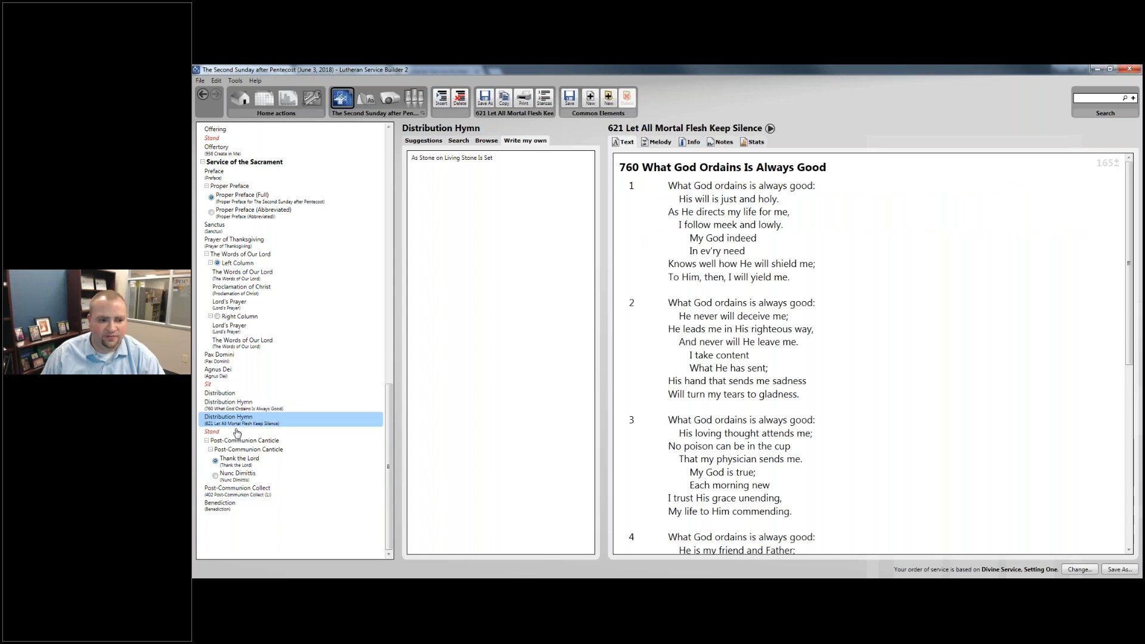
left_click(230, 504)
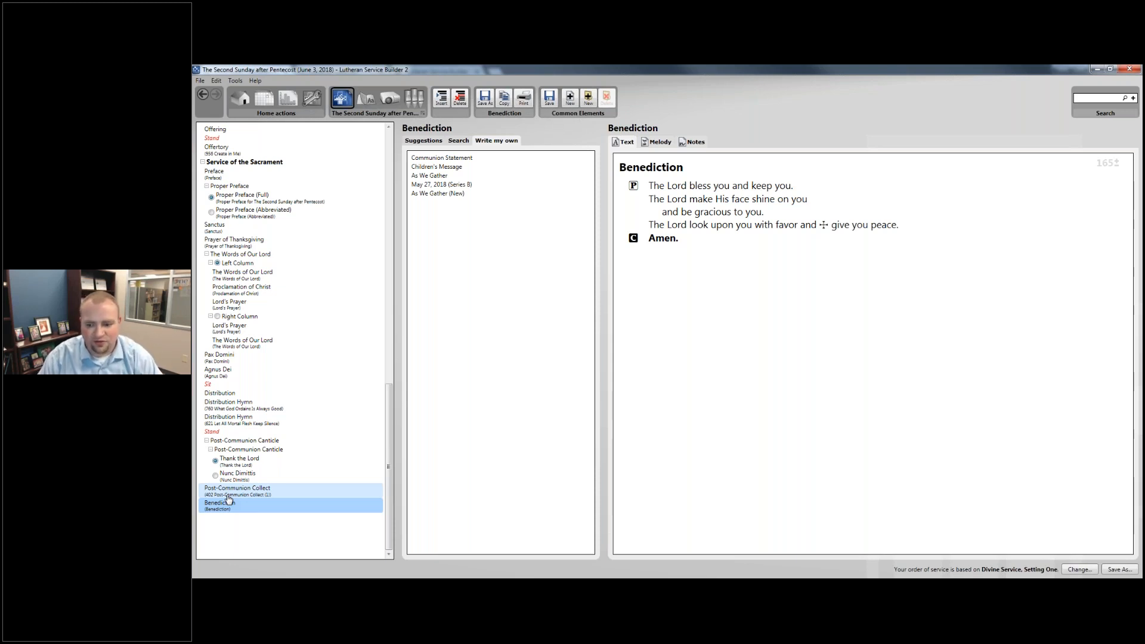
left_click(448, 102)
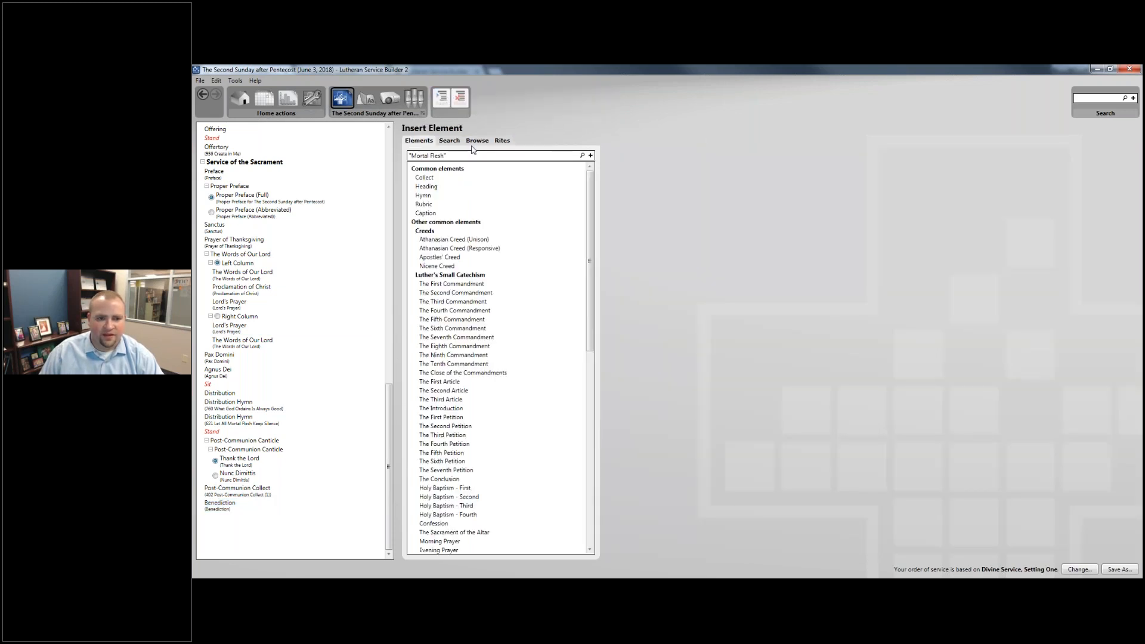
left_click(433, 187)
left_click(431, 197)
left_click_drag(431, 199, 287, 514)
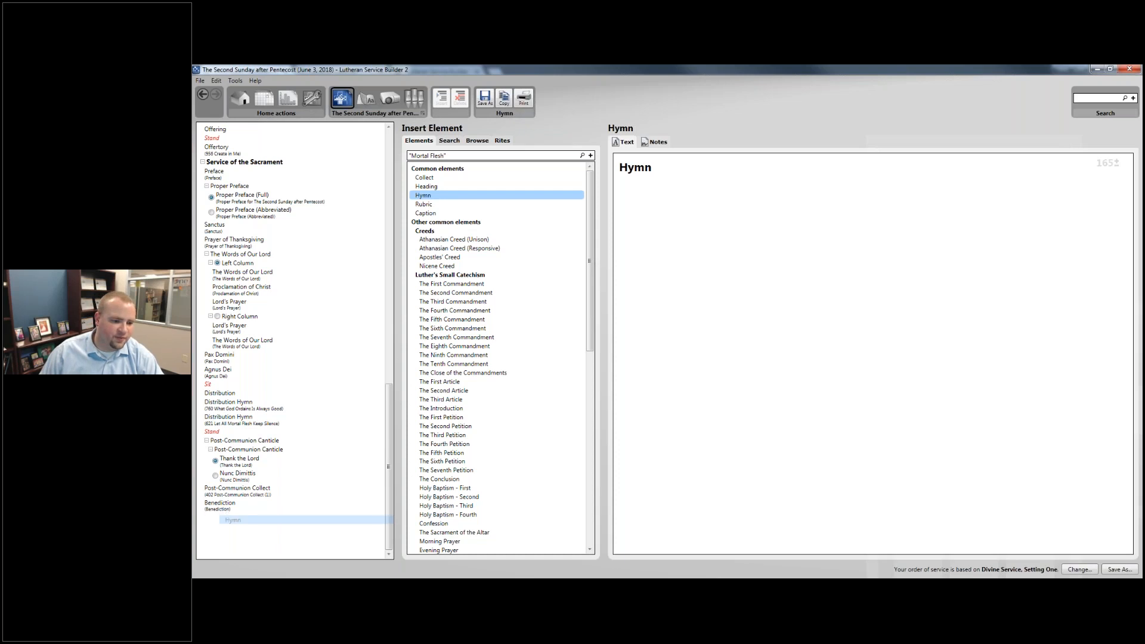
Step: Rename the new Hymn element after the Benediction as "Closing Hymn"
left_click(209, 519)
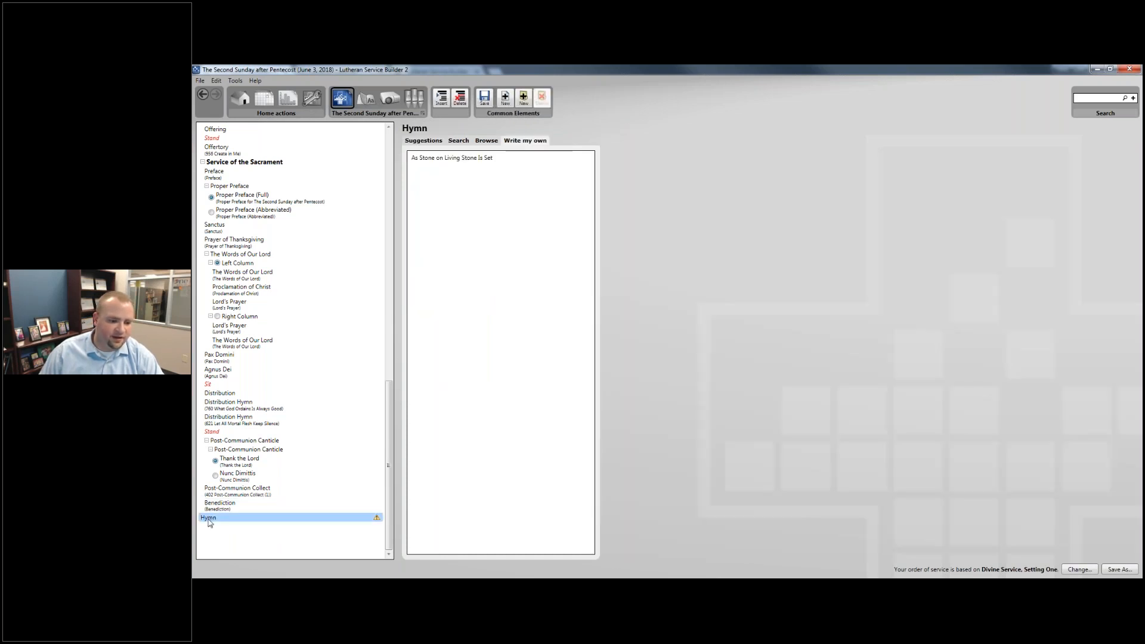
left_click(210, 519)
type("Closing ")
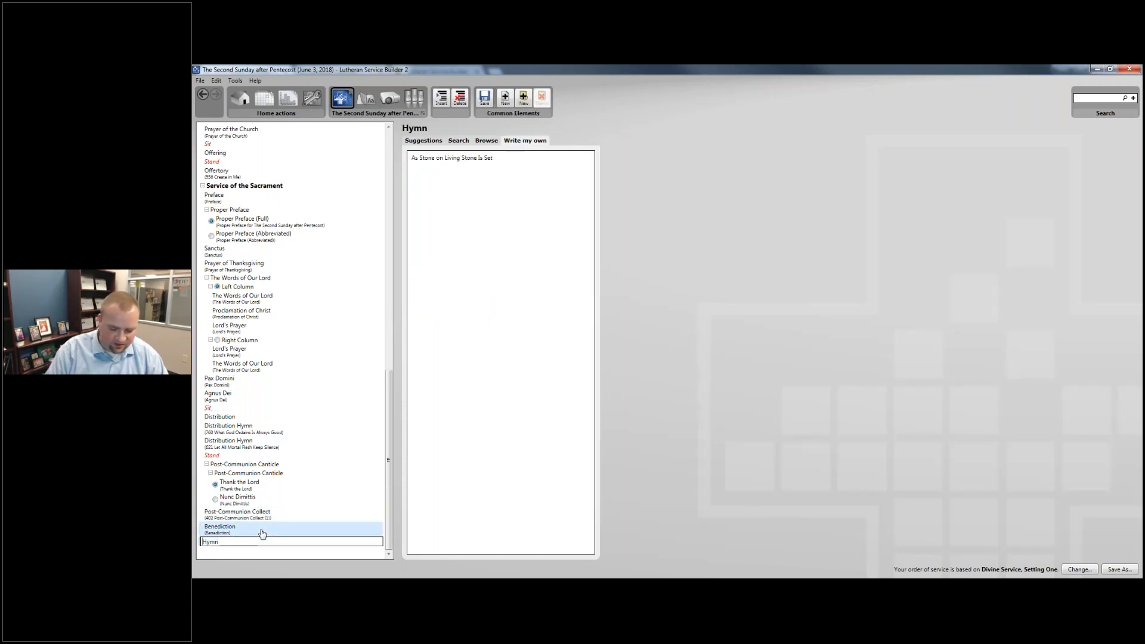
type("Hymn")
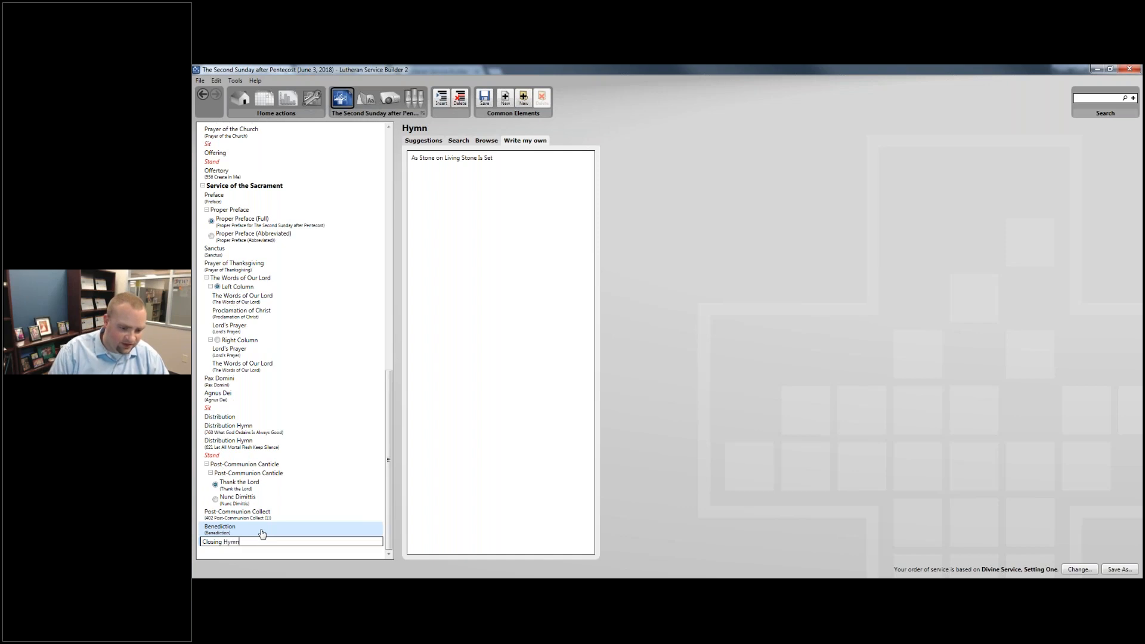
key("Return")
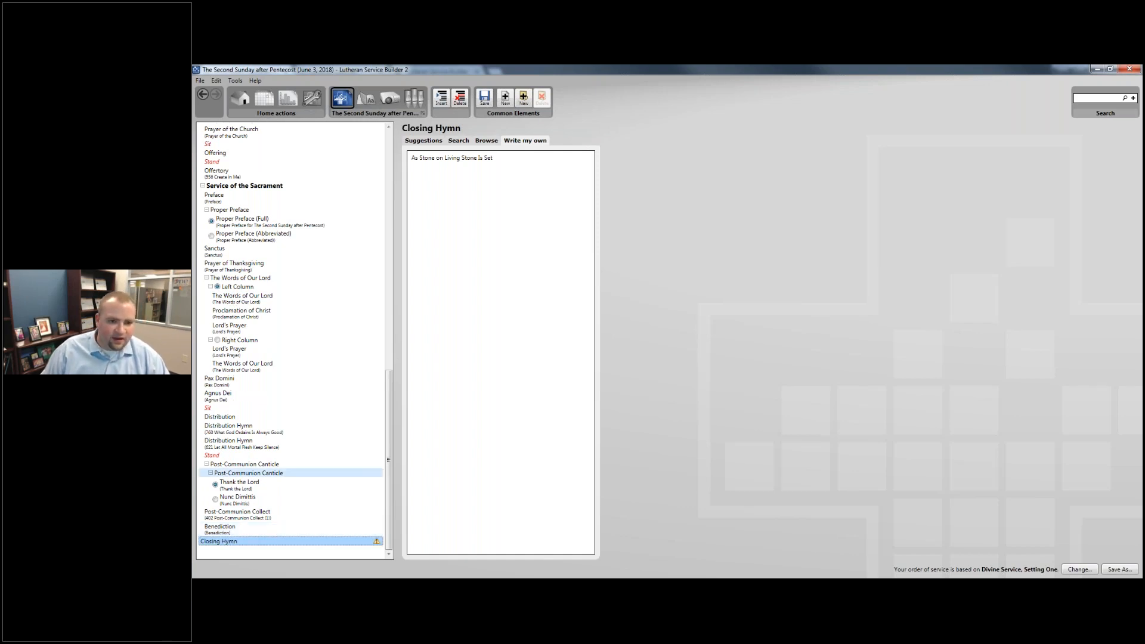
Step: Search the hymns for "Trinity" and assign 794 The Lord, My God, Be Praised as the Closing Hymn
left_click(220, 527)
left_click(219, 541)
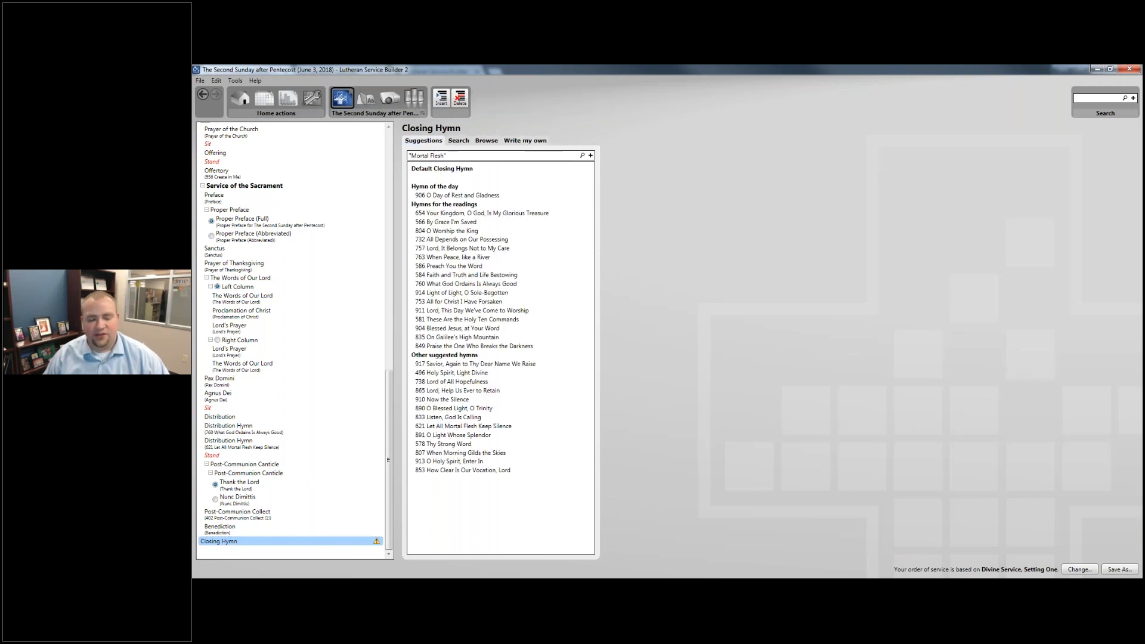
left_click(462, 177)
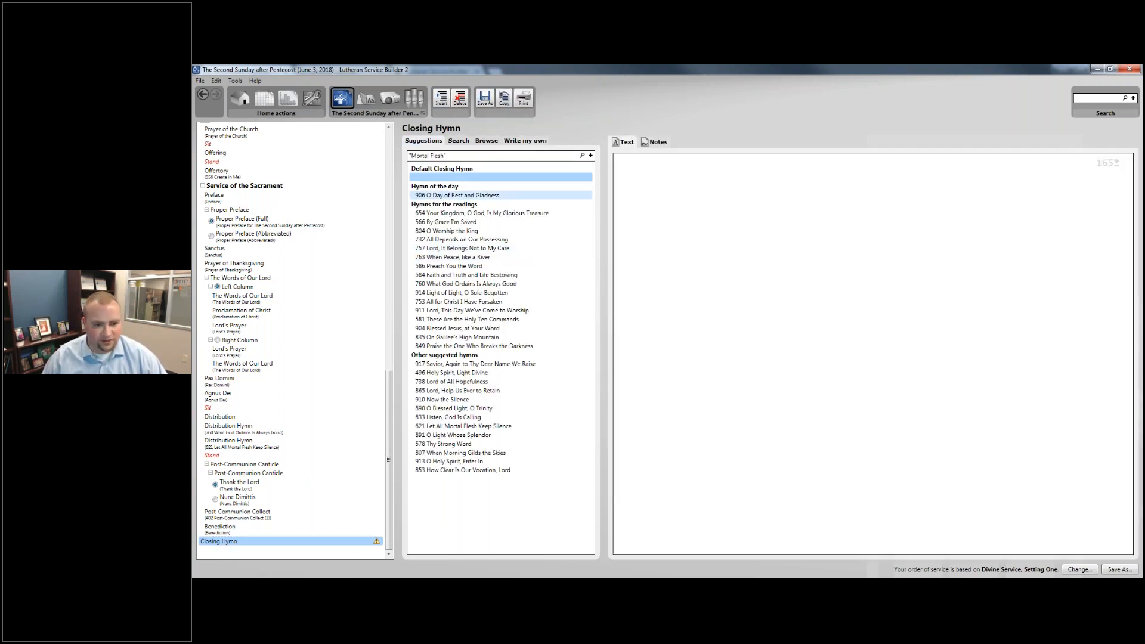
left_click(453, 196)
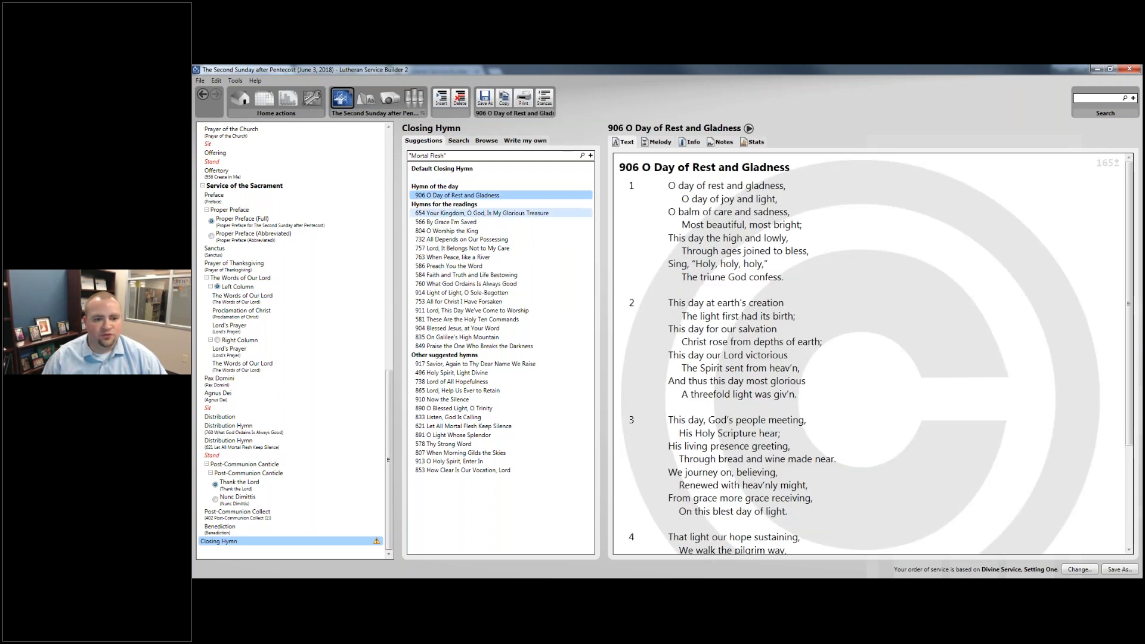
left_click(445, 213)
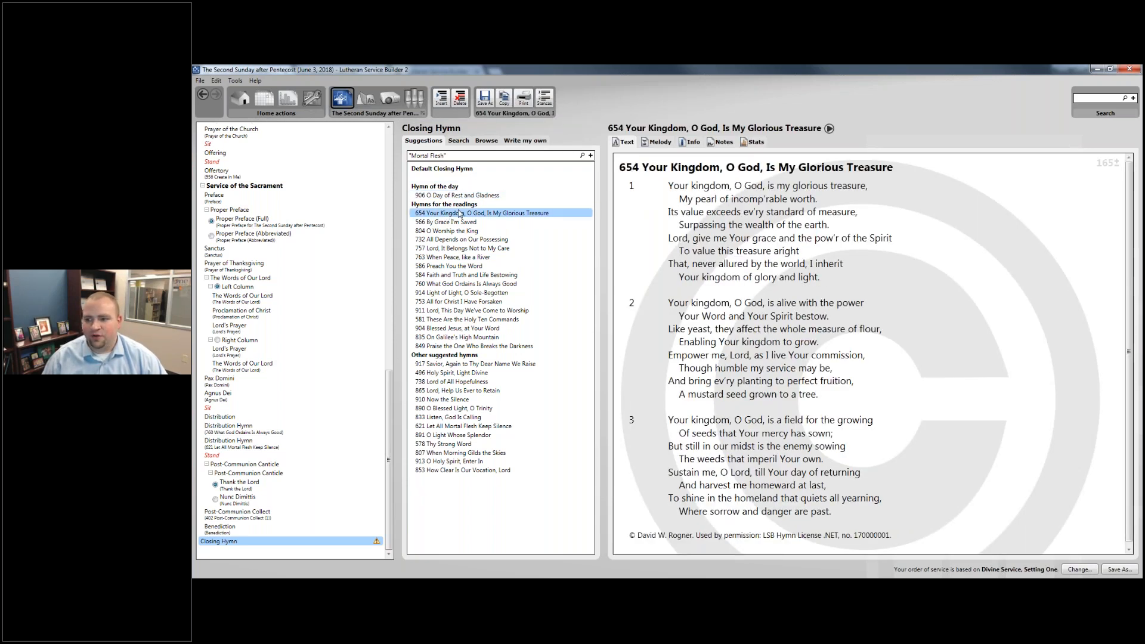
left_click(459, 140)
type("Trinity")
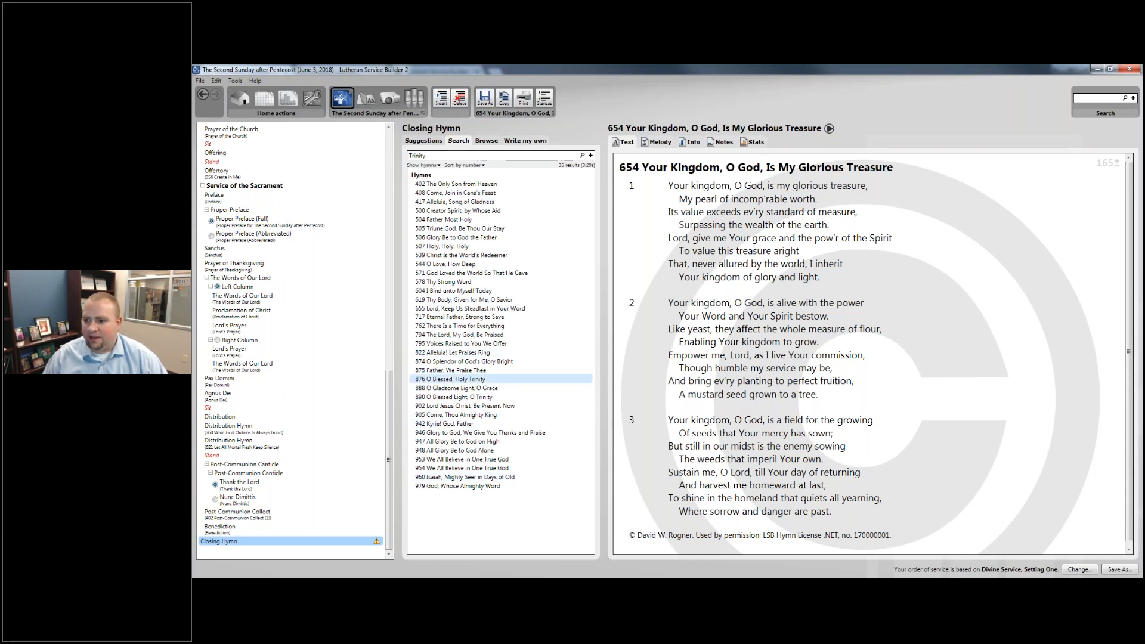
left_click(487, 337)
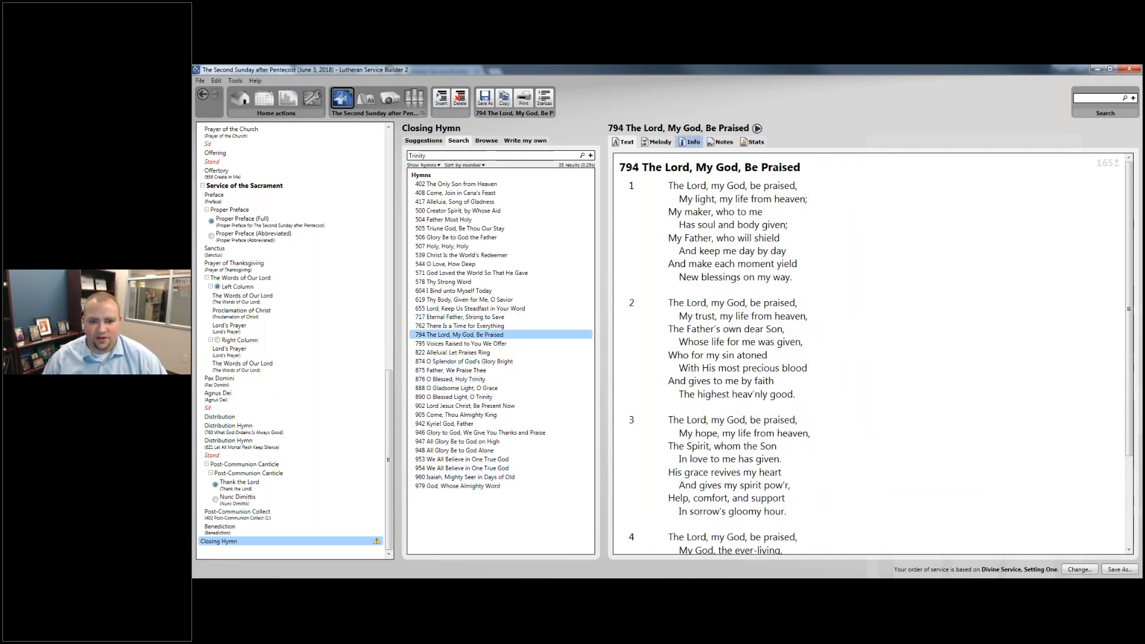
left_click(691, 142)
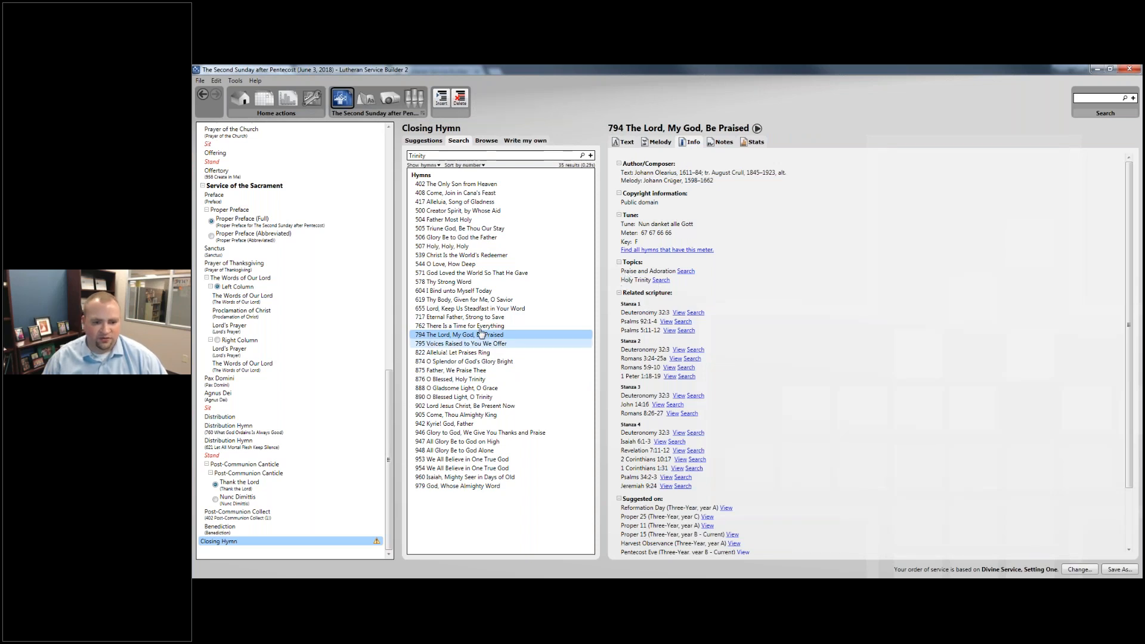
left_click_drag(459, 335, 376, 546)
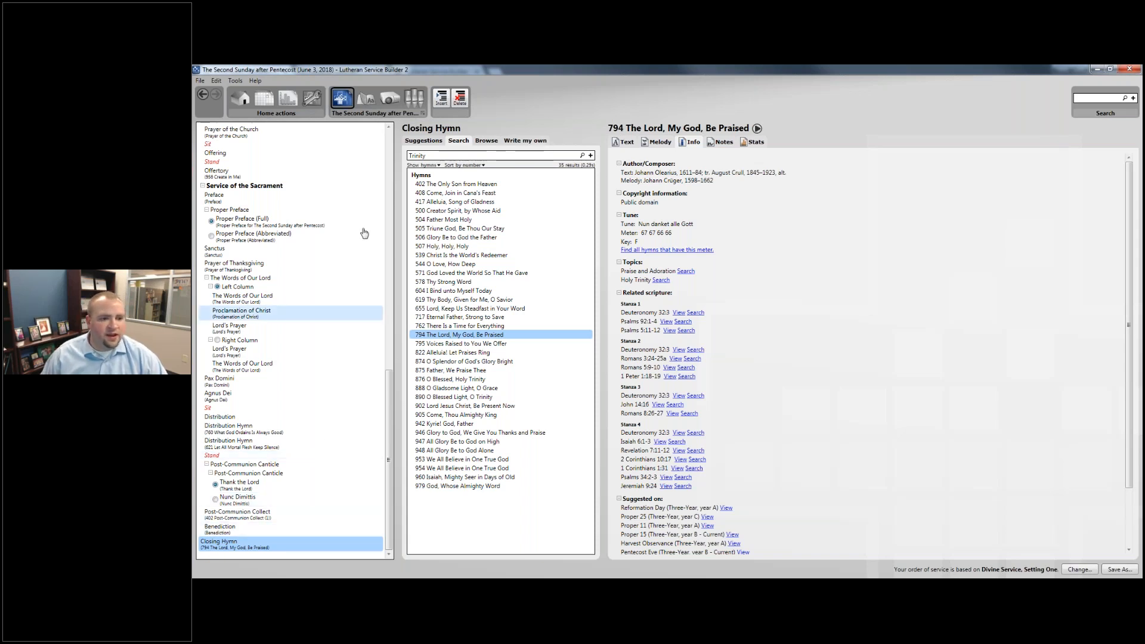
Step: Insert the custom Children's Message element directly before the Old Testament Reading in the order of service
scroll(361, 230, "up", 5)
scroll(360, 227, "down", 7)
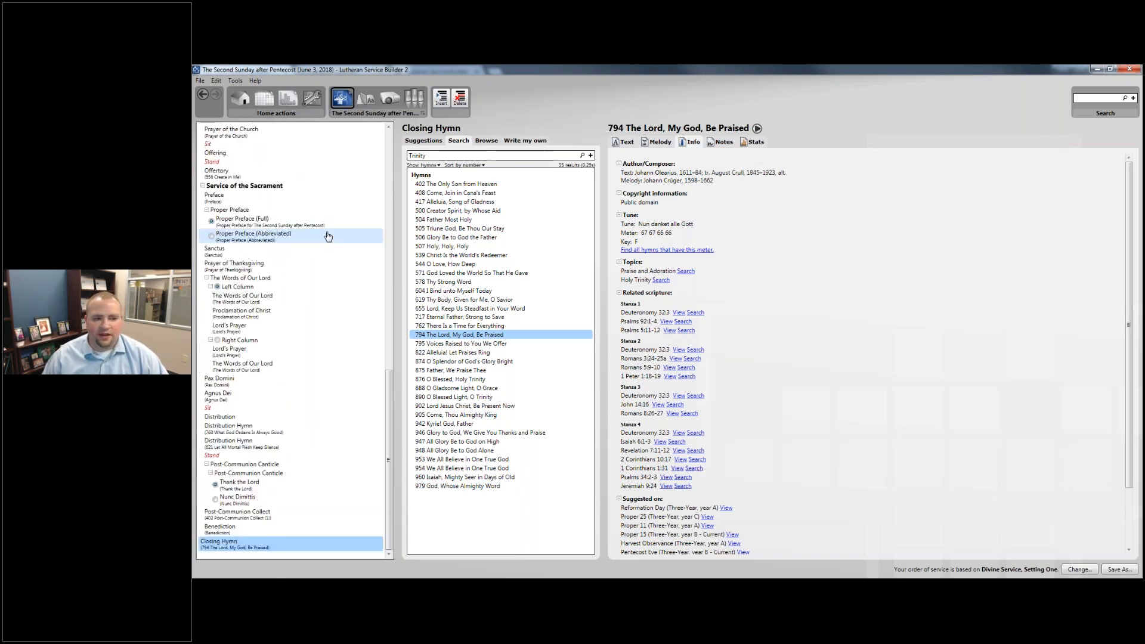
scroll(333, 238, "up", 8)
scroll(333, 239, "up", 3)
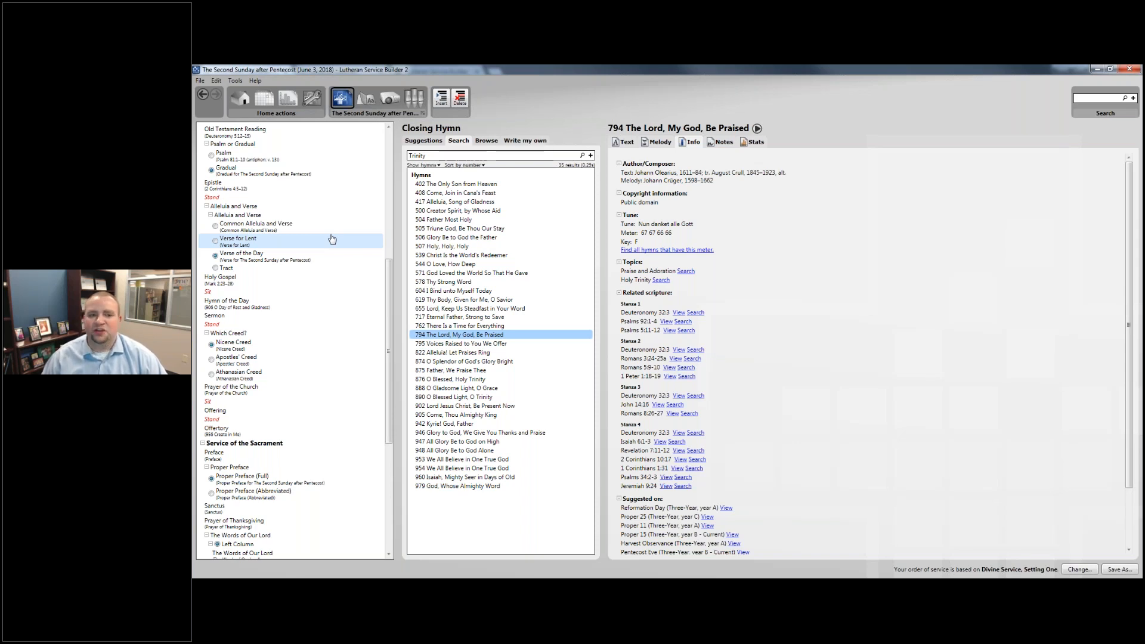
scroll(331, 238, "up", 1)
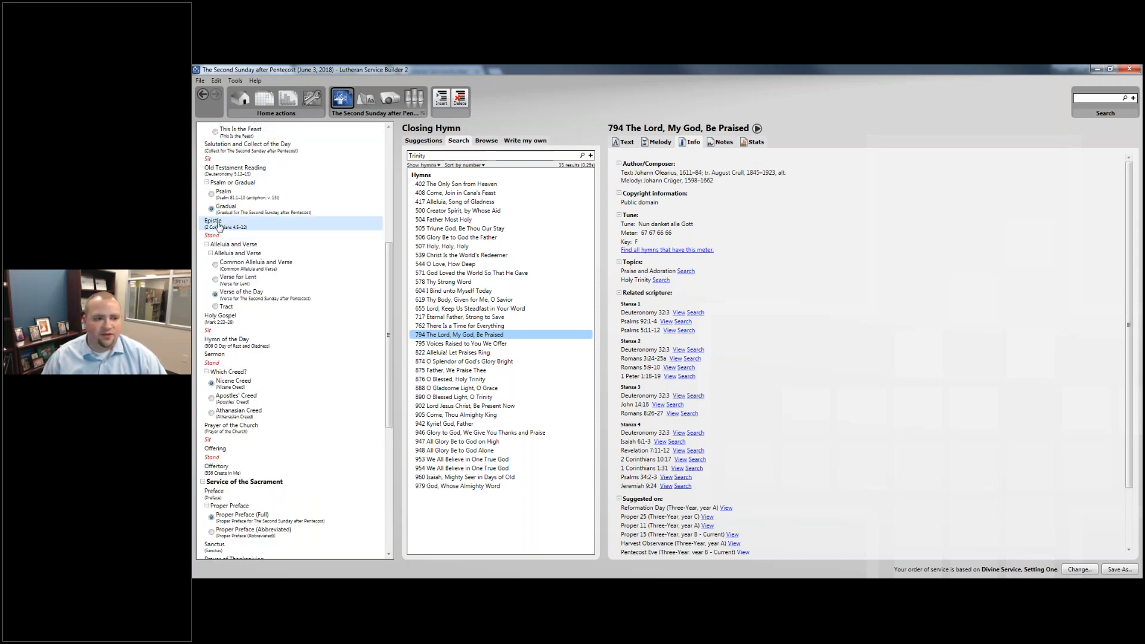
scroll(219, 226, "up", 2)
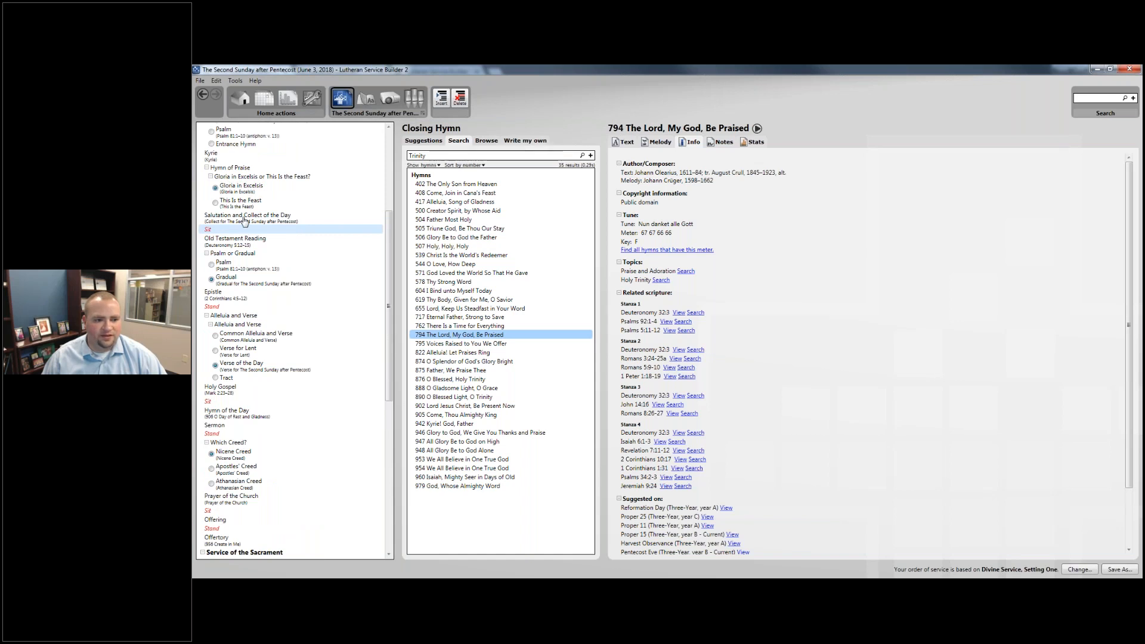
left_click(248, 216)
left_click(235, 239)
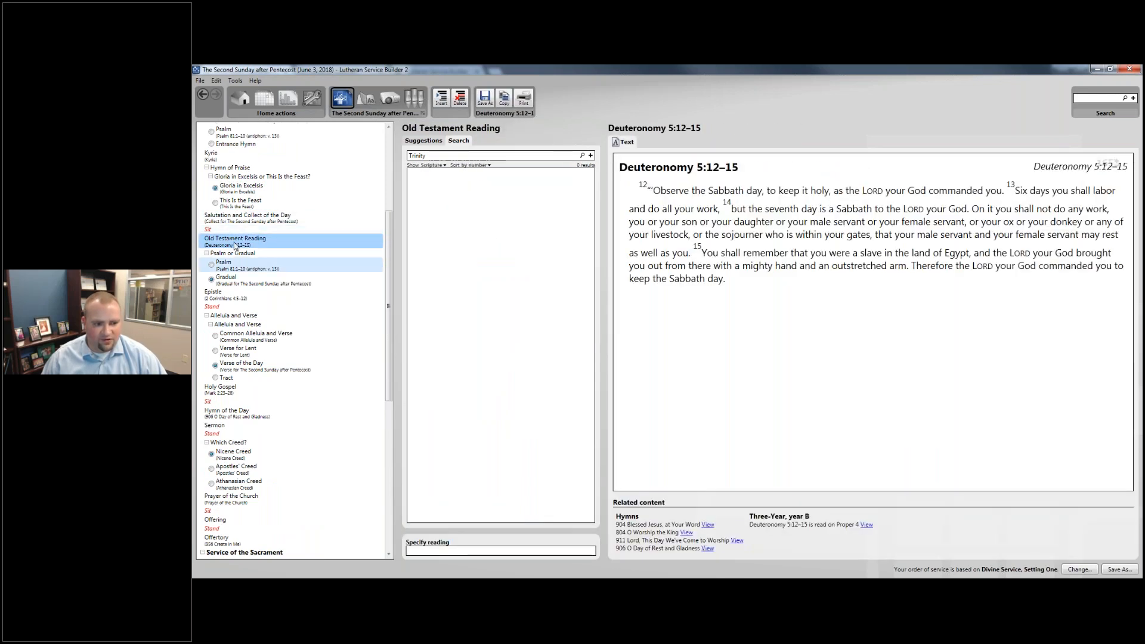
right_click(219, 241)
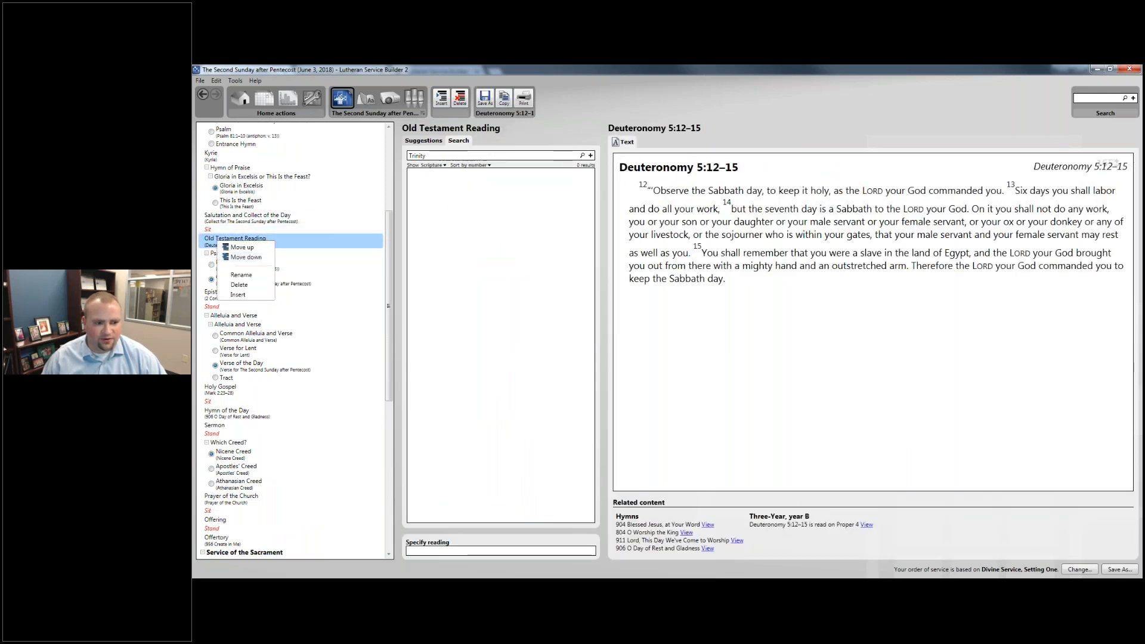
left_click(238, 295)
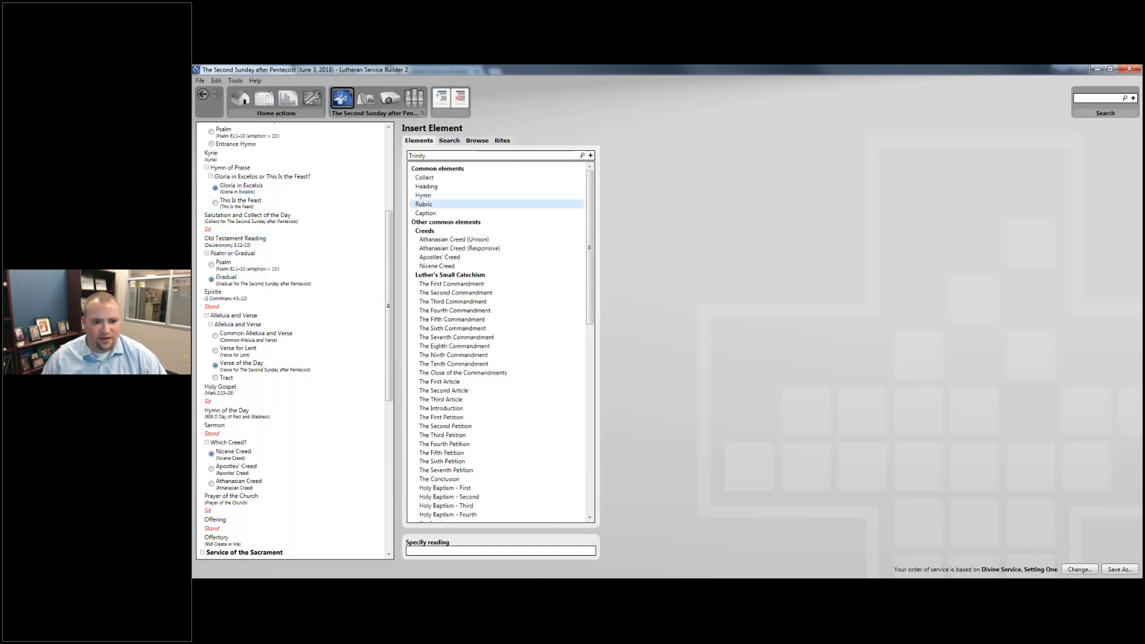
scroll(436, 494, "down", 20)
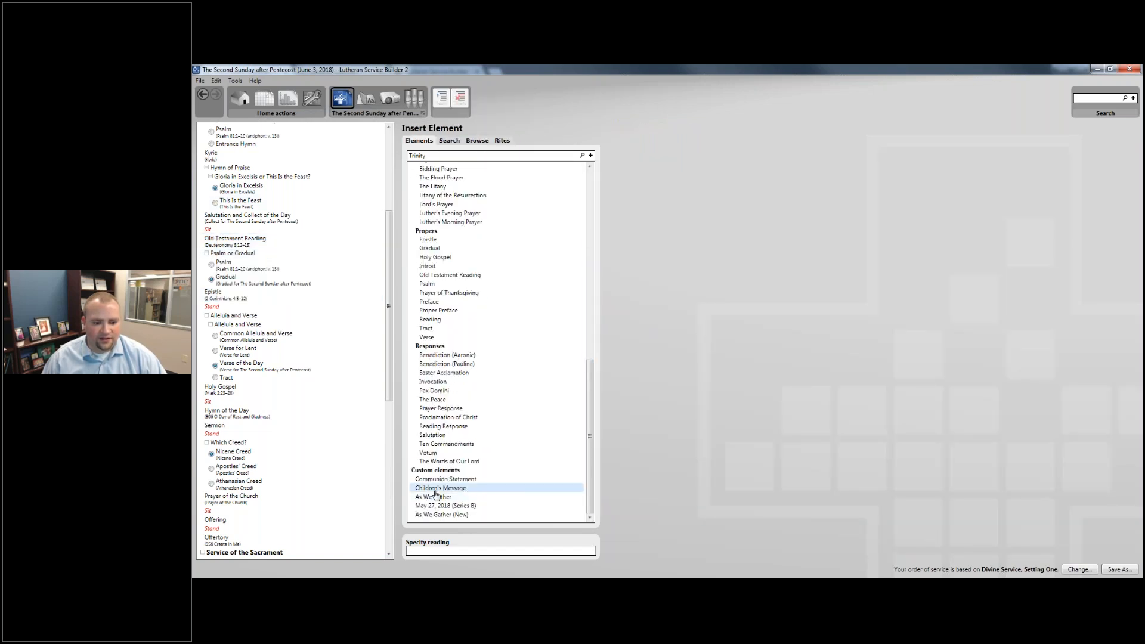
left_click(440, 488)
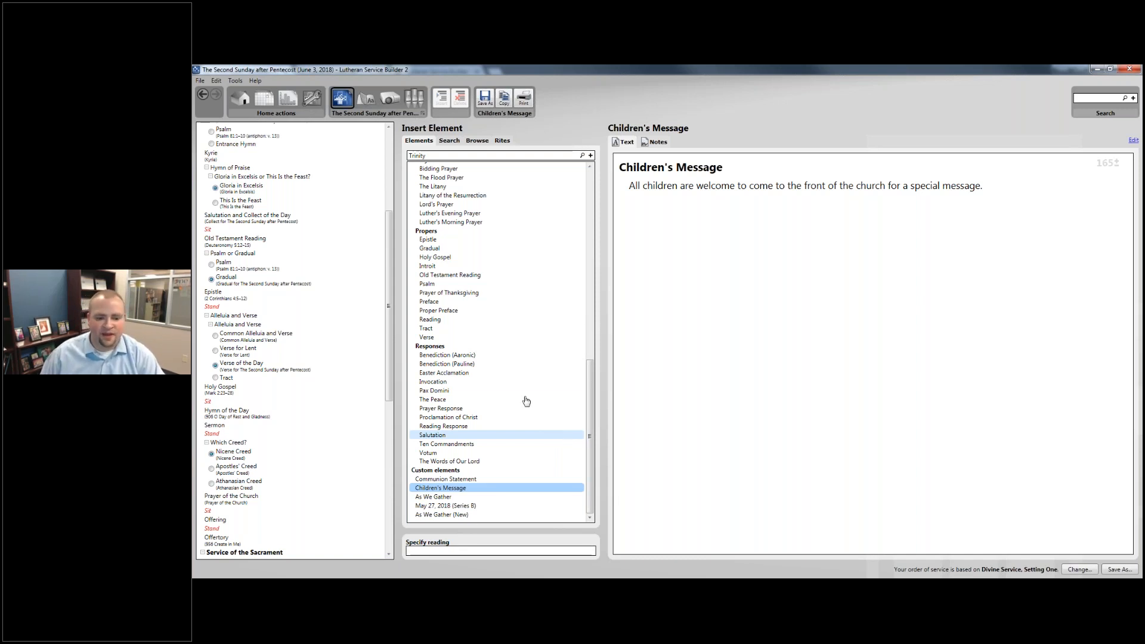
left_click_drag(453, 488, 248, 241)
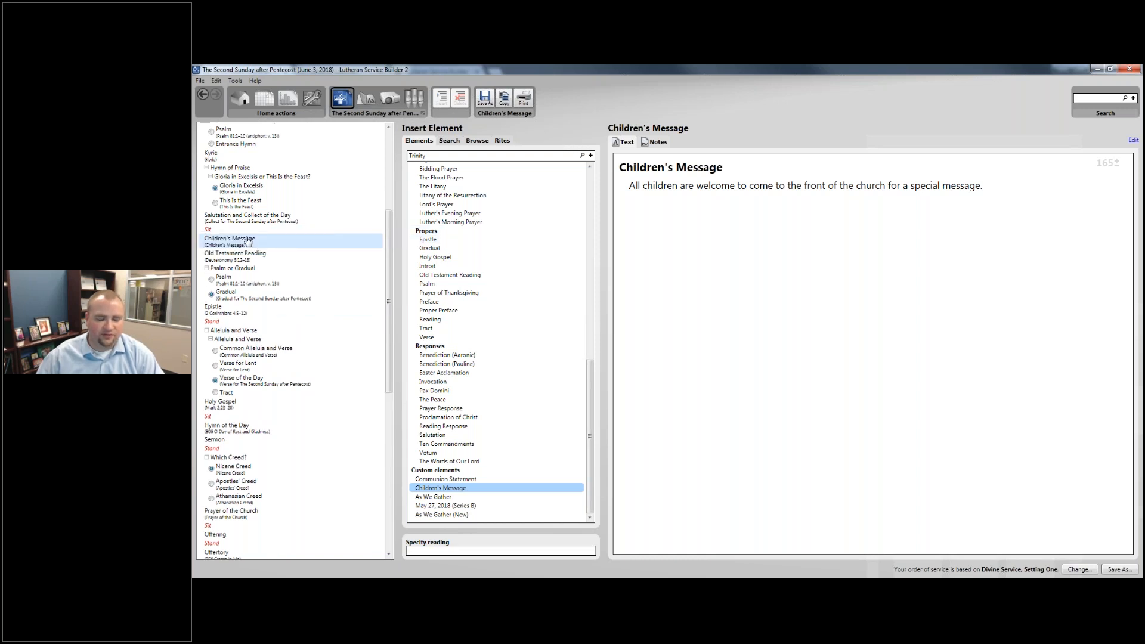
left_click(249, 242)
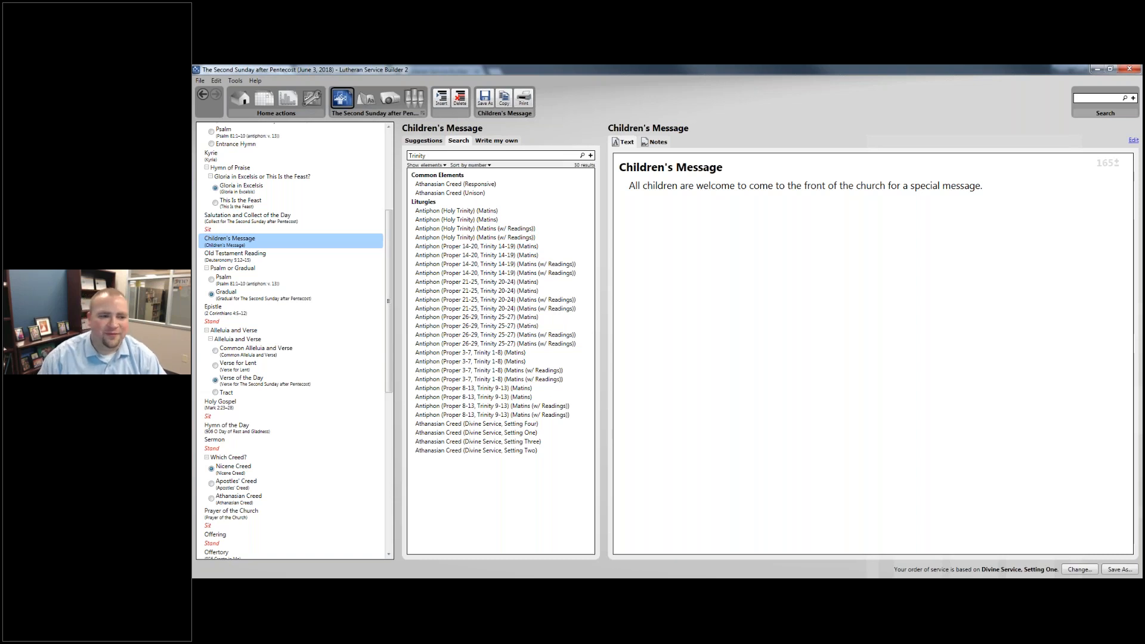
Step: Save the customized order of service as "Divine Service, Setting One (modified 2018.05.09)"
scroll(351, 376, "up", 5)
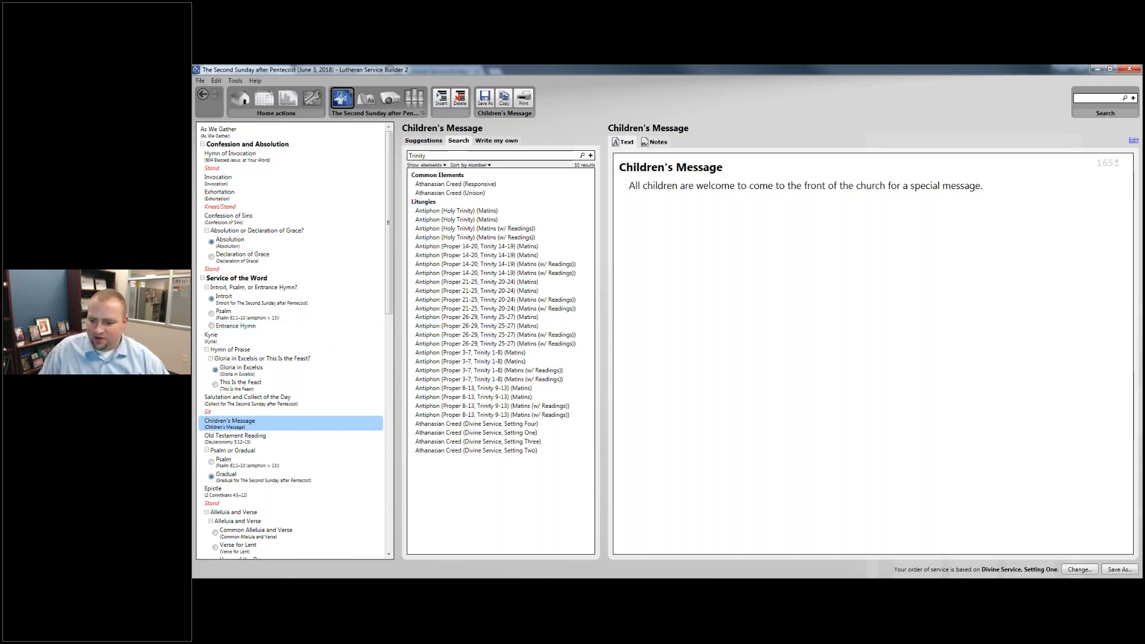
left_click(1120, 569)
left_click(612, 321)
left_click(705, 325)
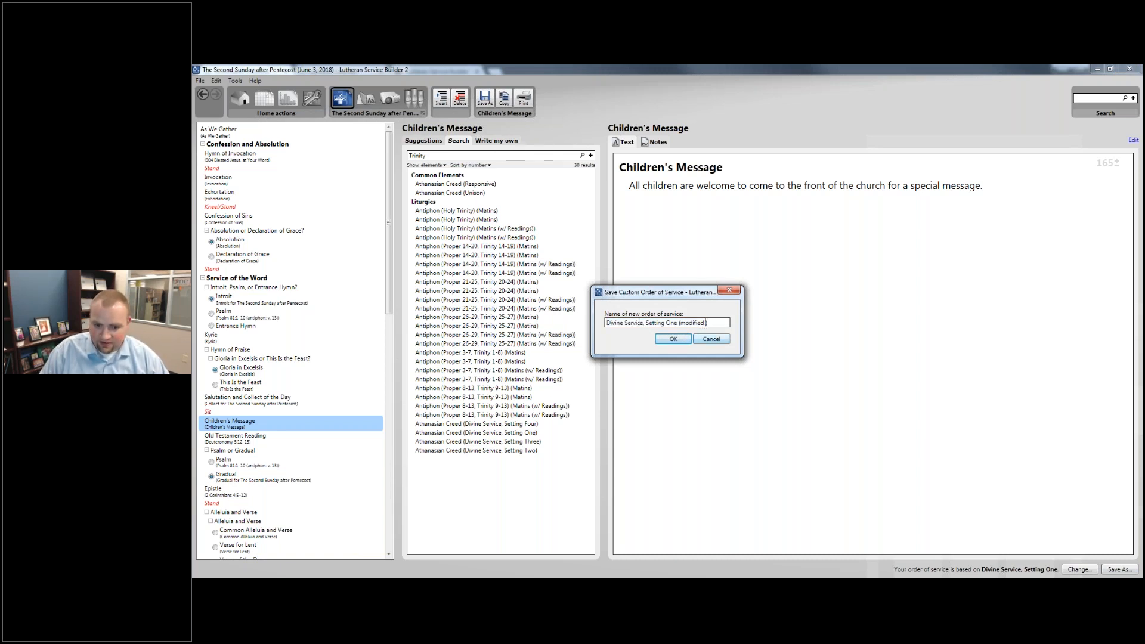
type("2018.050")
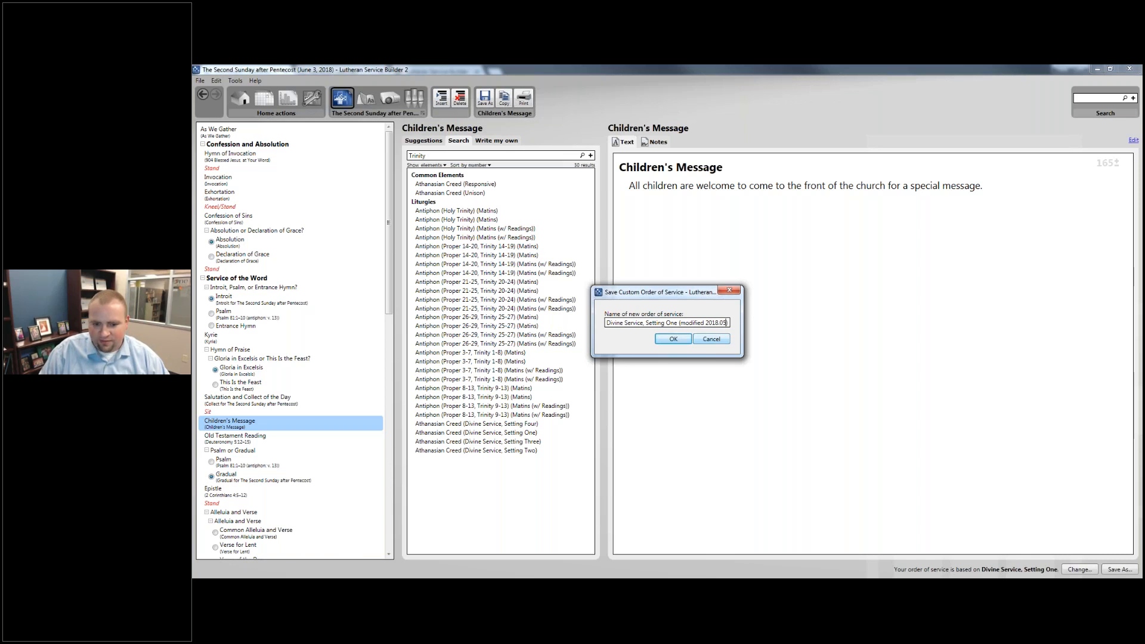
key("BackSpace")
type(".09")
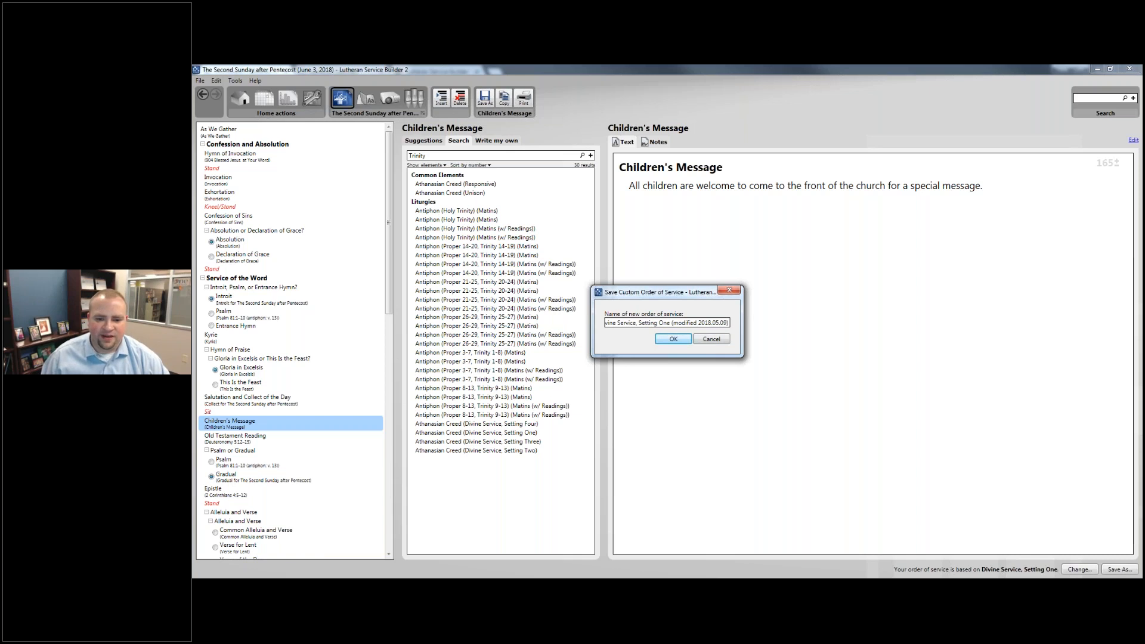
key("Return")
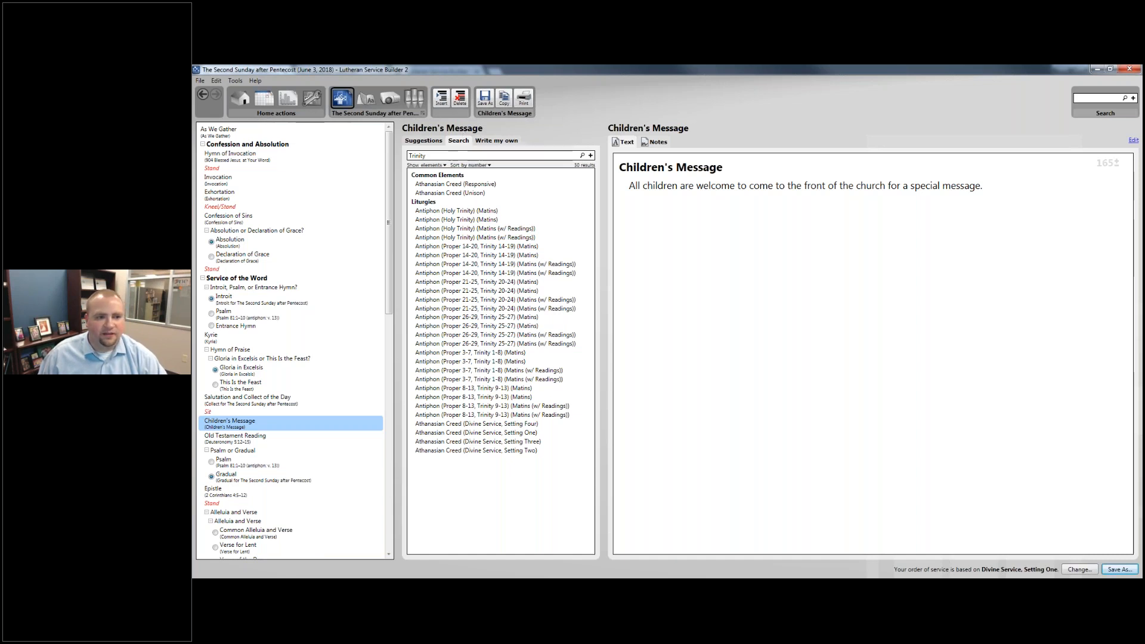
Step: Plan the Third Sunday after Pentecost service on June 10, 2018 with the custom order Divine Service, Setting One (modified 2018.05.09)
left_click(265, 98)
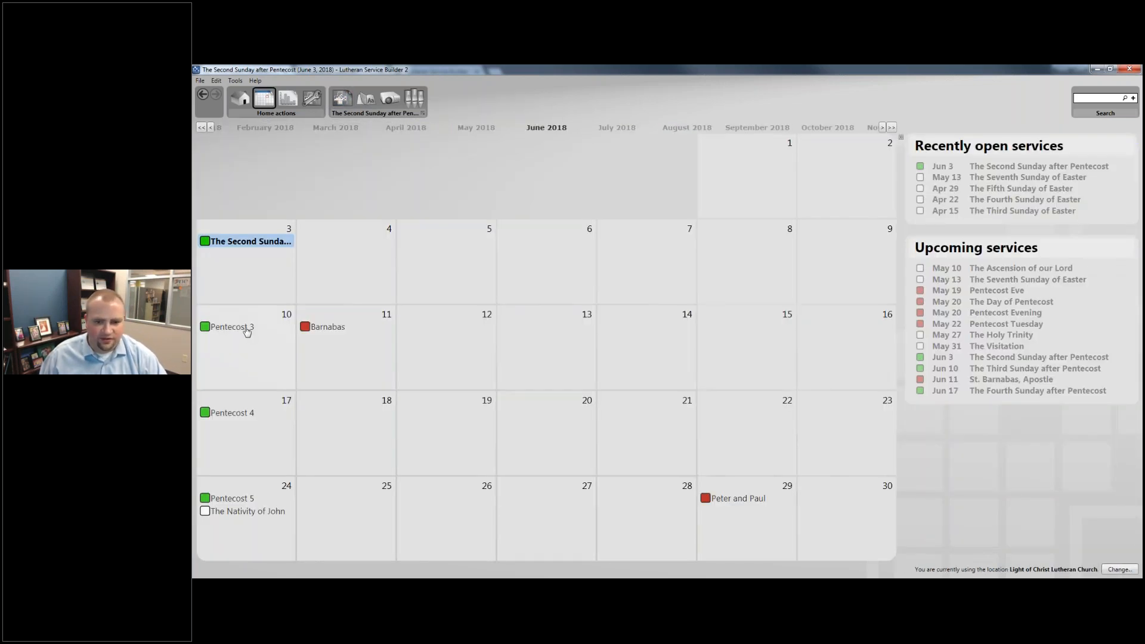
double_click(247, 332)
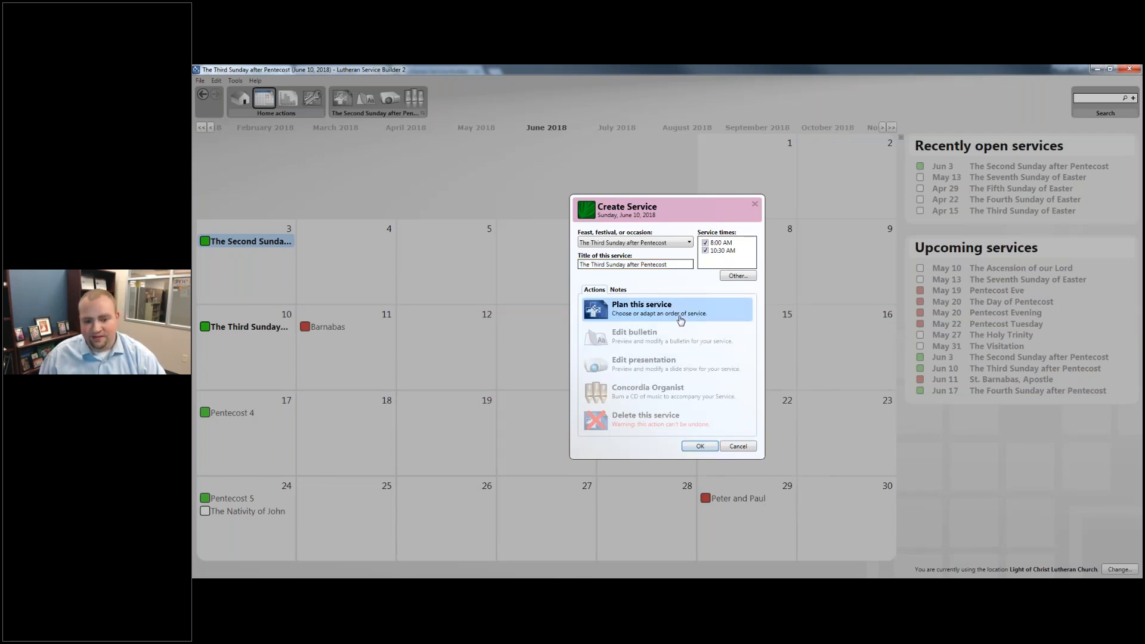
left_click(682, 320)
scroll(361, 296, "down", 2)
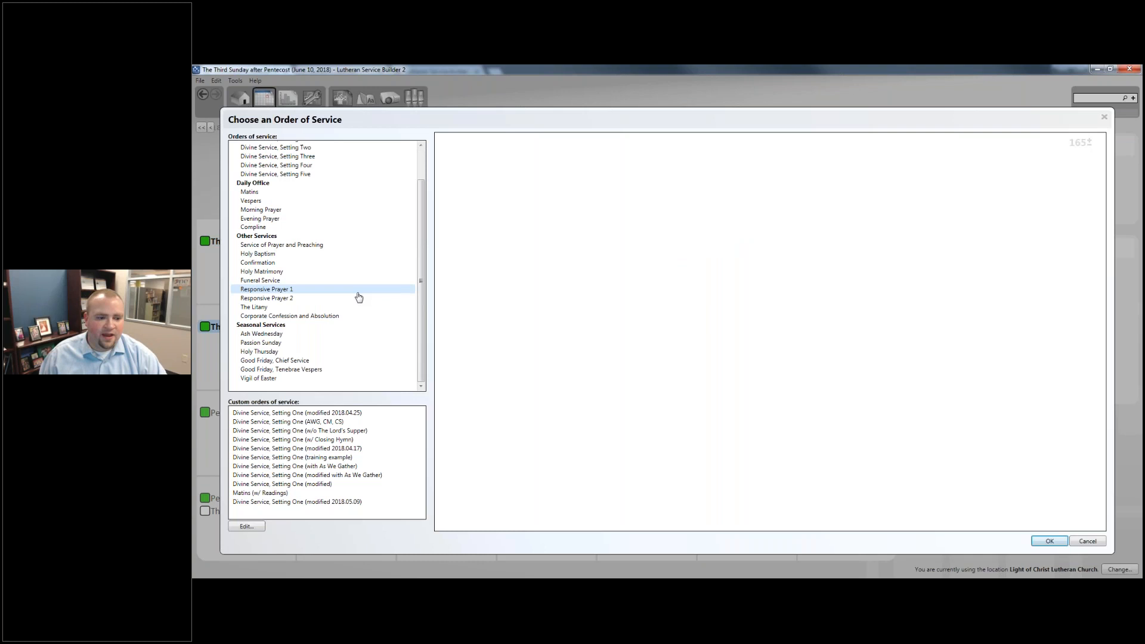
left_click(334, 412)
left_click(356, 504)
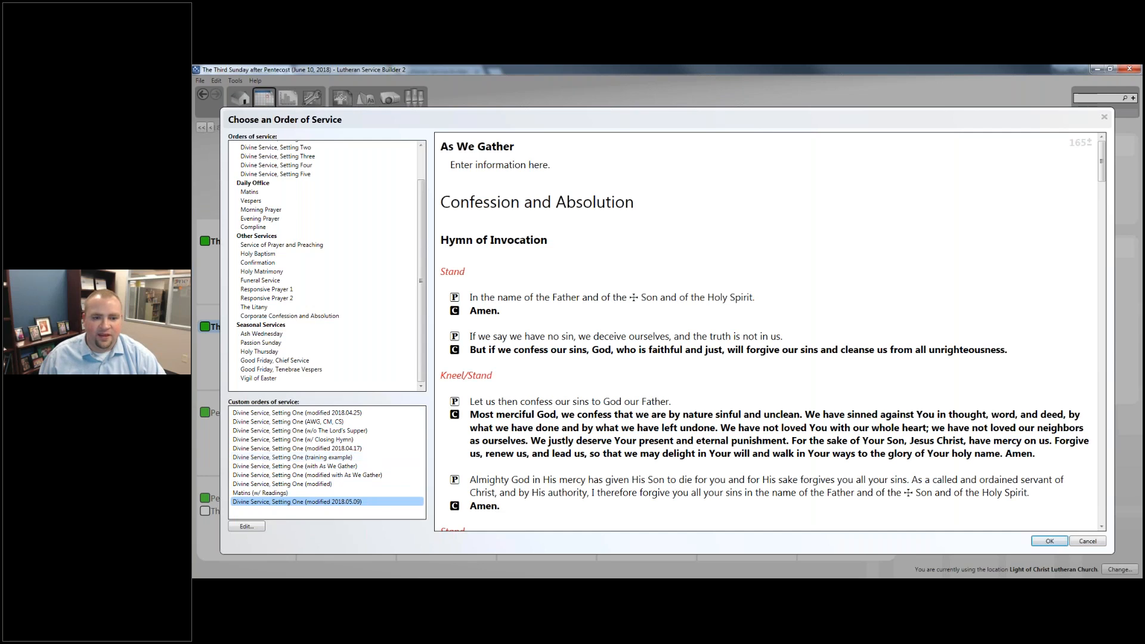
left_click_drag(1102, 170, 1104, 500)
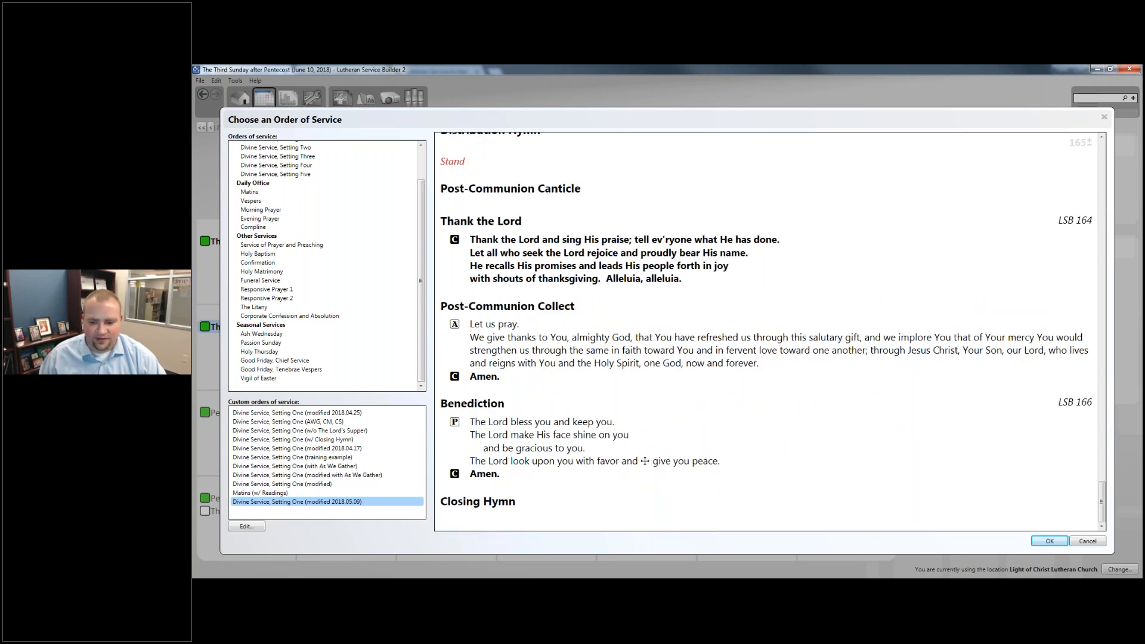
left_click(1050, 541)
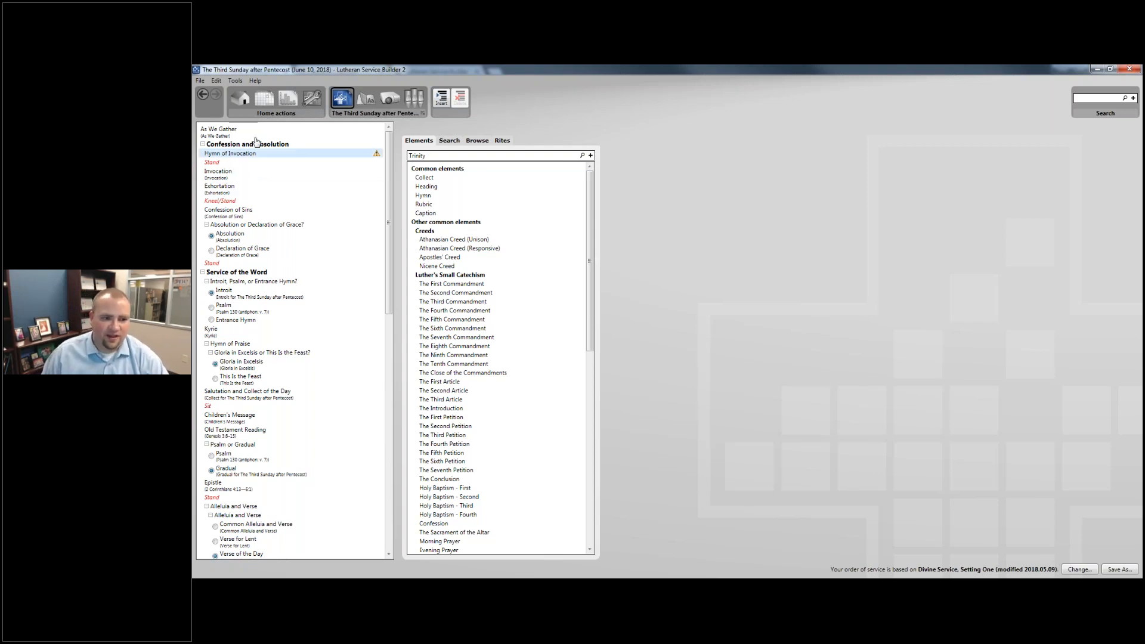
Step: Examine the As We Gather, Hymn of Invocation and Closing Hymn elements in the June 10 service
left_click(219, 131)
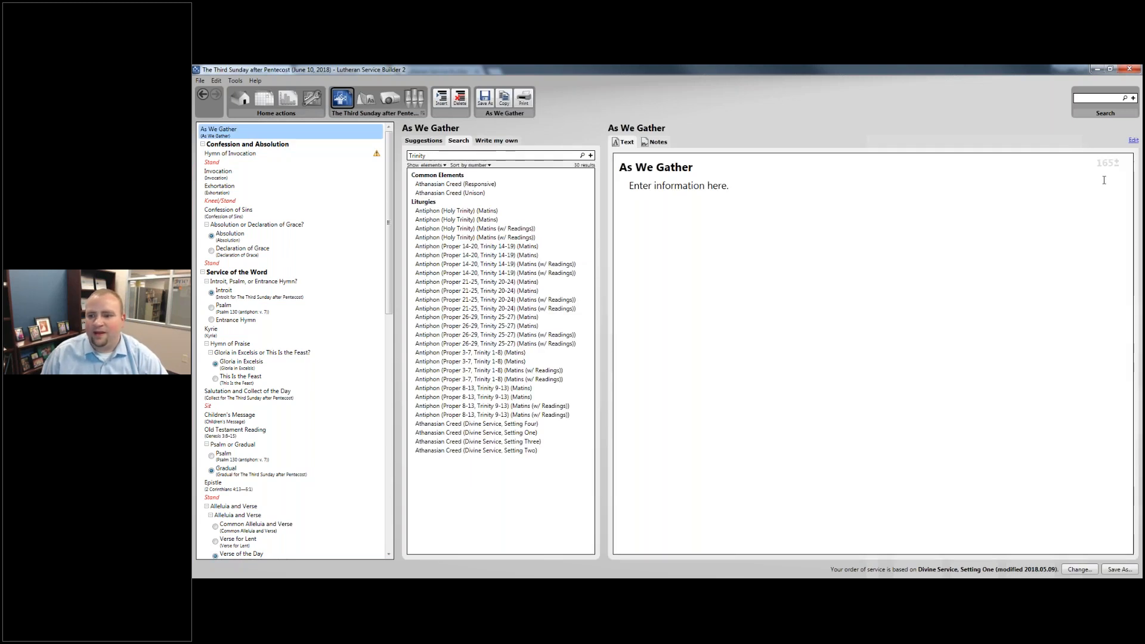
left_click(1133, 140)
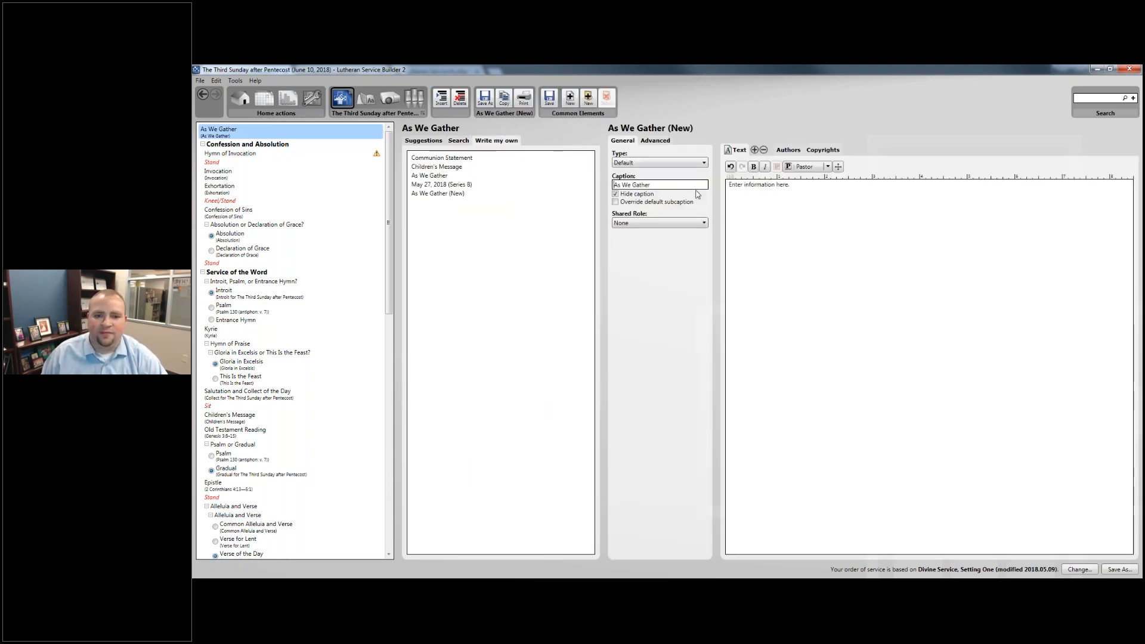
left_click(325, 154)
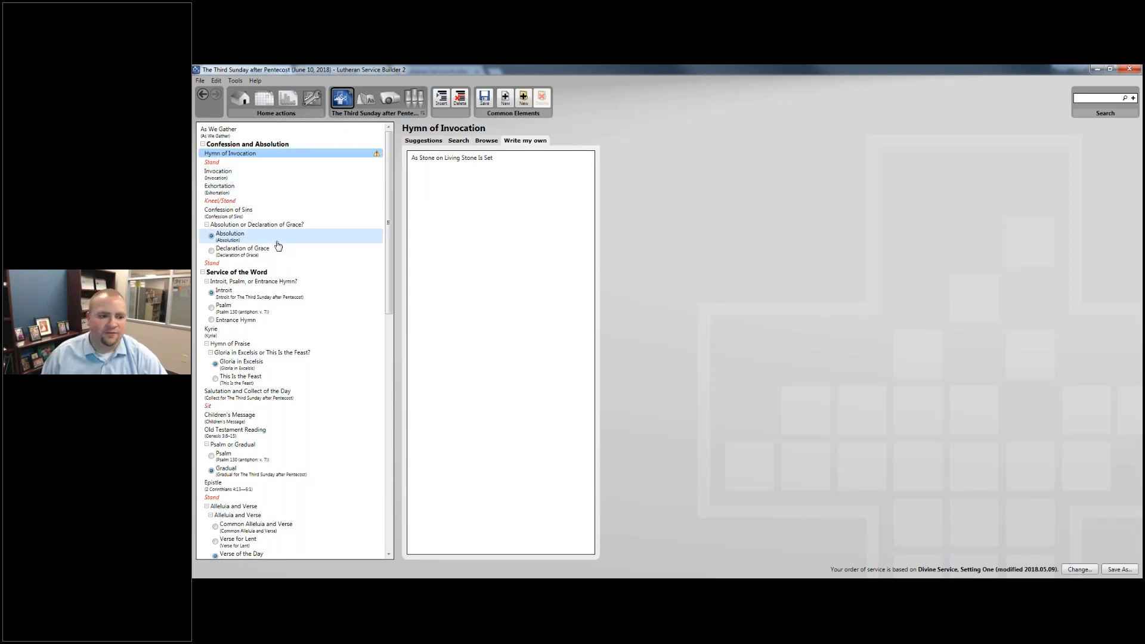
scroll(278, 245, "down", 15)
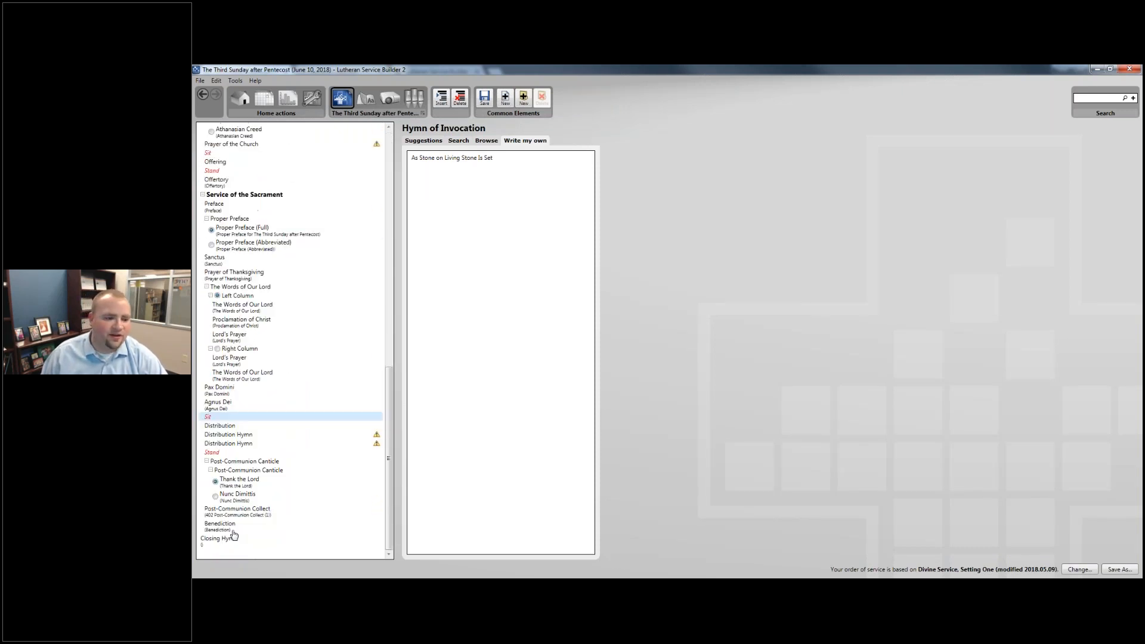
left_click(234, 538)
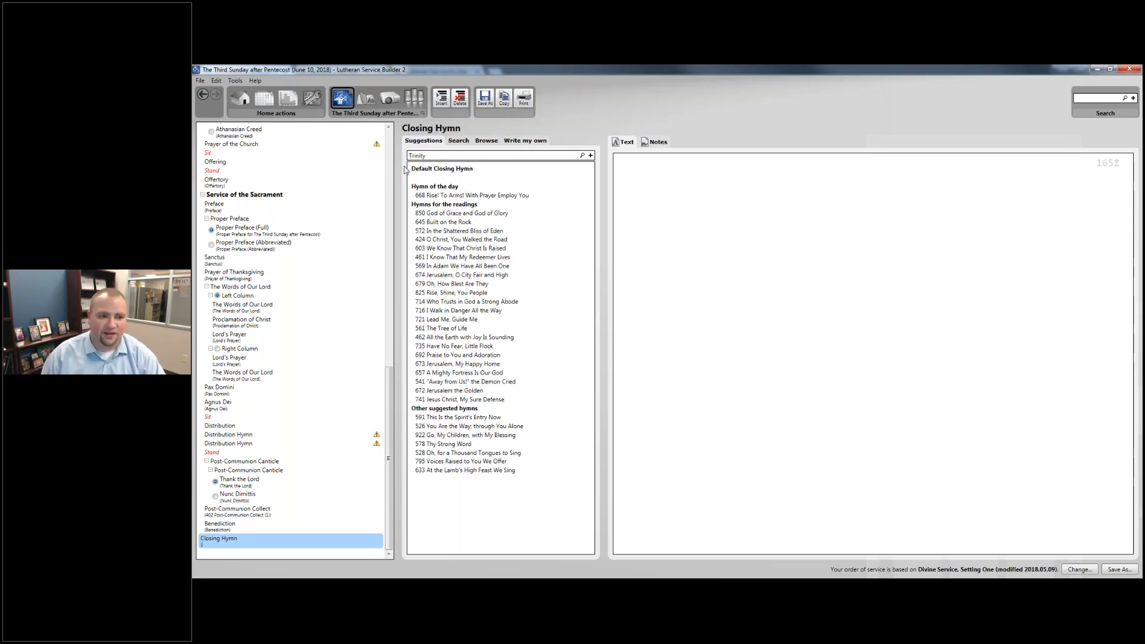
Step: Examine the Children's Message element placed before the Old Testament Reading in the June 10 service
scroll(280, 257, "up", 7)
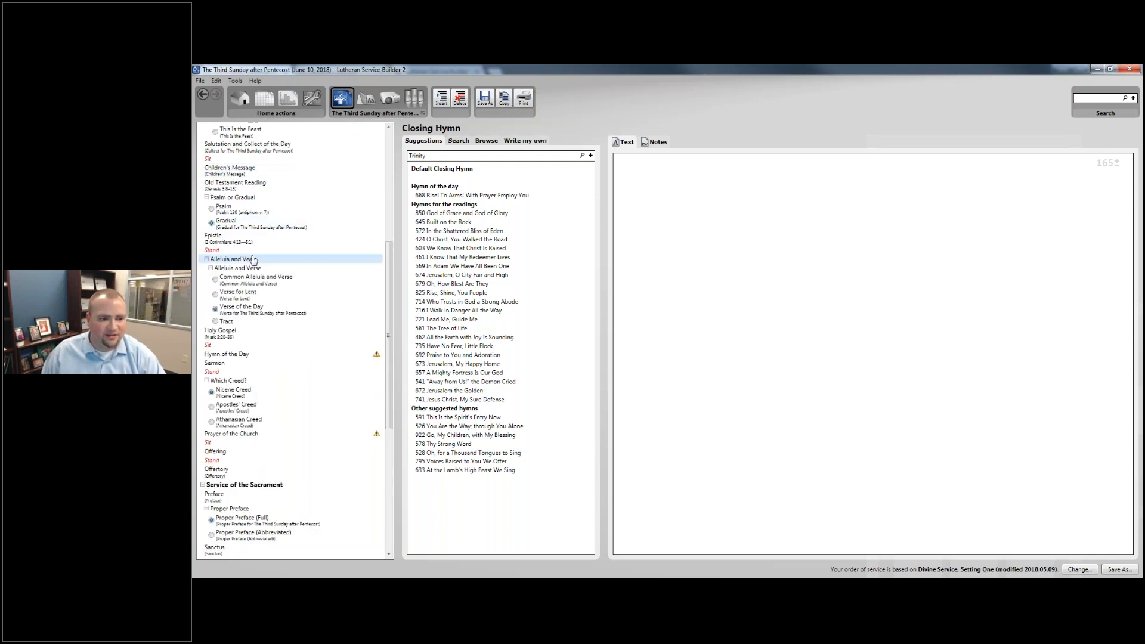
left_click(240, 172)
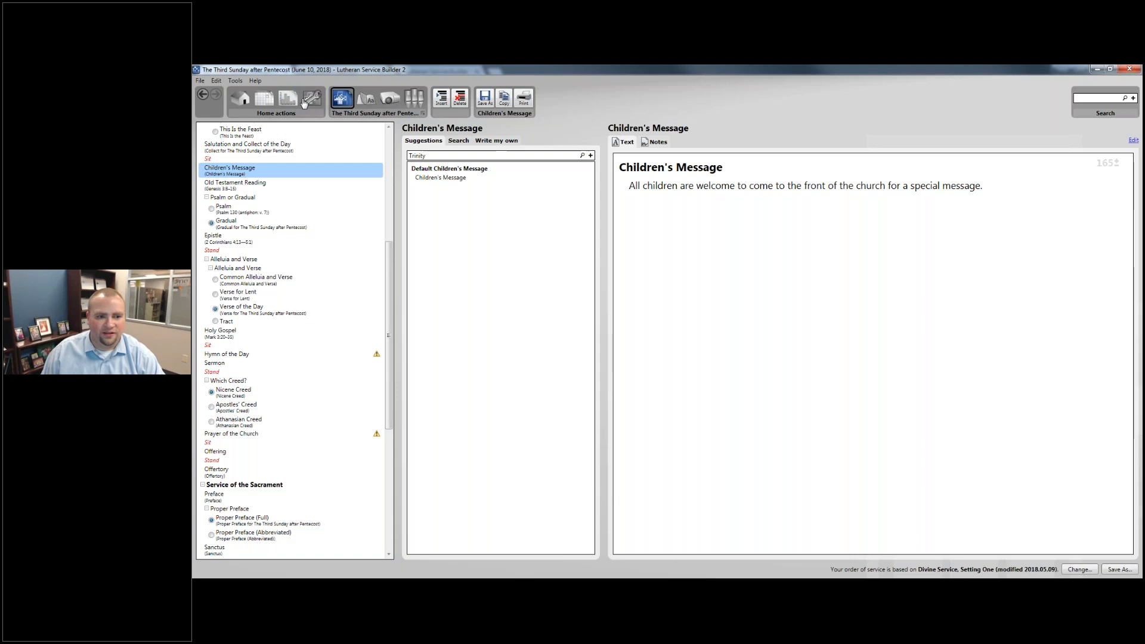
left_click(382, 113)
left_click(610, 244)
left_click(738, 447)
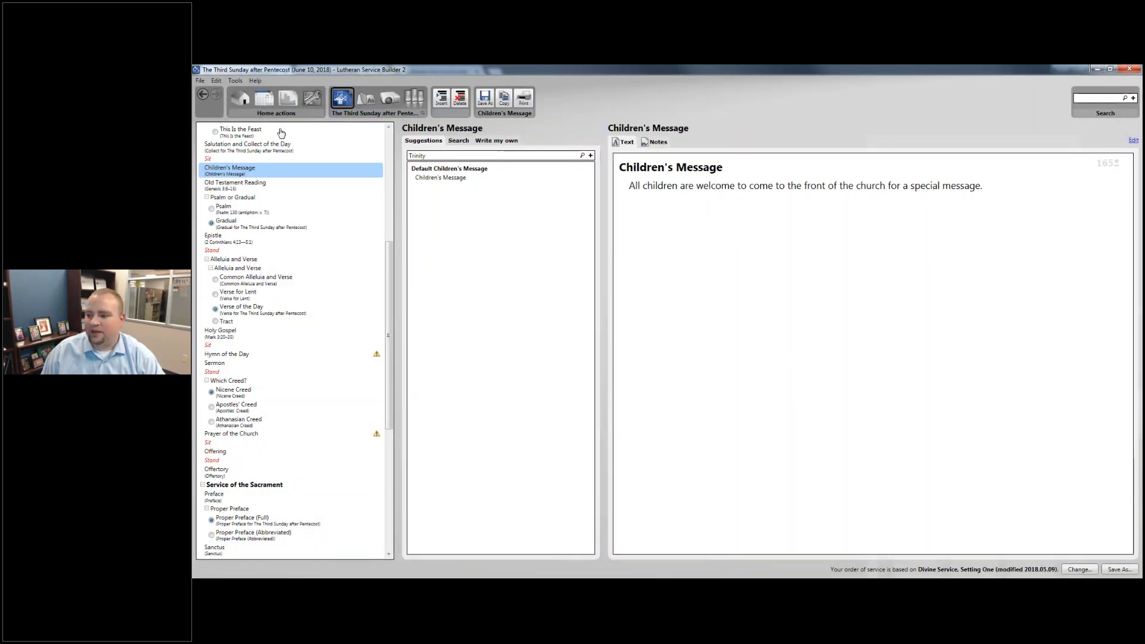
Step: Open the Second Sunday after Pentecost service on June 3, 2018 from the calendar in its bulletin view
left_click(265, 99)
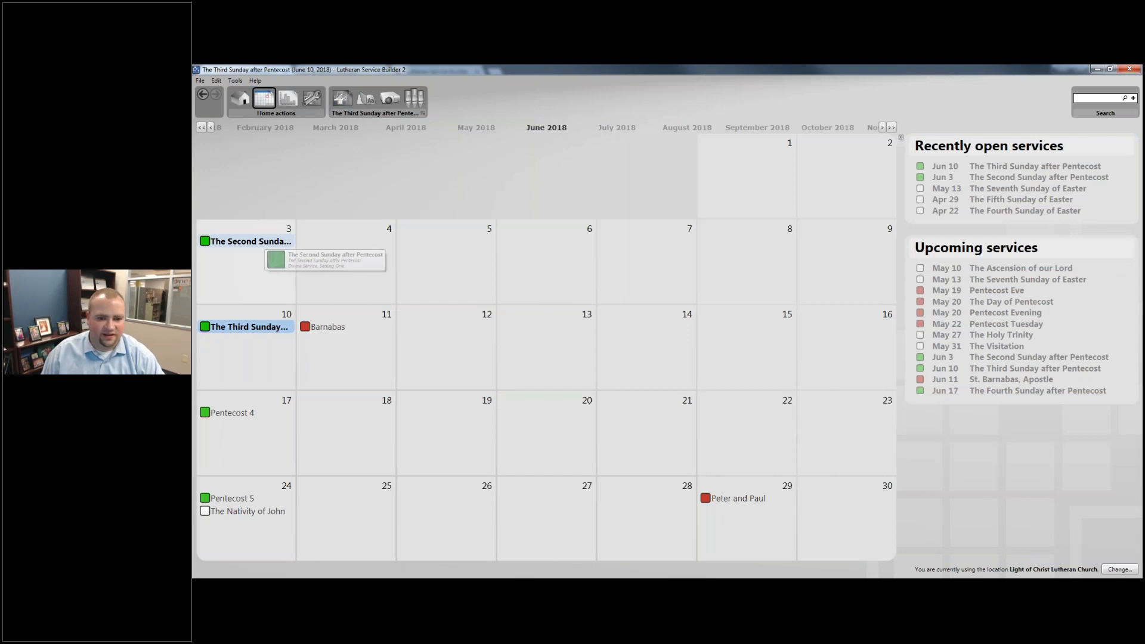
double_click(251, 241)
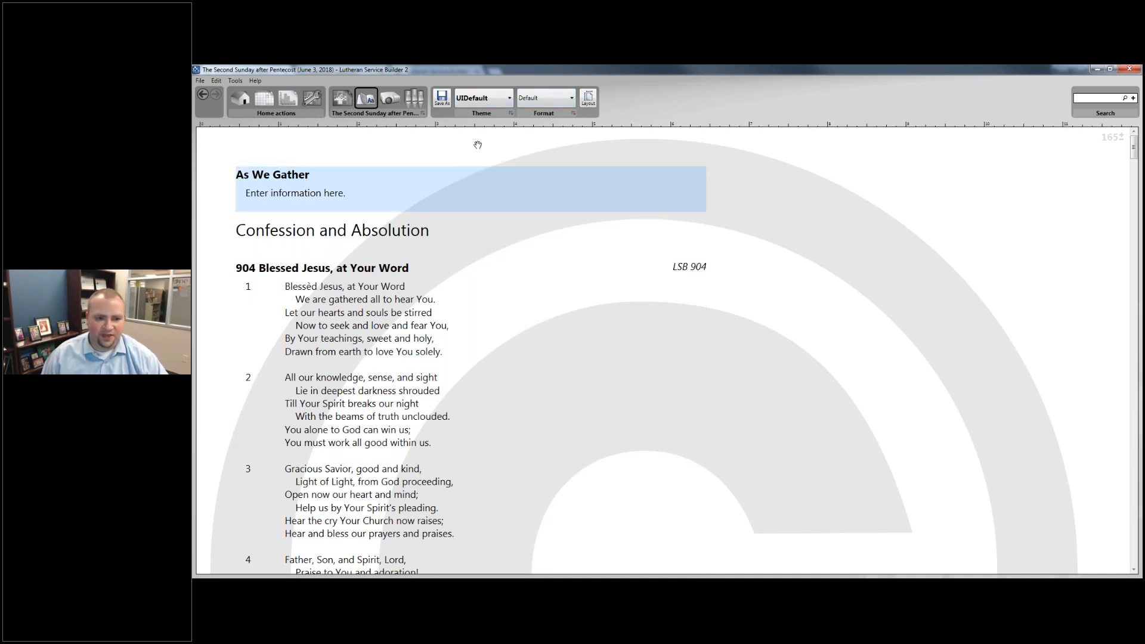
Step: Apply the No Formatting theme to the June 3 bulletin and look through the opening hymn text
left_click(498, 102)
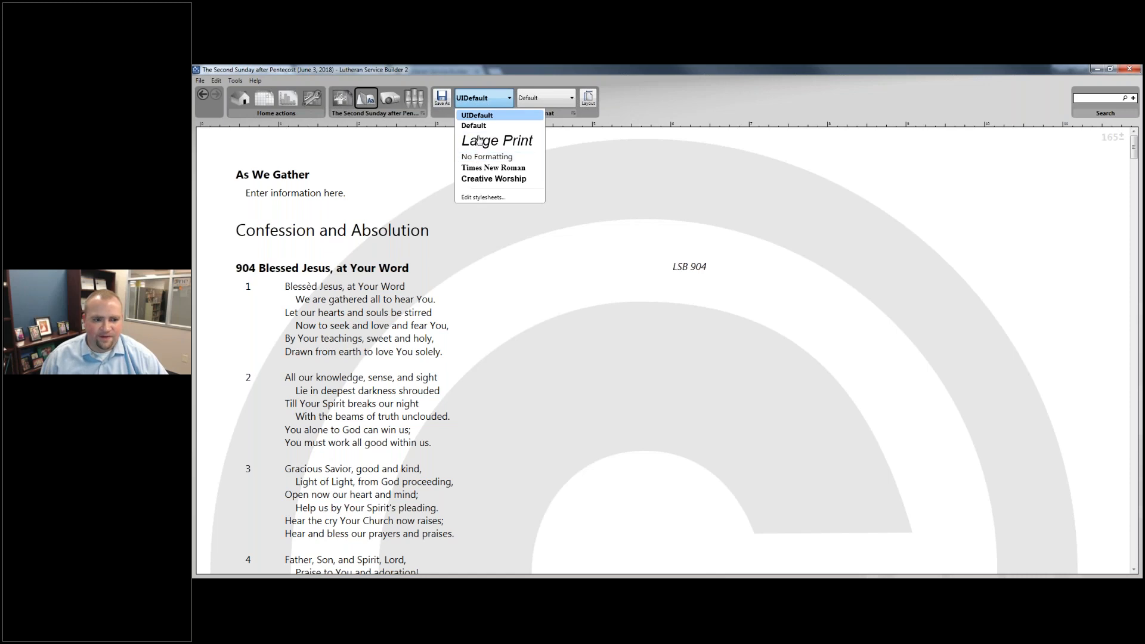
left_click(496, 157)
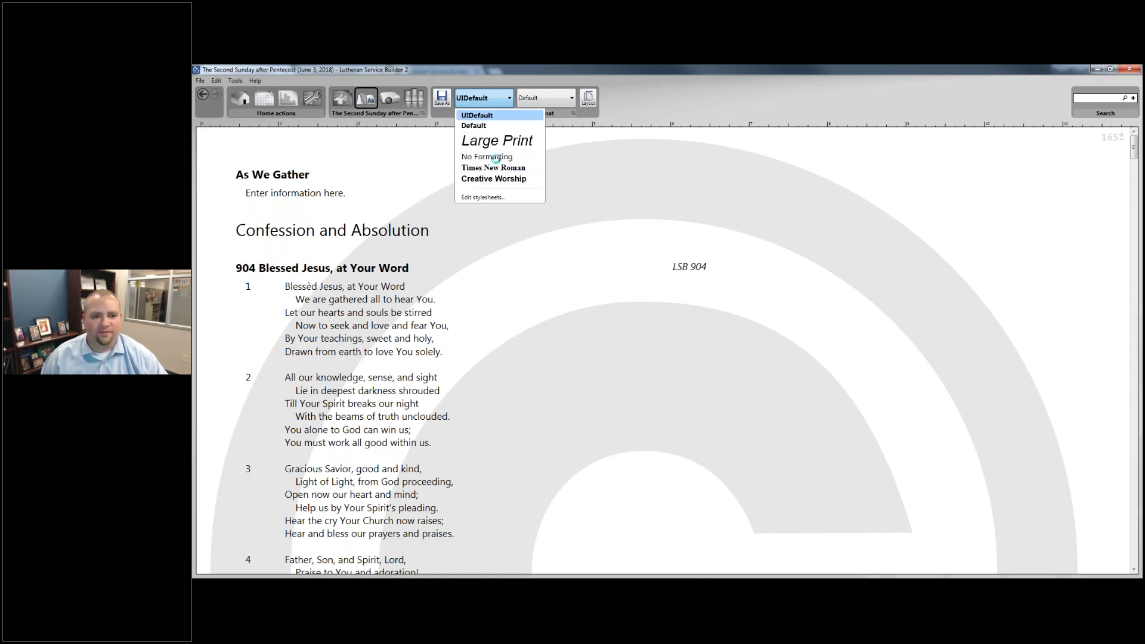
scroll(524, 152, "down", 1)
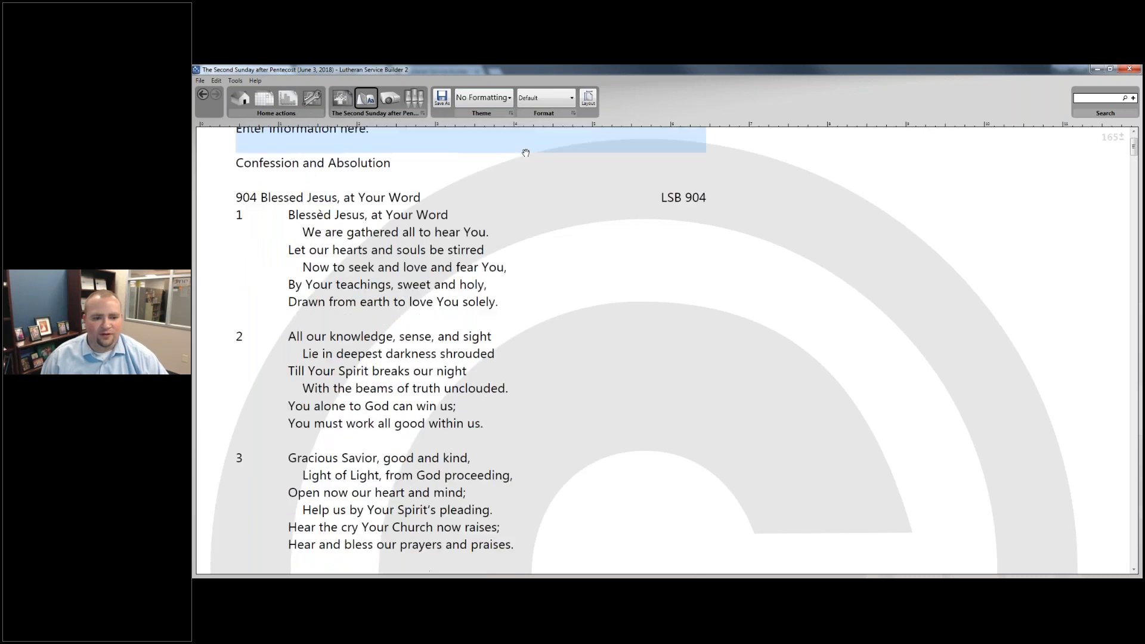
scroll(525, 153, "down", 4)
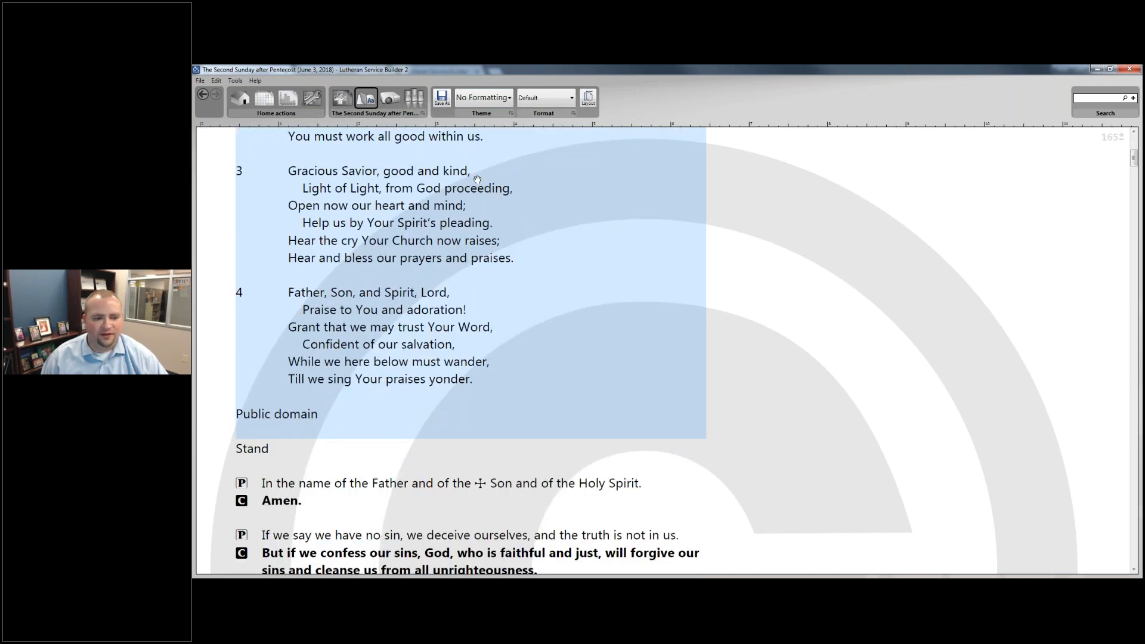
scroll(477, 179, "down", 1)
scroll(480, 156, "up", 6)
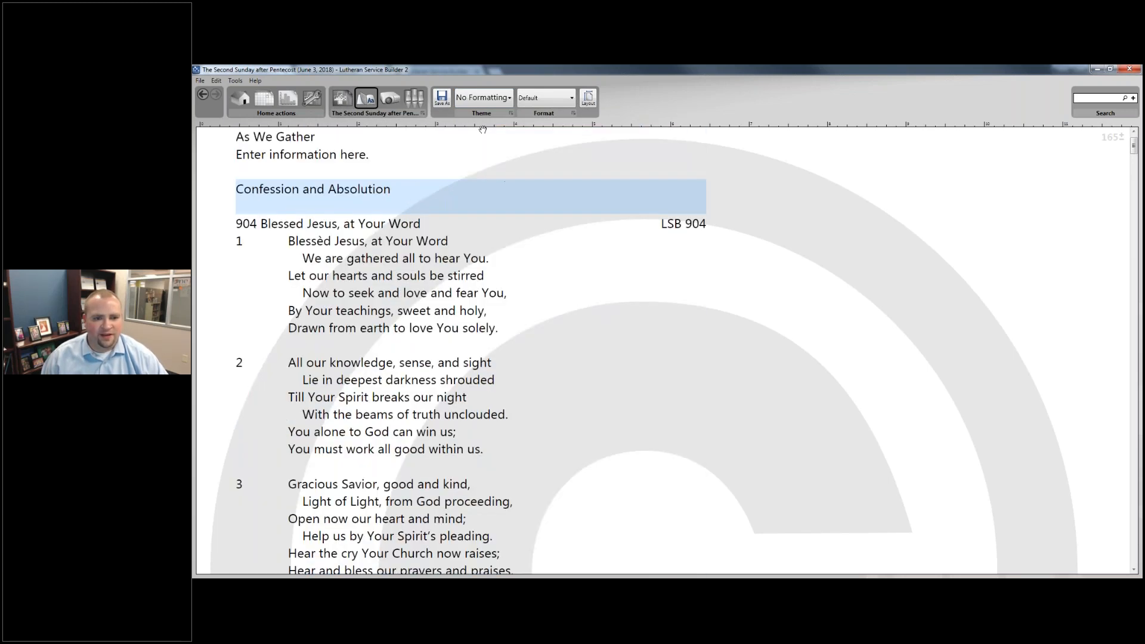
Step: Try the Times New Roman theme on the bulletin, followed by the Large Print theme
left_click(483, 97)
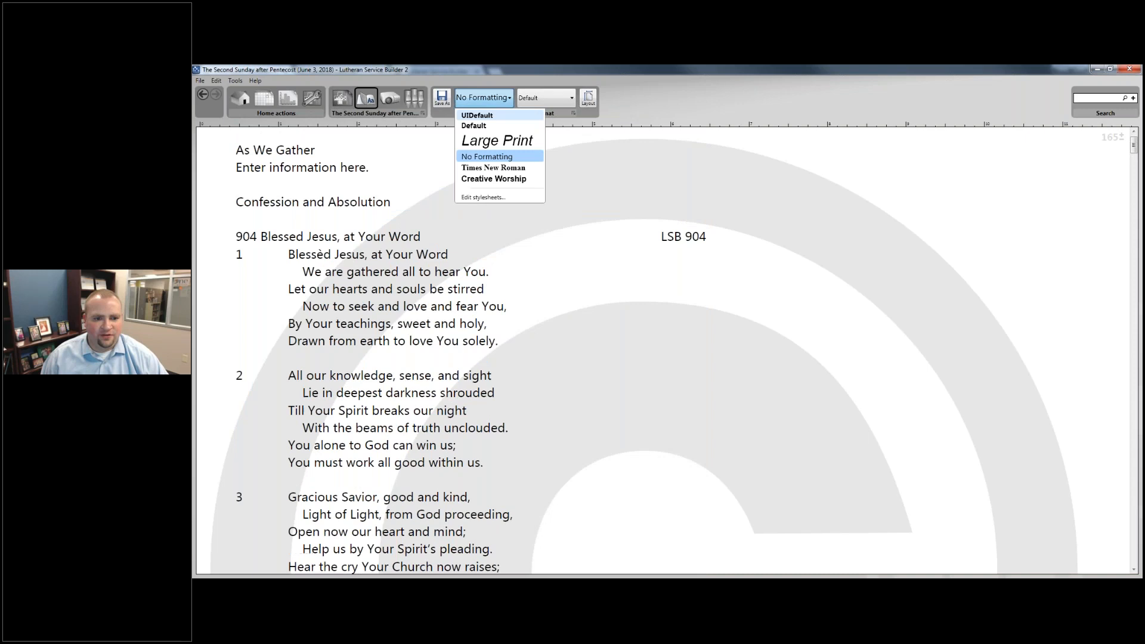
left_click(479, 169)
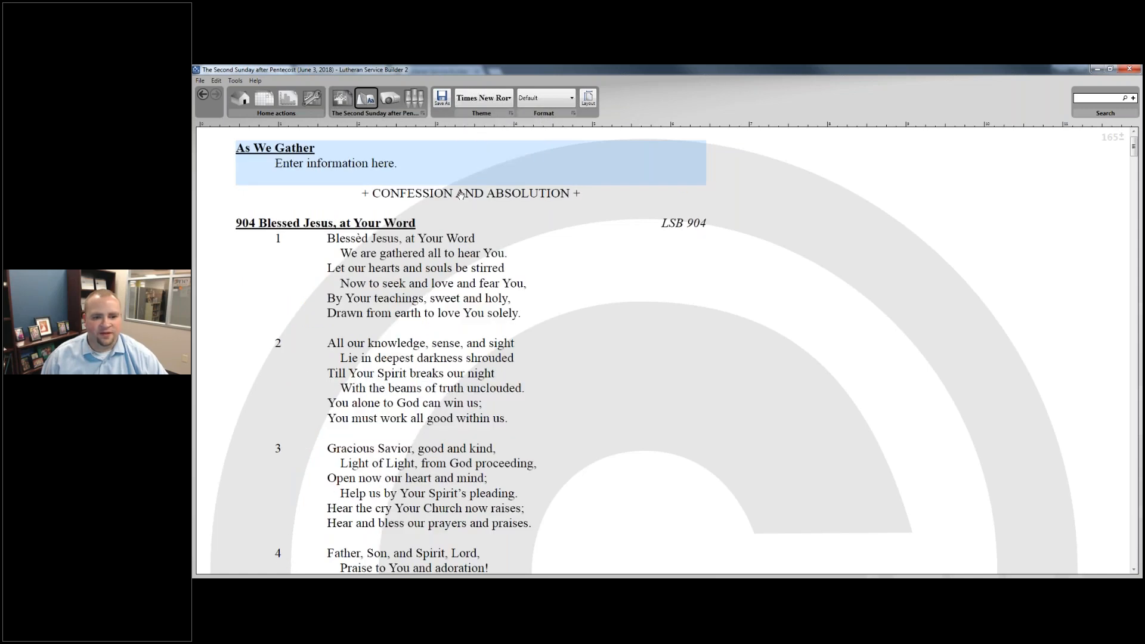
left_click(465, 234)
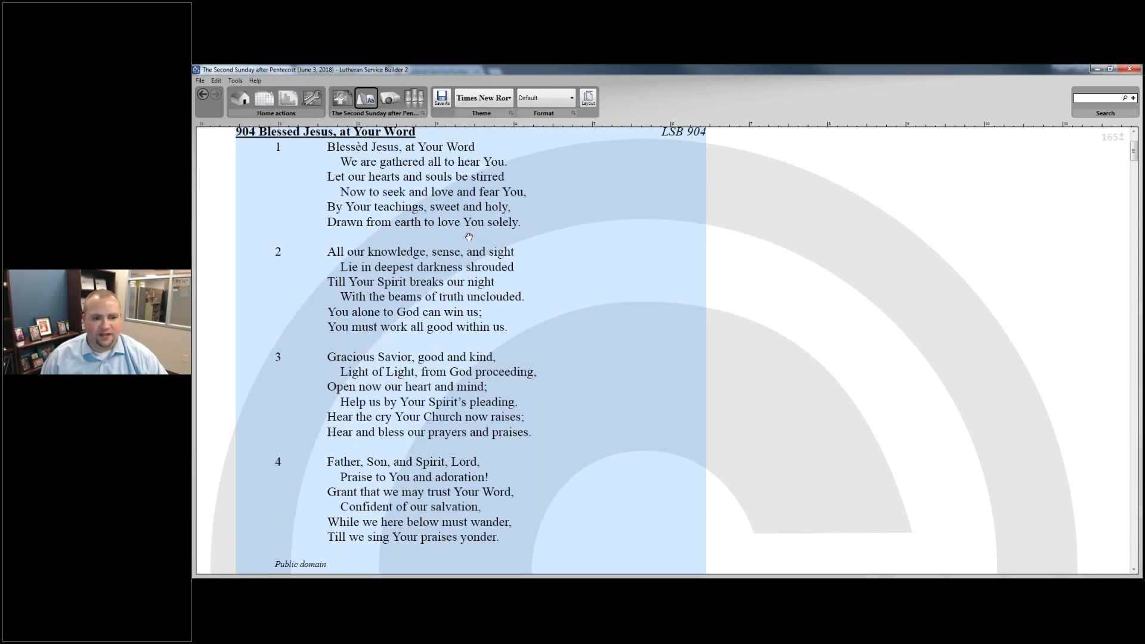
left_click(466, 227)
left_click(484, 98)
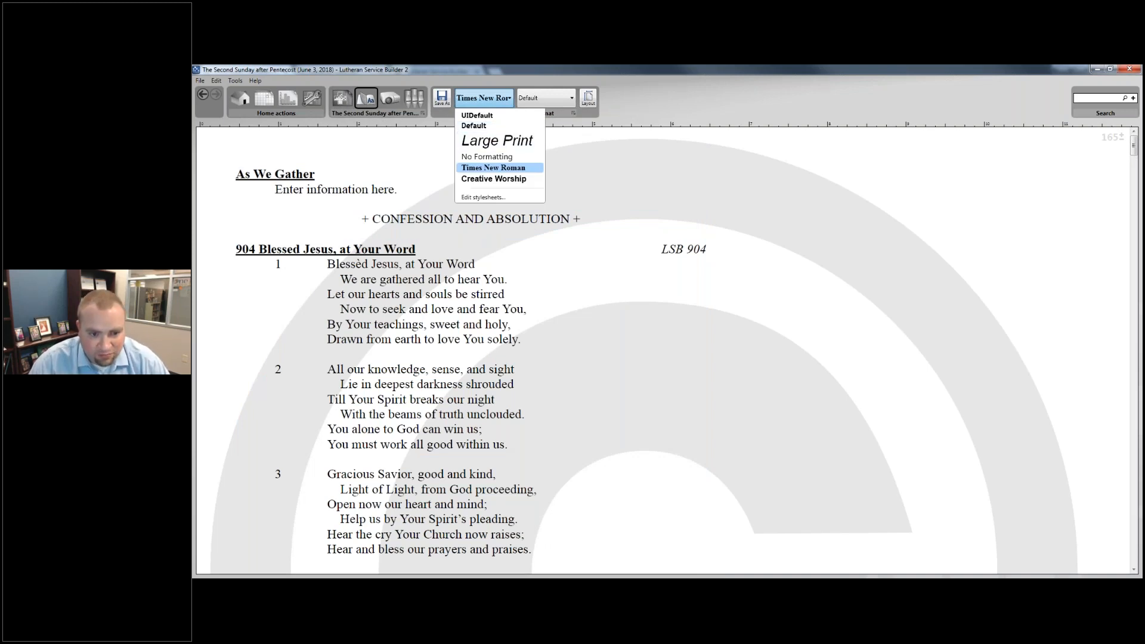
left_click(497, 141)
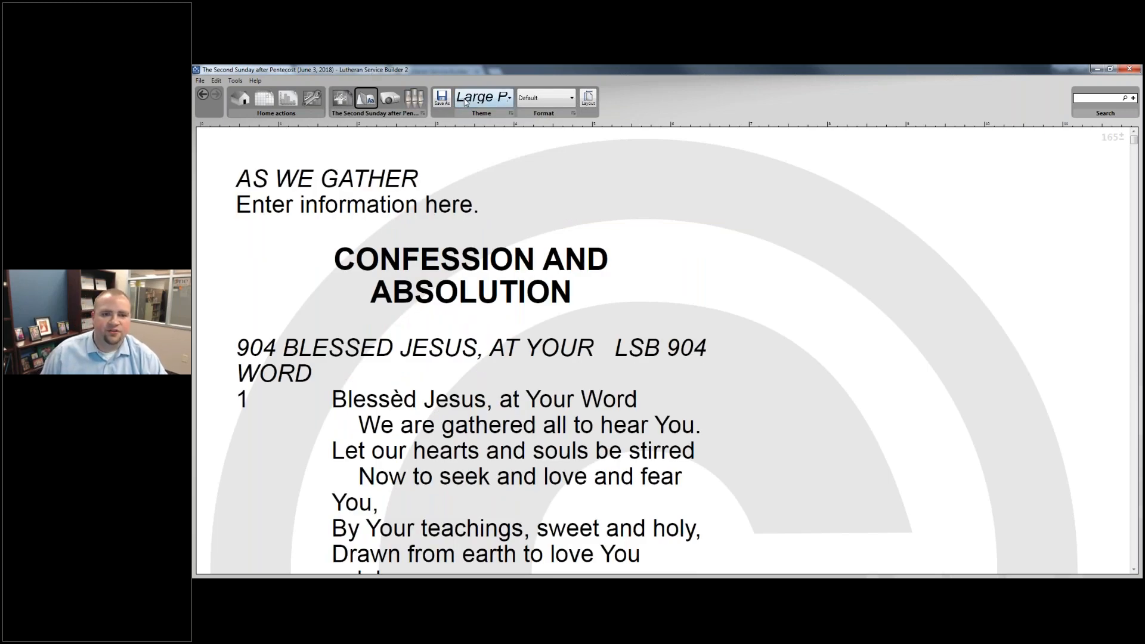
Step: Examine the font settings of the Rubric and Body styles in the stylesheet editor without saving changes
left_click(482, 98)
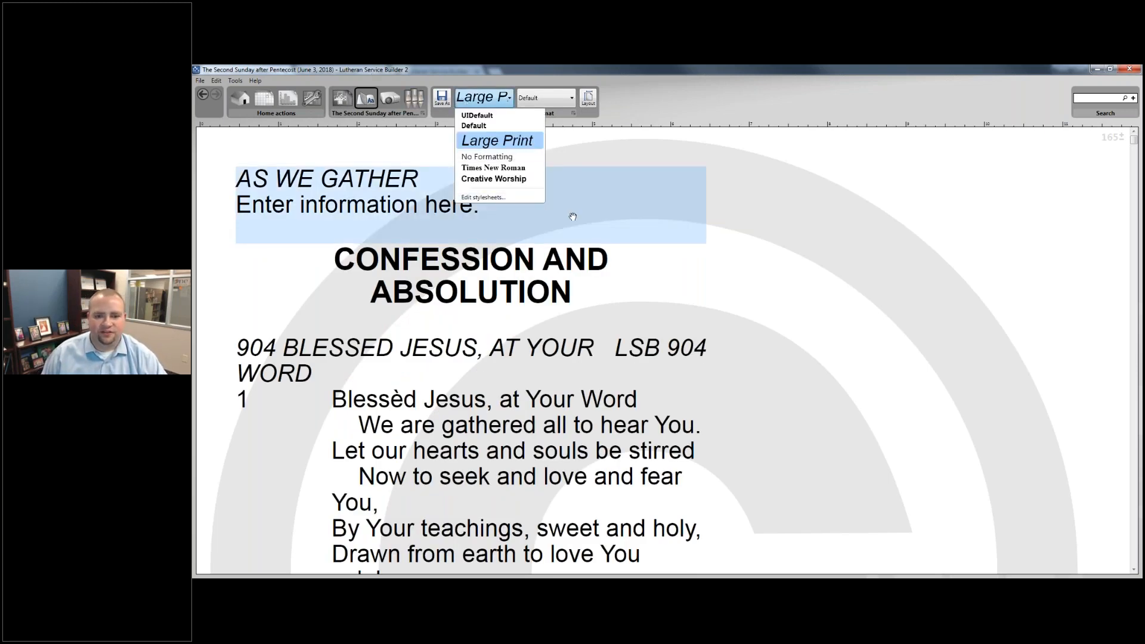
left_click(483, 196)
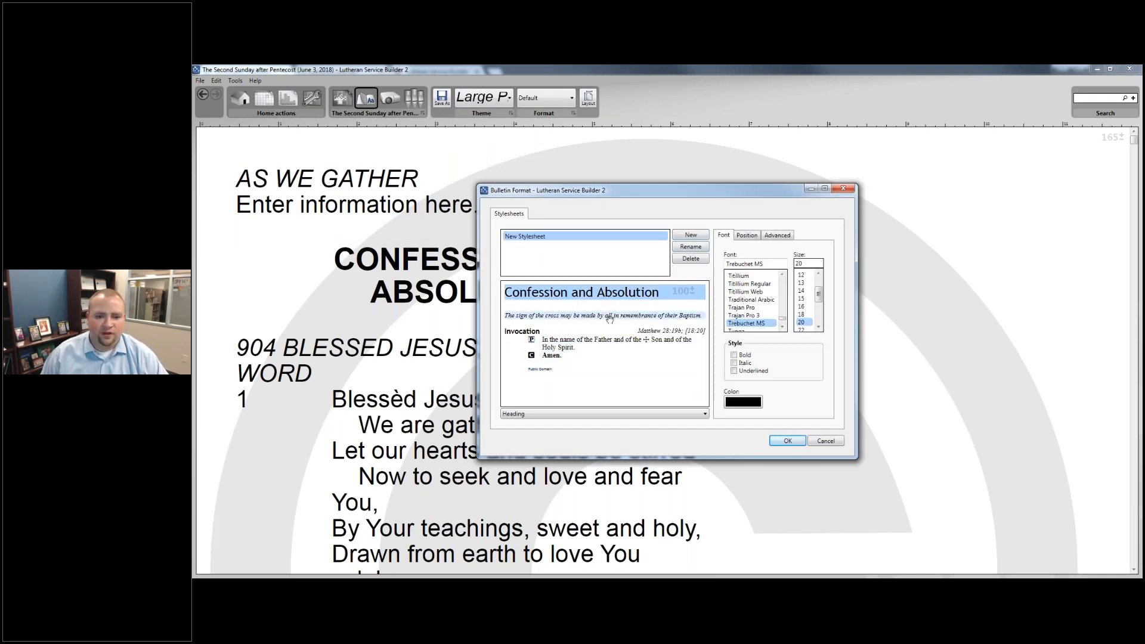
left_click(609, 319)
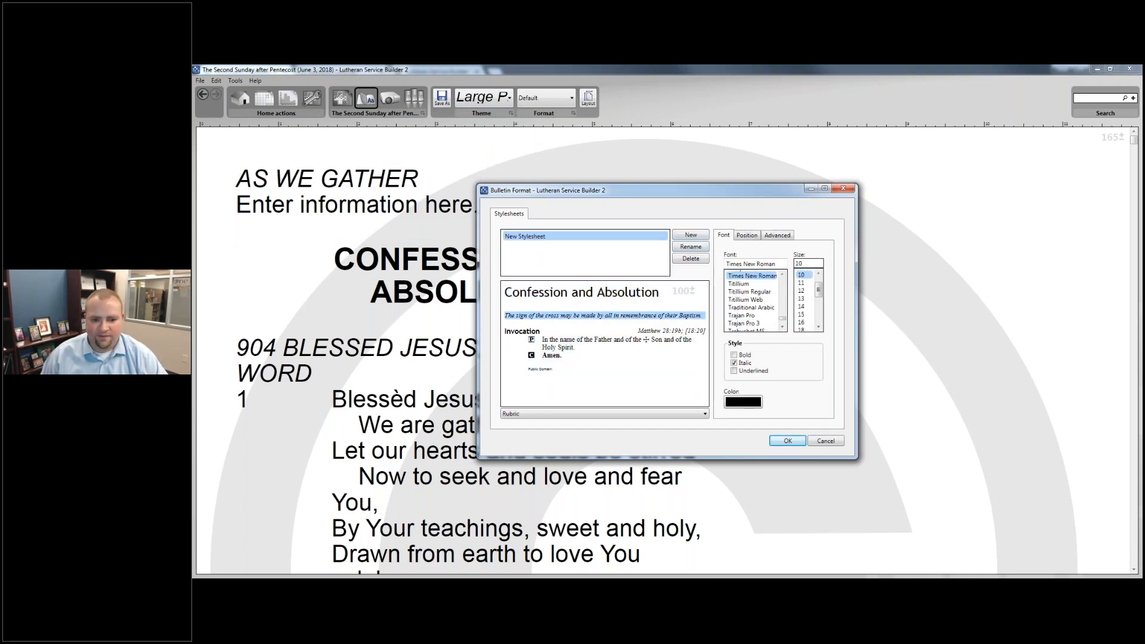
left_click(668, 342)
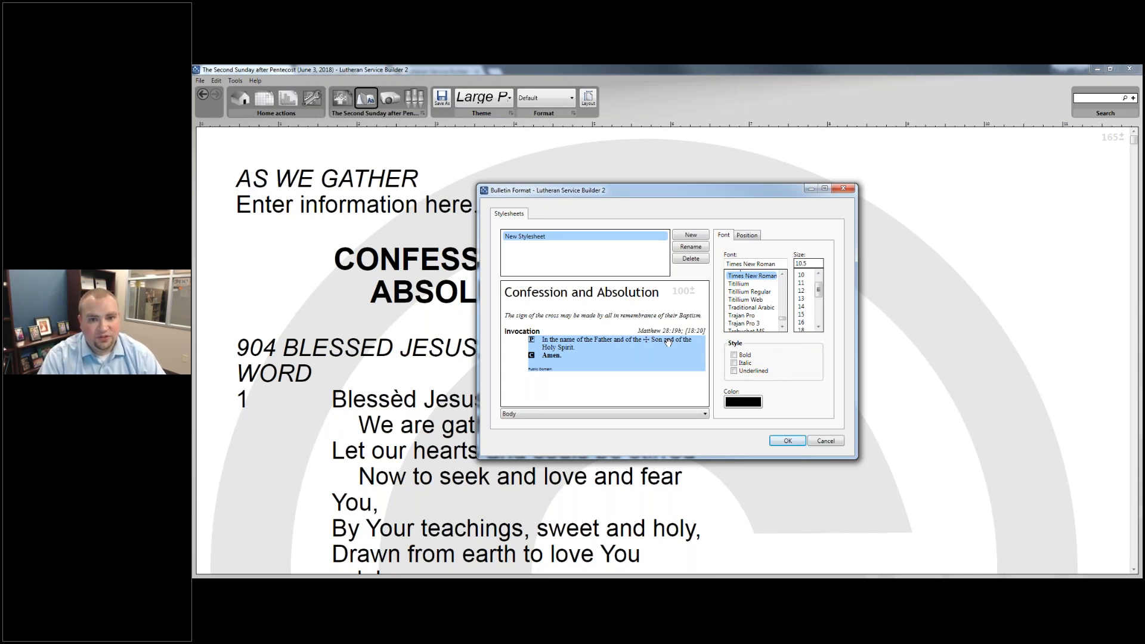
left_click(825, 441)
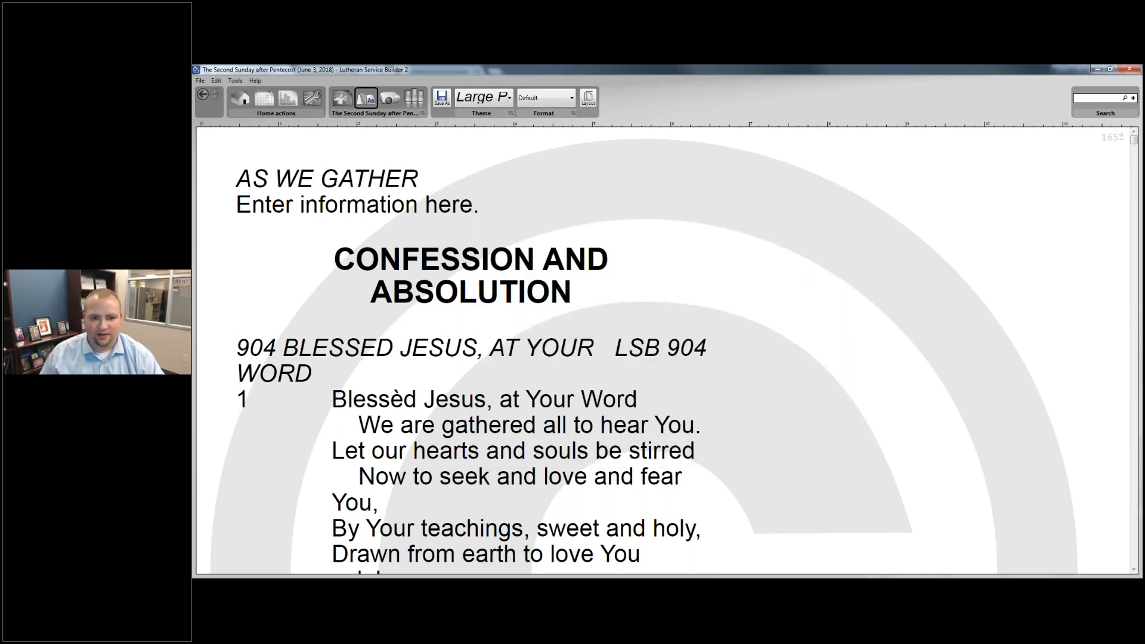
Step: Set the bulletin's service format to Title Only and its theme to Default
left_click(553, 100)
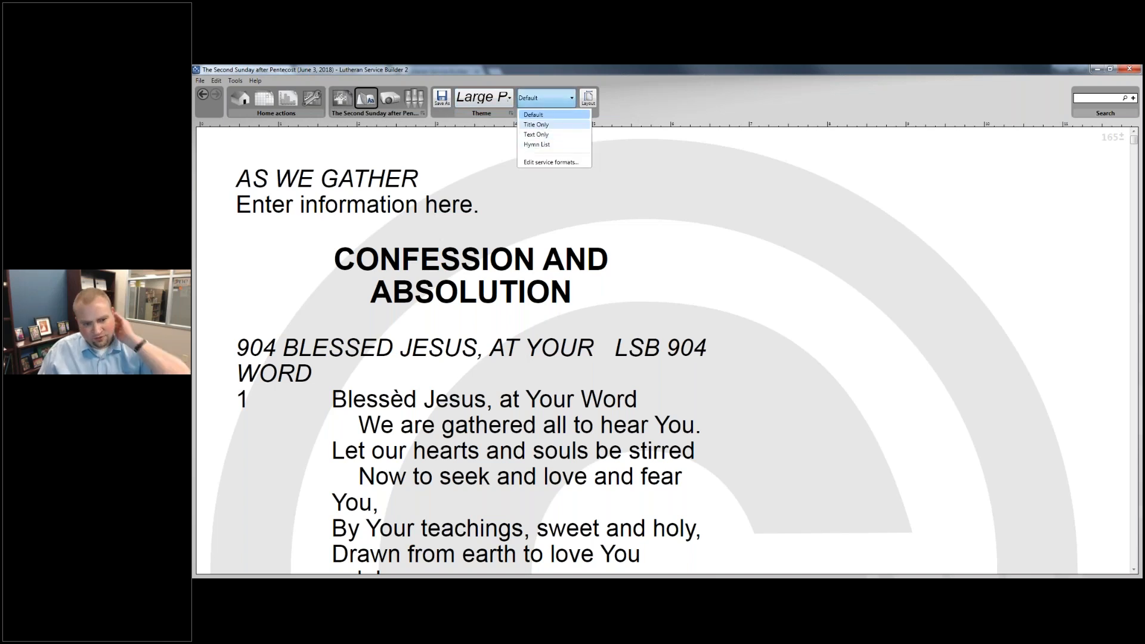
left_click(536, 125)
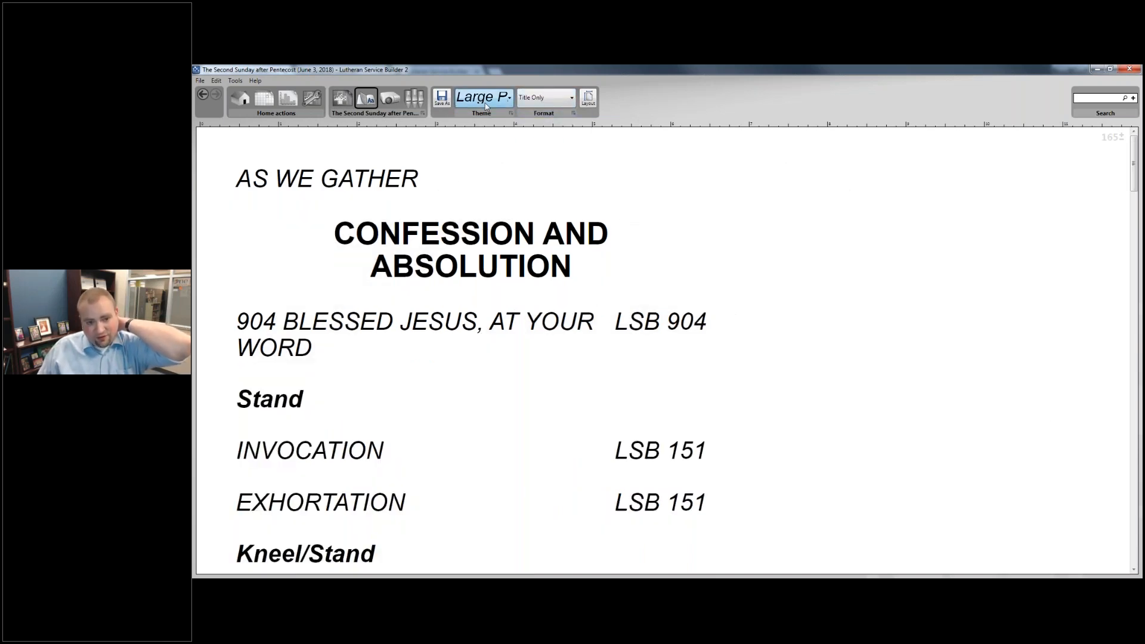
left_click(484, 97)
left_click(474, 125)
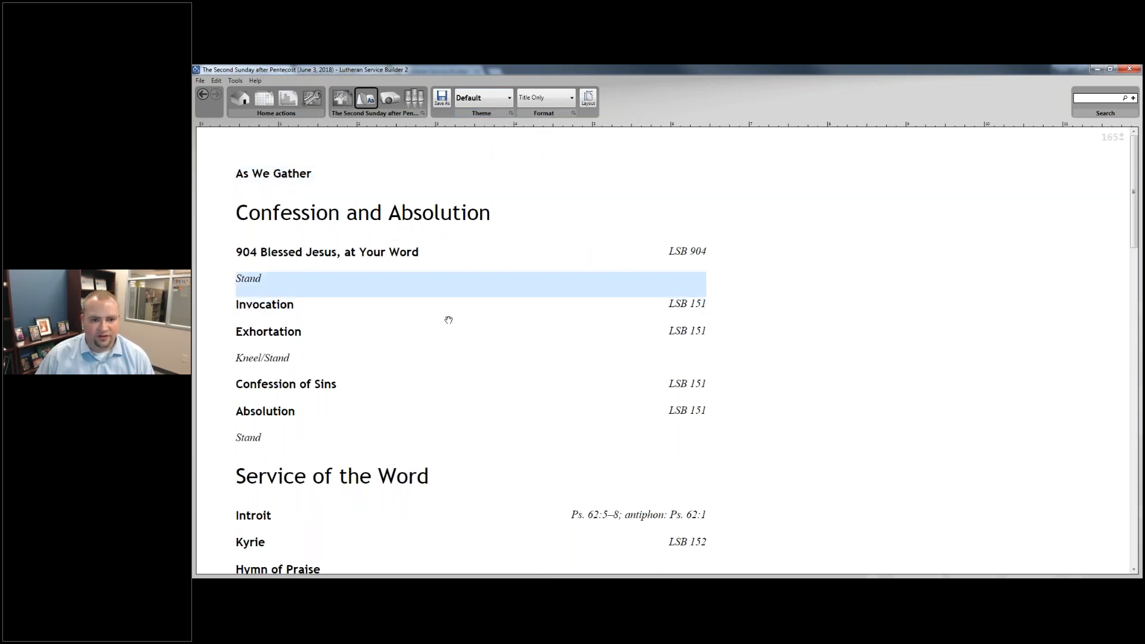
Step: Examine the bulletin layout's paper size choices, margins and music scale without changing them
left_click(589, 97)
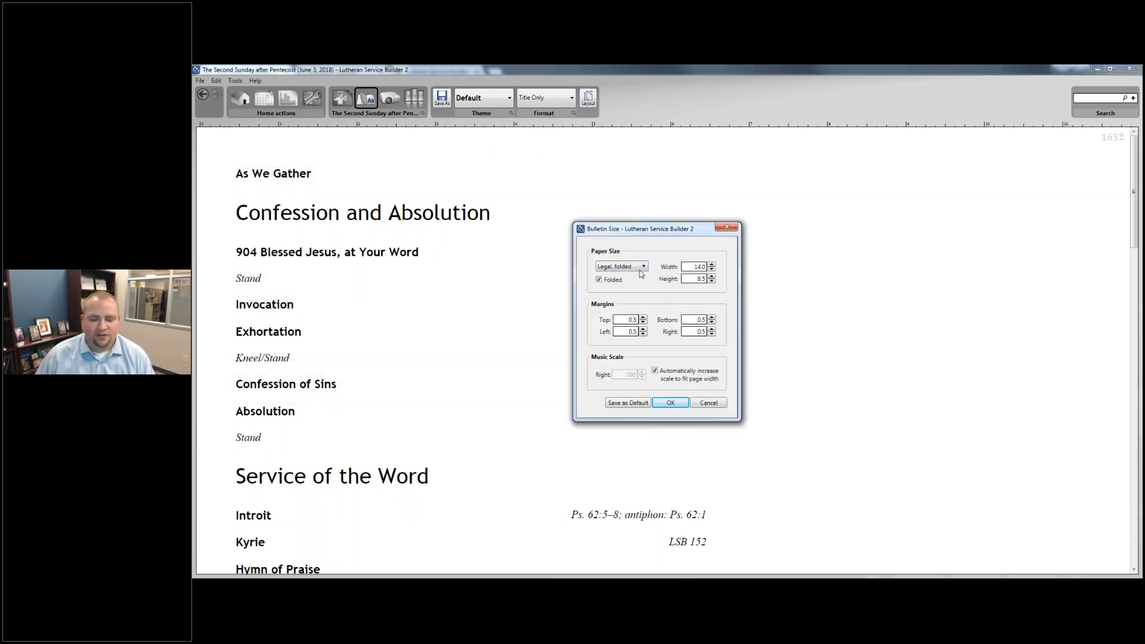
left_click(642, 266)
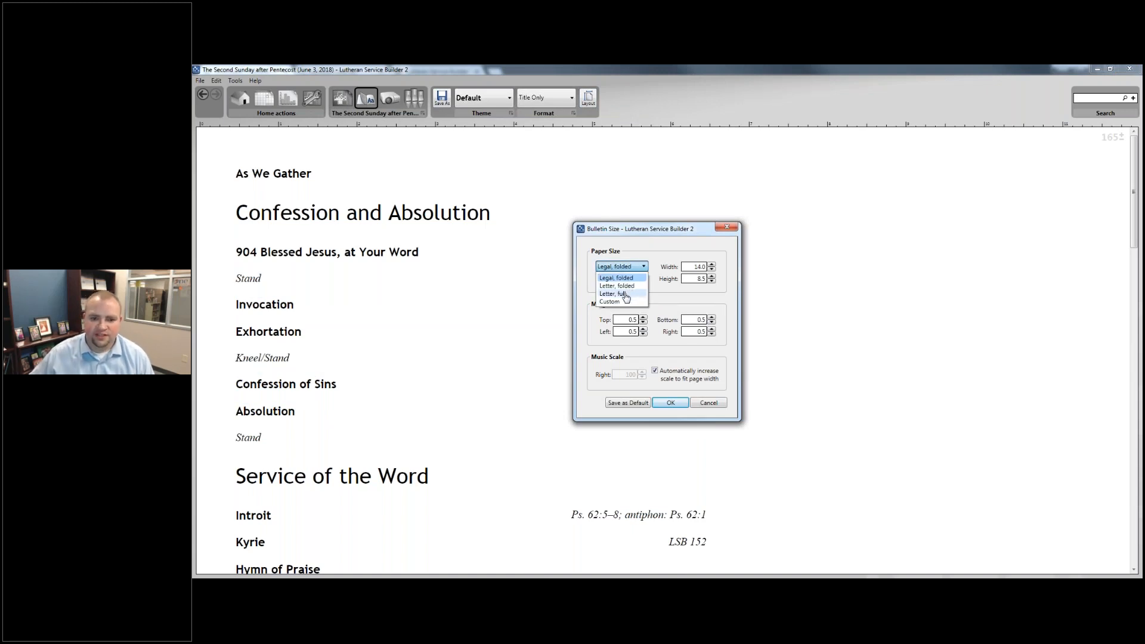
left_click(668, 349)
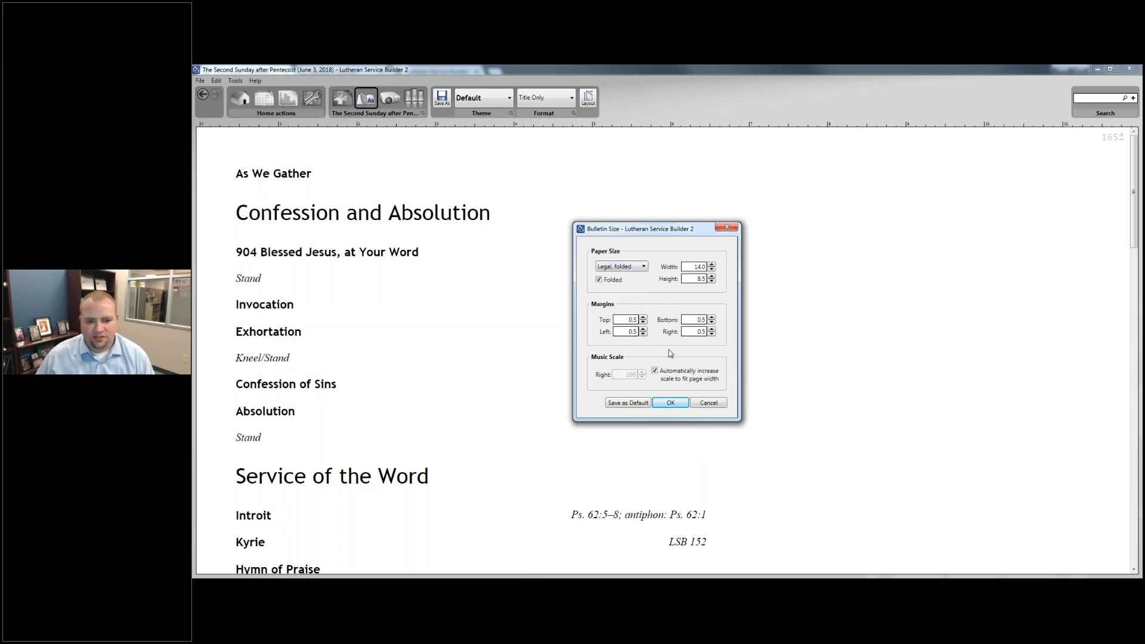
left_click(715, 405)
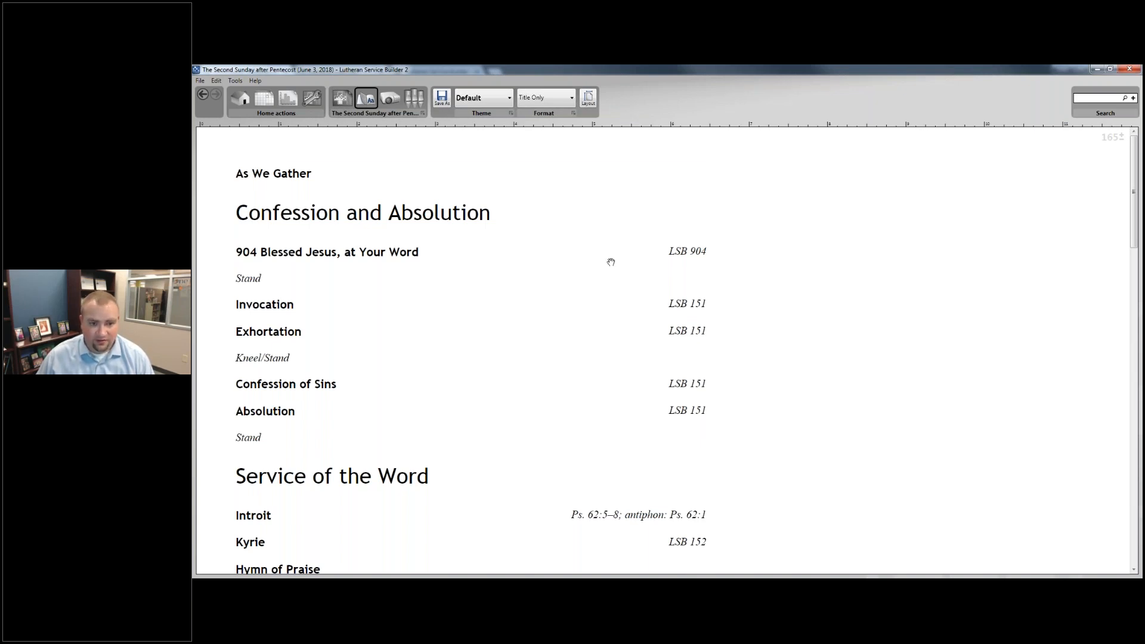
Step: Set the bulletin's theme back to UIDefault and its service format back to Default
left_click(508, 98)
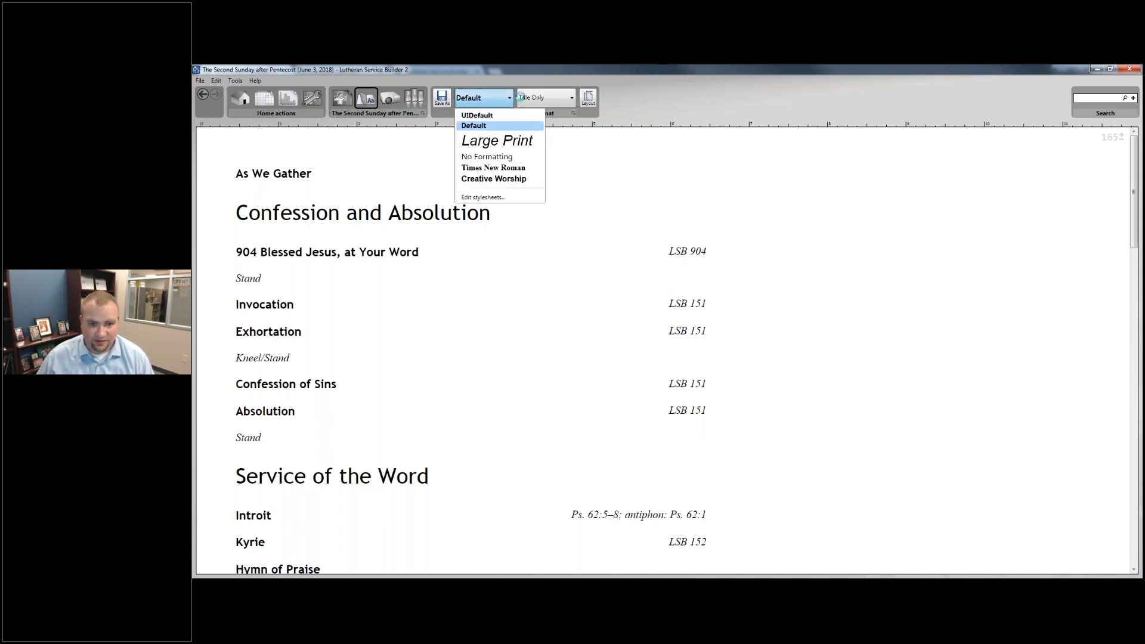
left_click(543, 99)
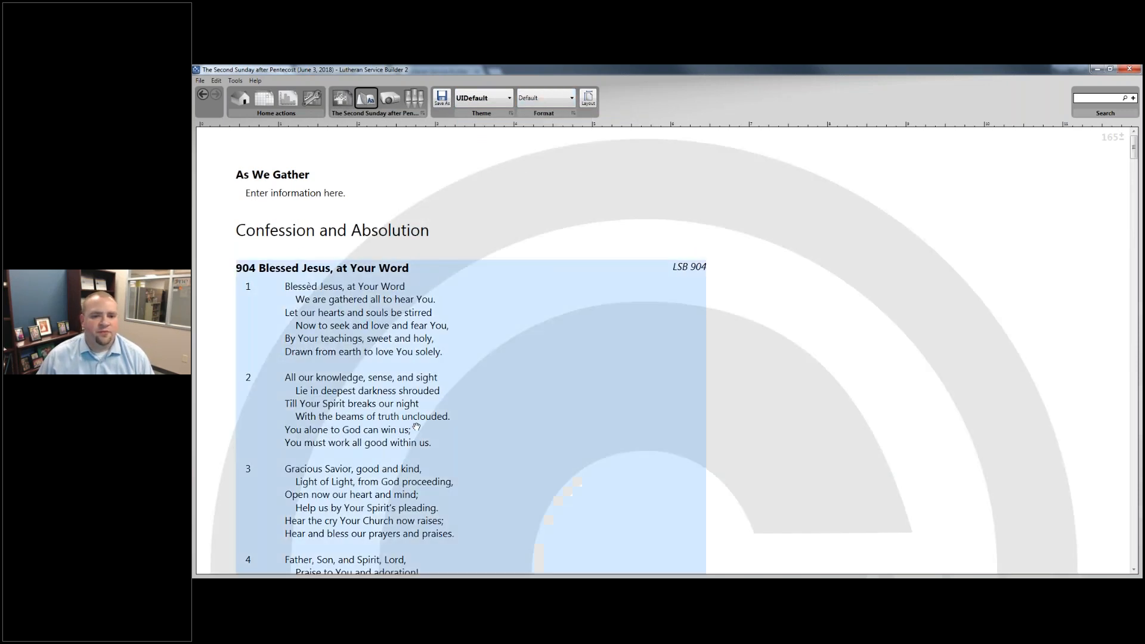
Step: Show the melody instead of the plain text for hymn 904 Blessed Jesus, at Your Word
left_click(405, 364)
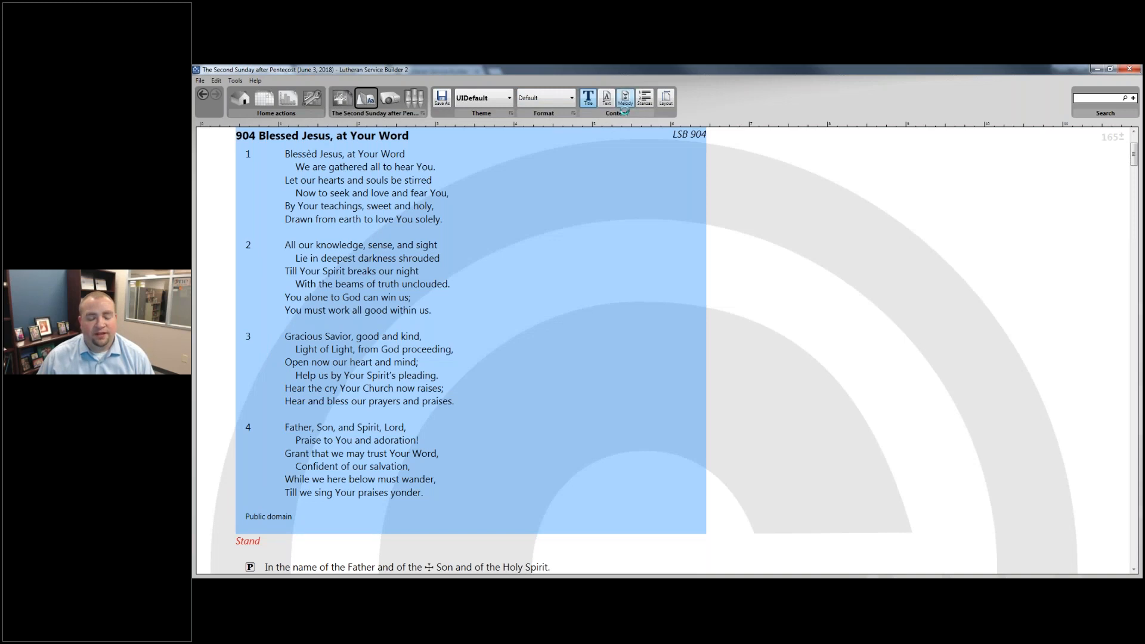
scroll(606, 187, "up", 2)
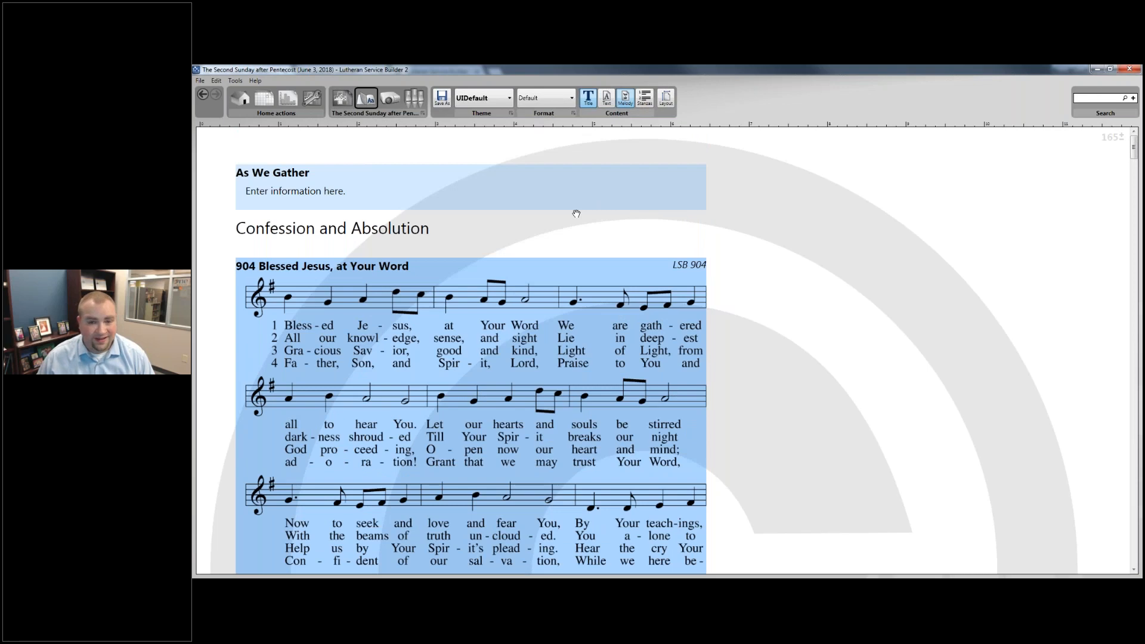
scroll(572, 212, "down", 1)
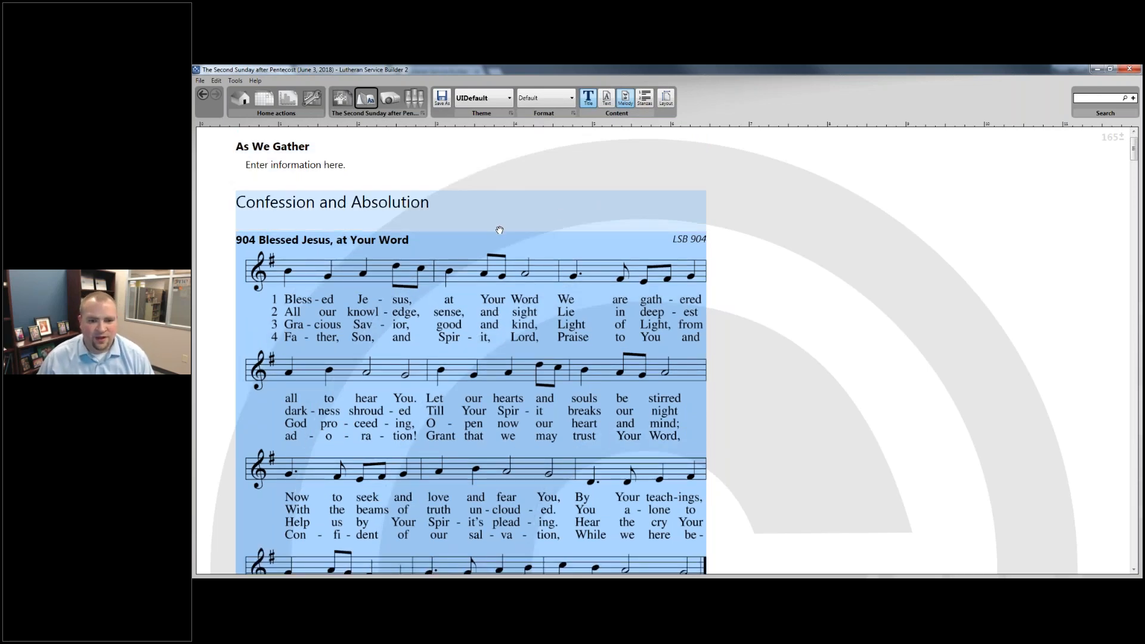
Step: Add psalm tone D to the Introit, keeping its chant pointing
scroll(500, 230, "down", 5)
scroll(492, 231, "down", 3)
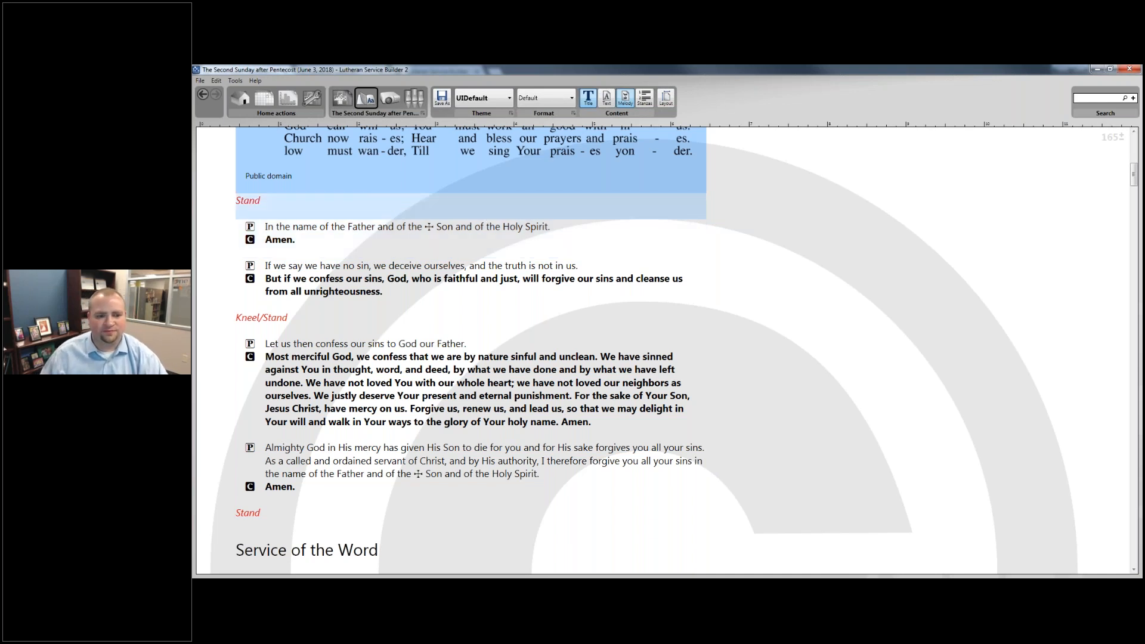
scroll(479, 219, "down", 5)
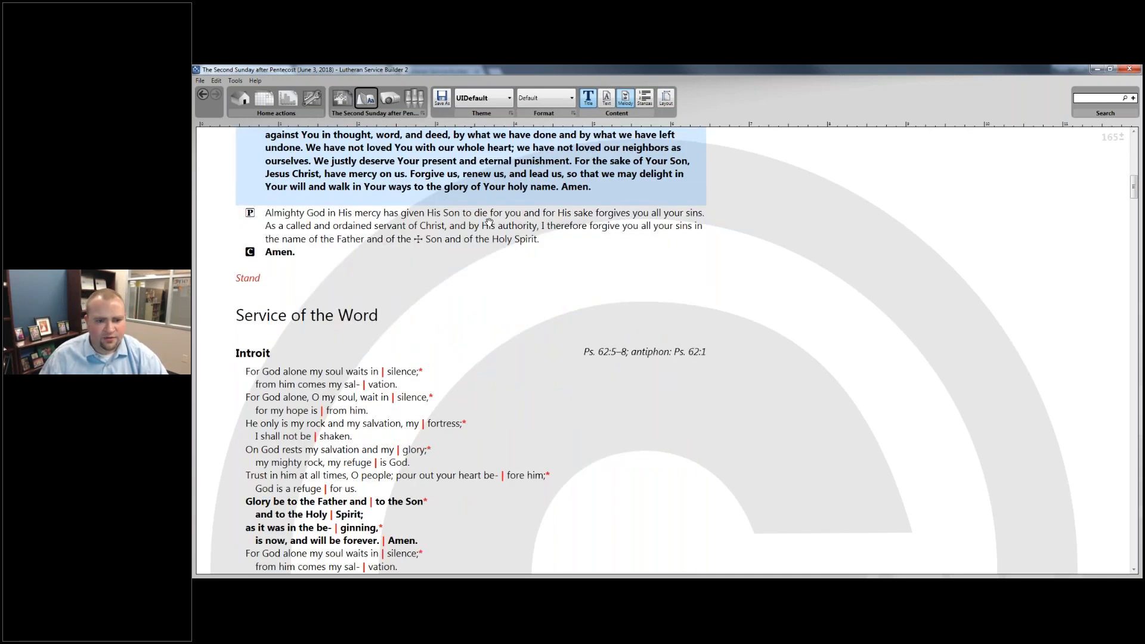
left_click(479, 239)
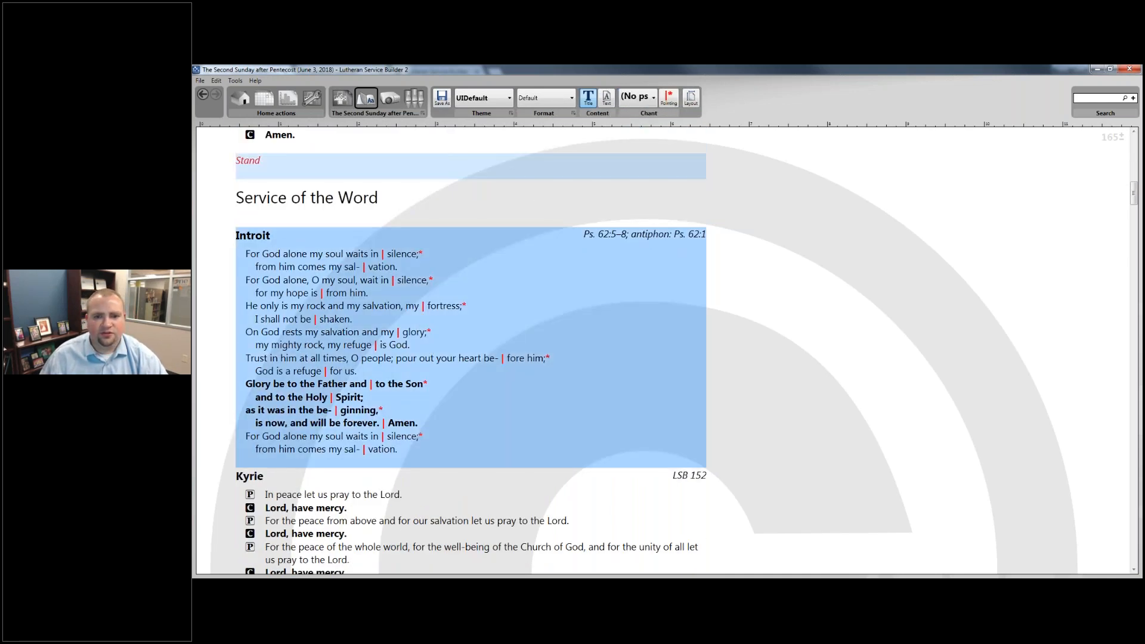
left_click(669, 97)
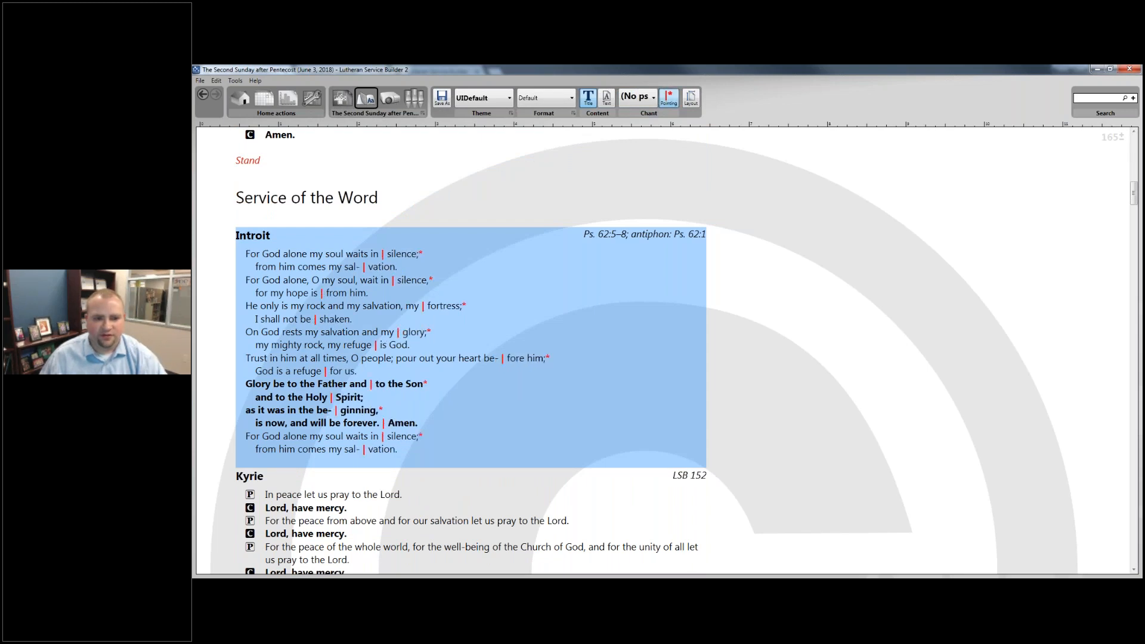
left_click(652, 97)
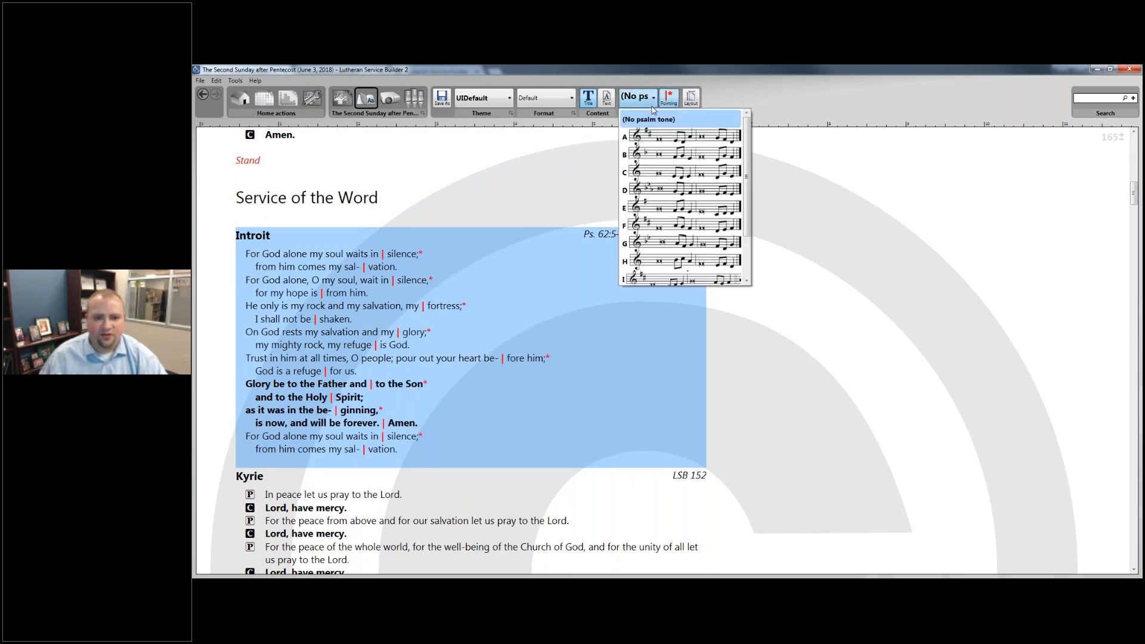
left_click(679, 202)
Step: Show the melody instead of the plain text for the Gloria in Excelsis
scroll(512, 301, "down", 3)
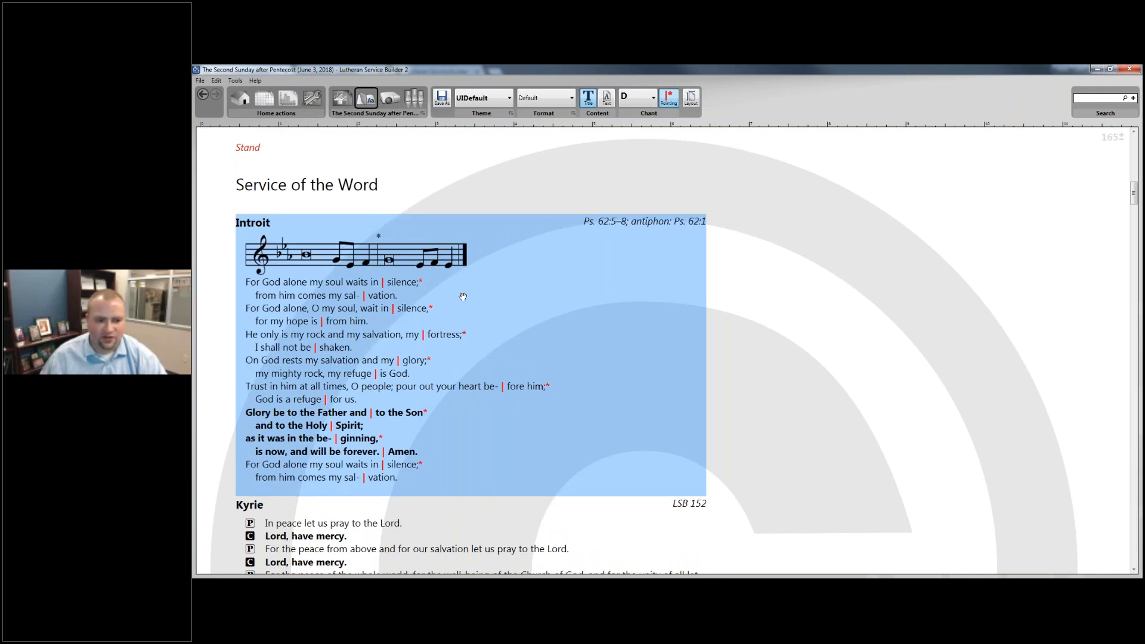
scroll(512, 302, "down", 6)
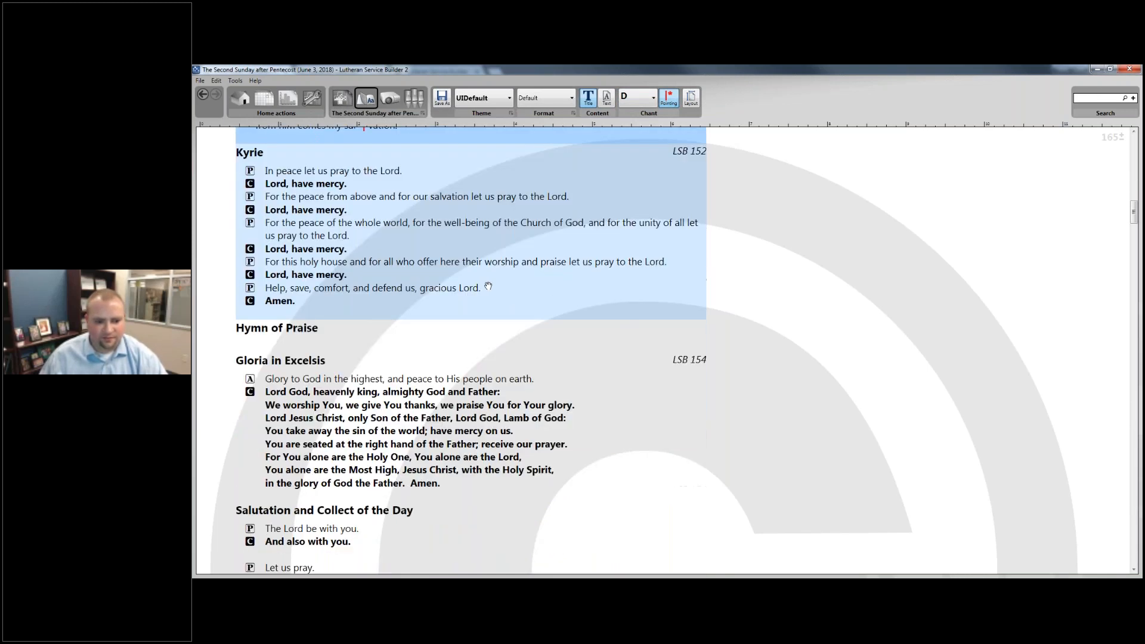
scroll(484, 288, "down", 1)
left_click(523, 235)
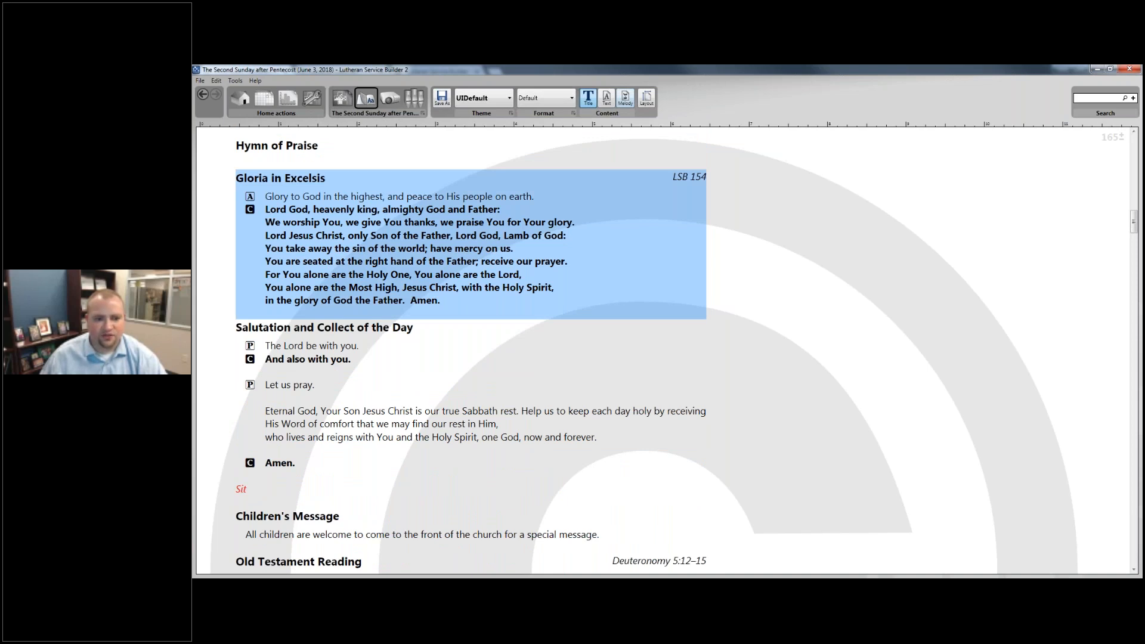
left_click(625, 99)
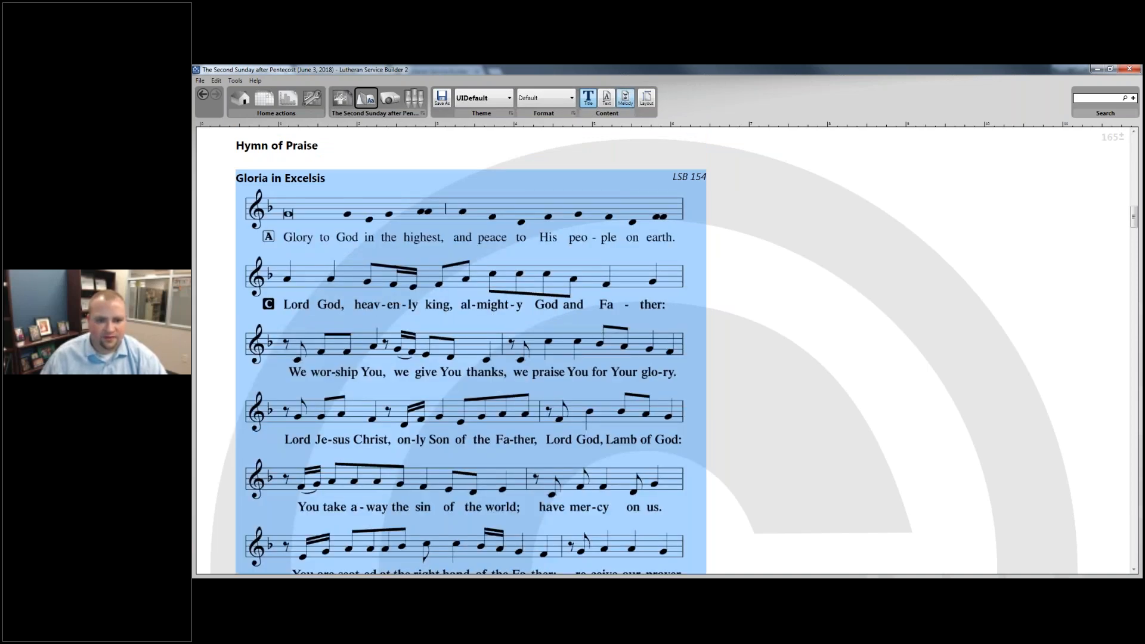
Step: Examine the service format editor's hymn content and caption options without creating a format
scroll(540, 321, "down", 3)
left_click(540, 317)
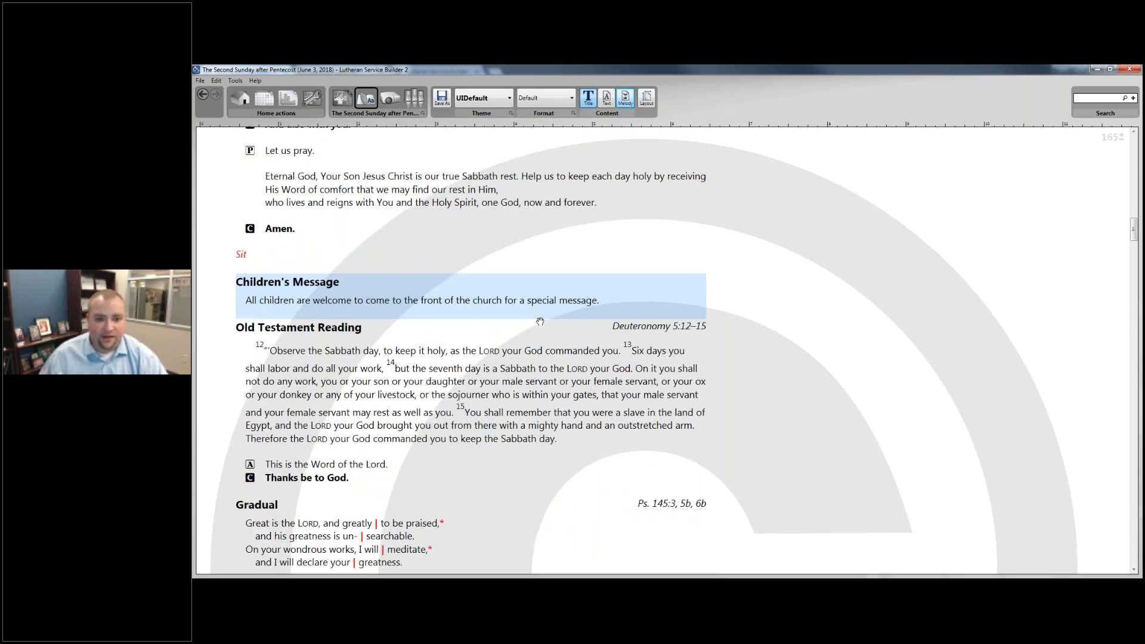
scroll(540, 322, "down", 3)
left_click(547, 98)
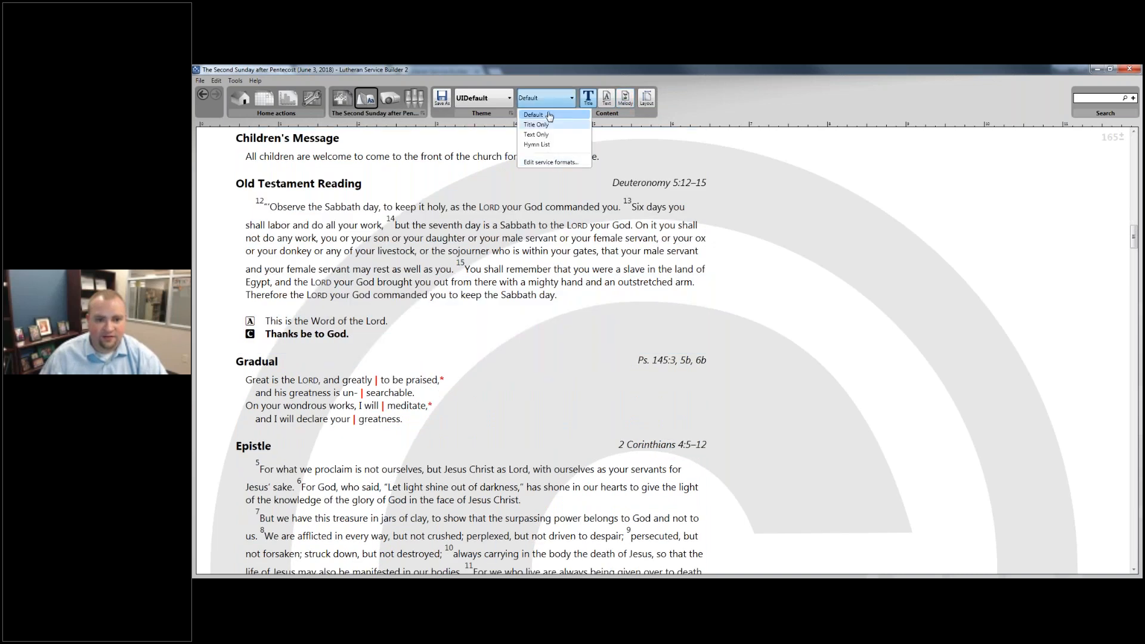
left_click(551, 163)
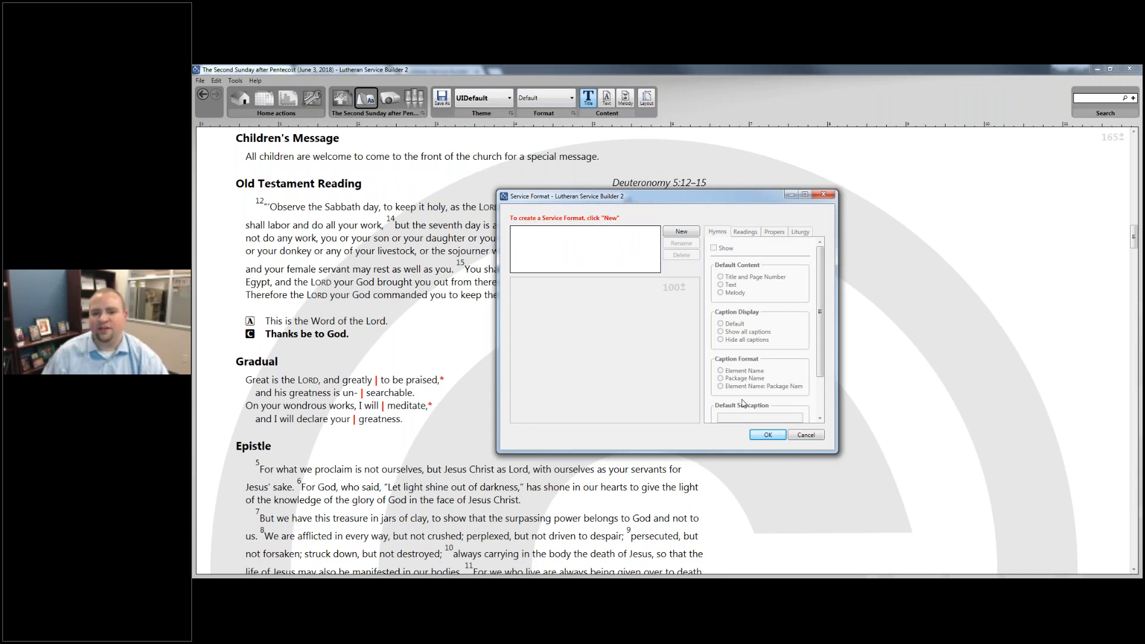
left_click(822, 197)
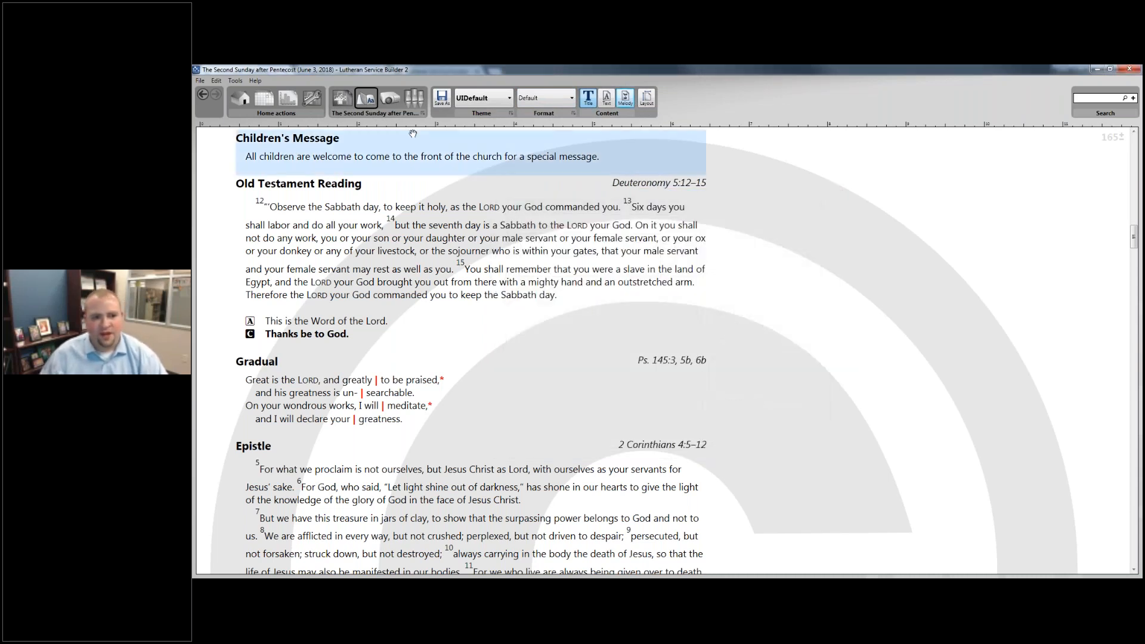
Step: Switch the June 3 service from the bulletin to the presentation slide view
left_click(396, 100)
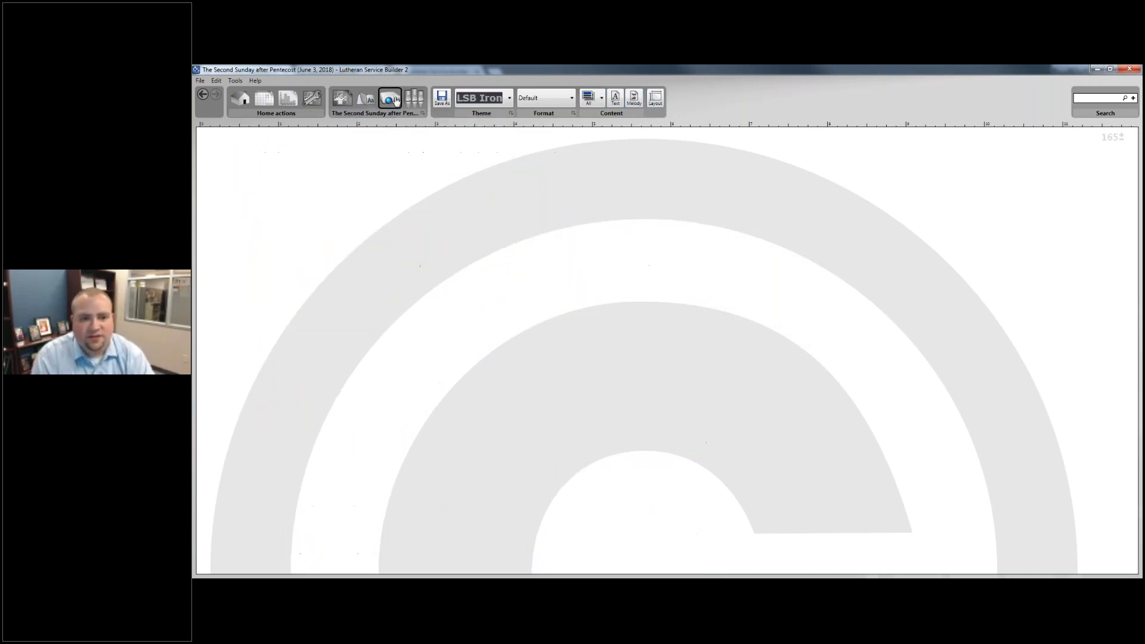
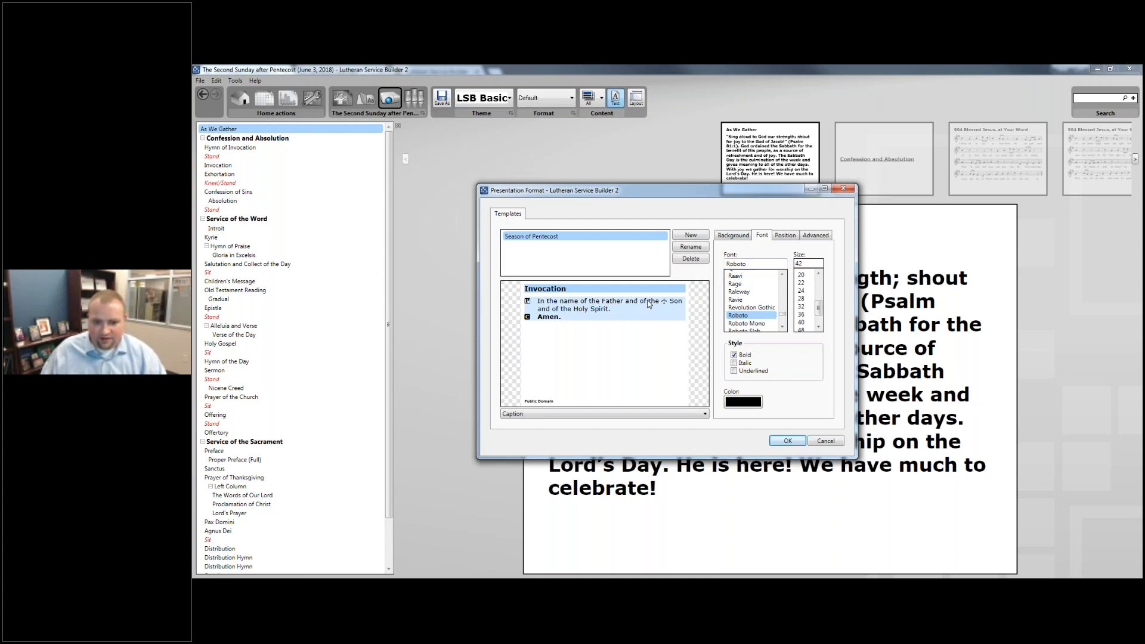
Step: Set the Season of Pentecost template's copyright, body and heading text to the Roboto font
left_click(540, 400)
left_click(596, 415)
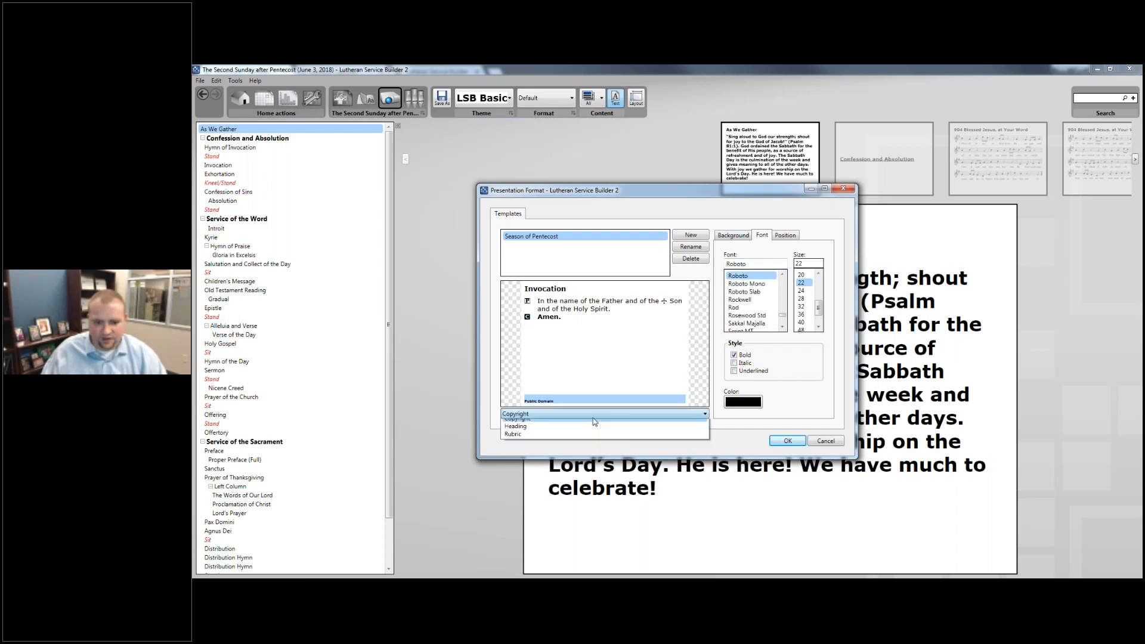
key("Up")
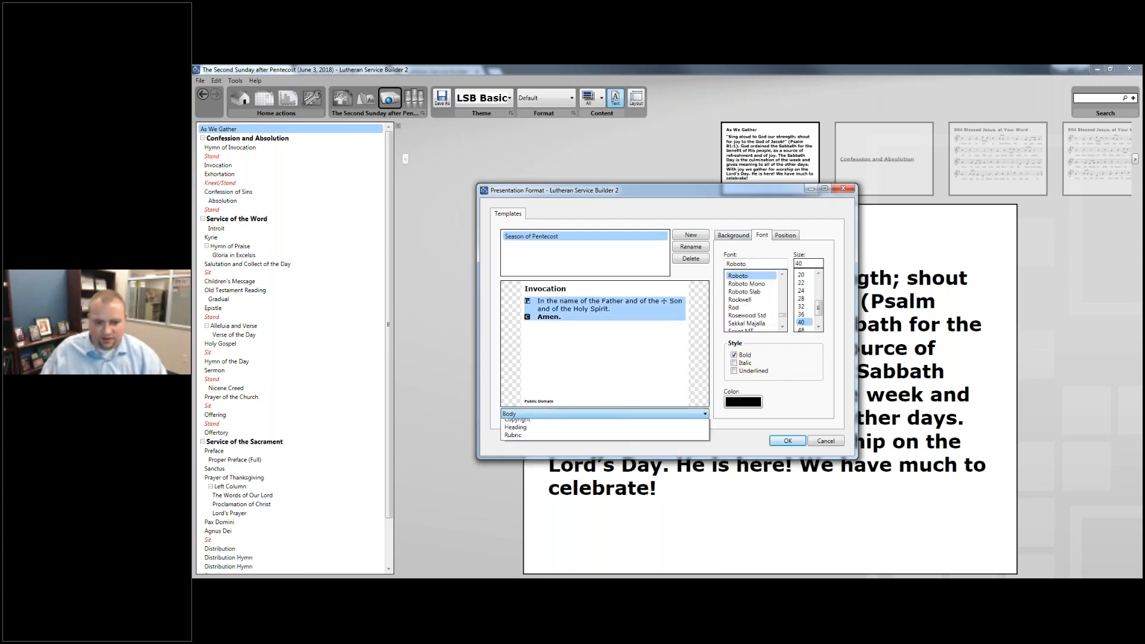
left_click(571, 414)
left_click(571, 413)
left_click(571, 419)
left_click(572, 413)
left_click(571, 448)
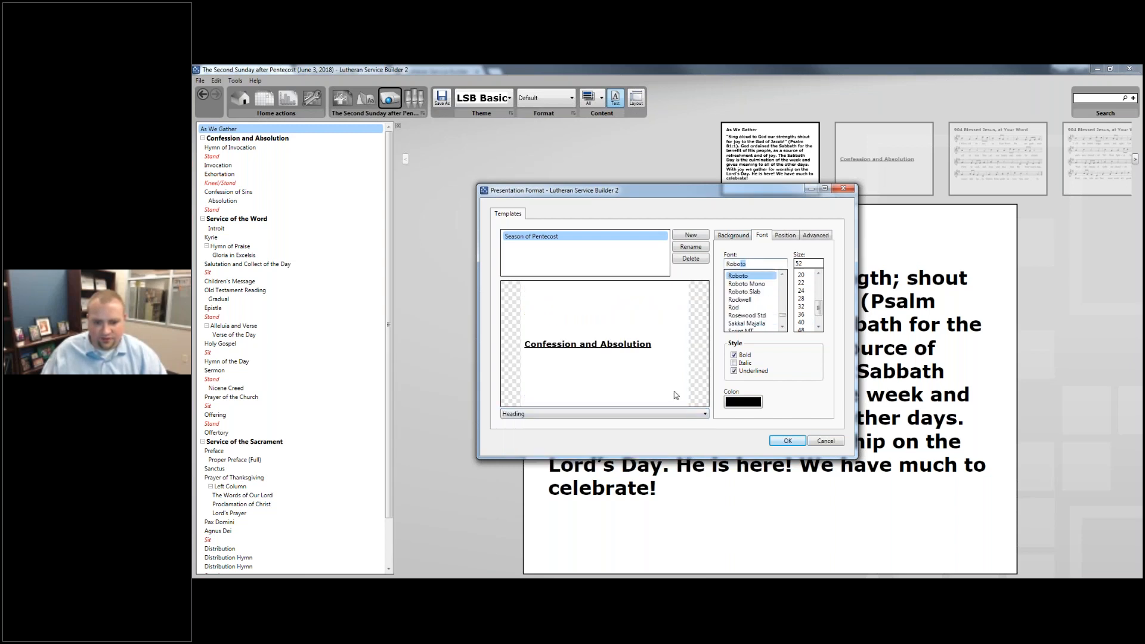
Step: Set the template's rubric text to Roboto in dark red (FF740101) and apply the template
left_click(644, 413)
left_click(644, 448)
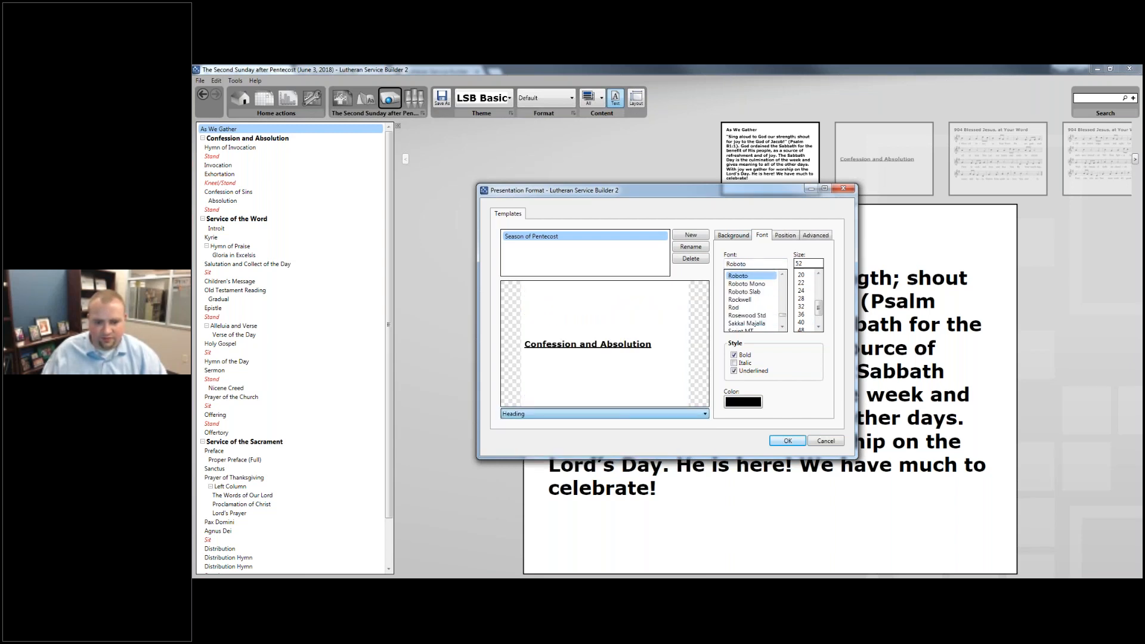
key("Down")
left_click(754, 401)
left_click(697, 323)
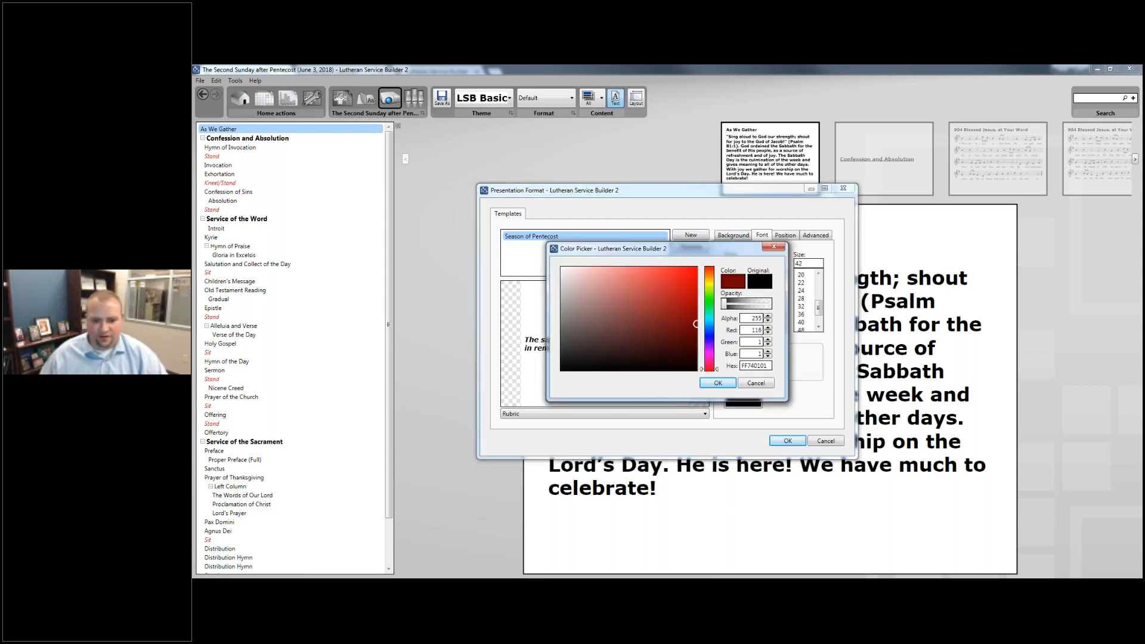
left_click(723, 387)
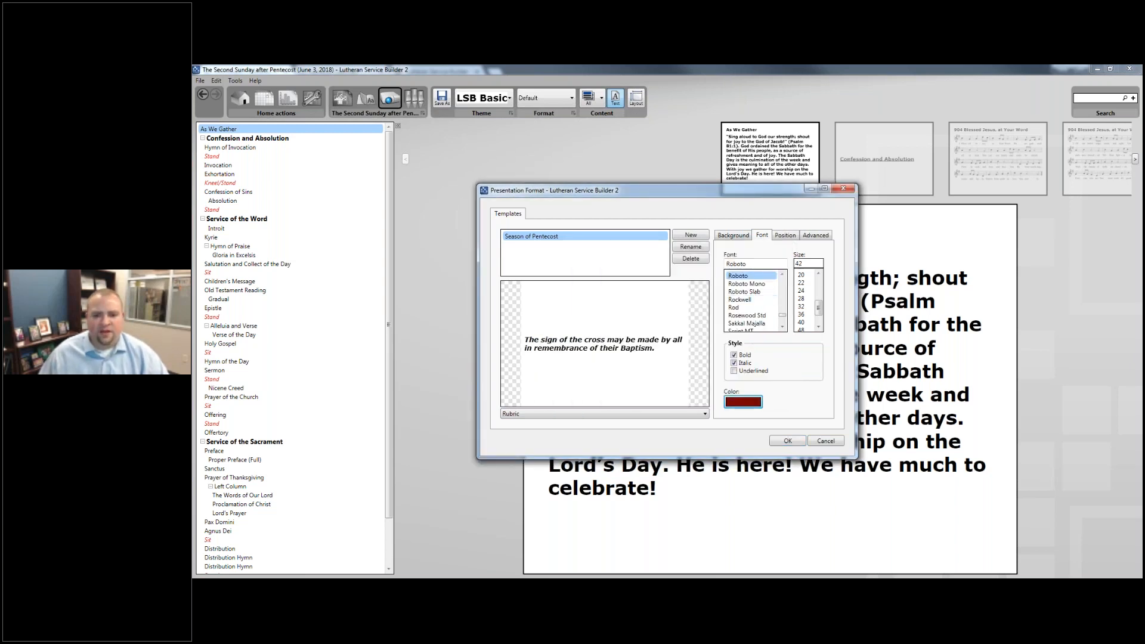
left_click(788, 441)
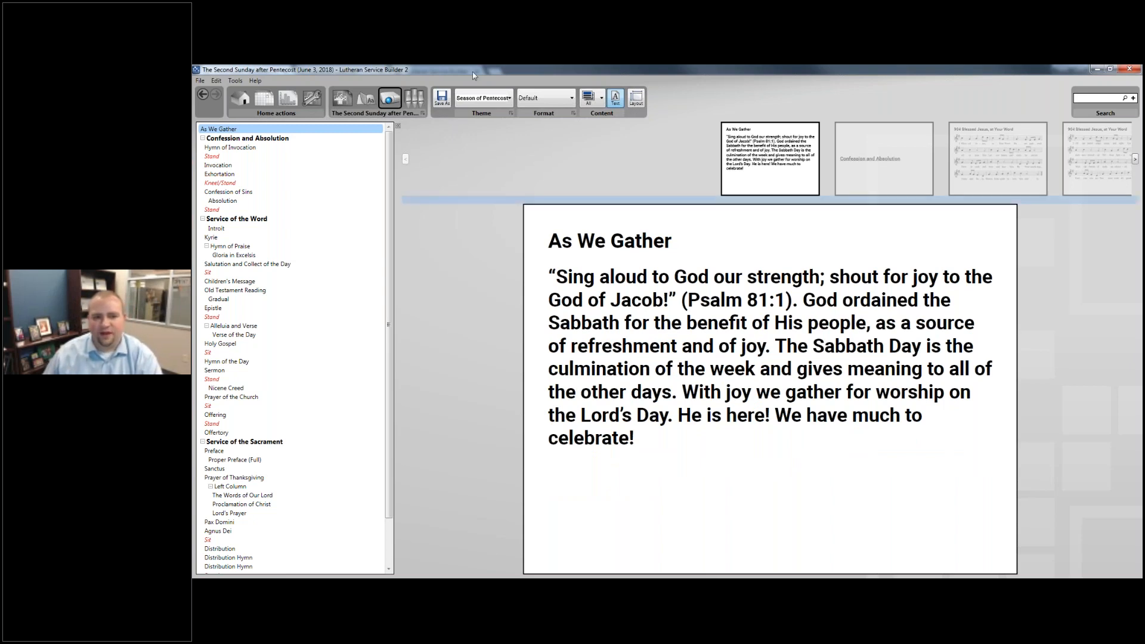
Step: Use the desktop image Pentecost-WS-3 as the Season of Pentecost template's stretched background and apply it to the slides
left_click(490, 101)
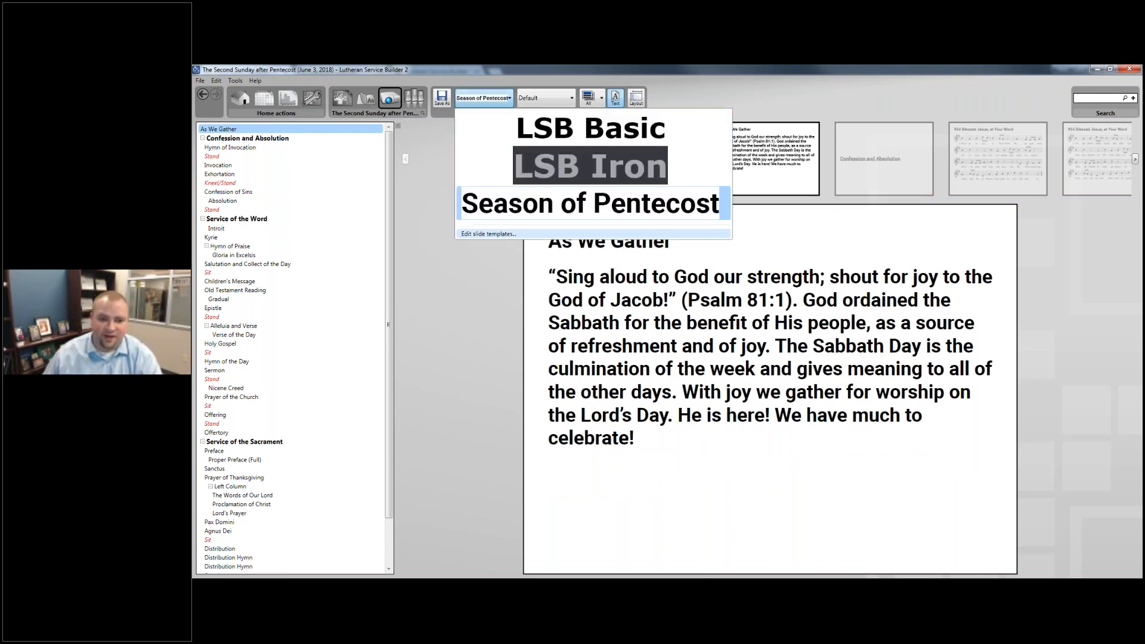
key("Escape")
left_click(511, 114)
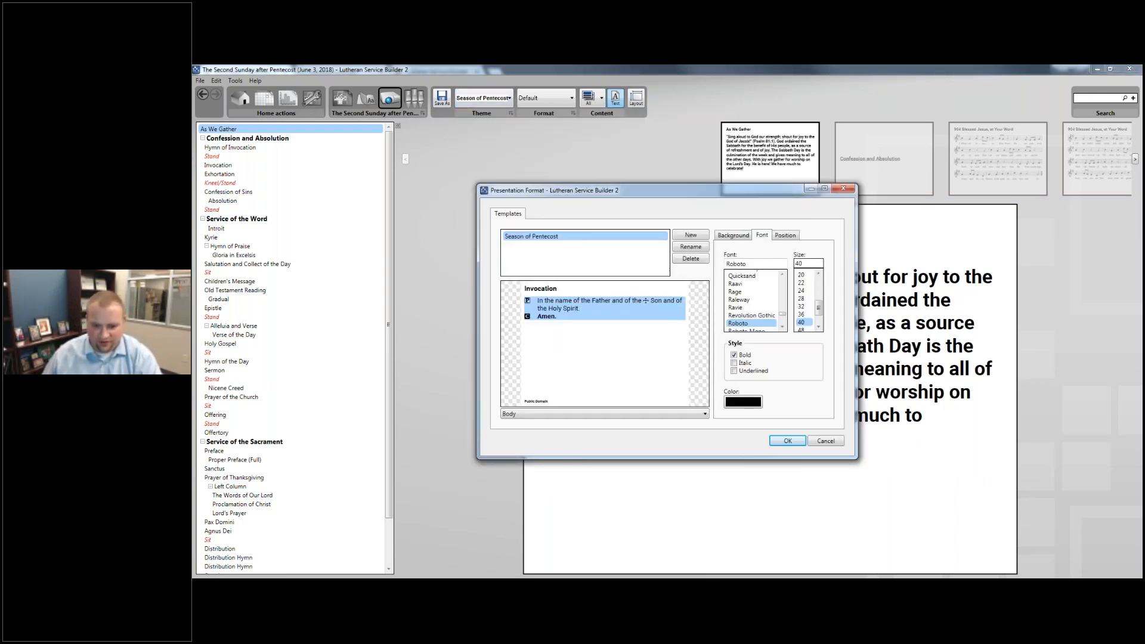
left_click(735, 236)
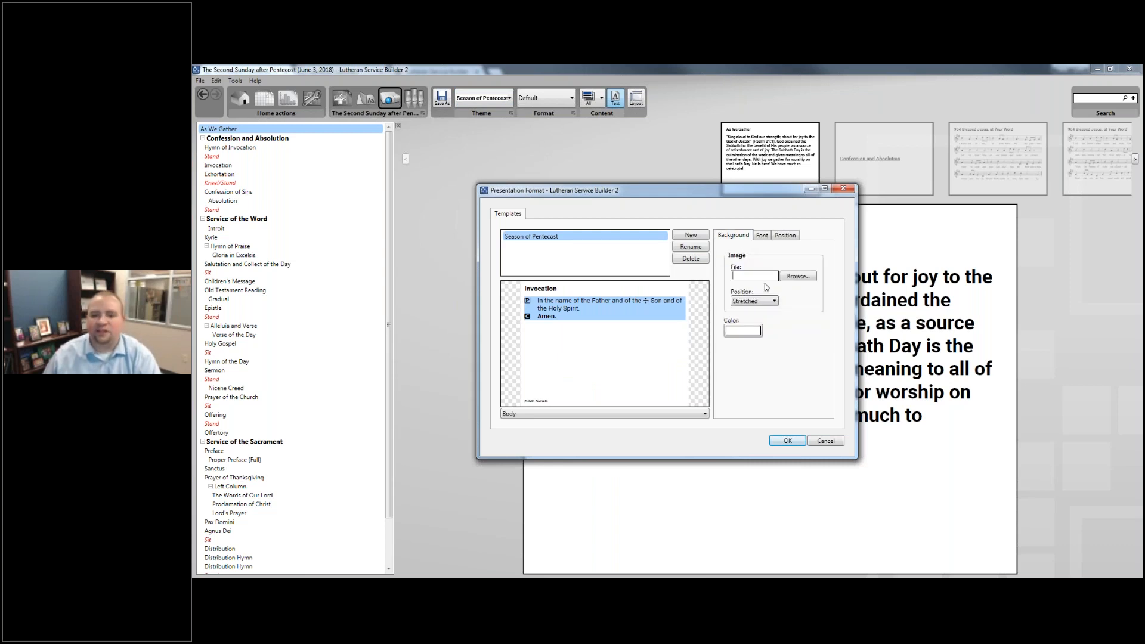
left_click(799, 277)
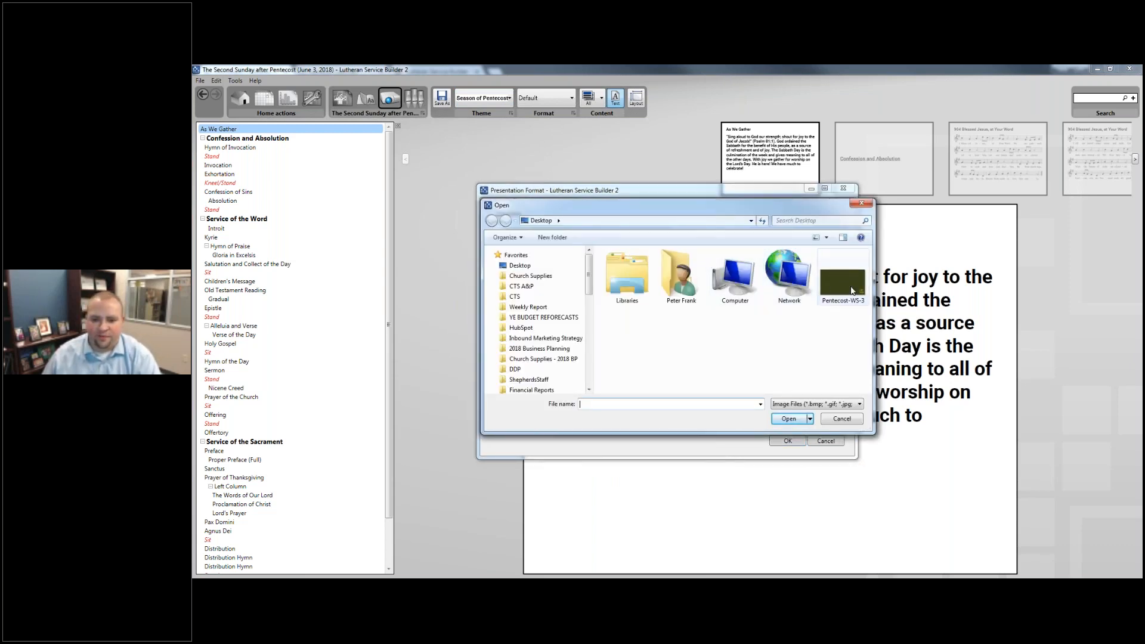
left_click(849, 287)
double_click(848, 283)
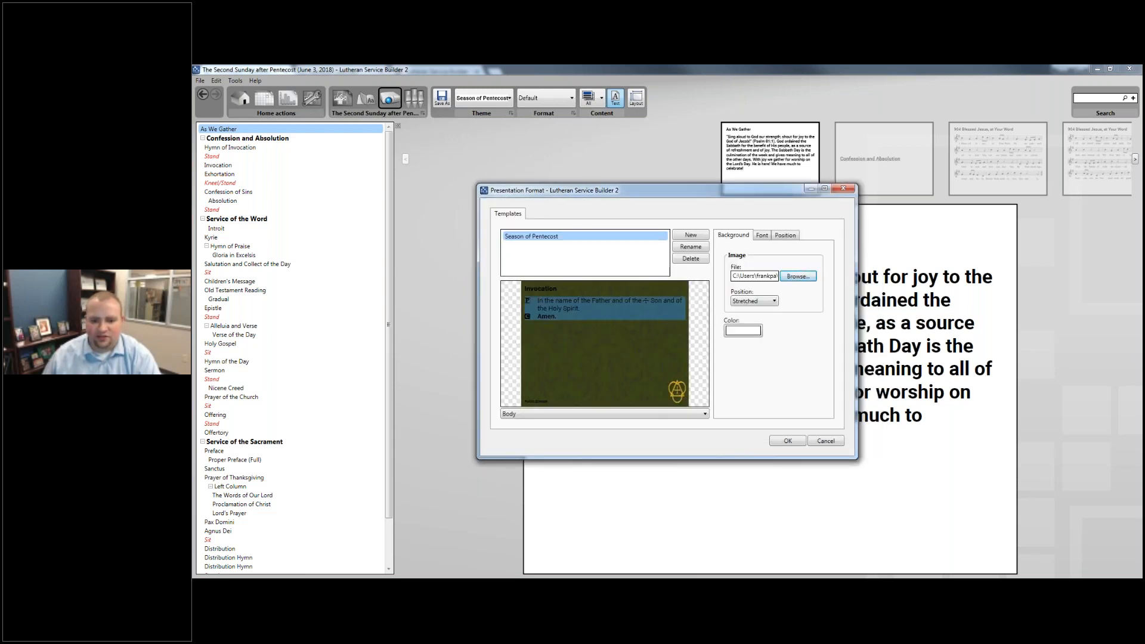
left_click(789, 441)
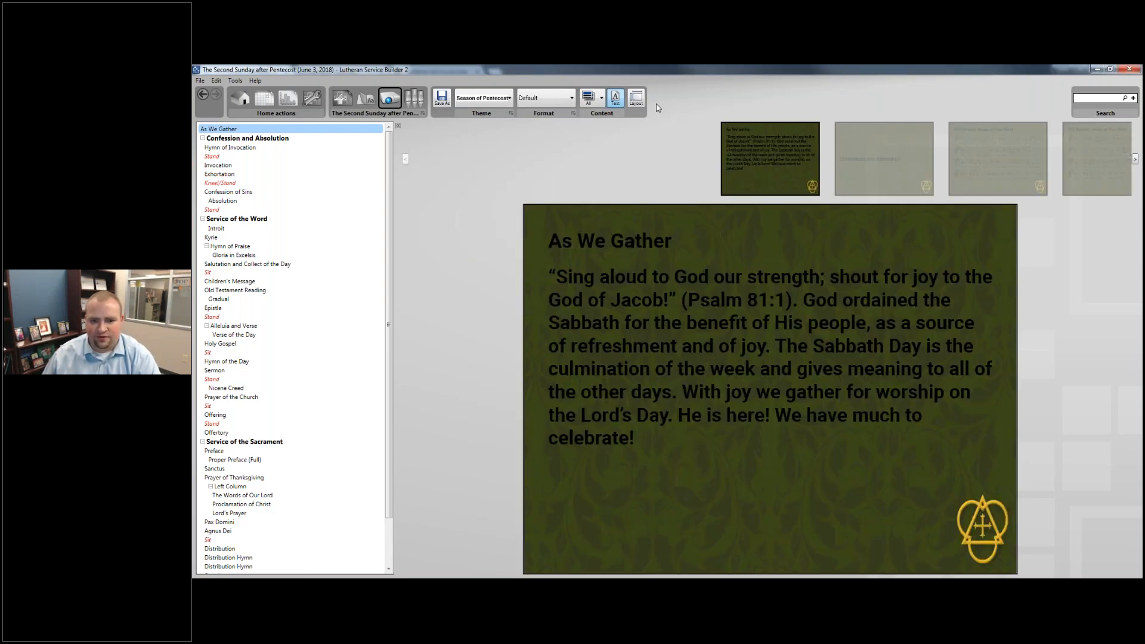
Step: Examine the presentation's slide size and margin settings
left_click(637, 98)
double_click(641, 295)
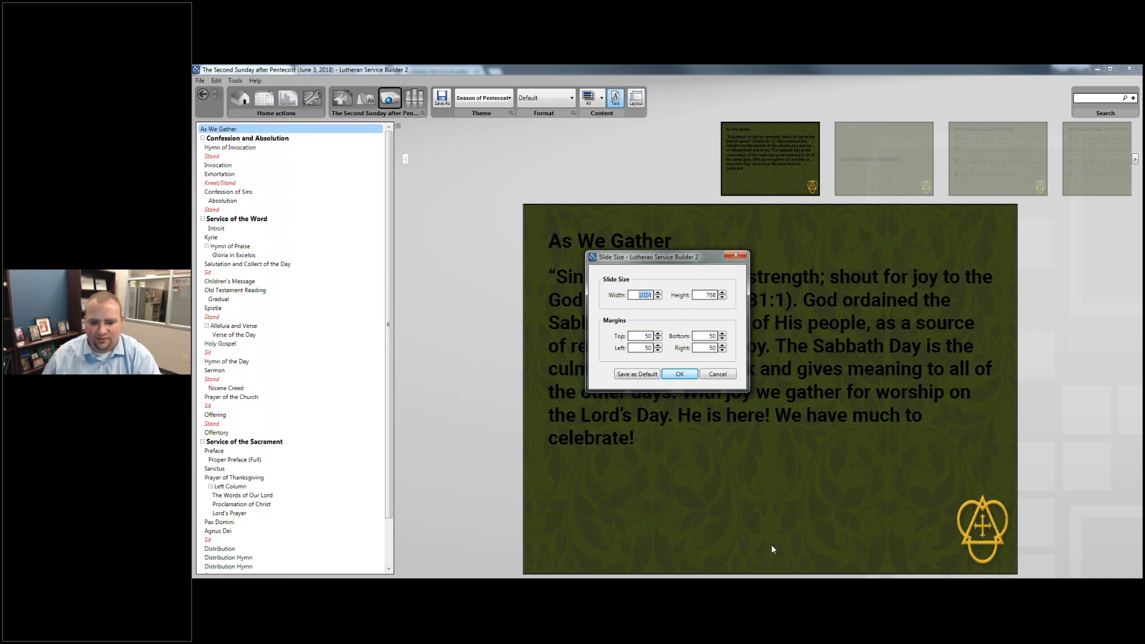
Step: Switch to the web browser, go to creativeworship.online and enter the Creative Worship subscription's My Quarters page
key("alt+Tab")
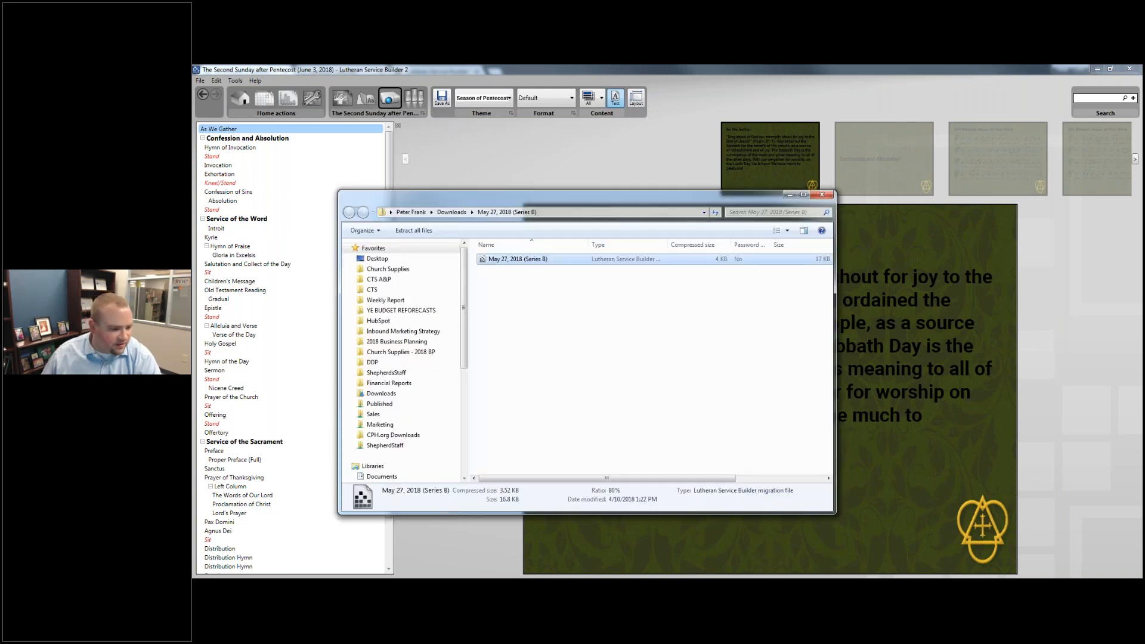
key("alt+Tab")
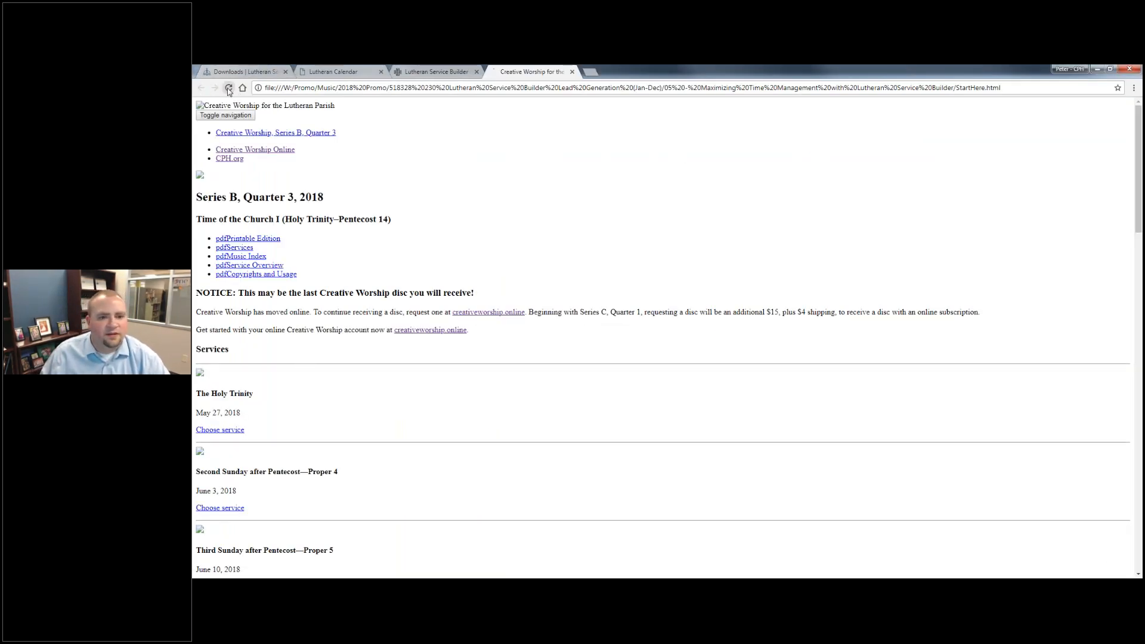
left_click(561, 88)
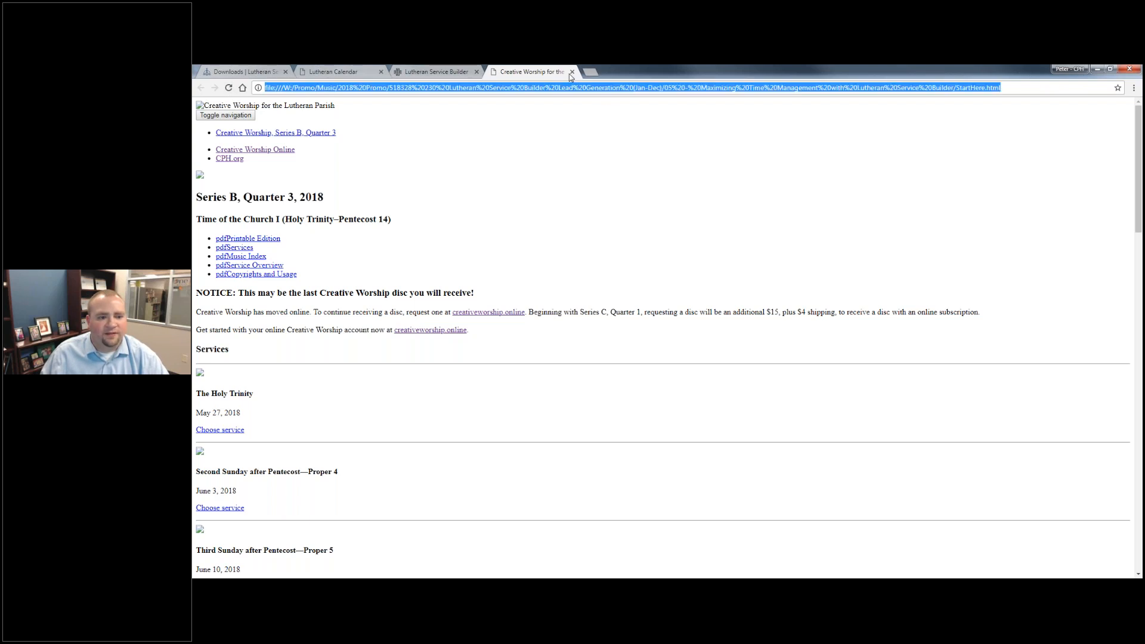
type("creativeworship.online")
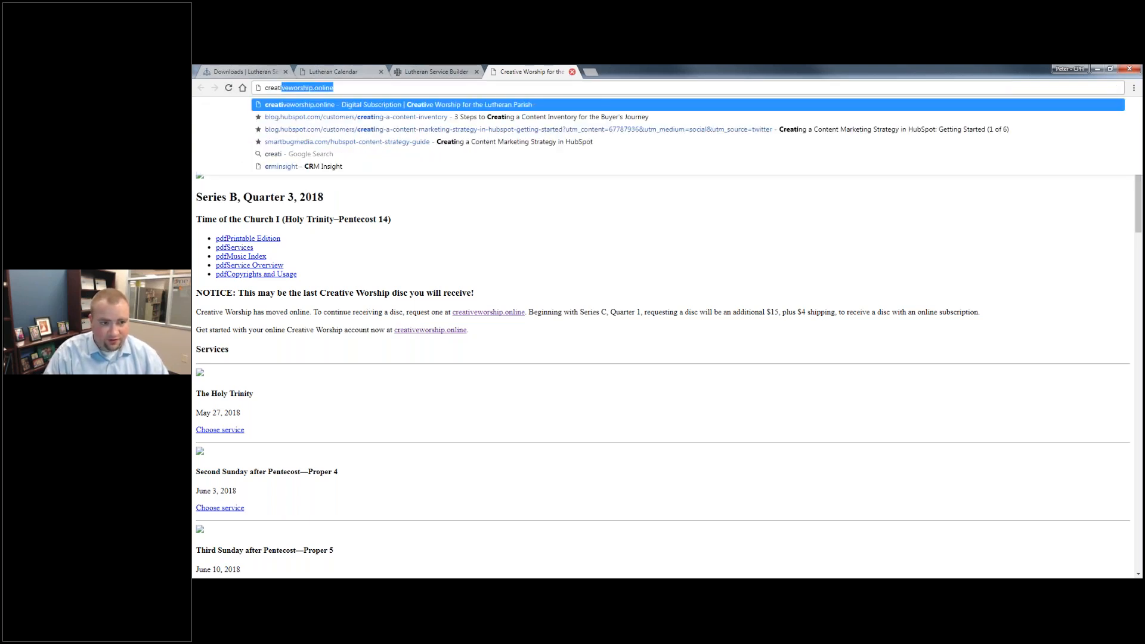
key("Return")
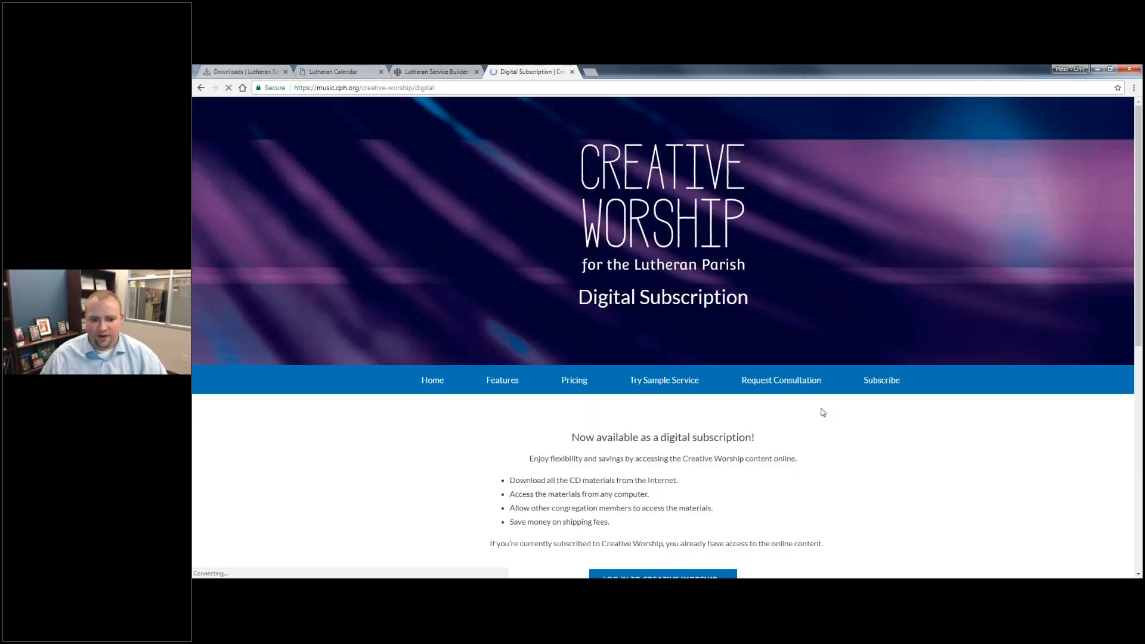
scroll(666, 472, "down", 3)
left_click(667, 430)
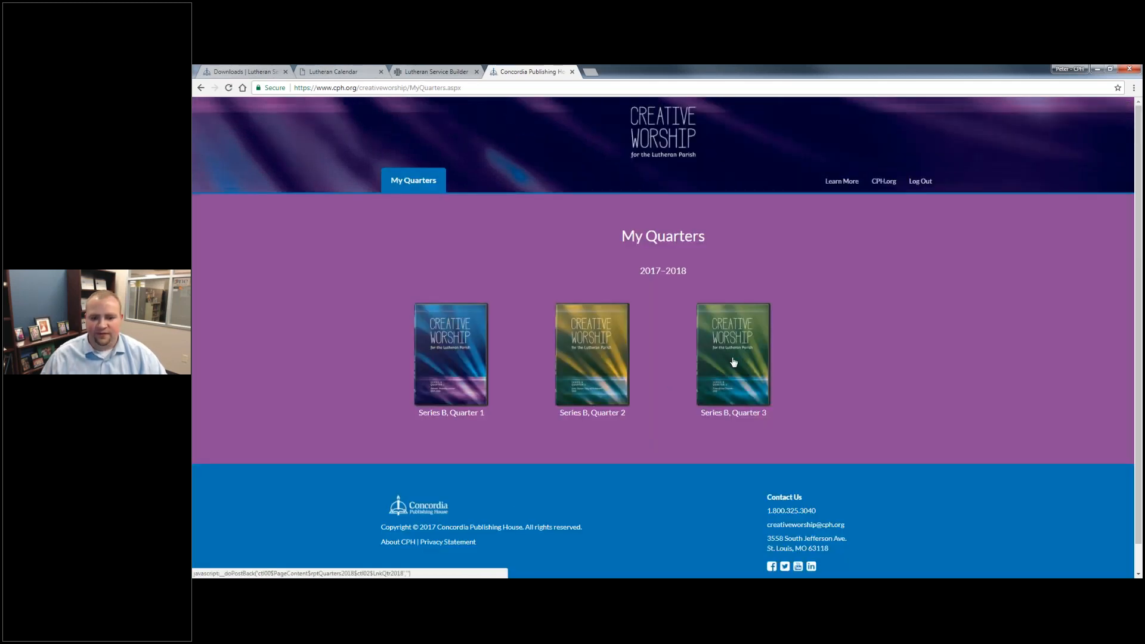
Step: Open Series B, Quarter 3 and choose the June 3, 2018 service, Second Sunday after Pentecost—Proper 4
left_click(733, 362)
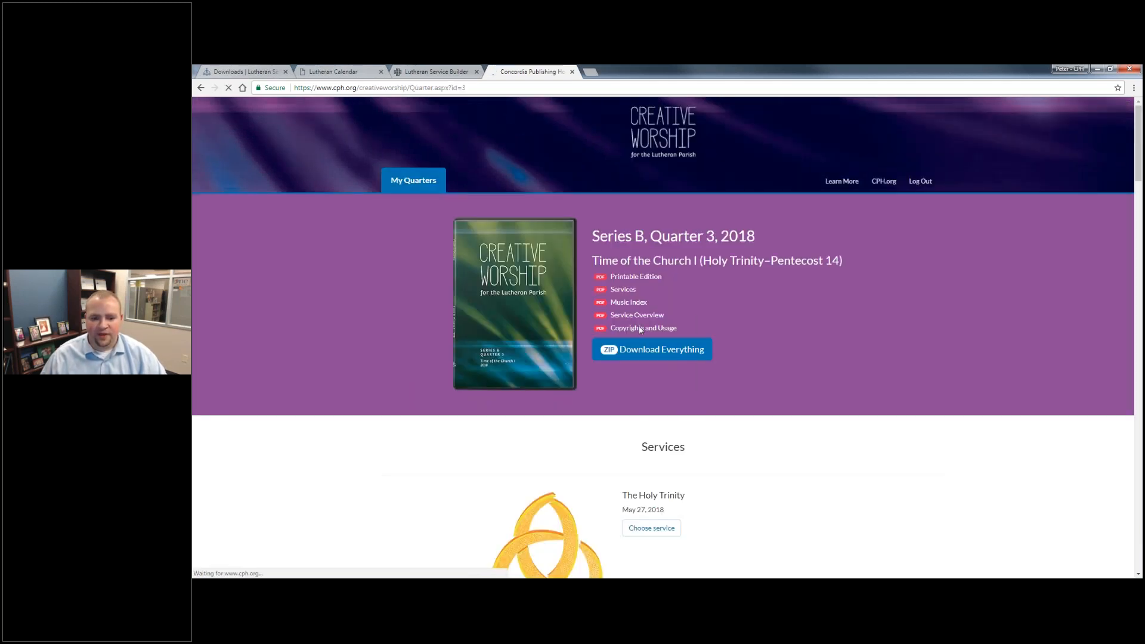
scroll(634, 341, "down", 5)
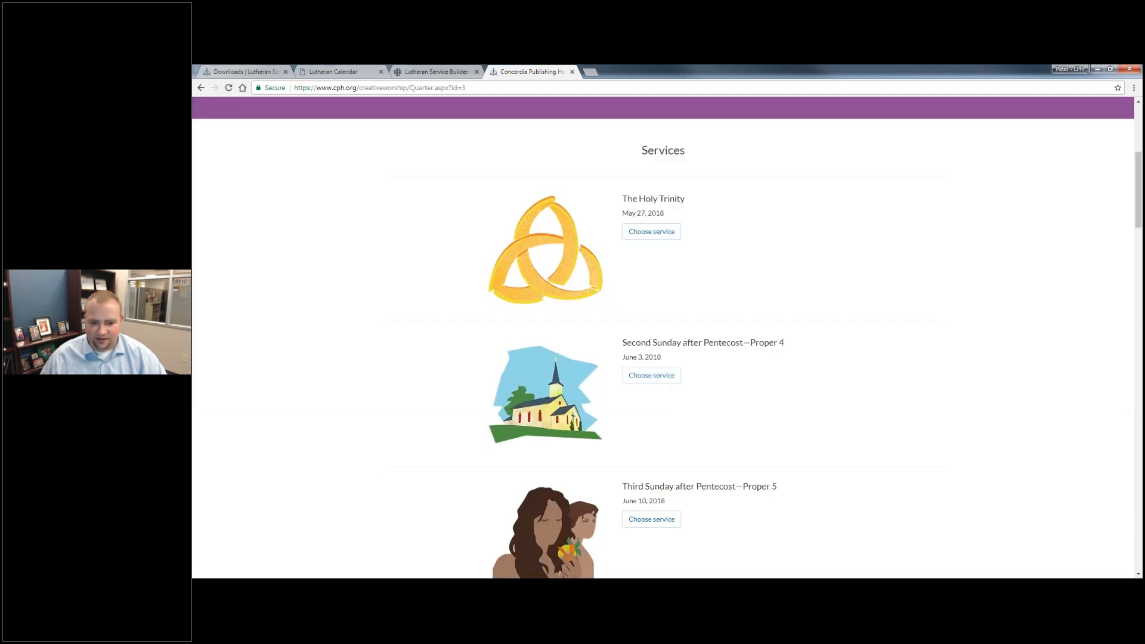
left_click(651, 375)
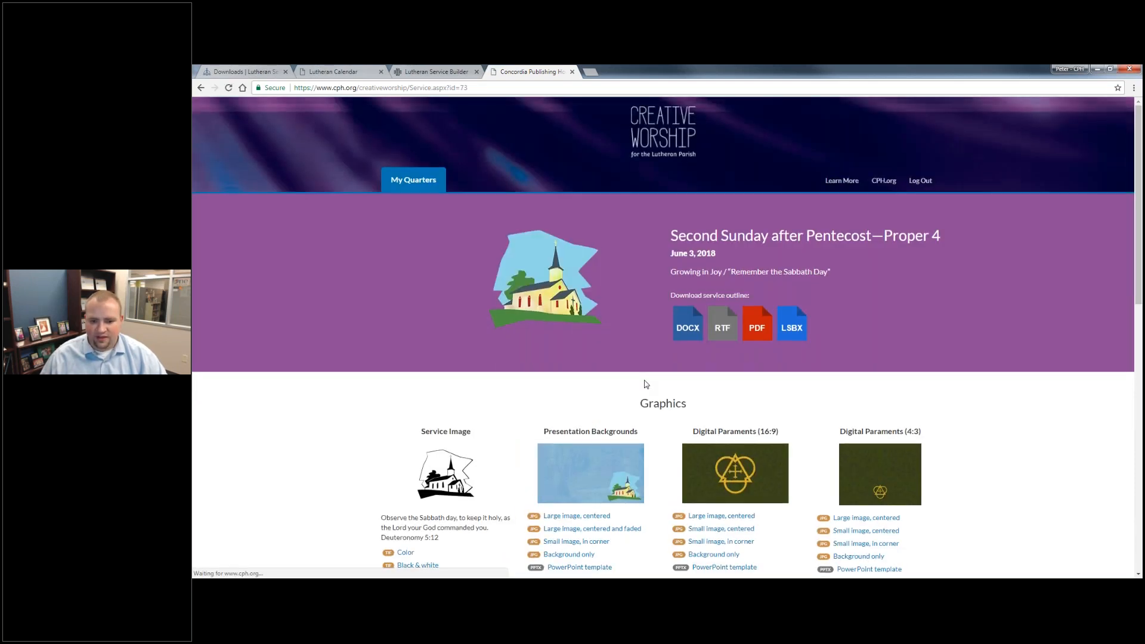
Step: Save the Digital Paraments (4:3) image "Small image, in corner" as Pentecost-Square-3
scroll(645, 384, "down", 2)
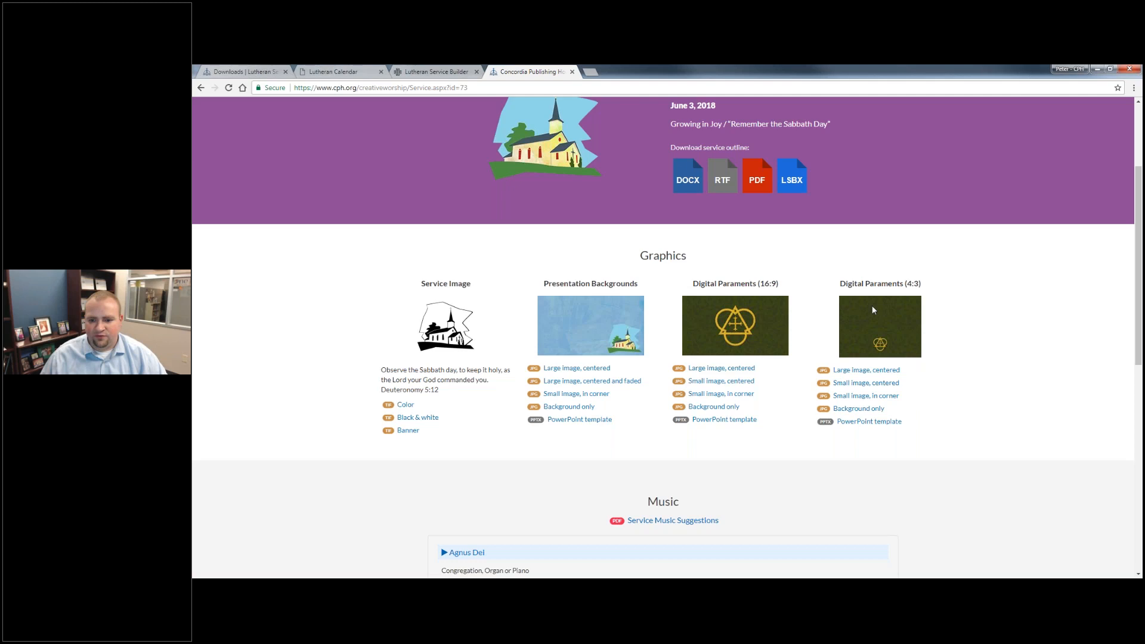
right_click(892, 395)
left_click(923, 444)
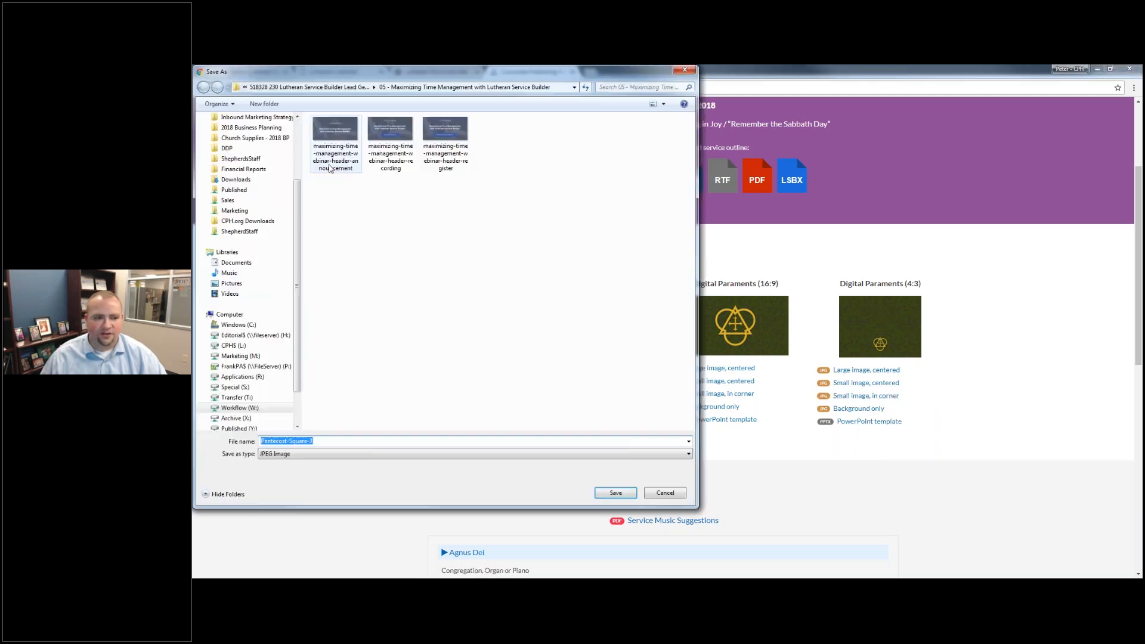
left_click(615, 493)
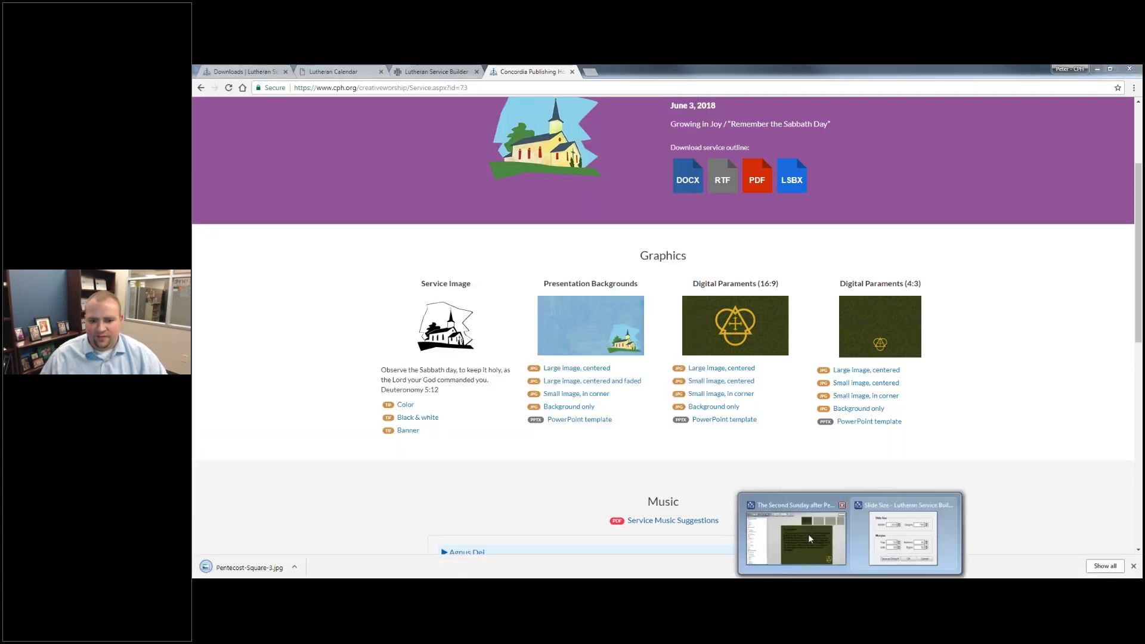
Step: Switch to Lutheran Service Builder and replace the Season of Pentecost slide template's background with the downloaded 4:3 image
left_click(808, 534)
left_click(484, 98)
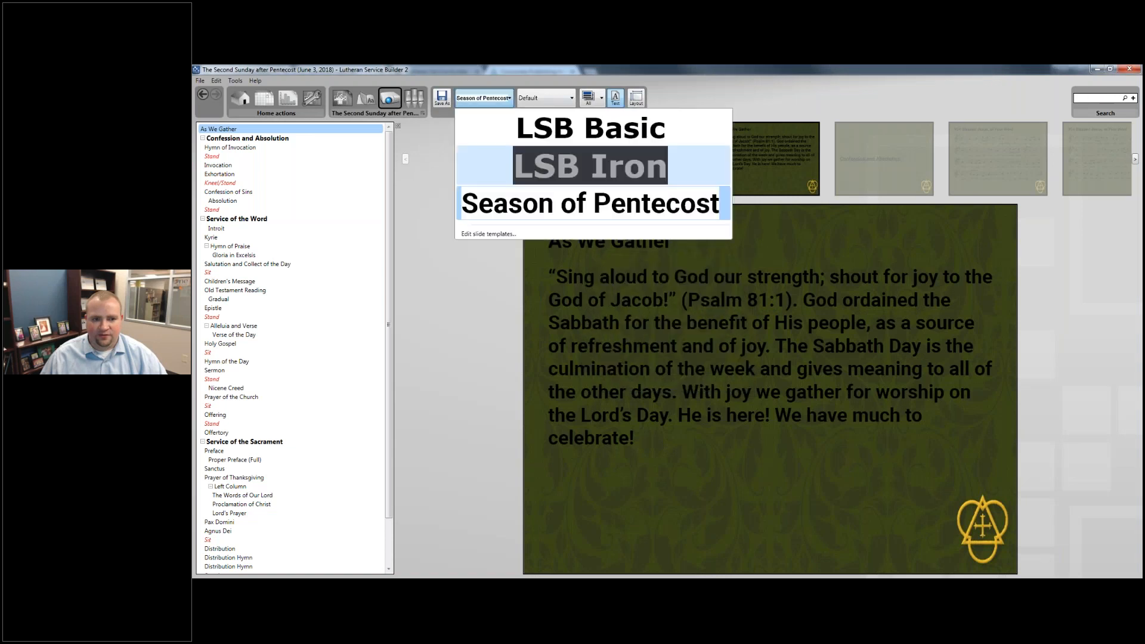
left_click(489, 234)
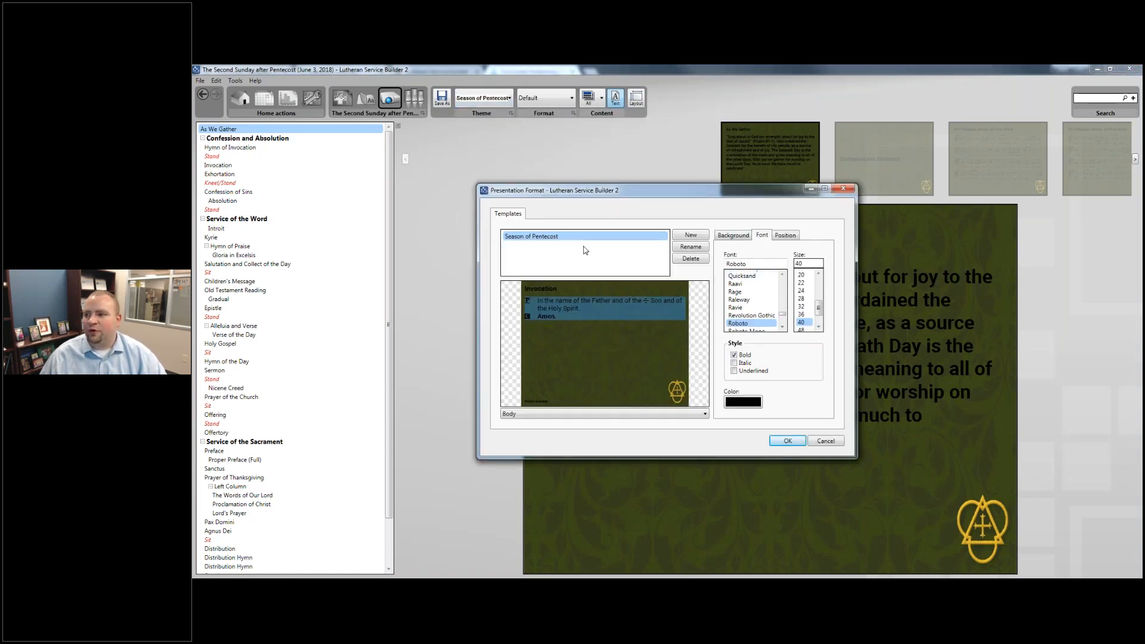
left_click(728, 238)
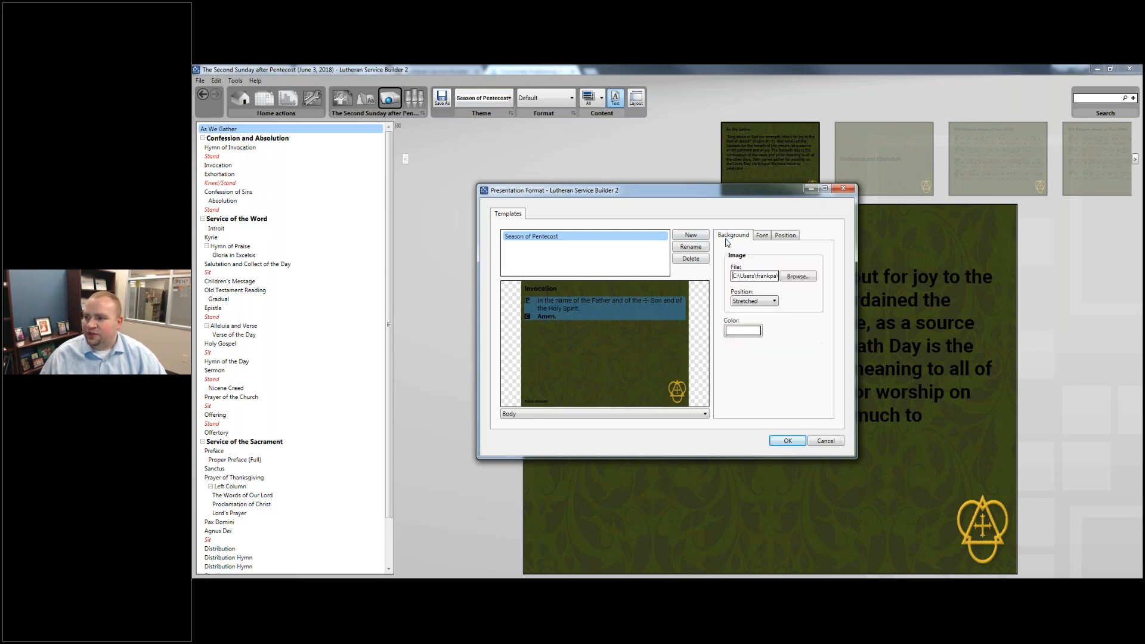
left_click(795, 276)
double_click(843, 279)
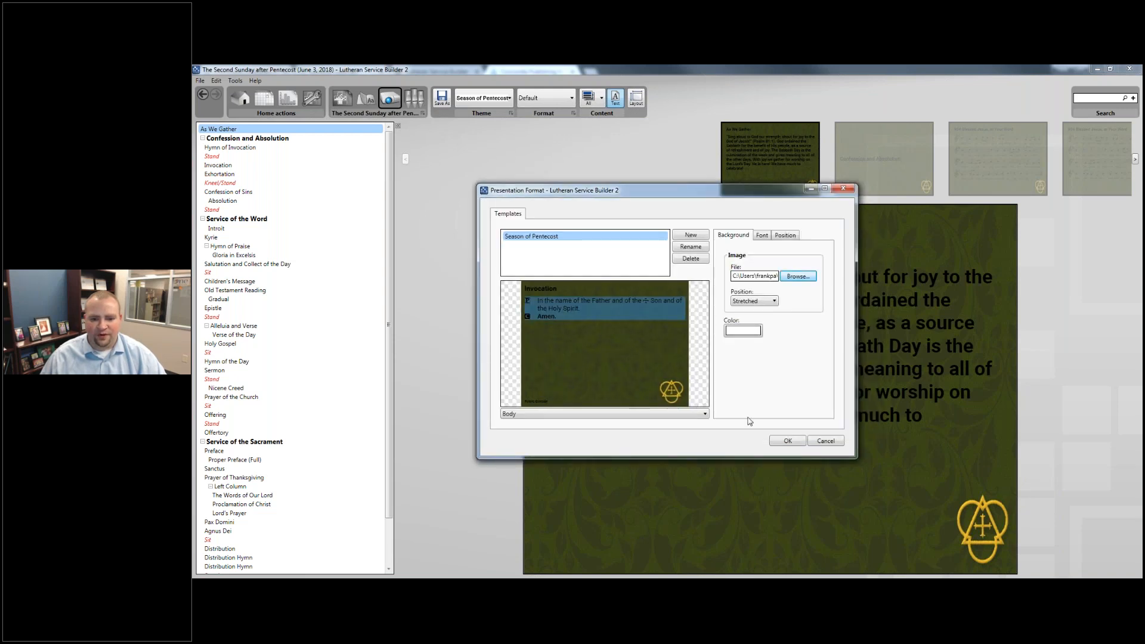
Step: Set the template's caption text color to near-white (FFF9F6F6)
left_click(541, 288)
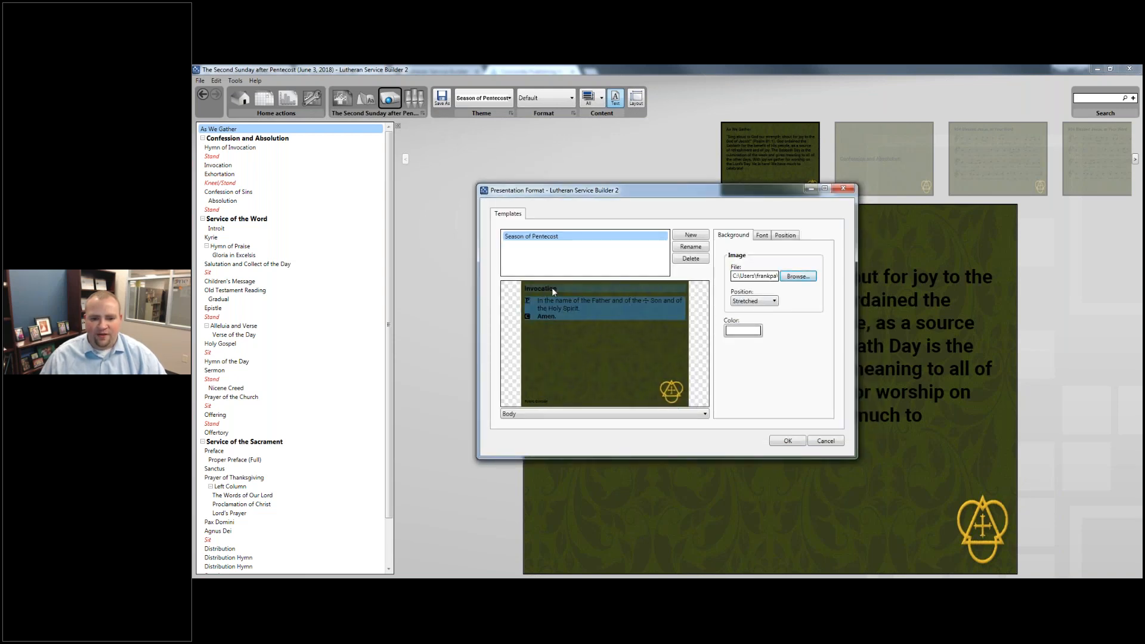
left_click(732, 236)
left_click(743, 330)
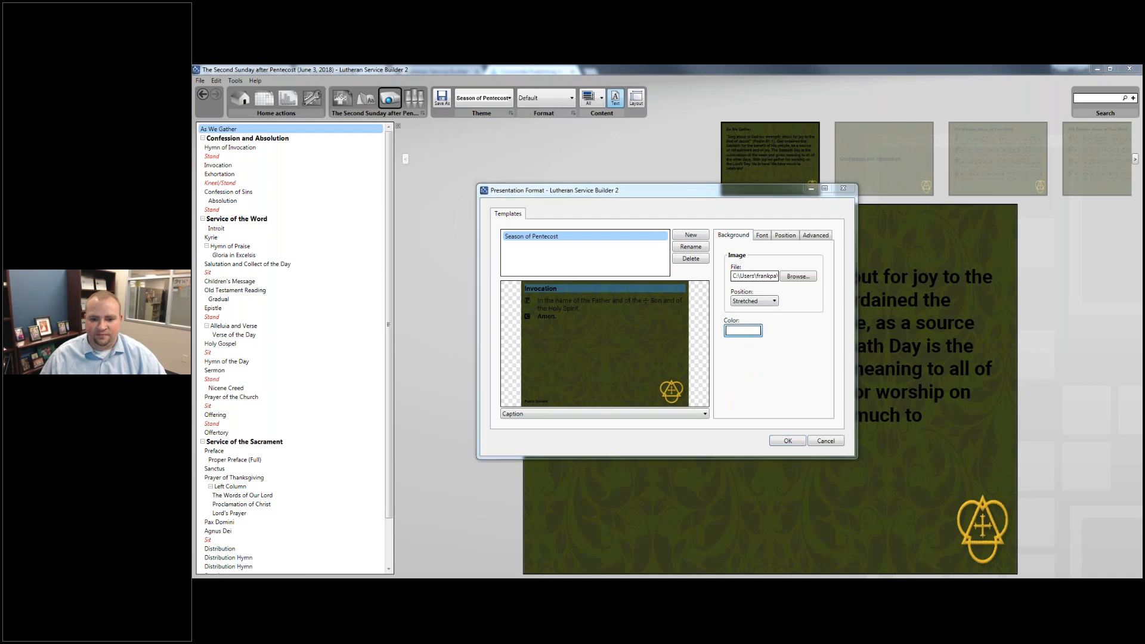
left_click(762, 235)
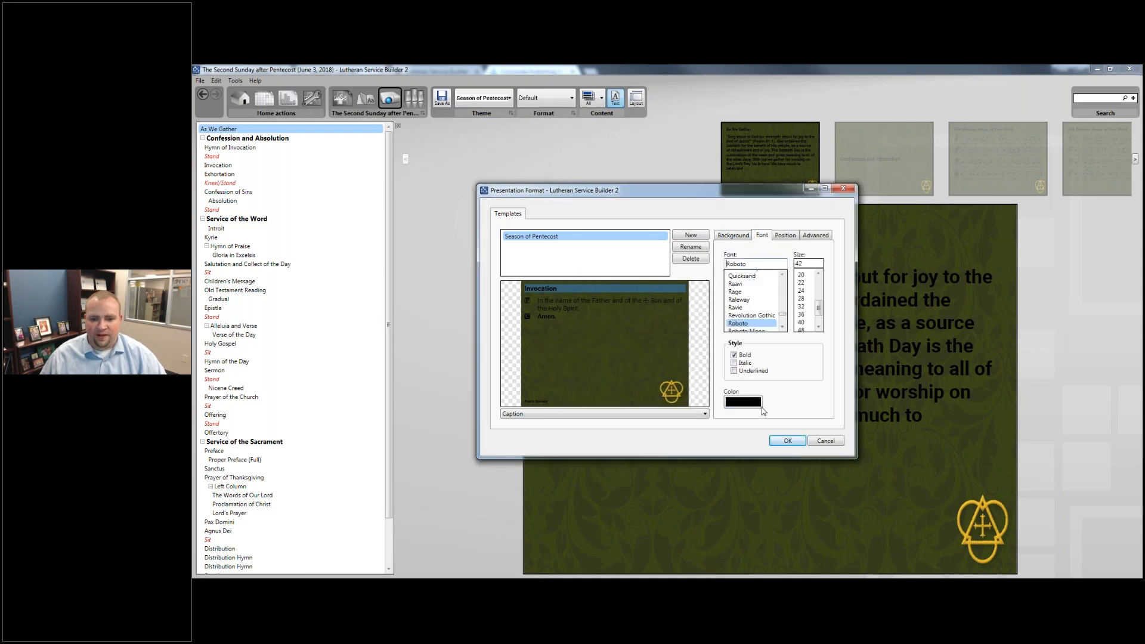
left_click(741, 404)
left_click(561, 269)
left_click_drag(660, 301, 563, 270)
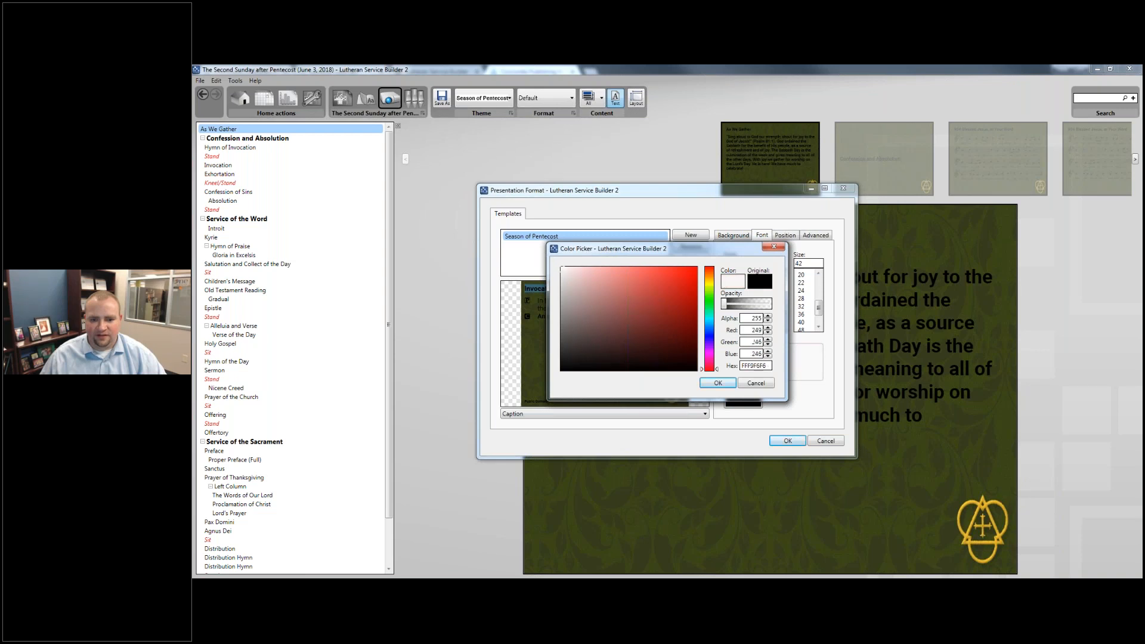
left_click(713, 383)
Step: Set the template's body text color to near-white (FFF7F6F6)
left_click(594, 303)
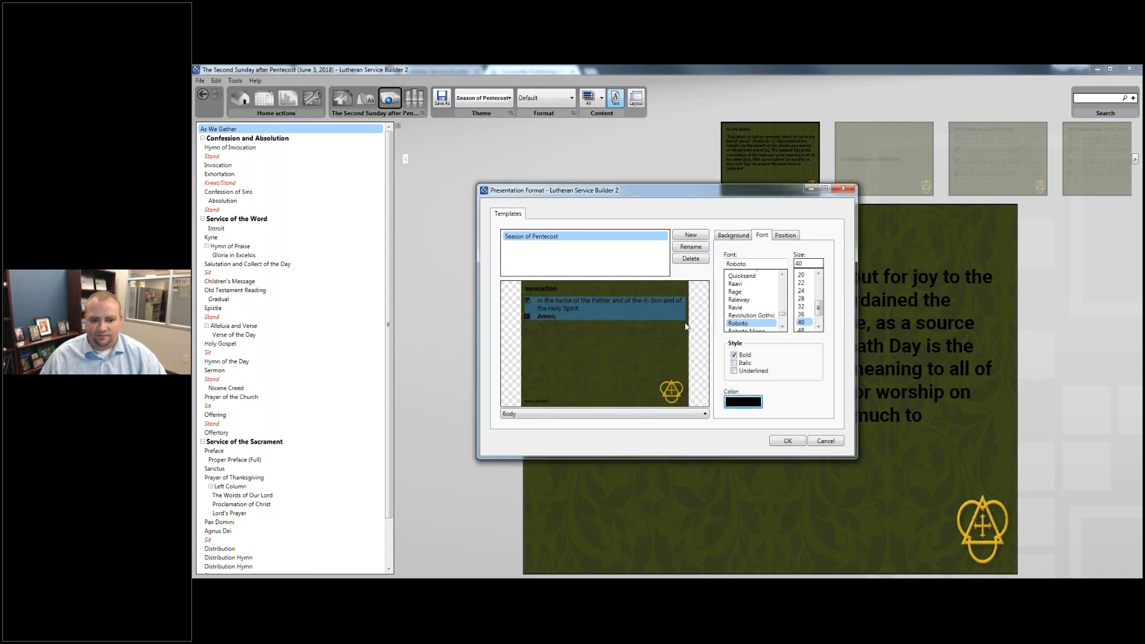
left_click(750, 403)
left_click_drag(562, 270, 561, 267)
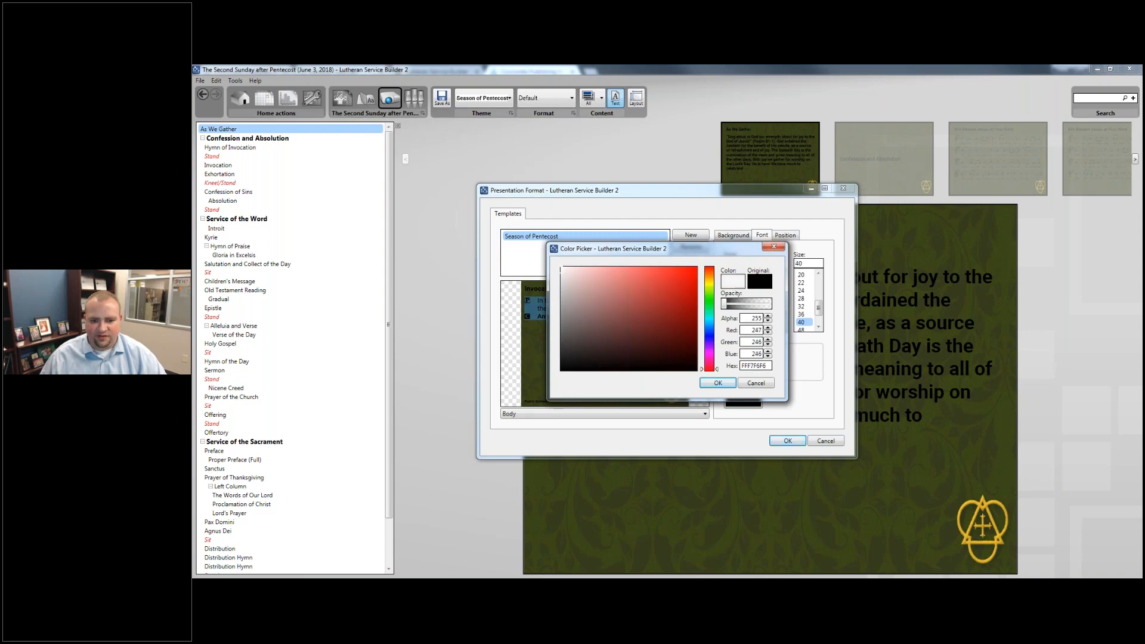
left_click(720, 385)
Step: Set the template's copyright text color to near-white (FFF6F6F6)
left_click(541, 408)
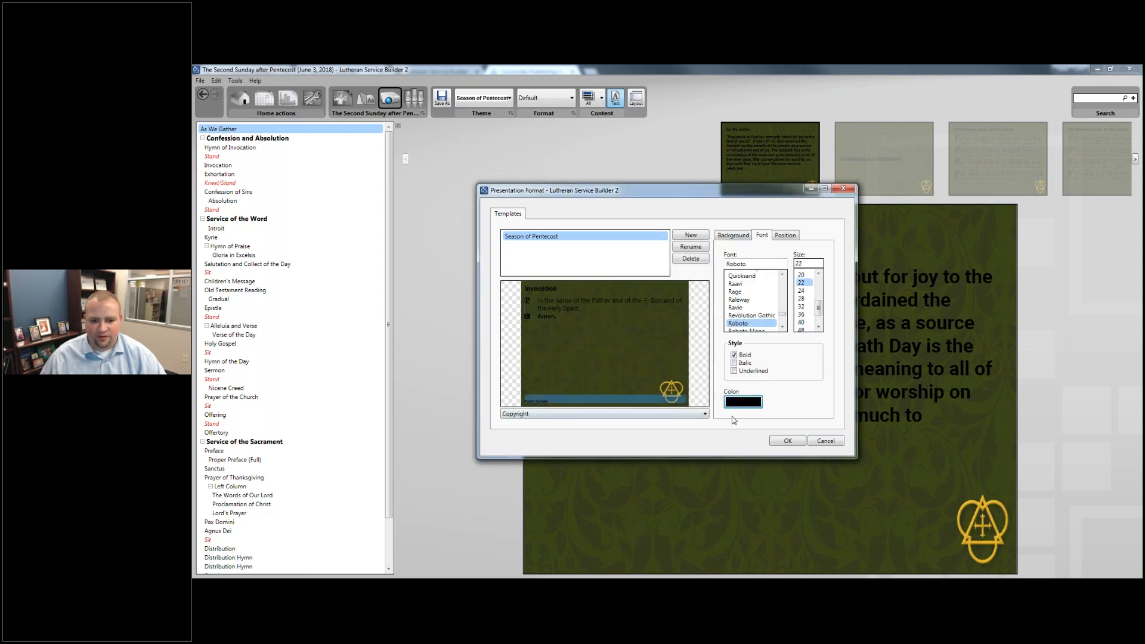
left_click(743, 406)
left_click(562, 268)
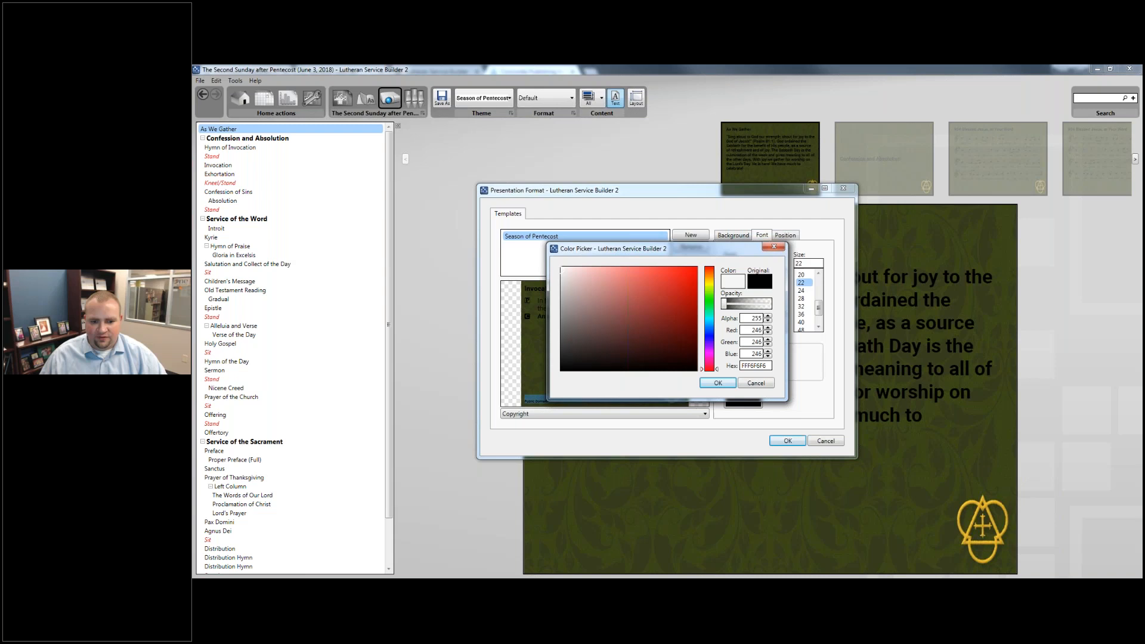
left_click(718, 383)
Step: Set the template's heading text color to a pale off-white (FFF1E3E3)
left_click(602, 413)
left_click(525, 426)
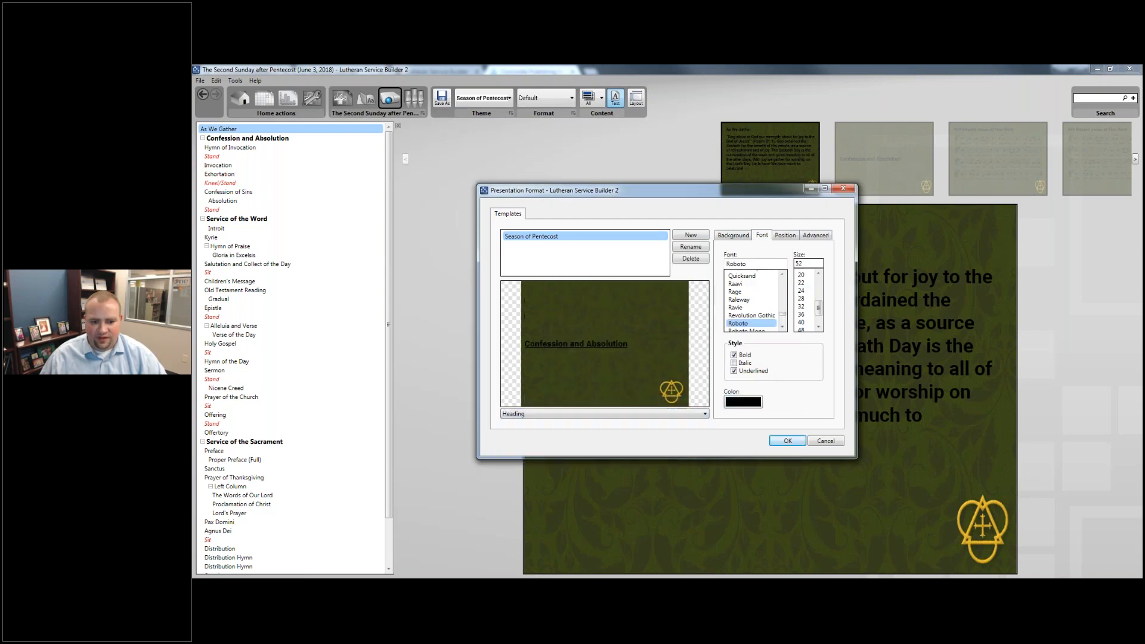
left_click(743, 401)
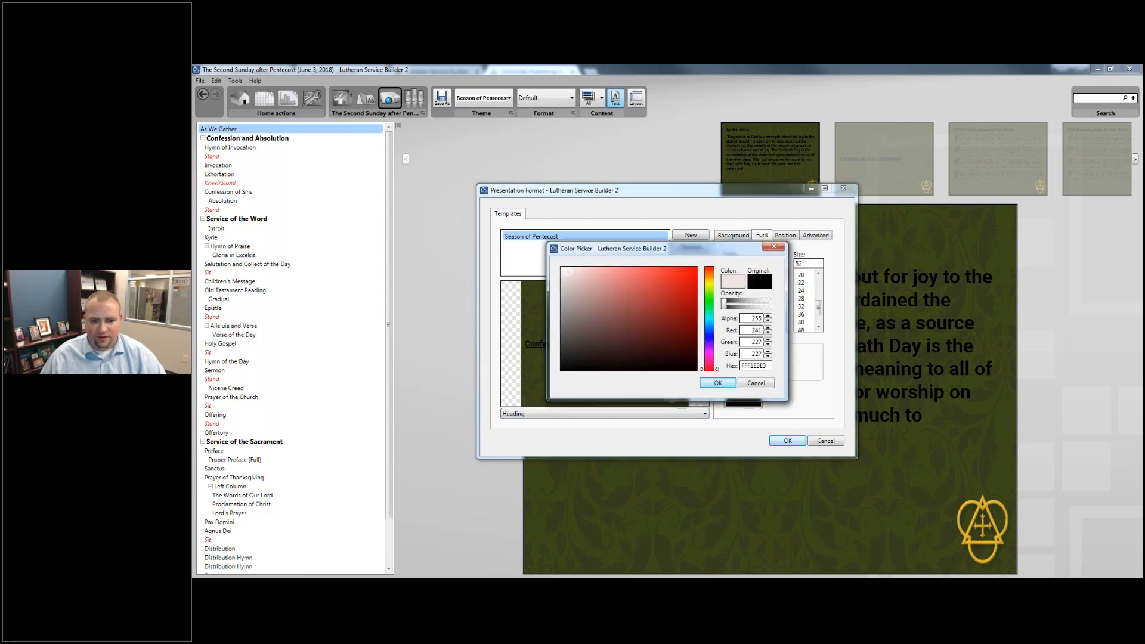
left_click(705, 385)
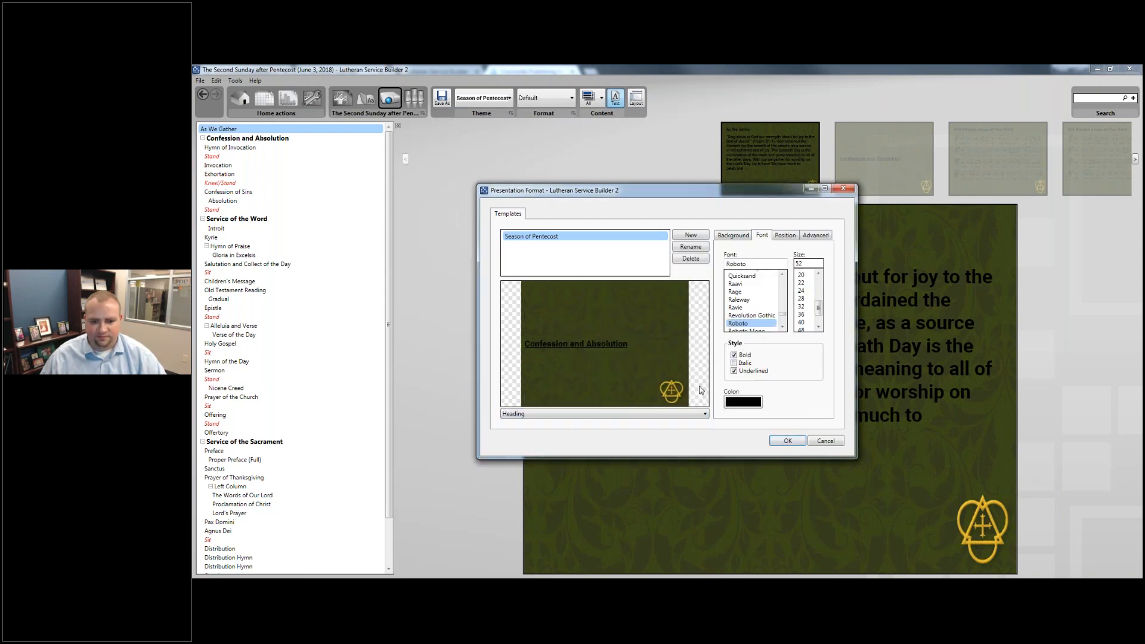
Step: Set the template's rubric text color to light red (FFF56E6E)
left_click(596, 410)
left_click(596, 458)
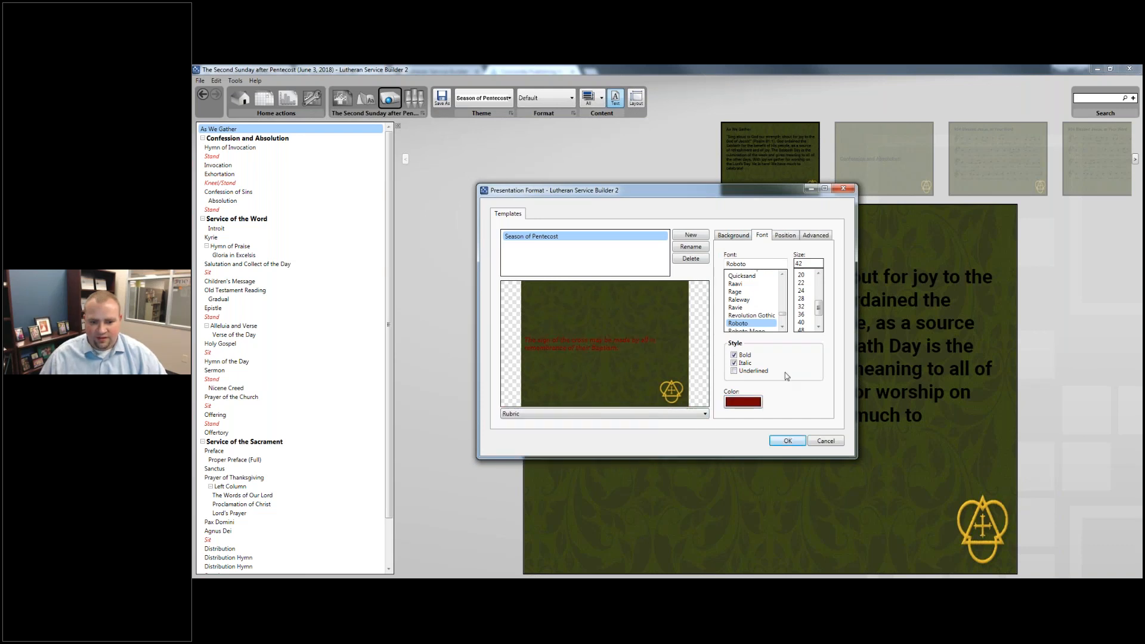
left_click(743, 402)
left_click(660, 272)
left_click_drag(660, 271, 637, 271)
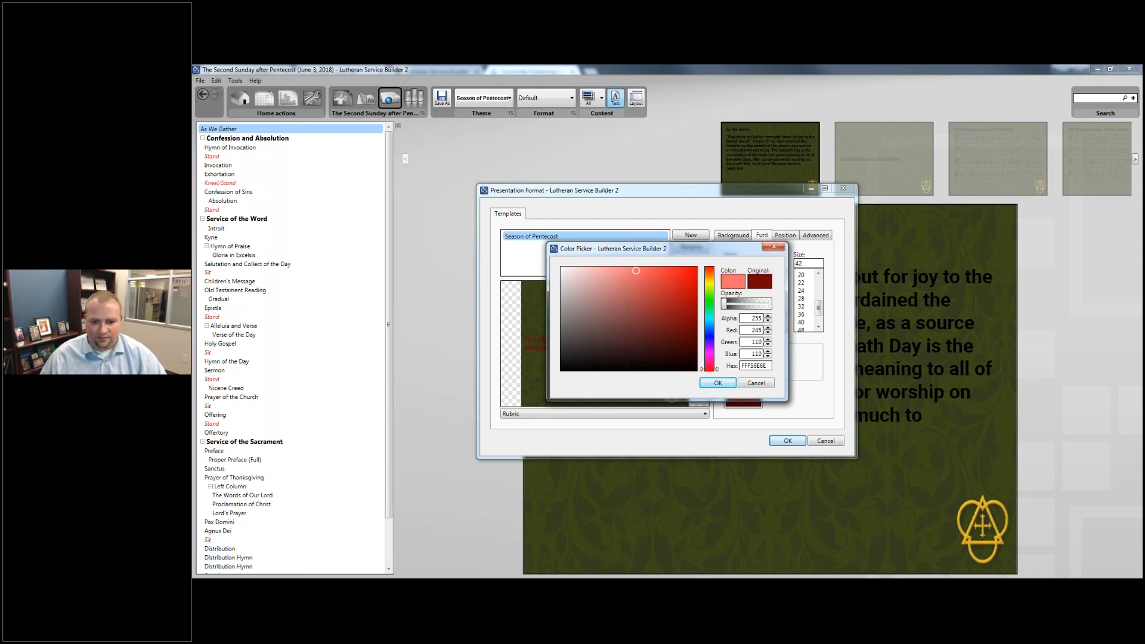
left_click(733, 386)
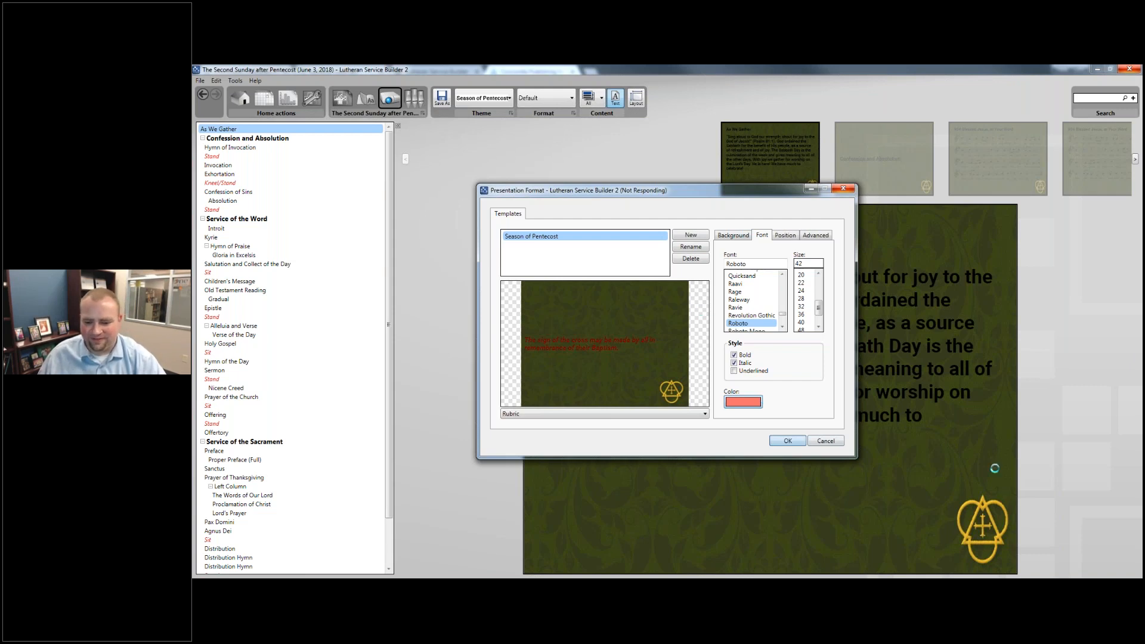
Step: Switch to the web browser and review the June 3 service's outline downloads and graphics on Creative Worship
mouse_move(813, 576)
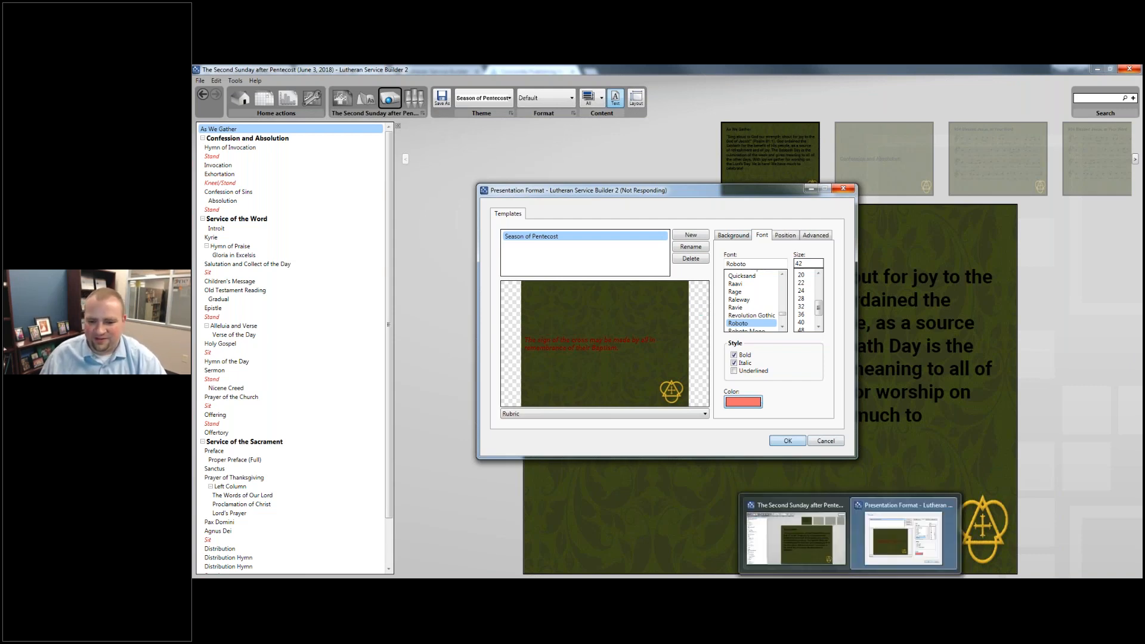
left_click(828, 522)
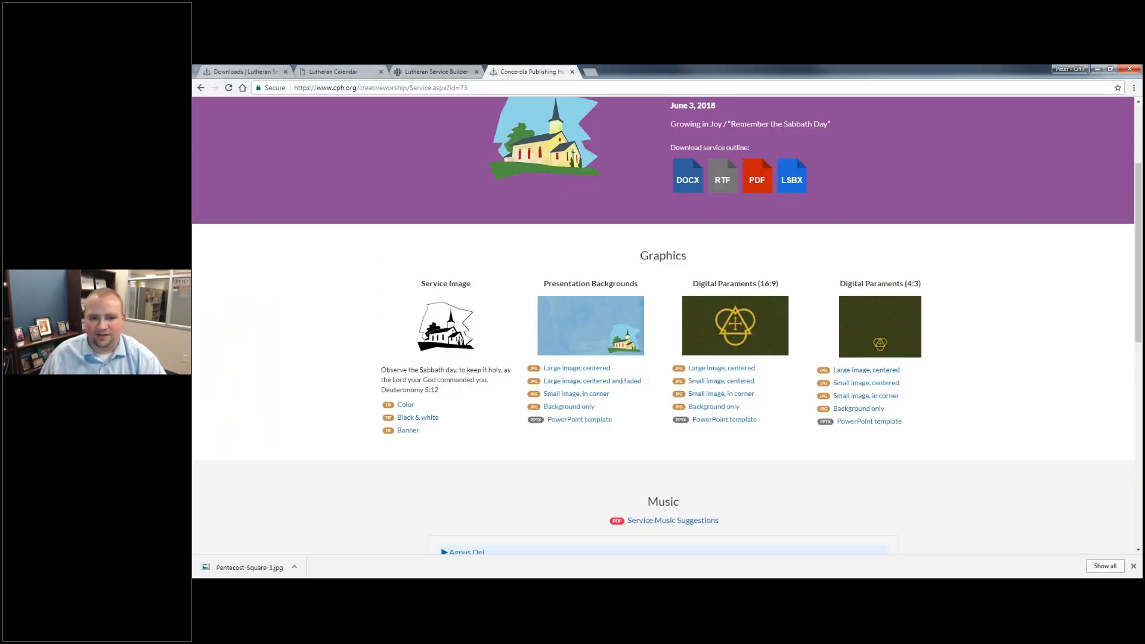
scroll(544, 190, "up", 3)
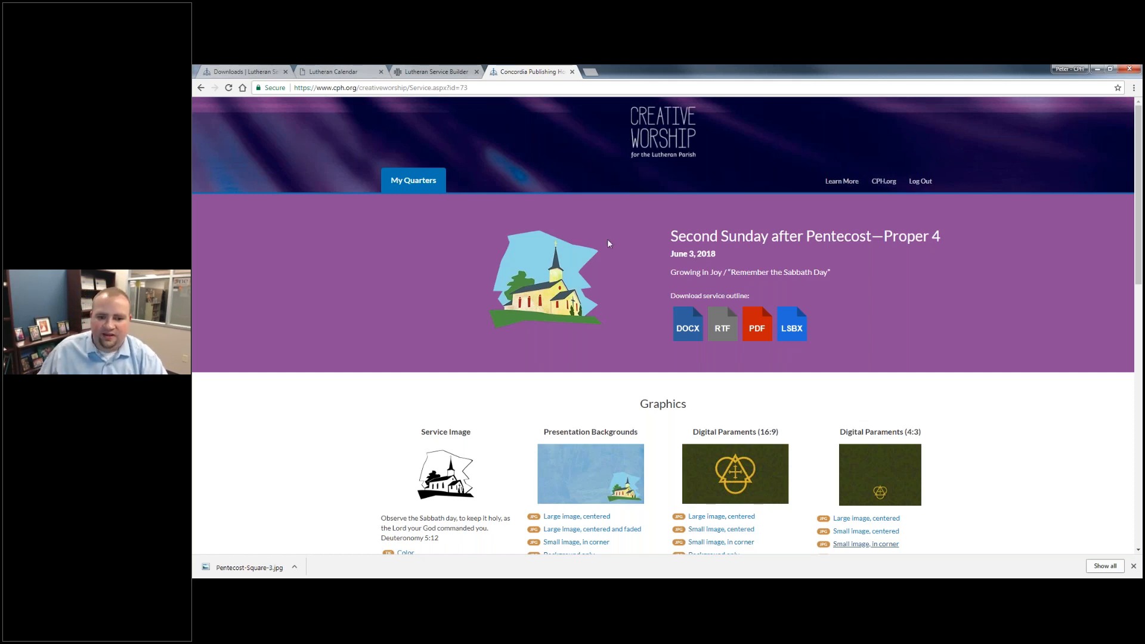
scroll(701, 202, "down", 3)
scroll(701, 201, "up", 2)
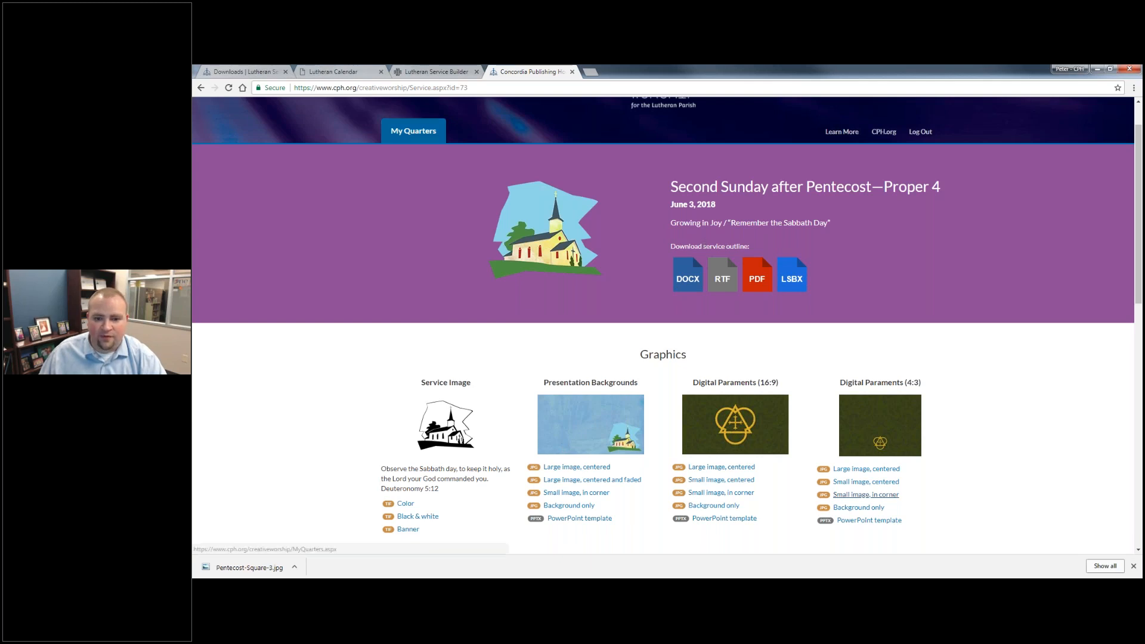
Step: Go back to the Series B, Quarter 3 service list and reopen the Second Sunday after Pentecost—Proper 4 service
right_click(441, 250)
left_click(457, 257)
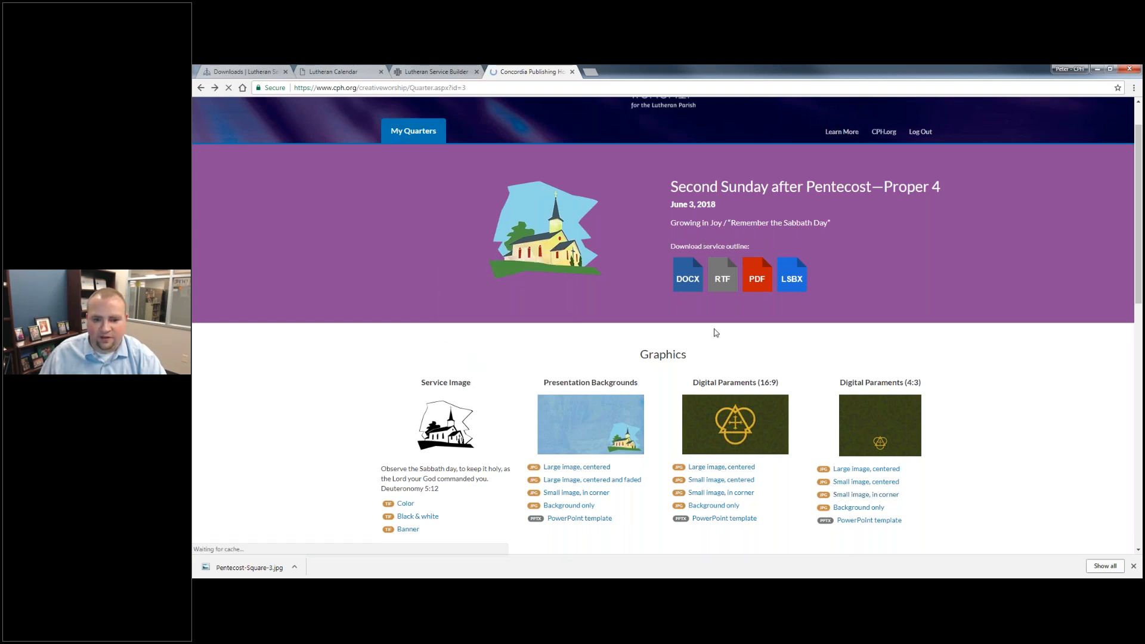
scroll(668, 284, "up", 5)
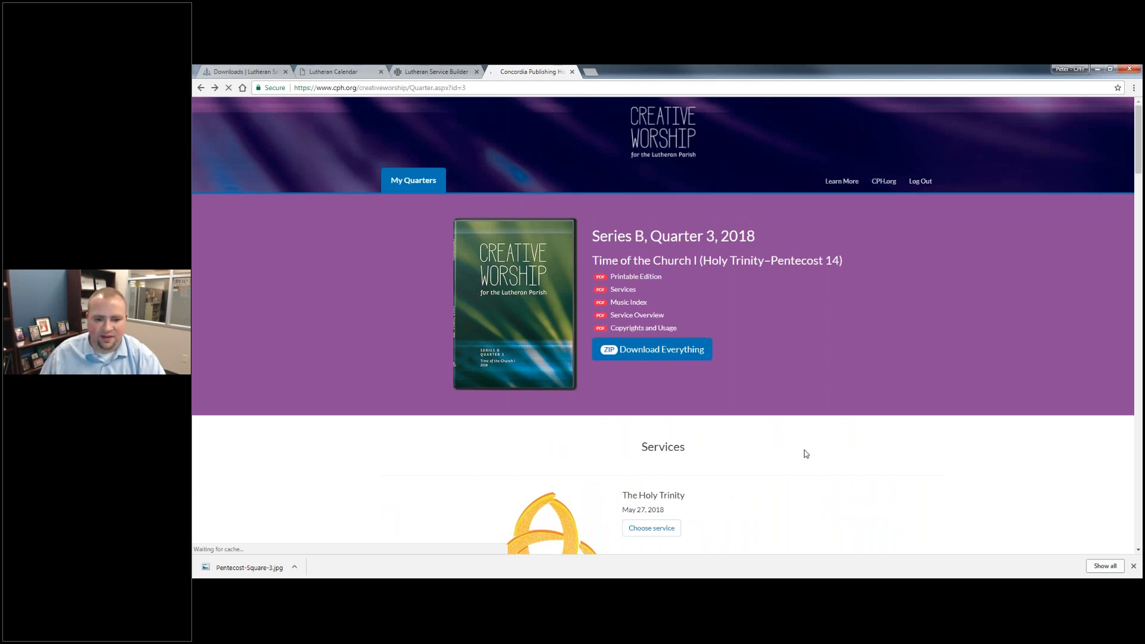
scroll(806, 454, "down", 6)
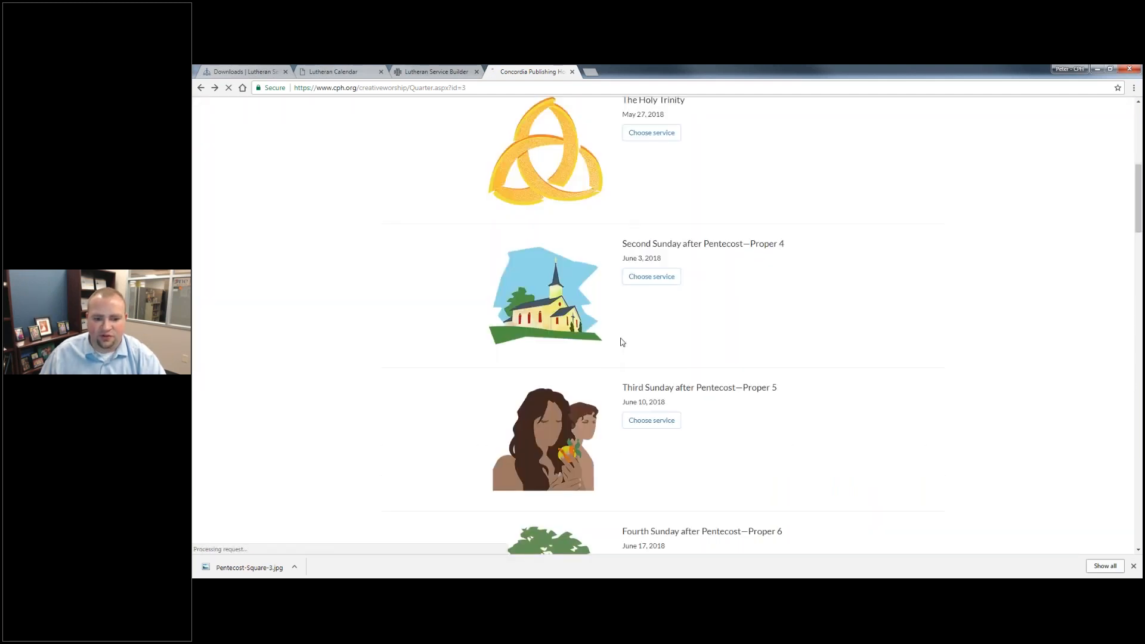
left_click(650, 376)
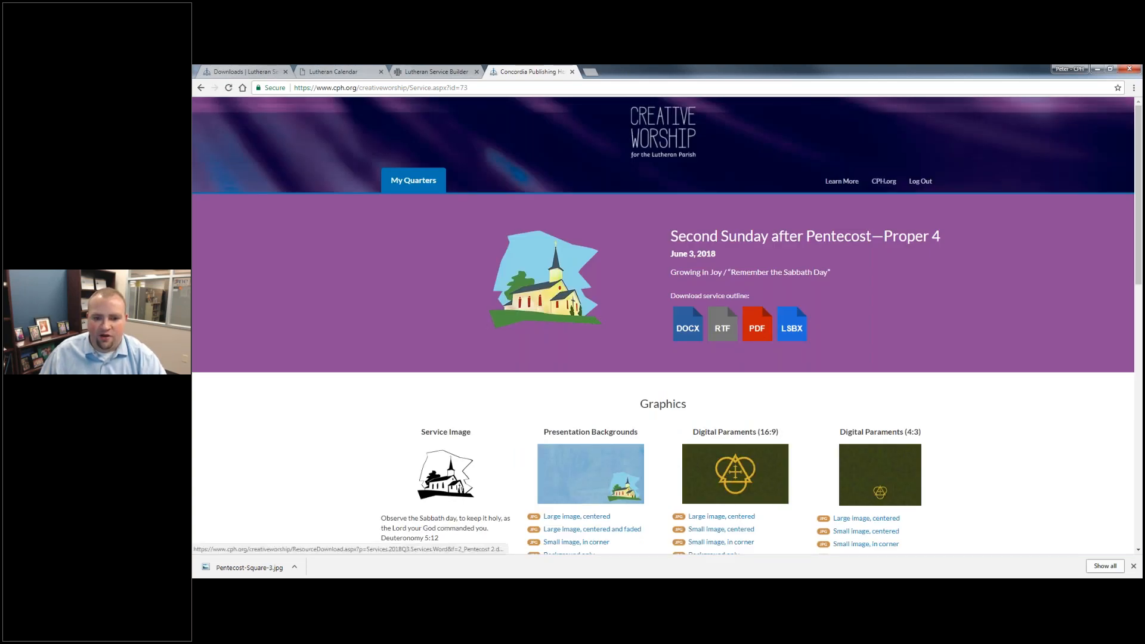
Step: Download the June 3 service outline as DOCX, open it in Word and look through its pages
left_click(688, 325)
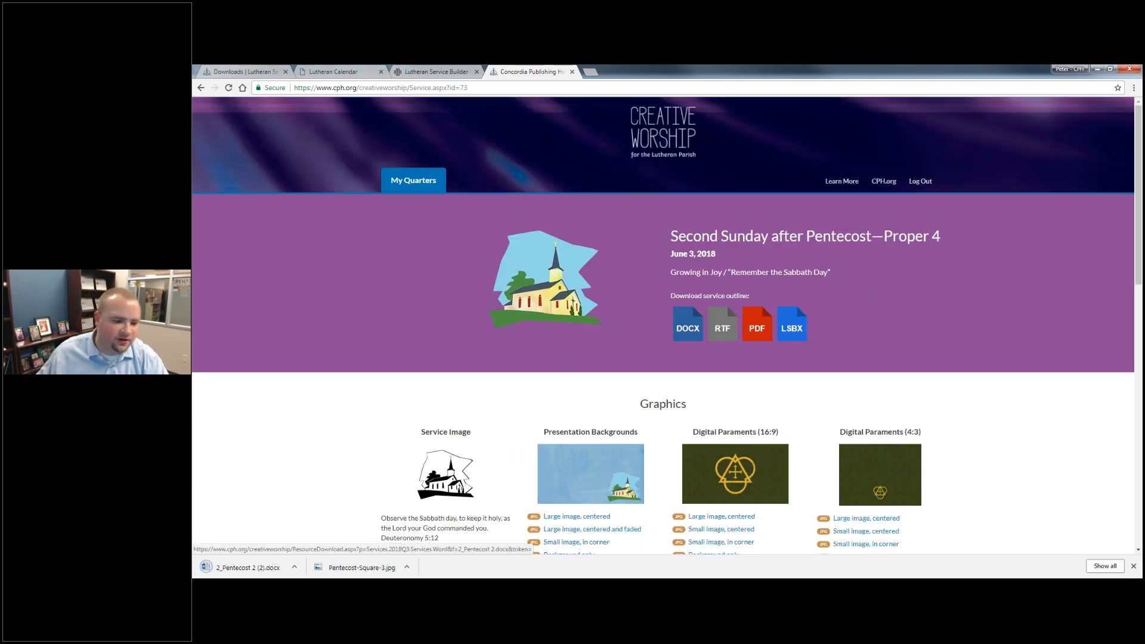
left_click(287, 569)
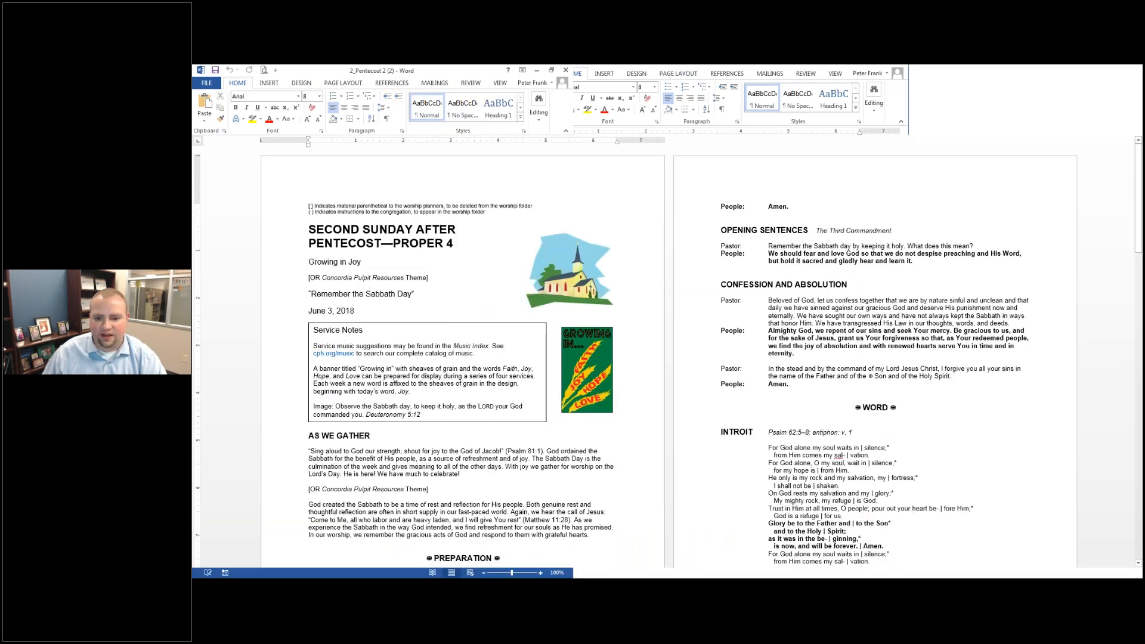
scroll(668, 358, "down", 10)
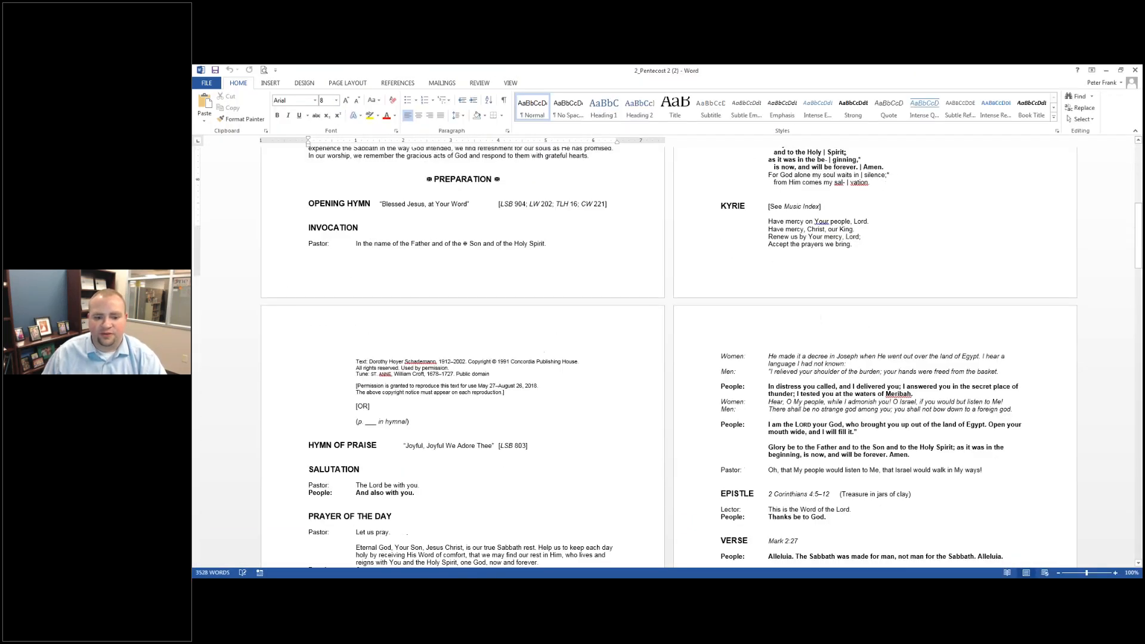
Step: Look through the rest of the Word outline, then review the June 3 service's graphics and music on Creative Worship in the browser
scroll(801, 346, "down", 6)
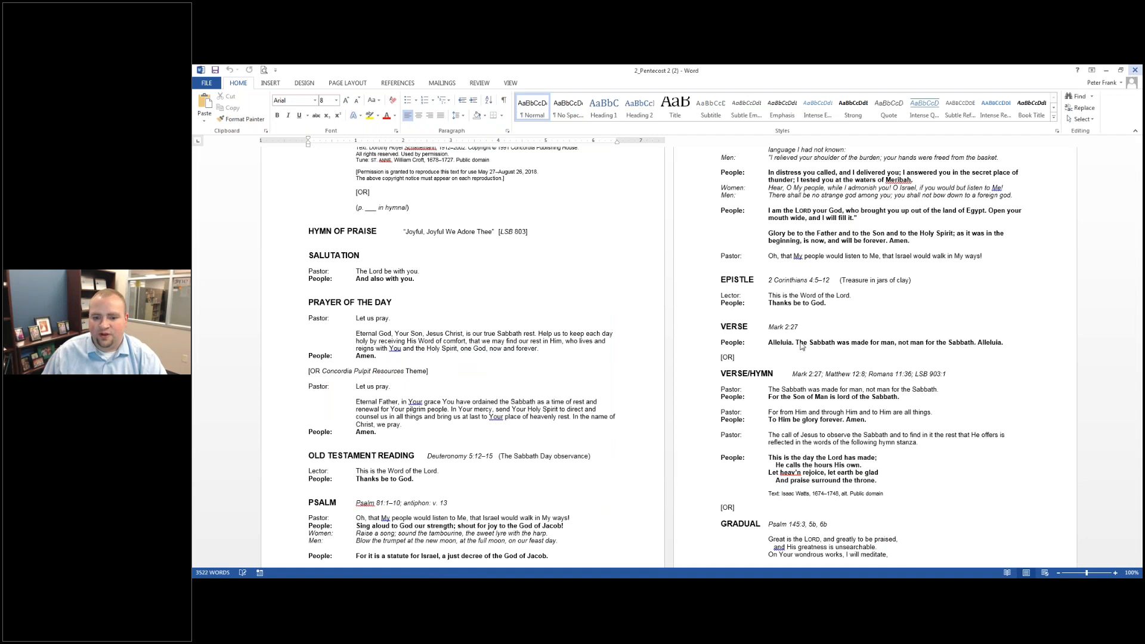
key("alt+Tab")
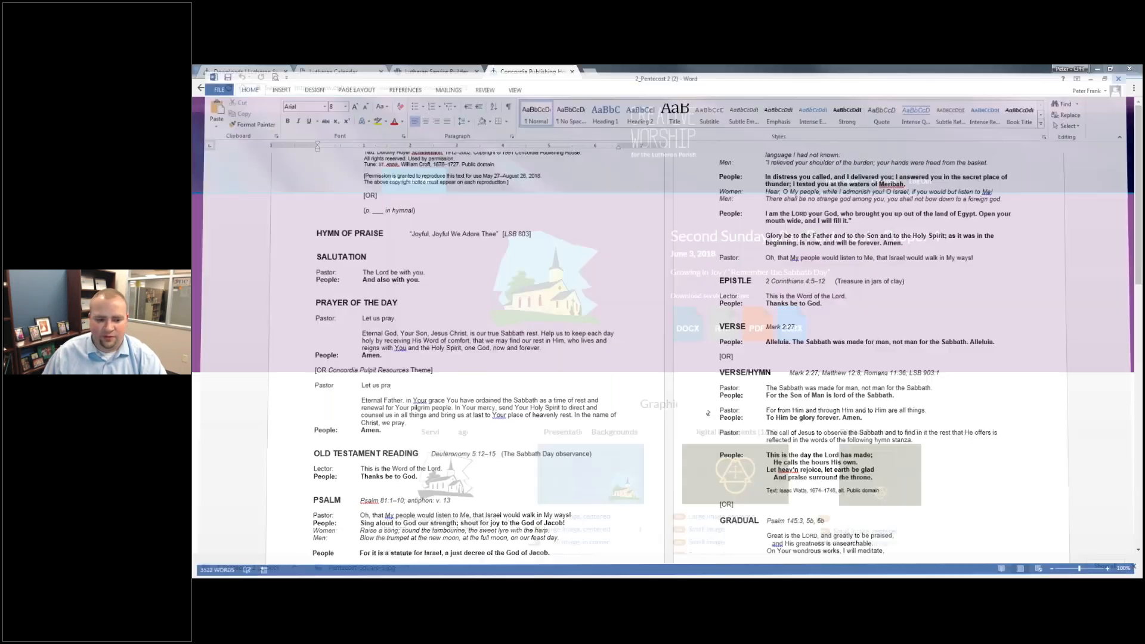
scroll(488, 222, "down", 4)
scroll(488, 221, "up", 1)
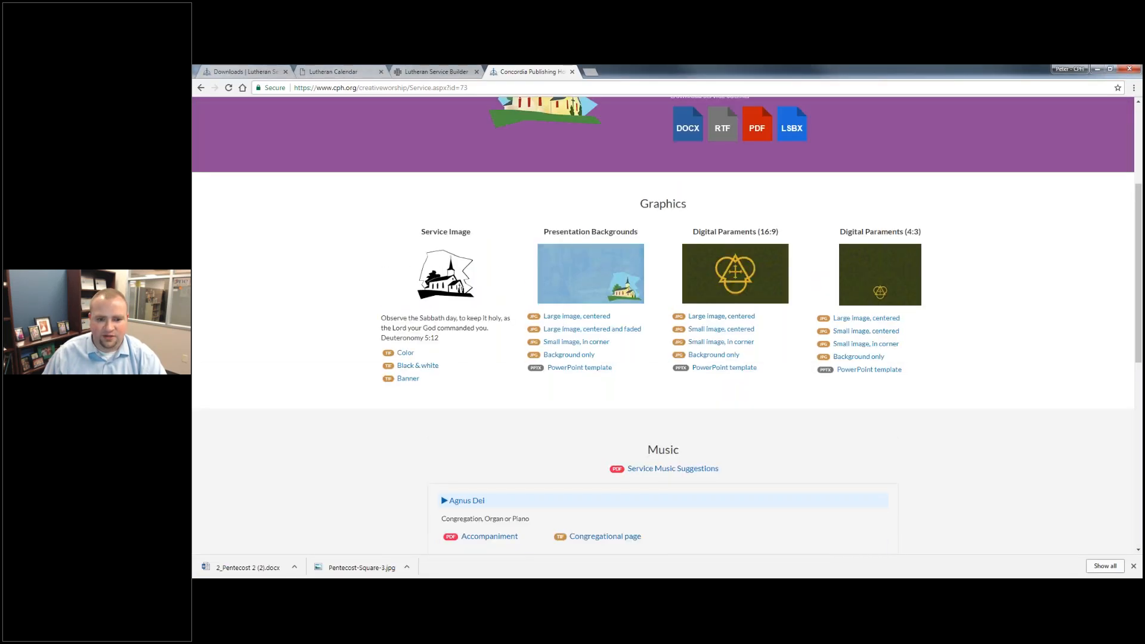
scroll(571, 305, "up", 3)
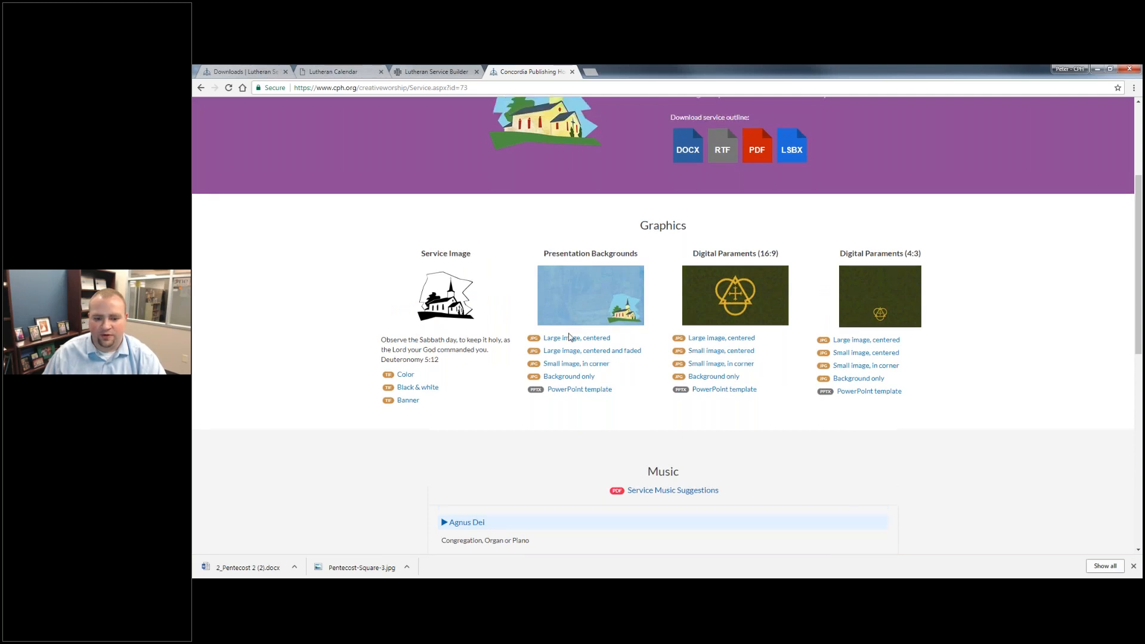
scroll(571, 305, "down", 6)
scroll(603, 434, "down", 3)
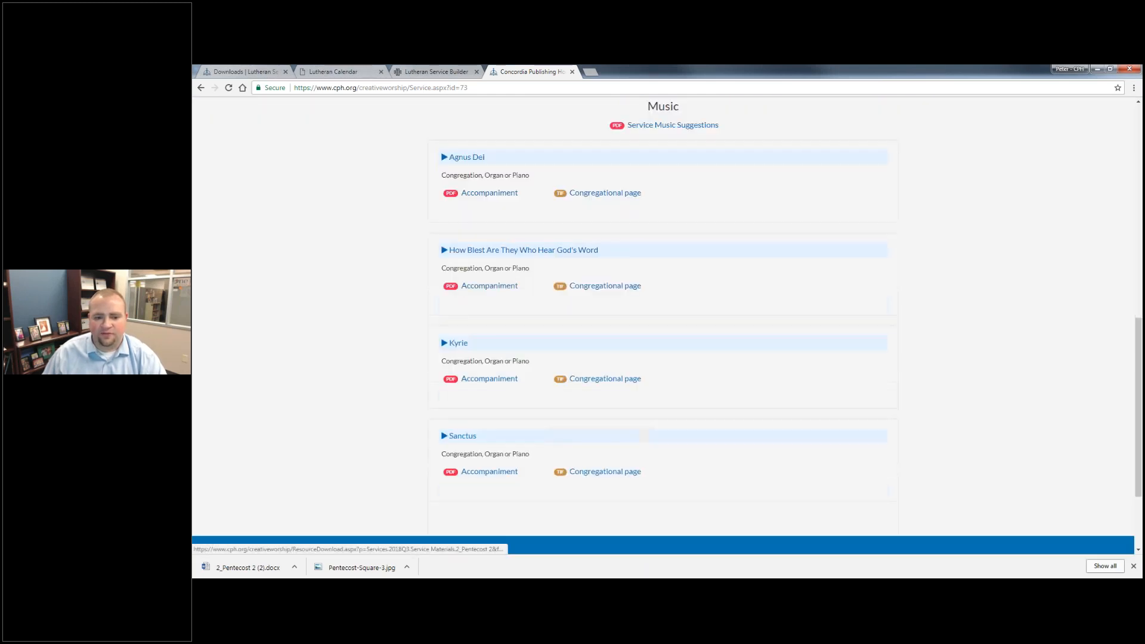
scroll(612, 254, "up", 10)
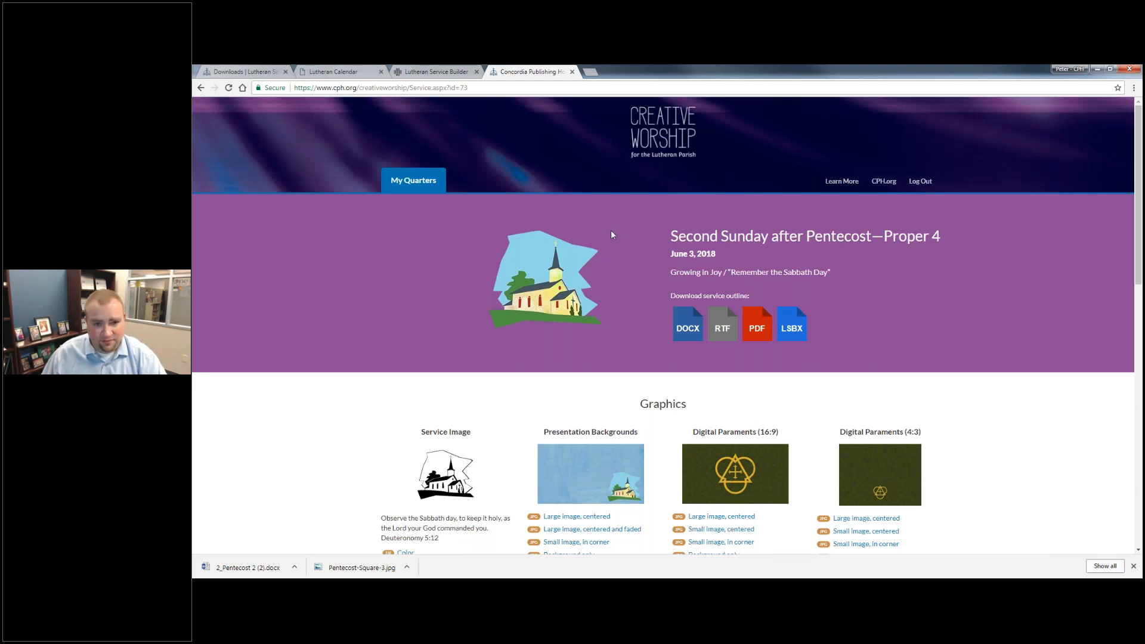
Step: Download the June 3 service outline as LSBX and open it for planning in Lutheran Service Builder
left_click(792, 334)
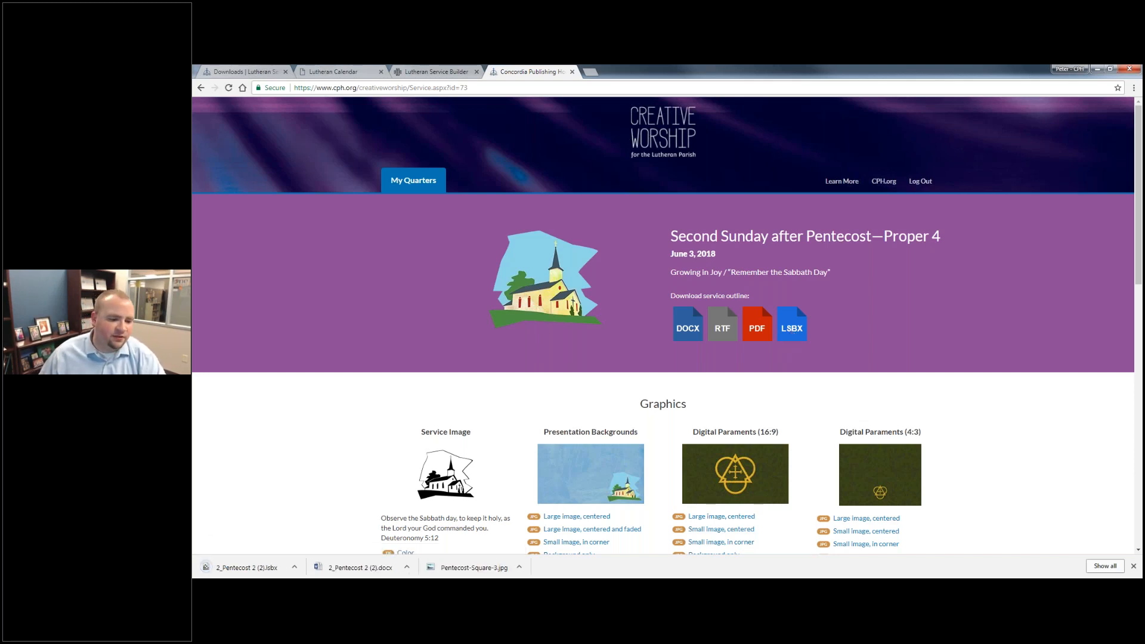
left_click(245, 568)
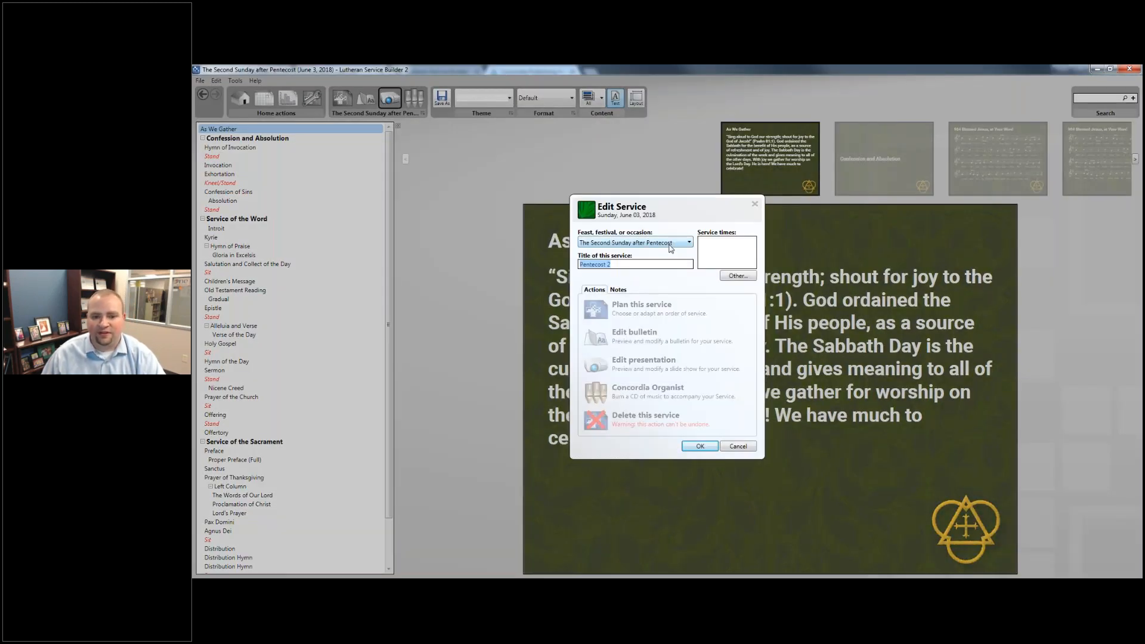
left_click(641, 316)
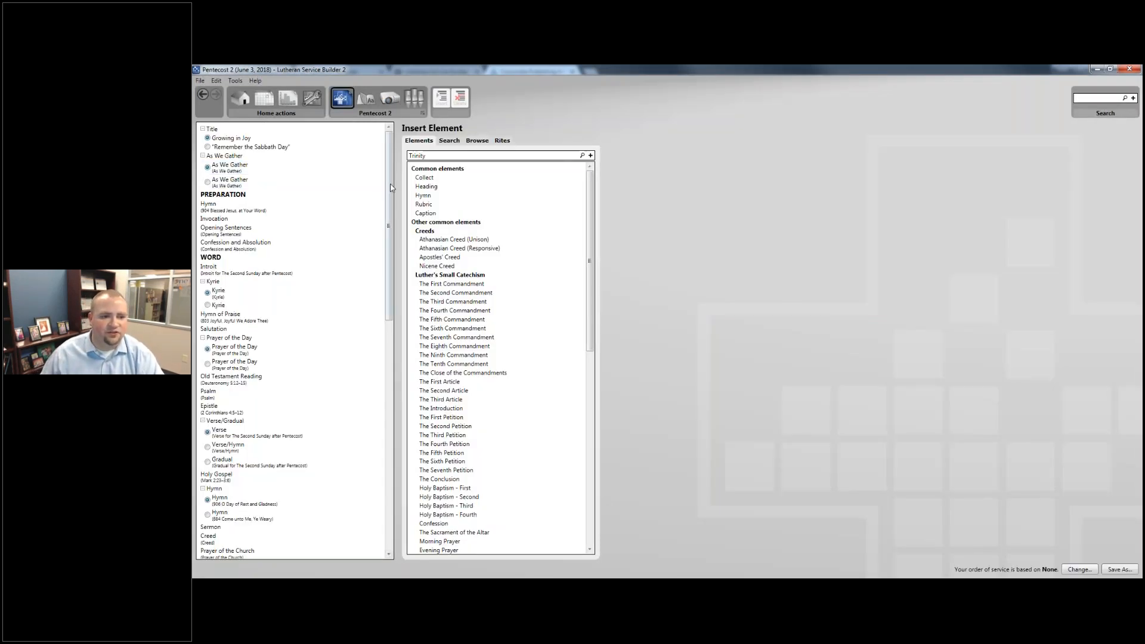
scroll(366, 263, "down", 5)
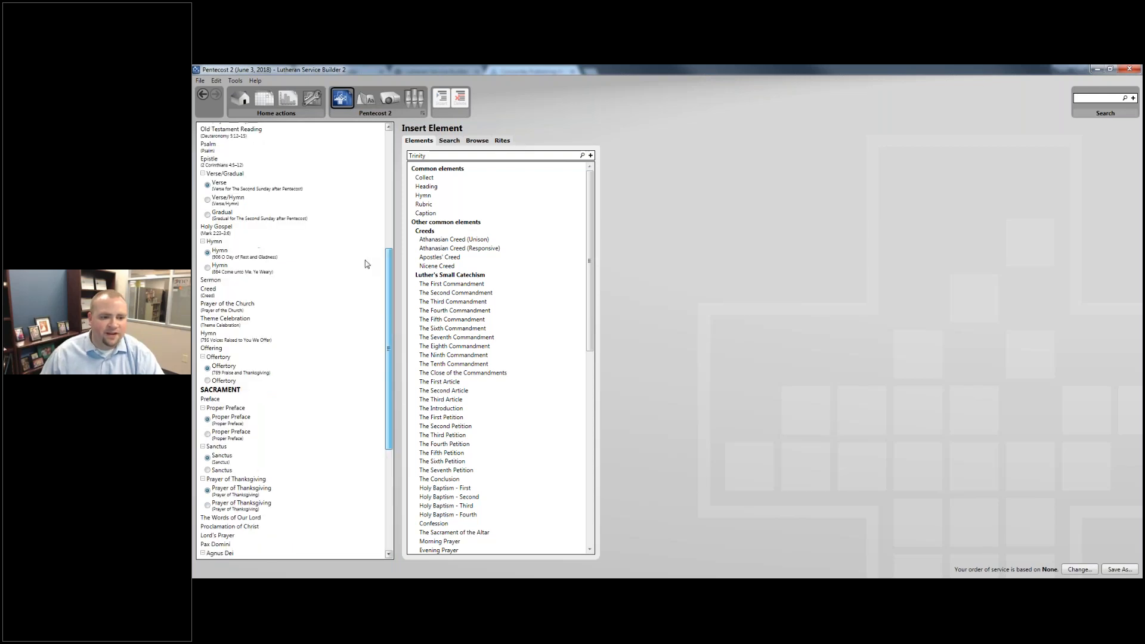
scroll(374, 157, "up", 3)
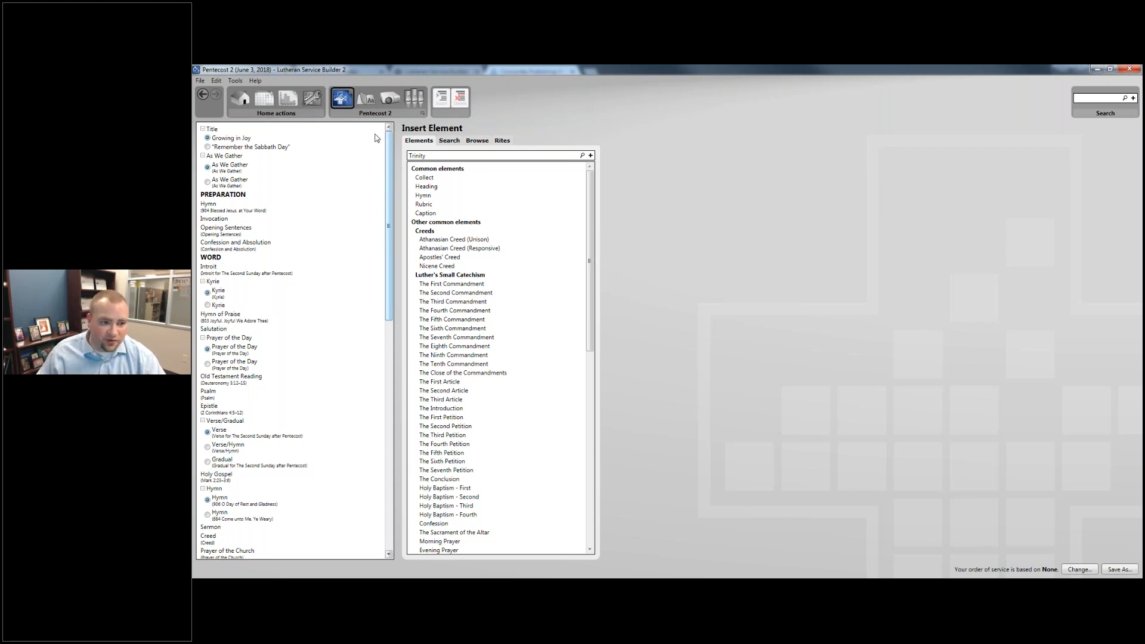
Step: Choose the title "Remember the Sabbath Day" and the first As We Gather option for the Pentecost 2 service
left_click(241, 147)
left_click(239, 138)
left_click(240, 147)
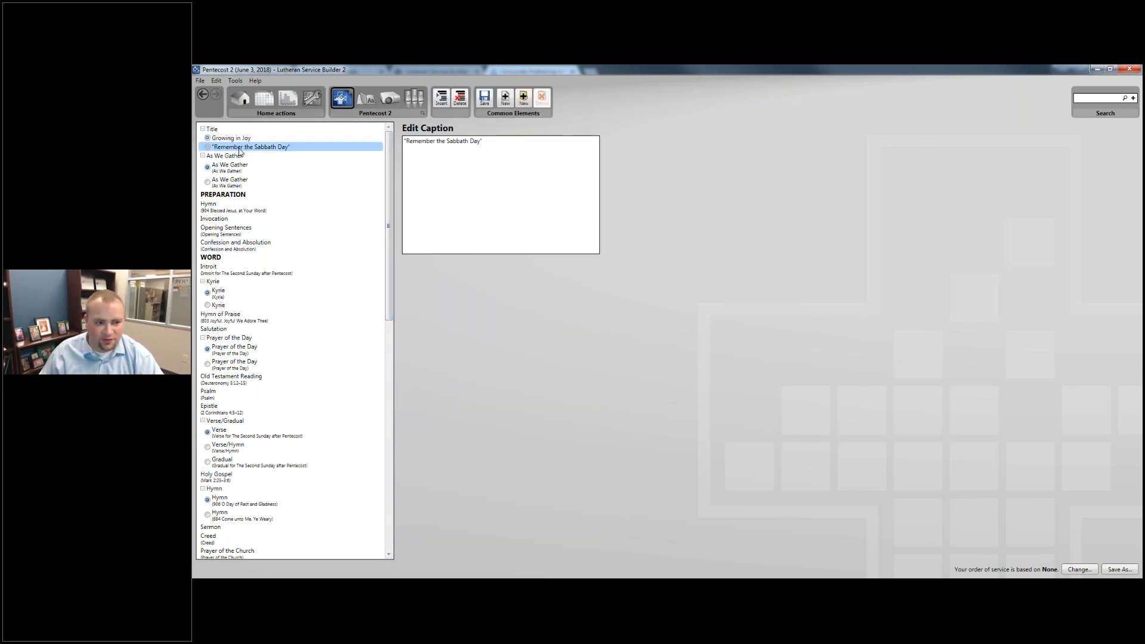
left_click(233, 181)
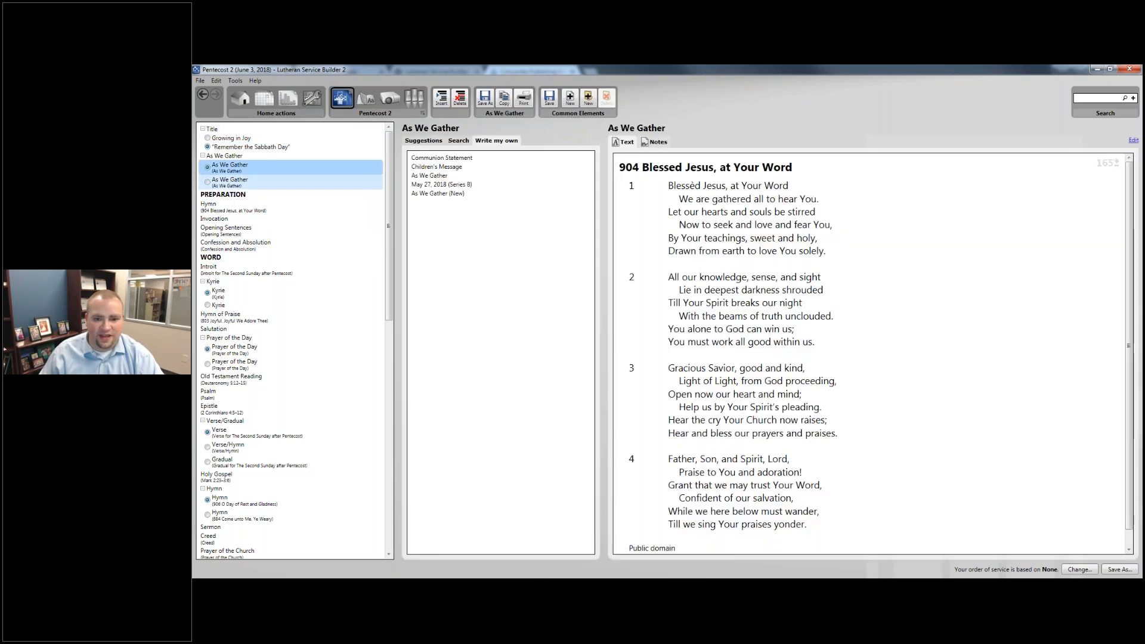
left_click(244, 168)
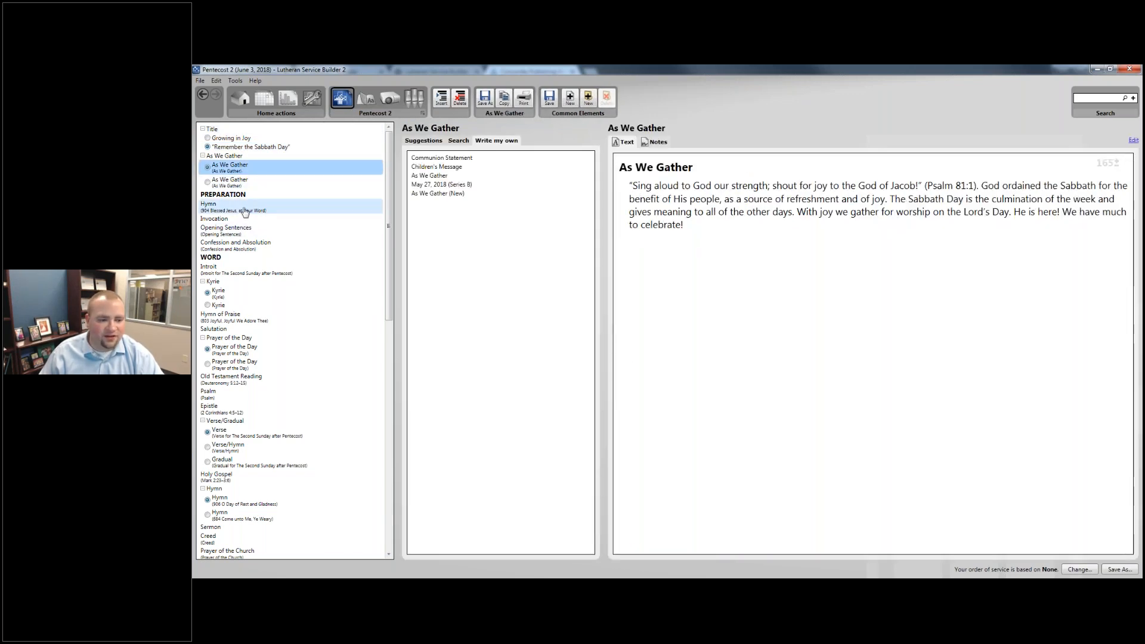
Step: Preview the texts of the opening hymn, Invocation, Opening Sentences, and Confession and Absolution in the service plan
left_click(245, 209)
left_click(251, 219)
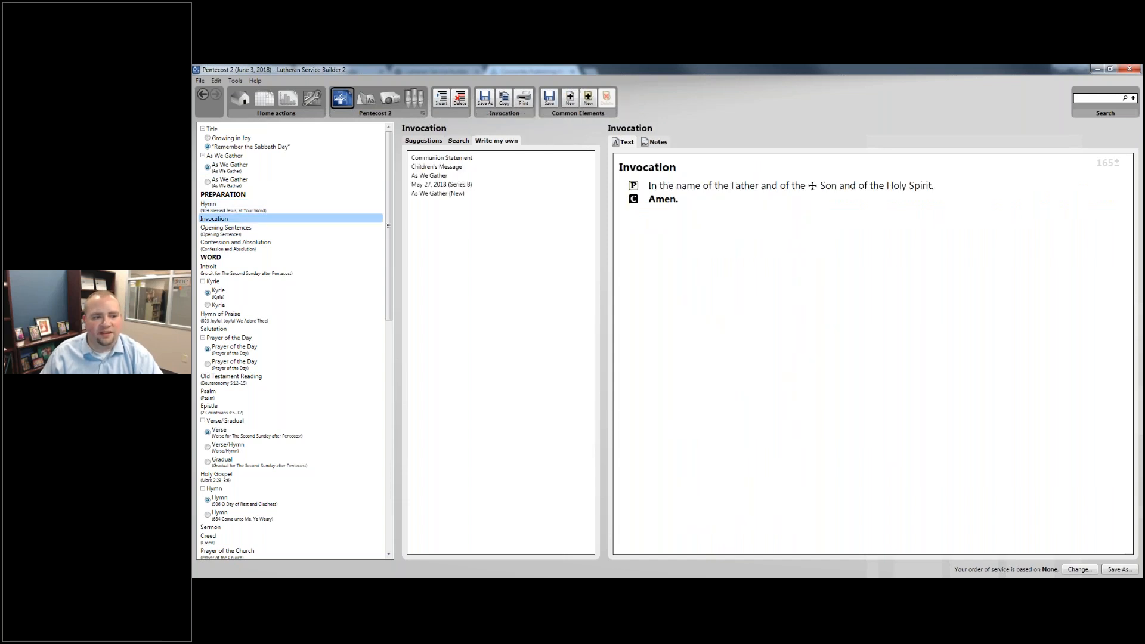
left_click(250, 229)
left_click(260, 244)
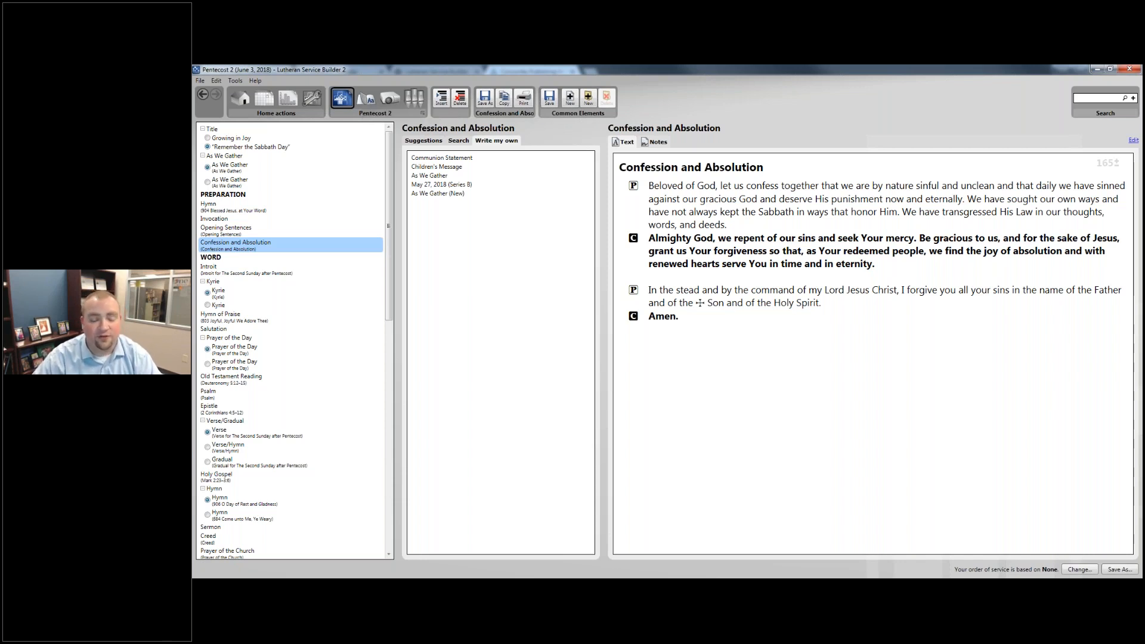
Step: Try to apply the Creative Worship theme to the Pentecost 2 bulletin
left_click(366, 98)
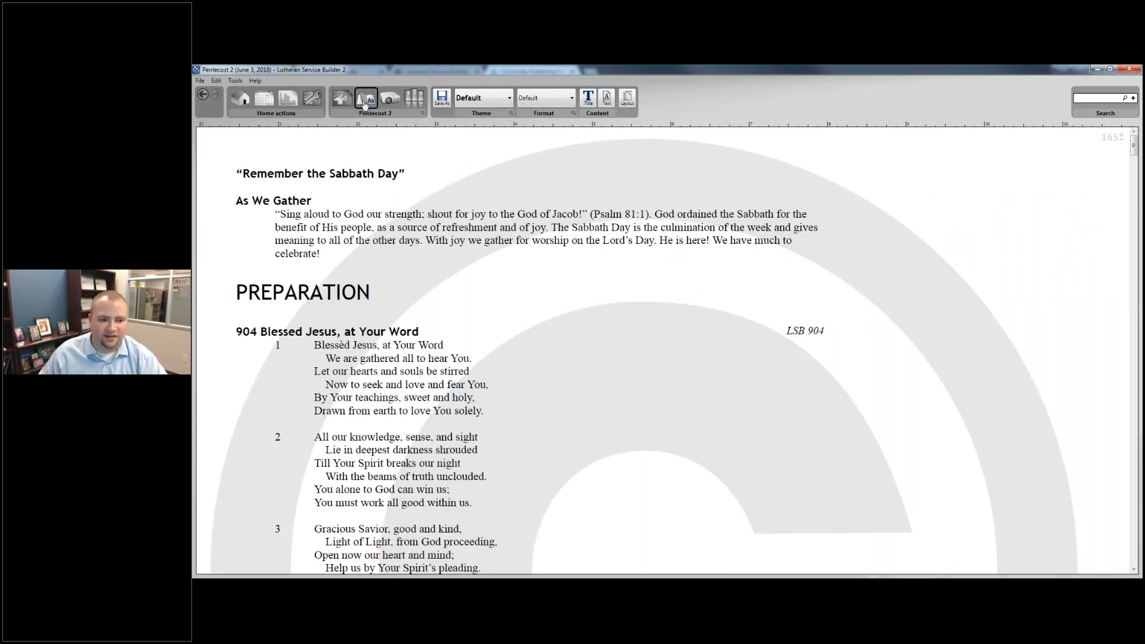
left_click(483, 98)
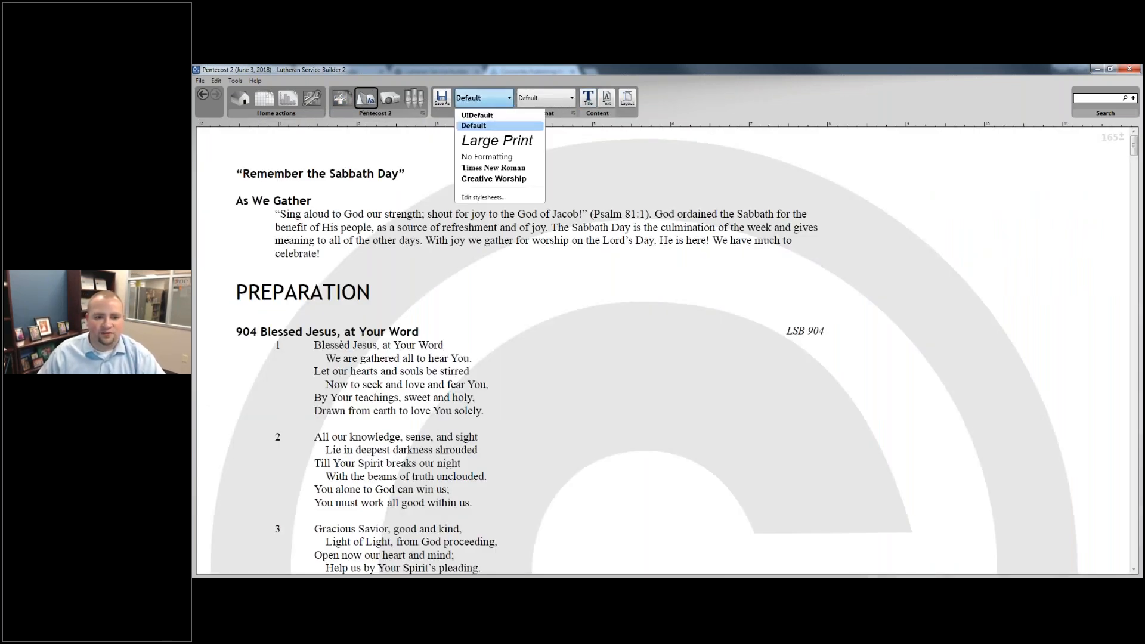
left_click(500, 180)
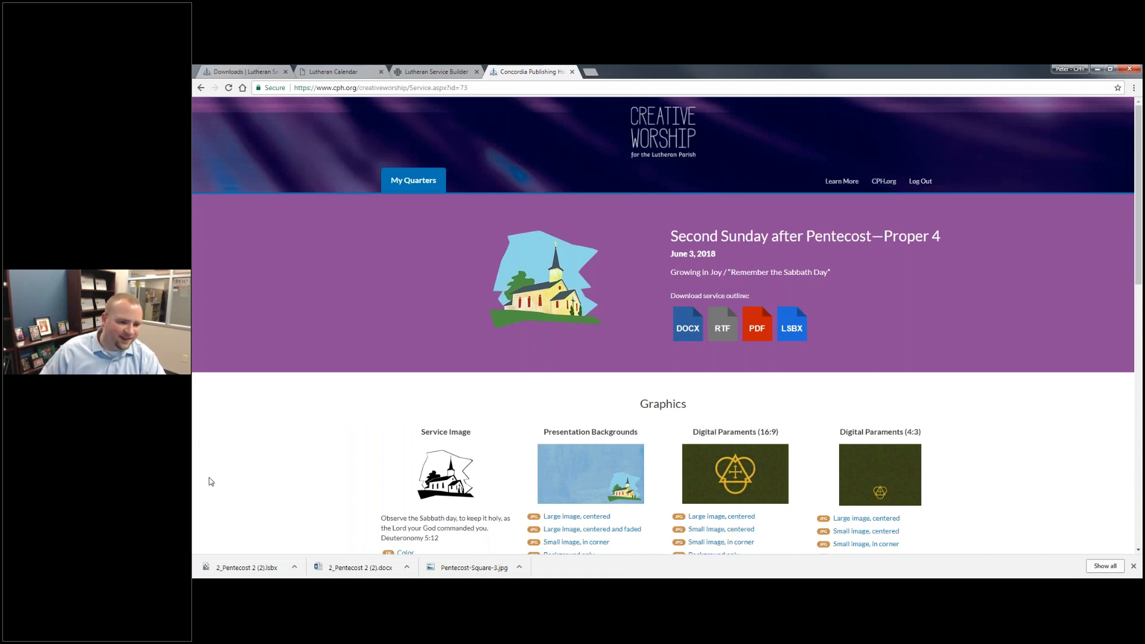
Step: Relaunch Lutheran Service Builder and open the bulletin for the June 3 service titled The Second Sunday after Pentecost
key("super")
left_click(251, 227)
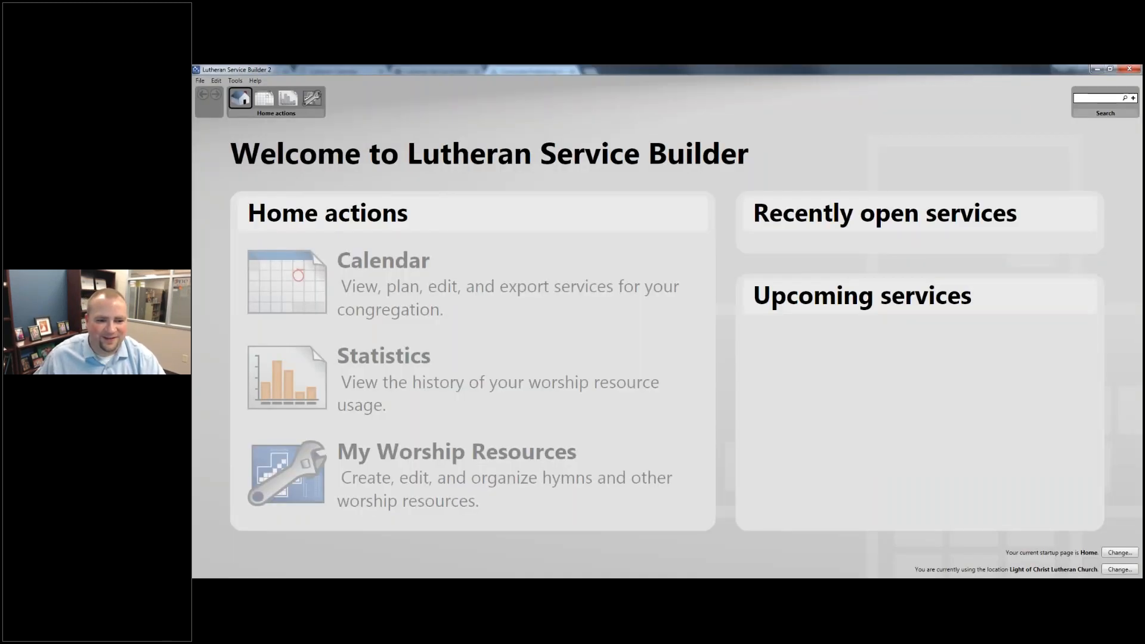
left_click(743, 371)
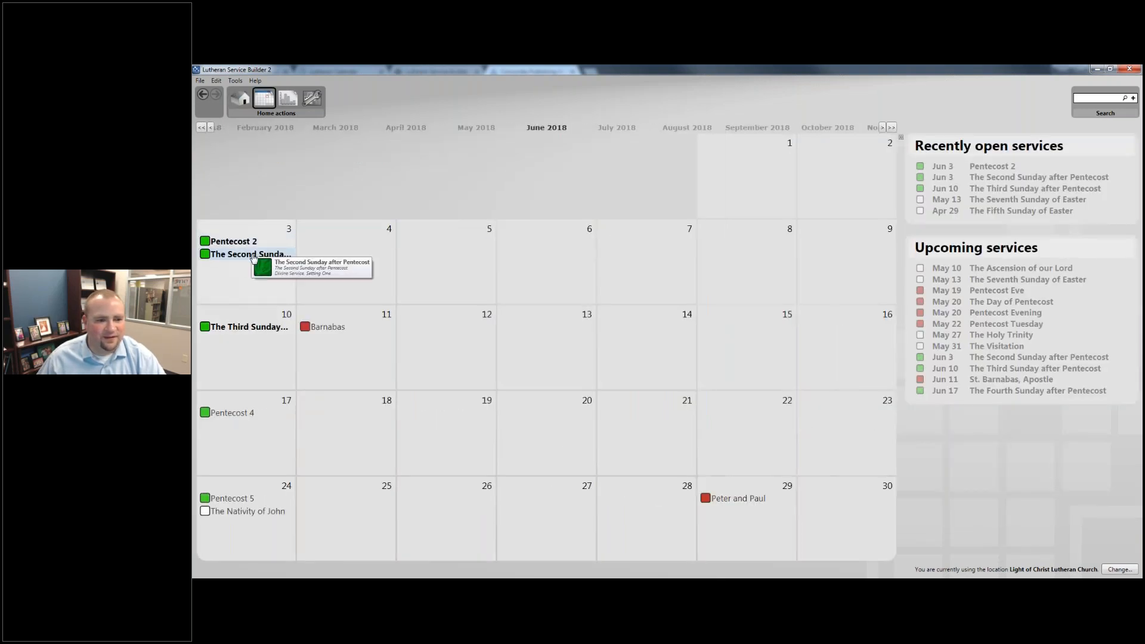
key("Return")
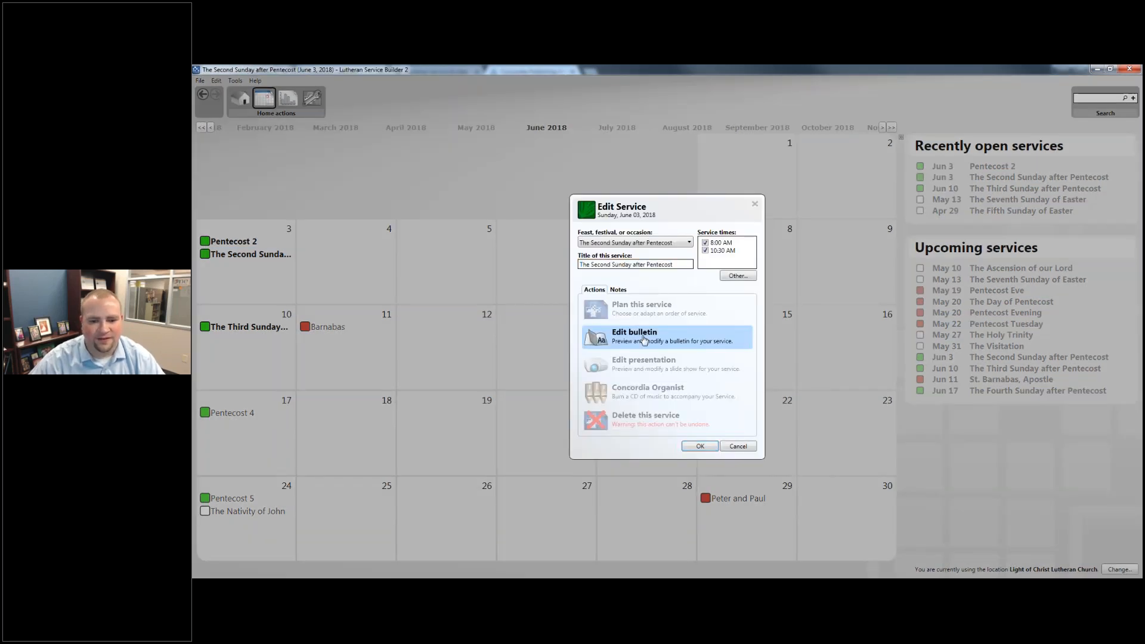
double_click(644, 340)
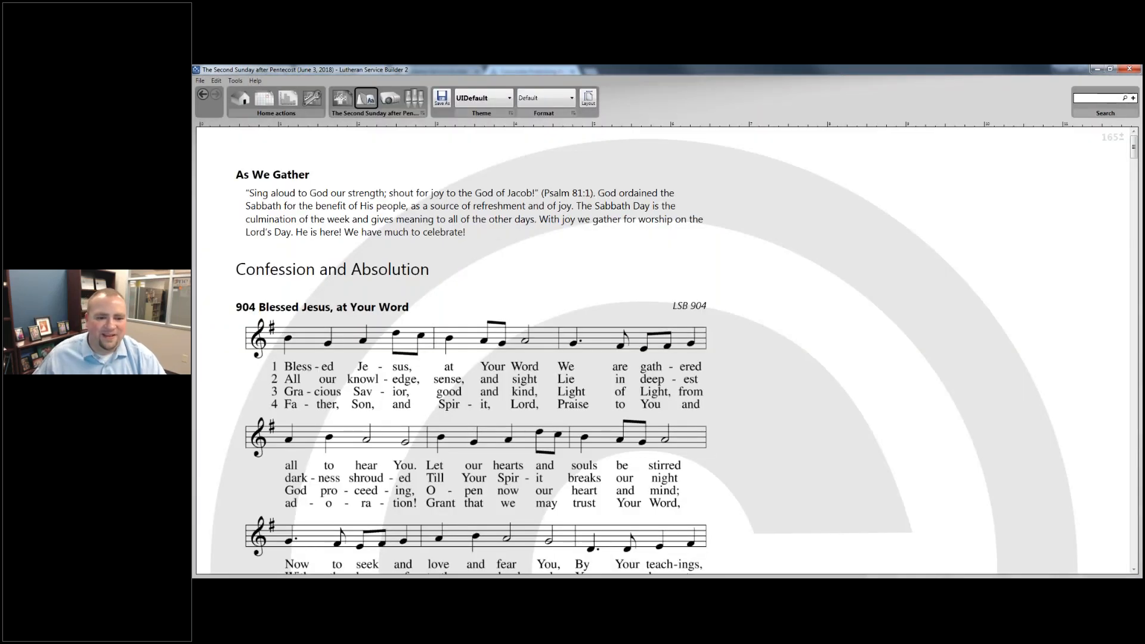
Step: Look through the June 3 bulletin from the opening hymn to the Old Testament Reading
left_click(659, 349)
scroll(662, 327, "down", 3)
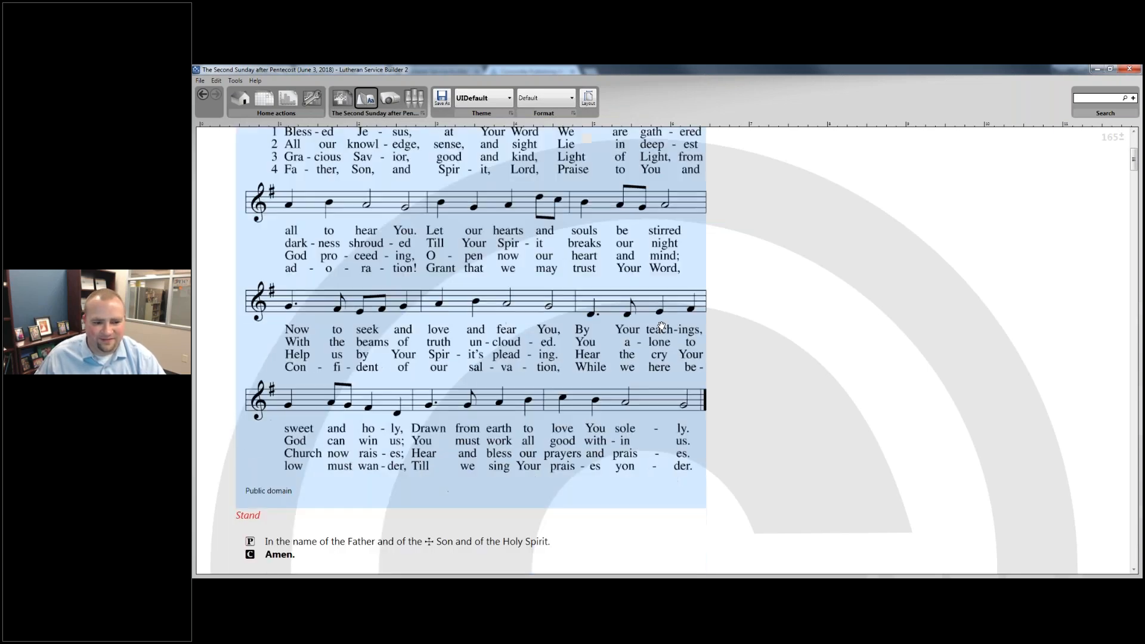
scroll(662, 327, "down", 9)
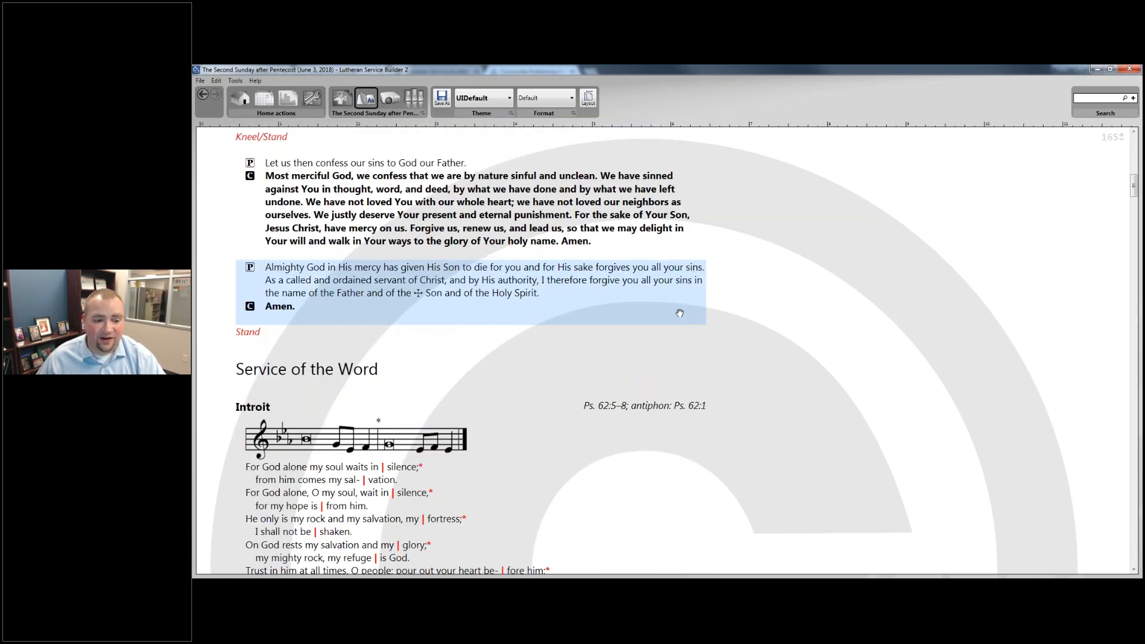
scroll(665, 338, "down", 1)
scroll(666, 338, "down", 3)
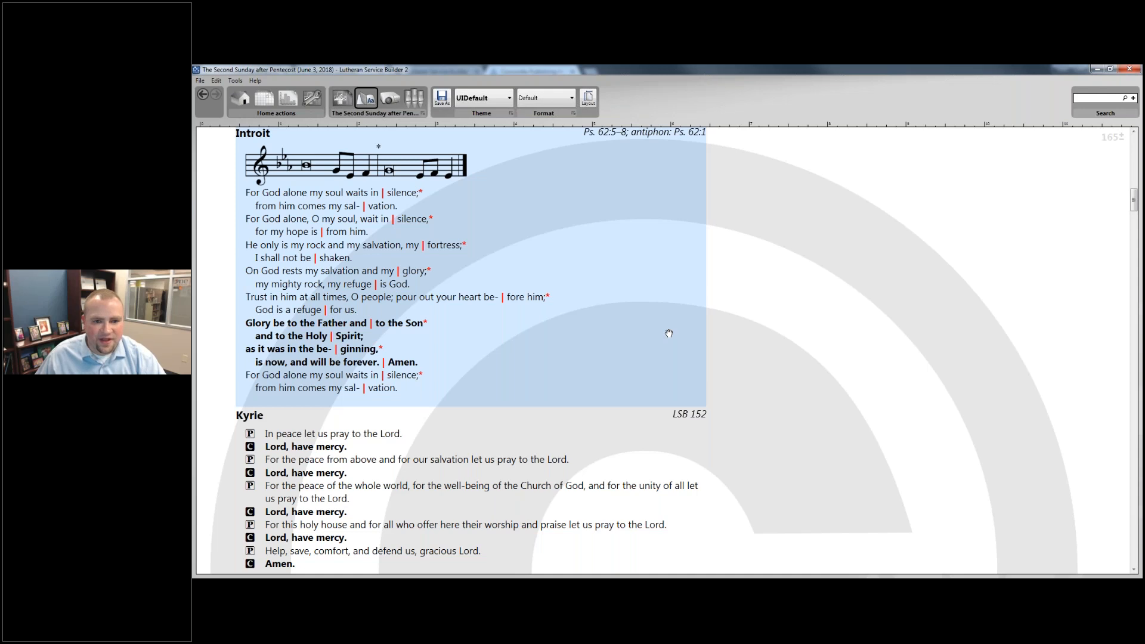
scroll(713, 380, "down", 2)
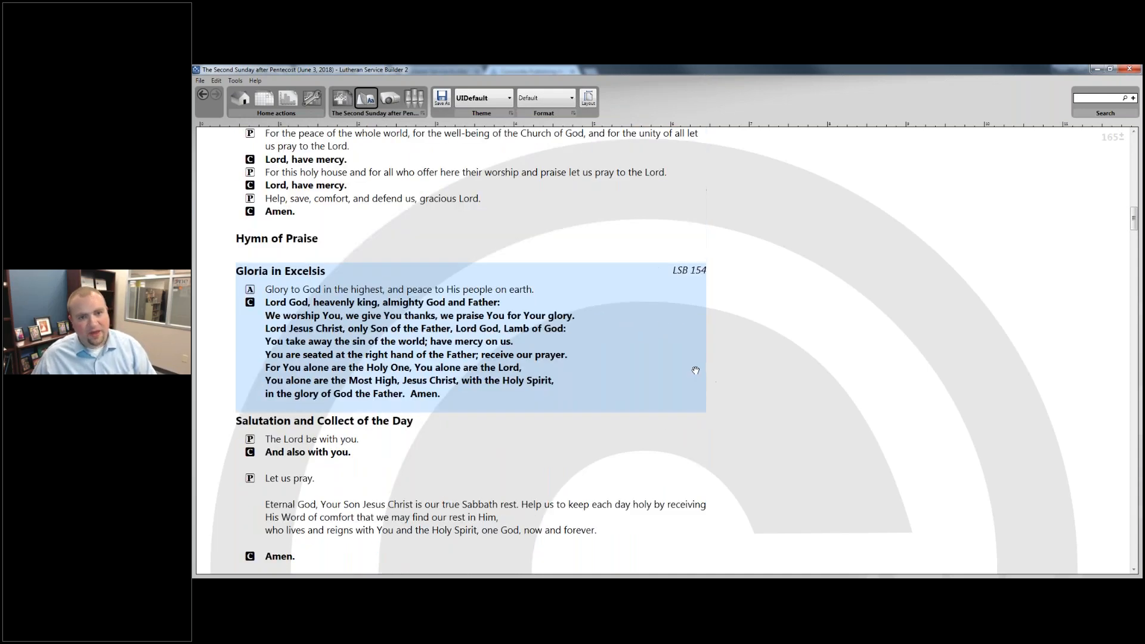
scroll(846, 354, "up", 1)
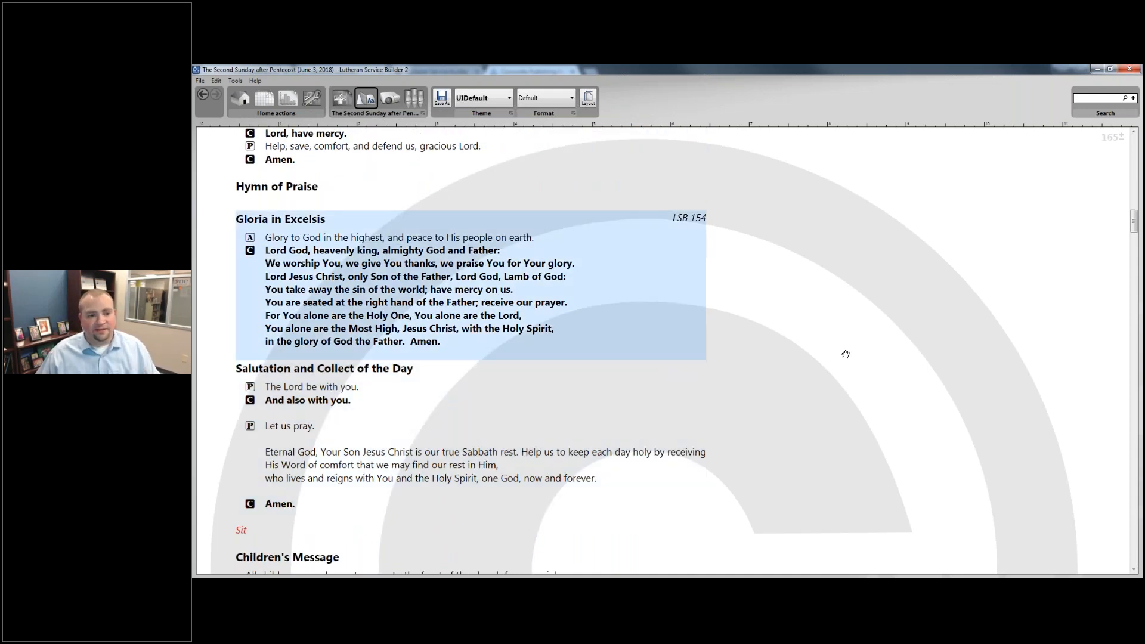
scroll(846, 354, "down", 1)
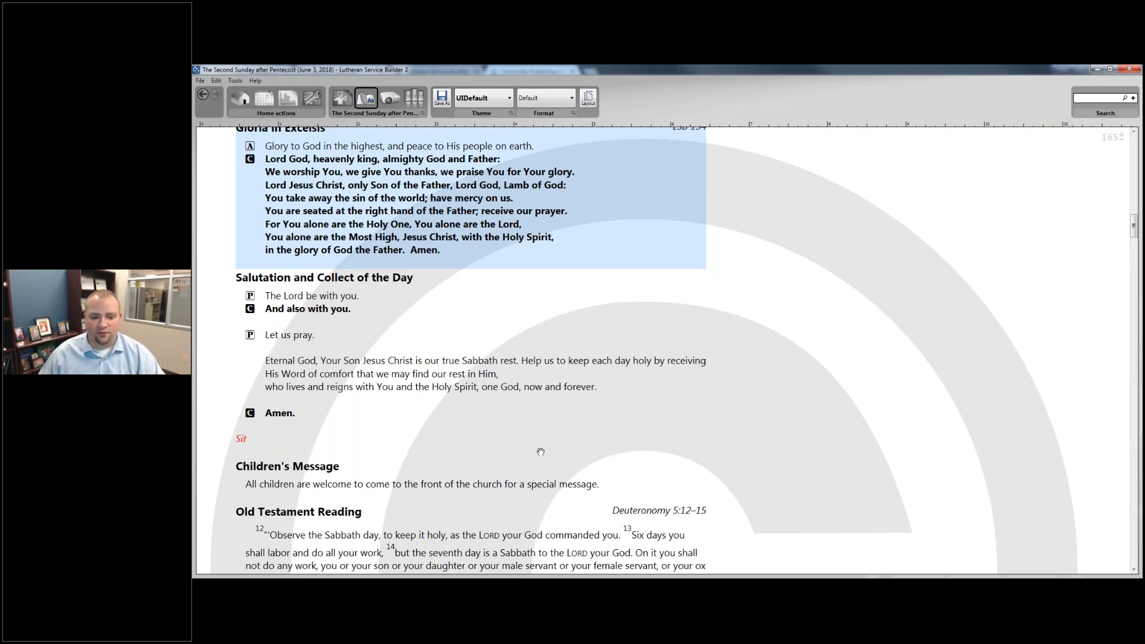
Step: Bring up the June 3 presentation in Lutheran Service Builder and review its slides from As We Gather through the Invocation
key("alt+Tab")
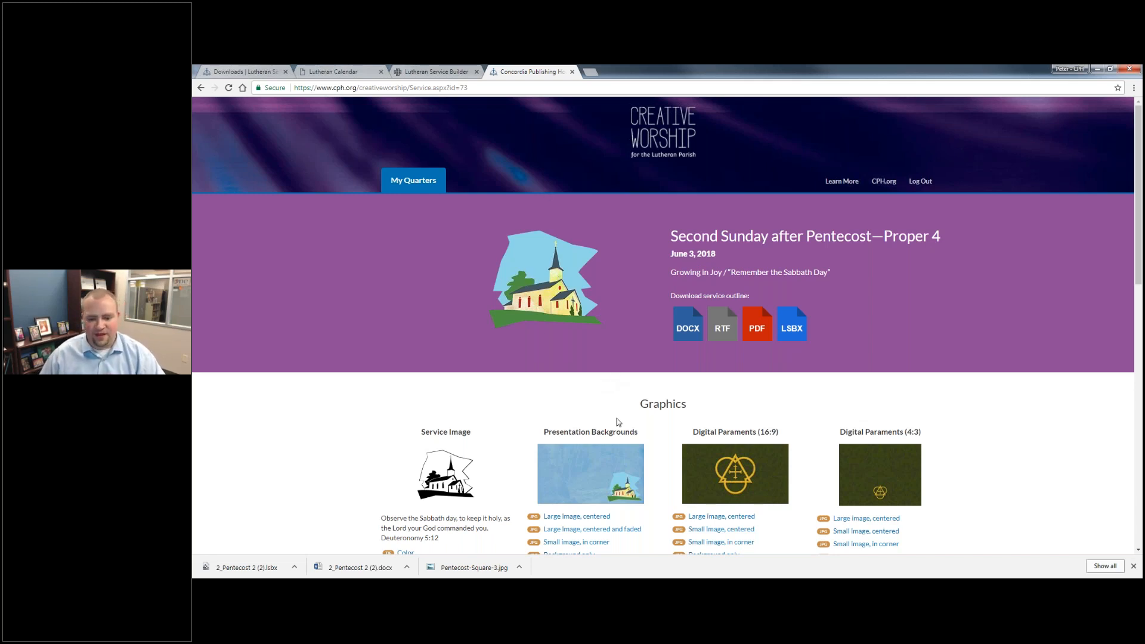
key("alt+Tab")
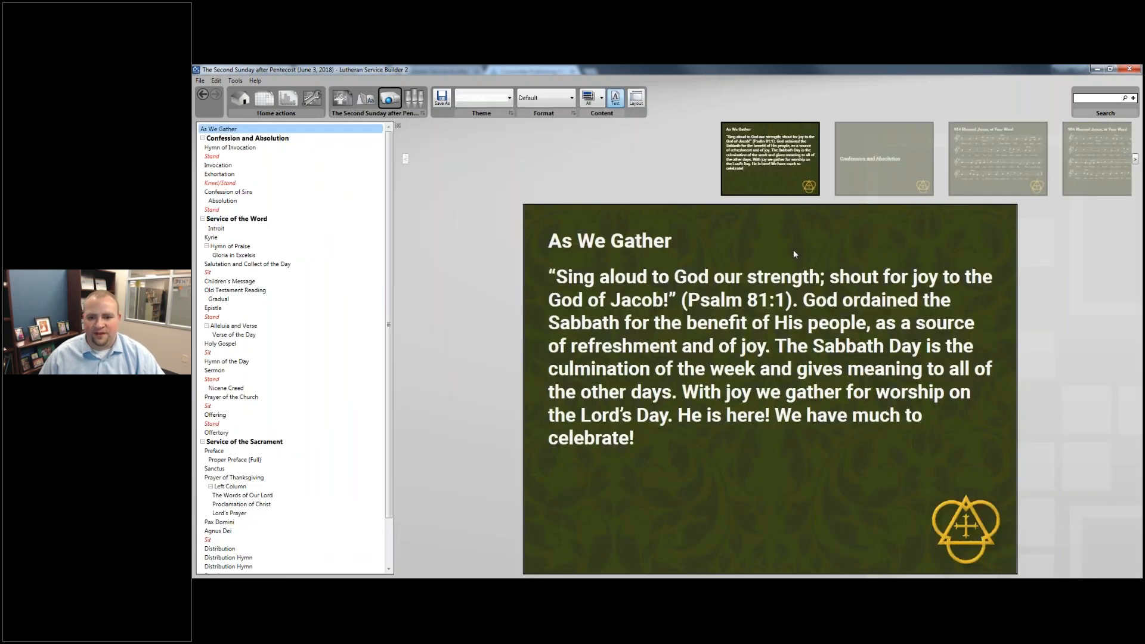
left_click(908, 156)
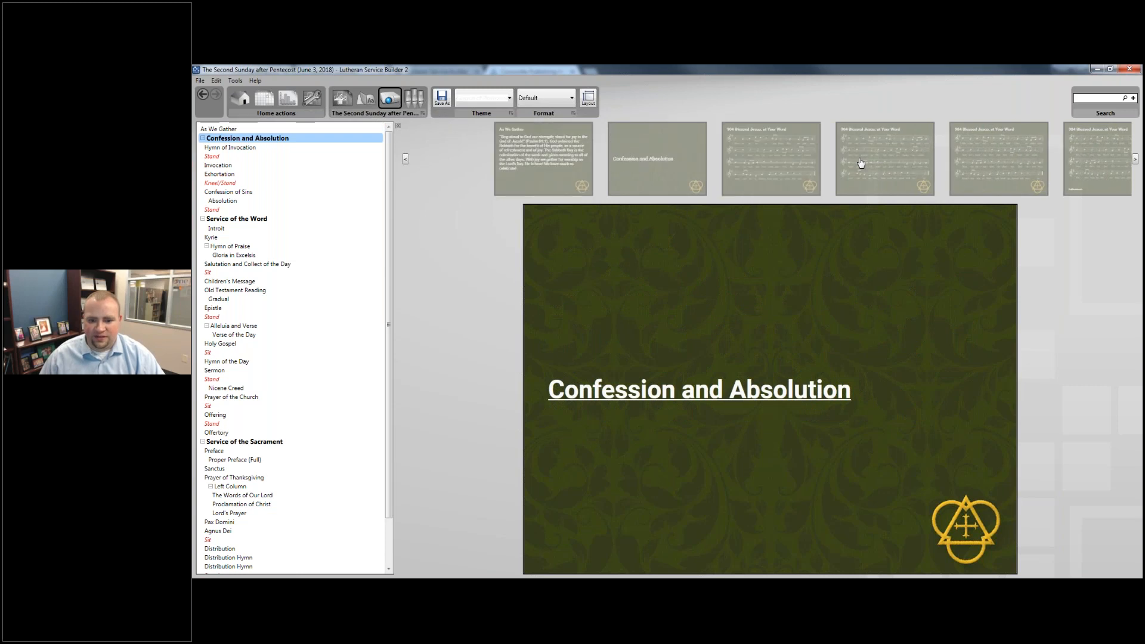
key("Right")
key("Right")
key("Right")
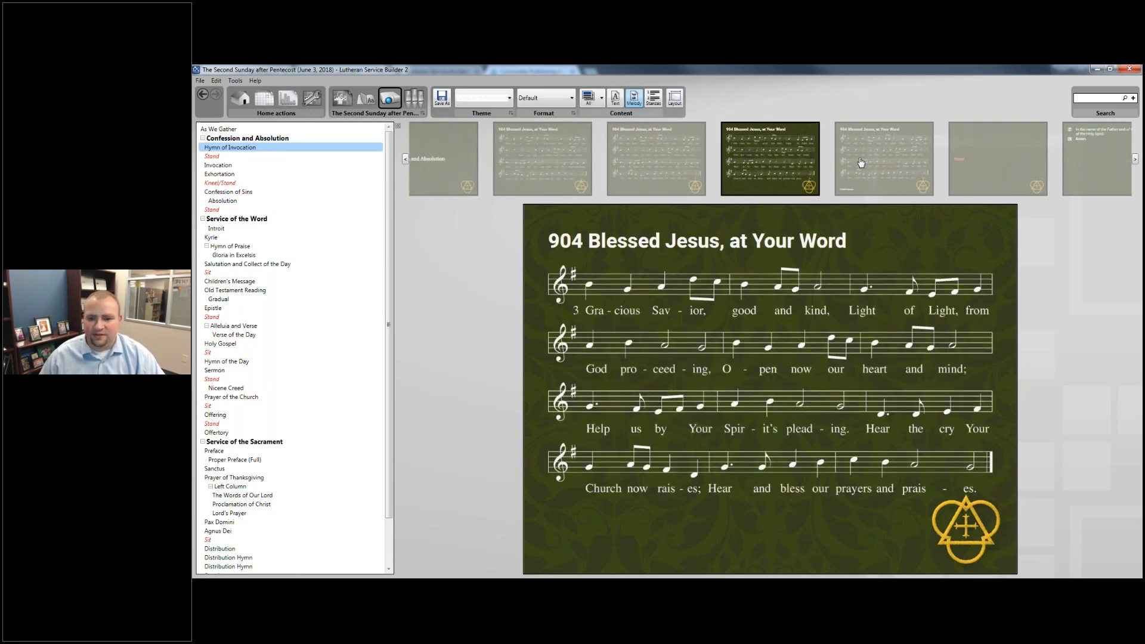
key("Right")
key("Right")
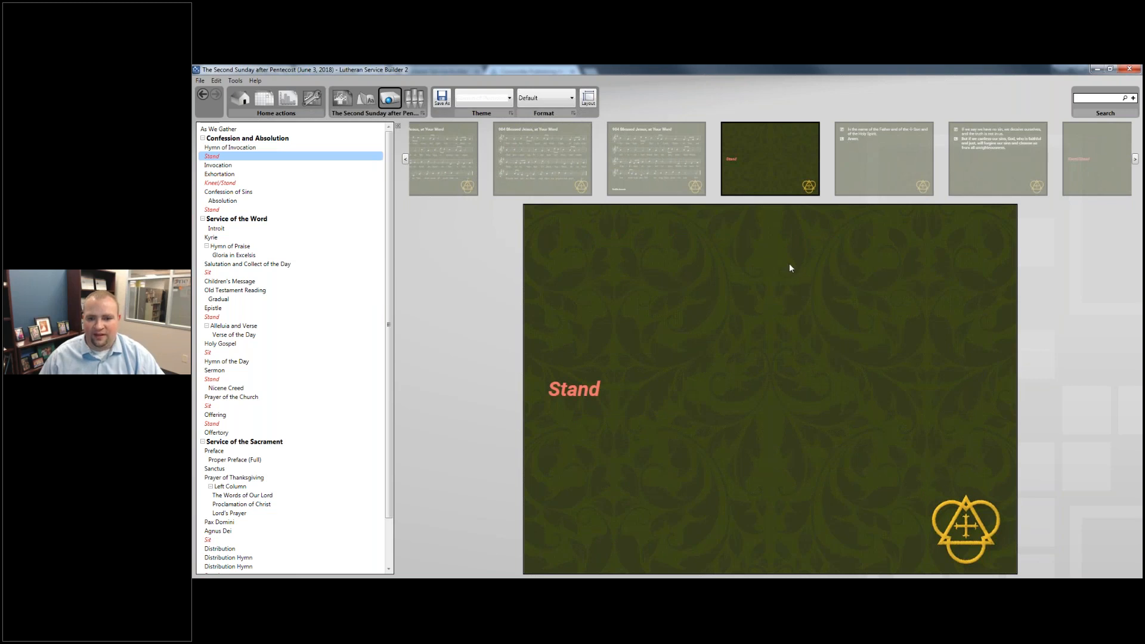
left_click(865, 169)
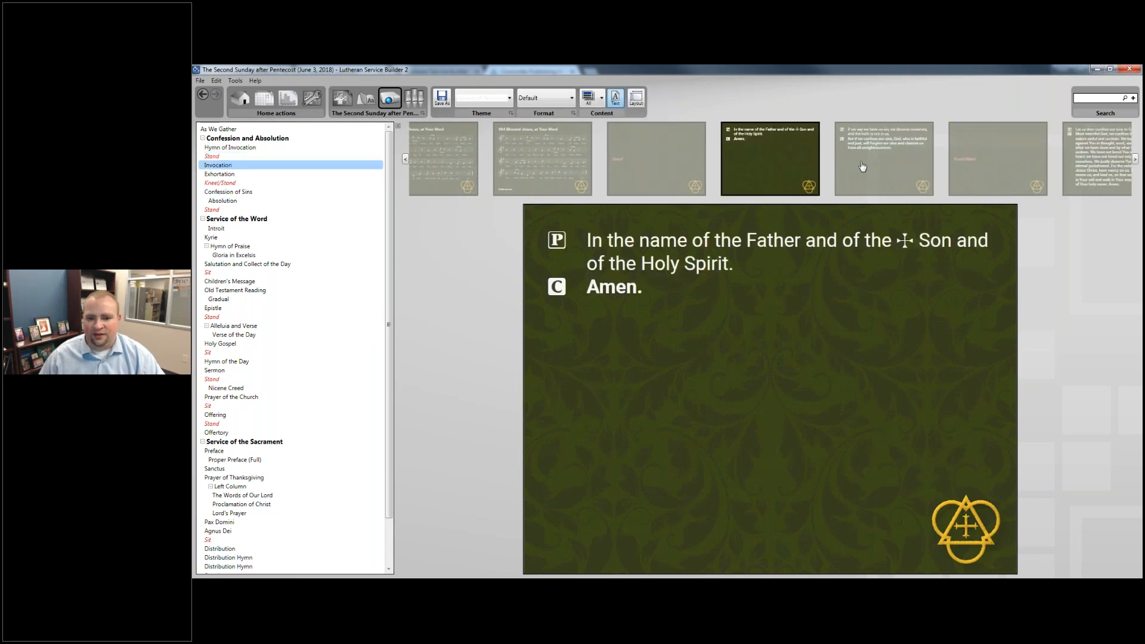
Step: Review the slides that follow the Invocation in the June 3 presentation, starting with the Exhortation
left_click(863, 166)
left_click(862, 167)
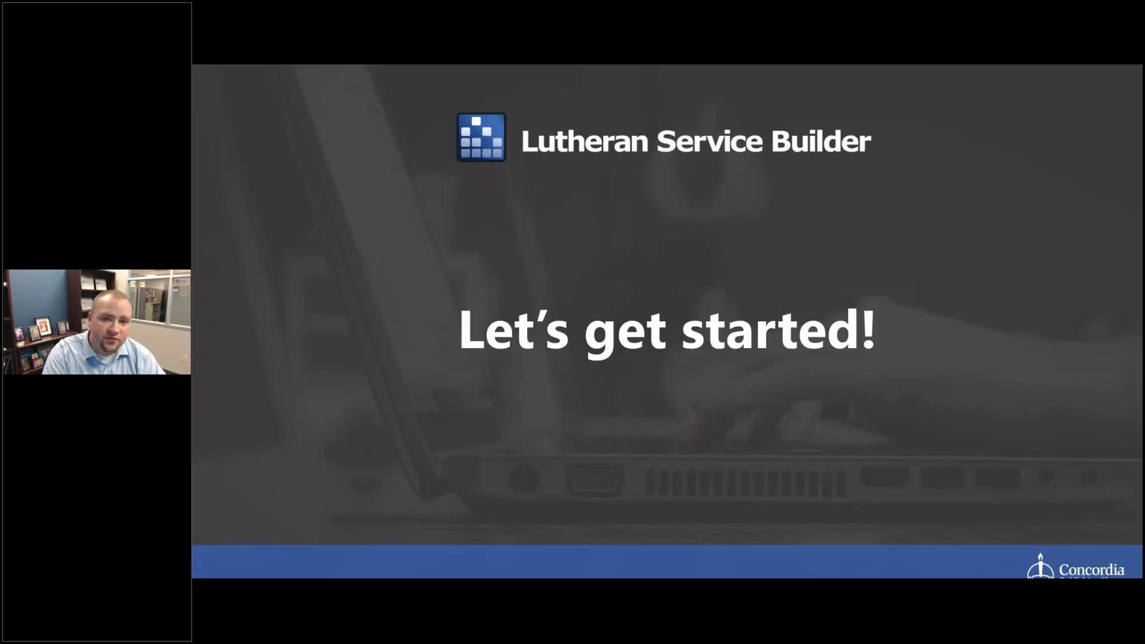
key("Right")
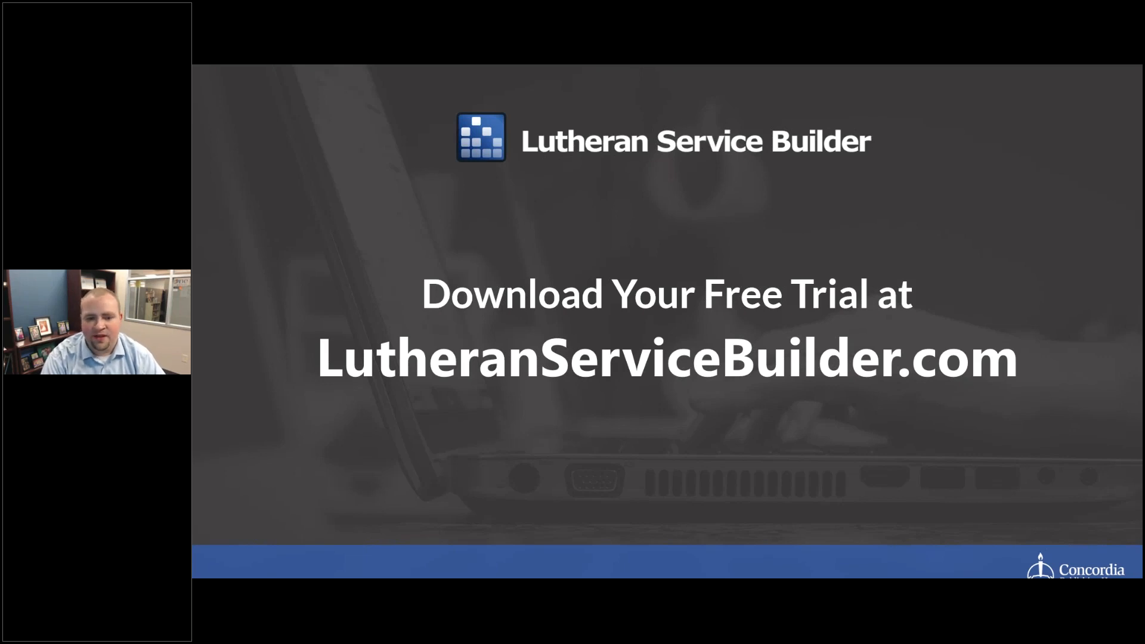
key("Right")
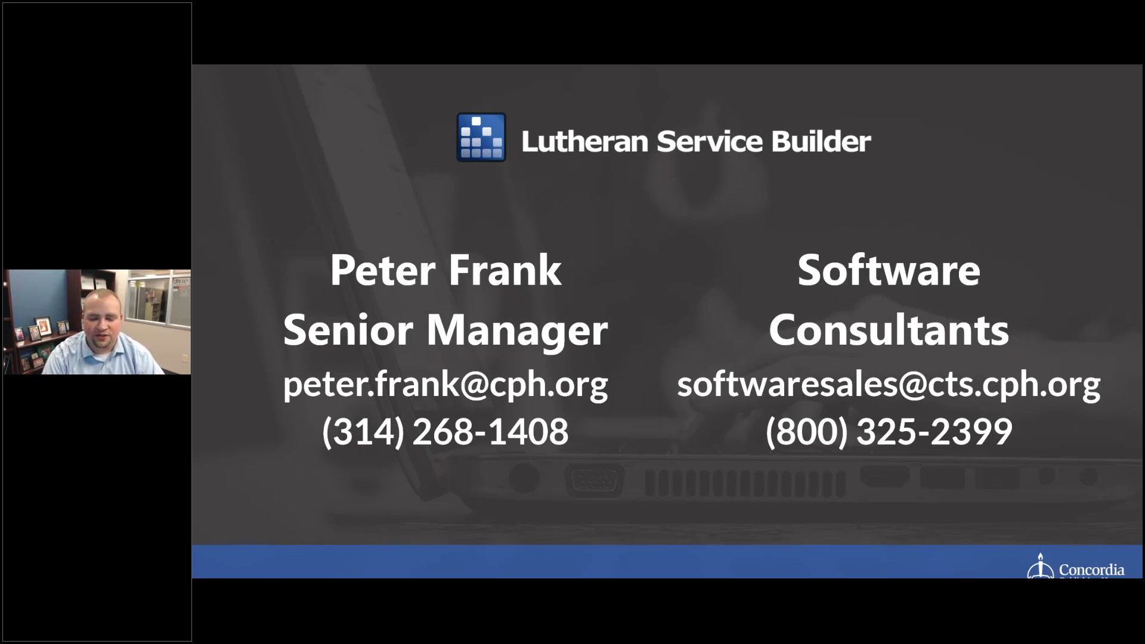
key("Right")
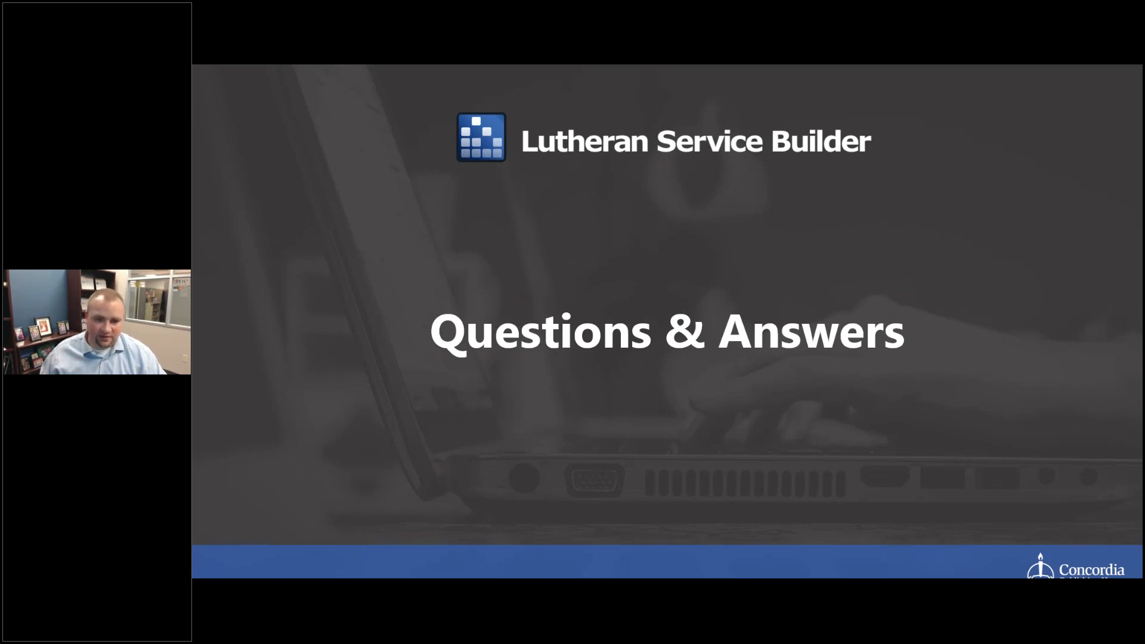
Step: Switch to Lutheran Calendar in the browser, open Pentecost 2 in June 2018 and read through its readings and propers
key("alt+Tab")
key("alt+Tab")
key("alt+Tab")
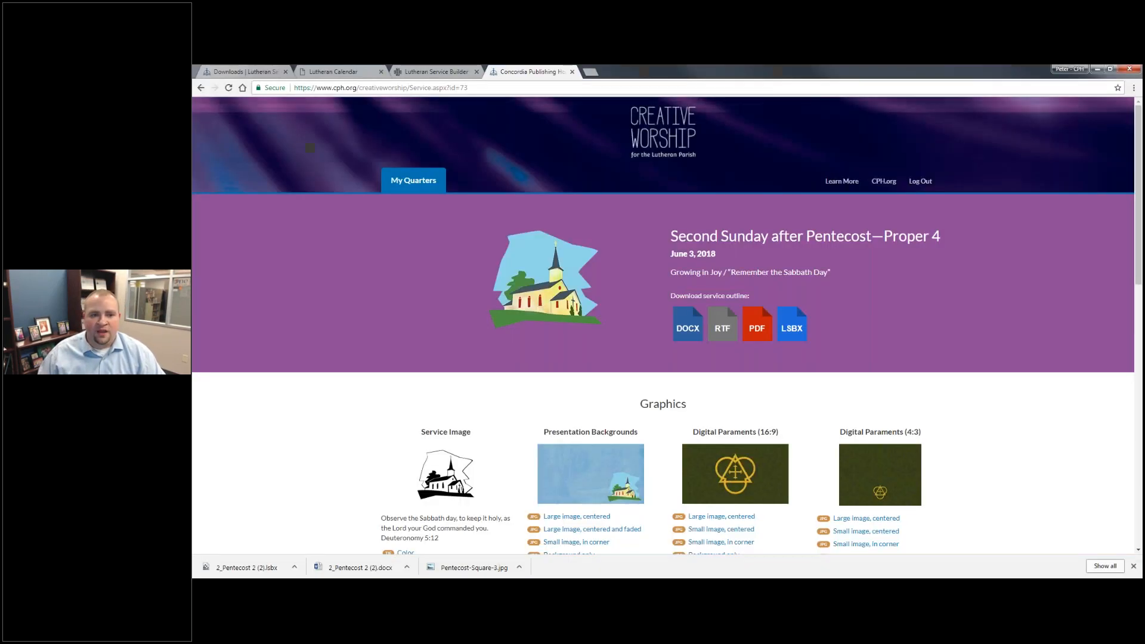
left_click(341, 69)
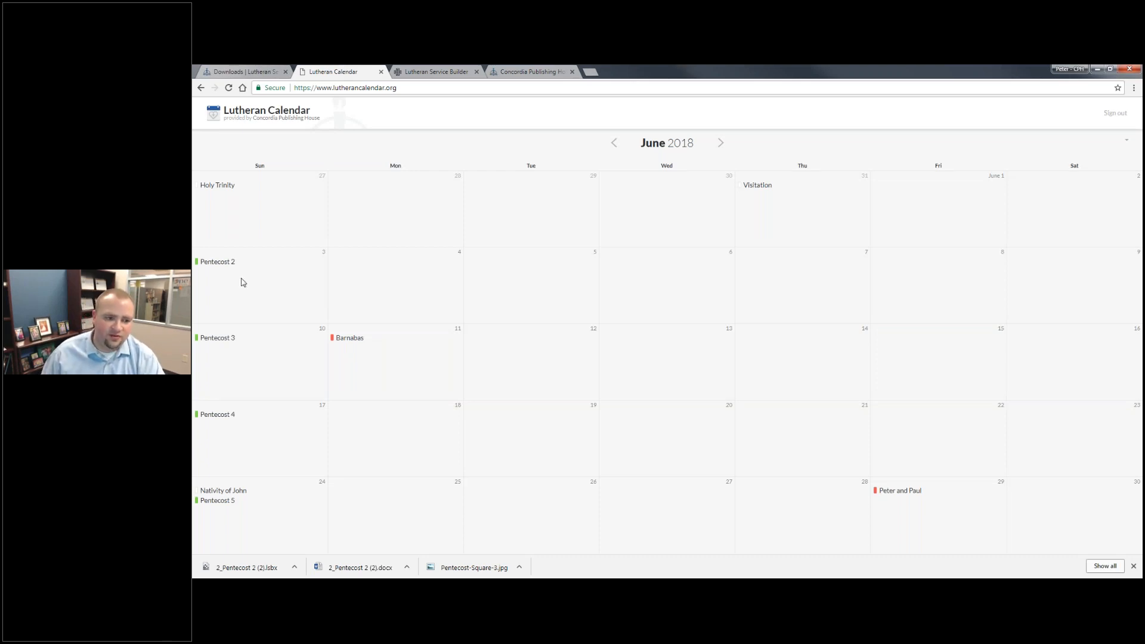
left_click(220, 261)
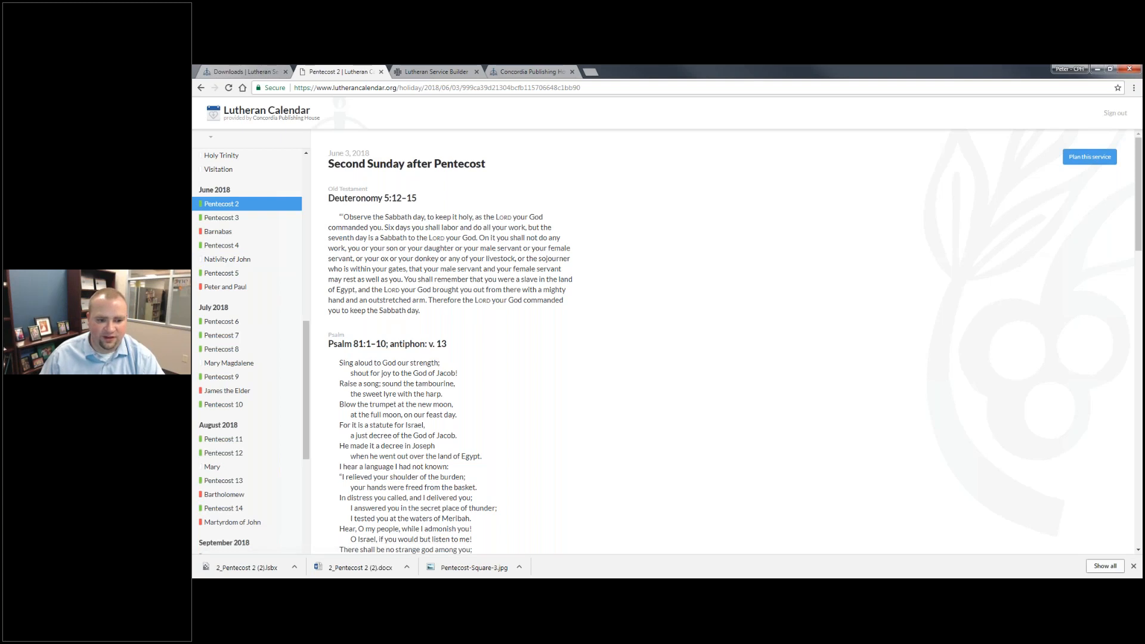
scroll(535, 280, "down", 15)
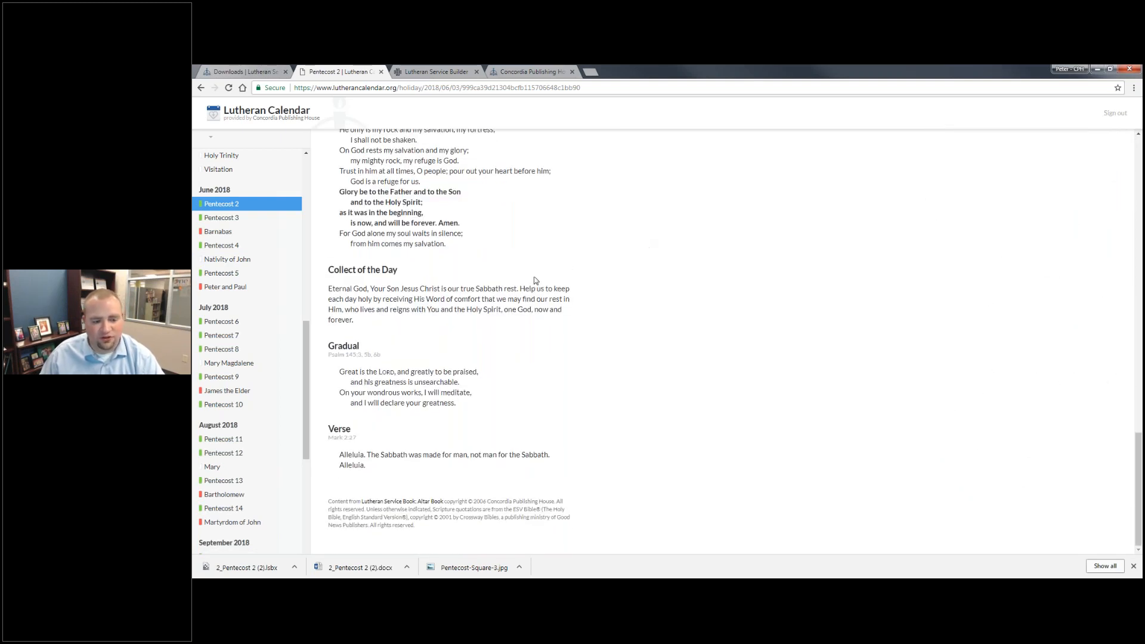
scroll(479, 356, "up", 12)
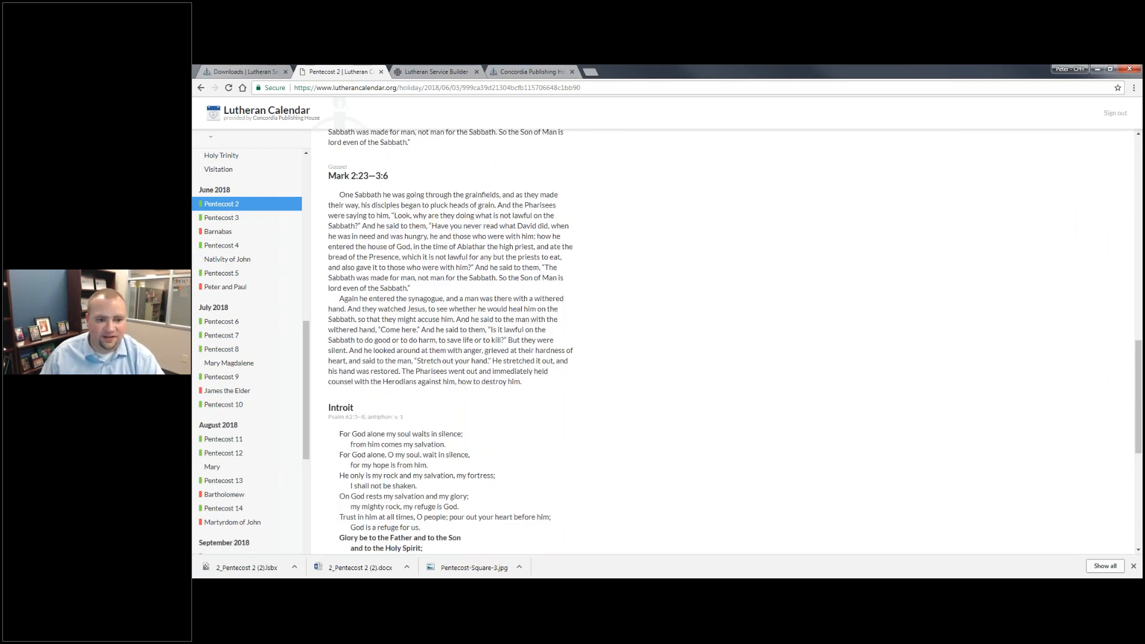
scroll(370, 310, "up", 3)
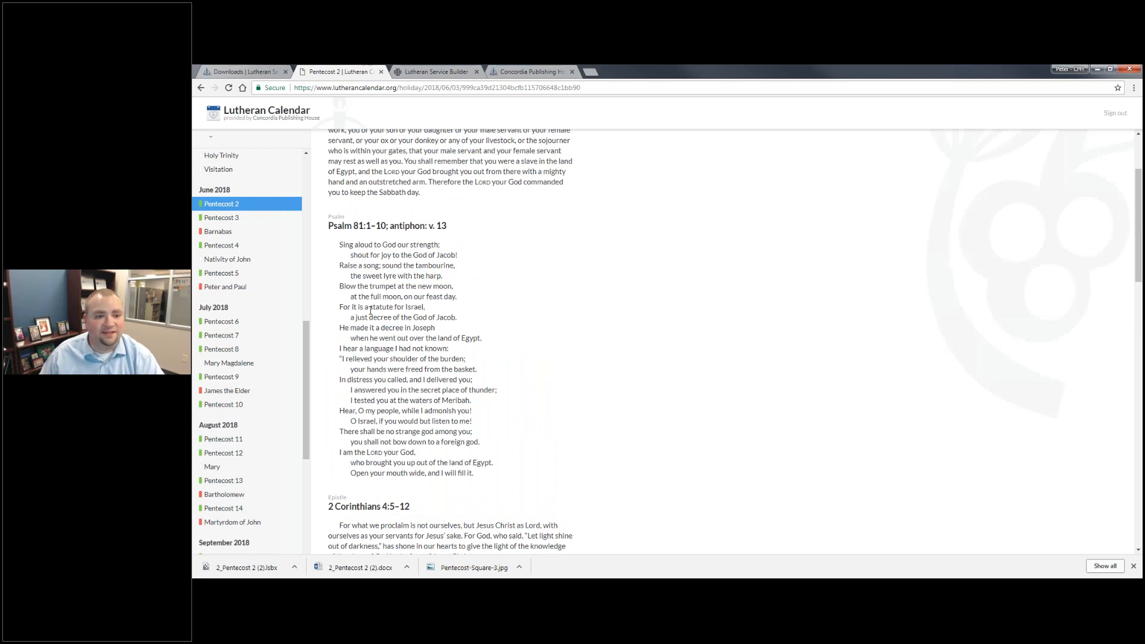
scroll(371, 310, "up", 2)
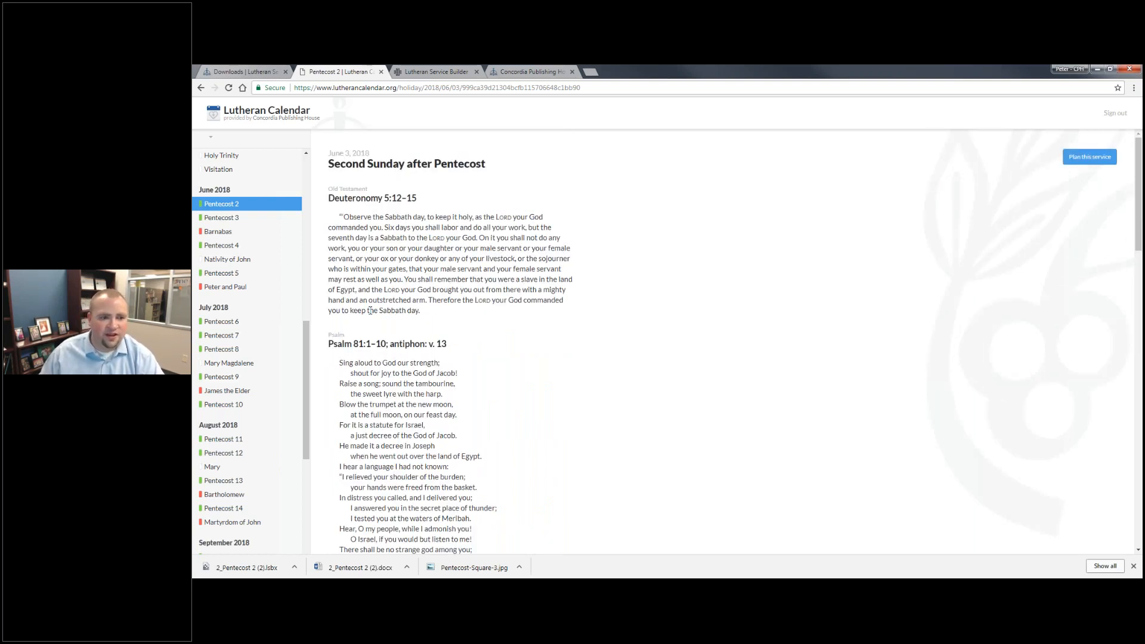
scroll(325, 293, "down", 1)
scroll(243, 259, "up", 2)
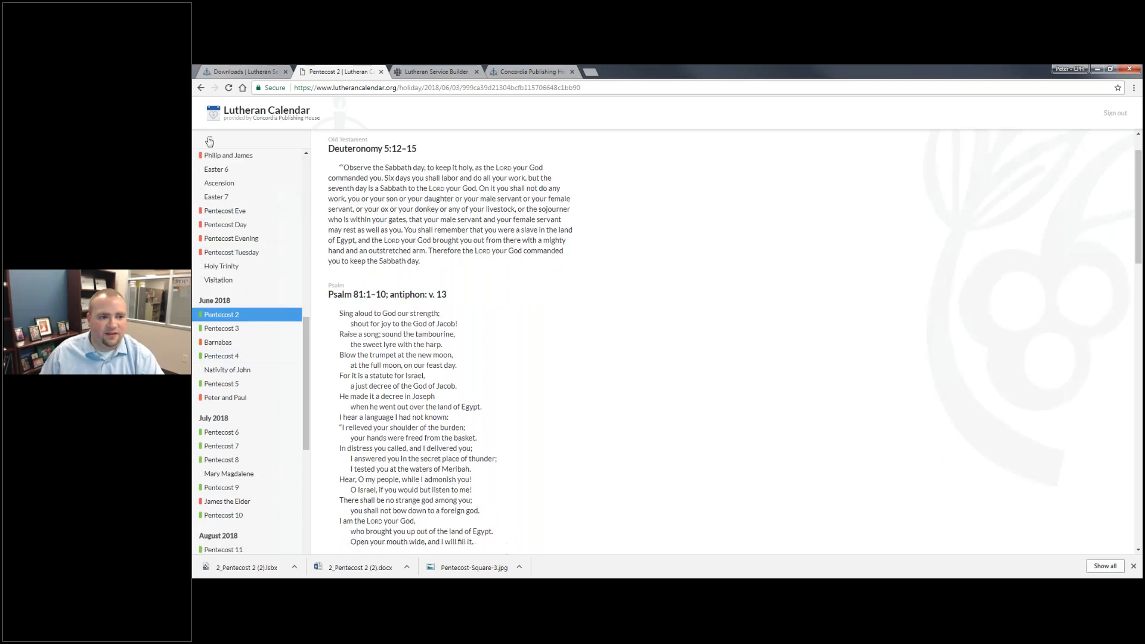
Step: Set the calendar's lectionary to One-Year, switch it to Three-Year and return it to One-Year
left_click(212, 142)
left_click(241, 174)
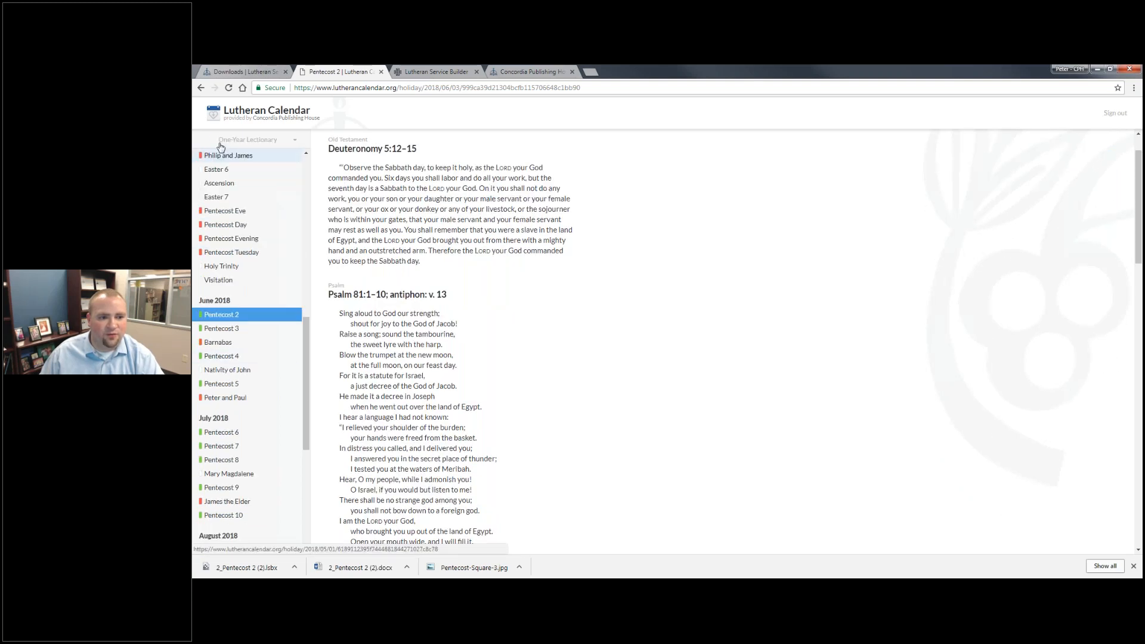
left_click(270, 145)
left_click(268, 160)
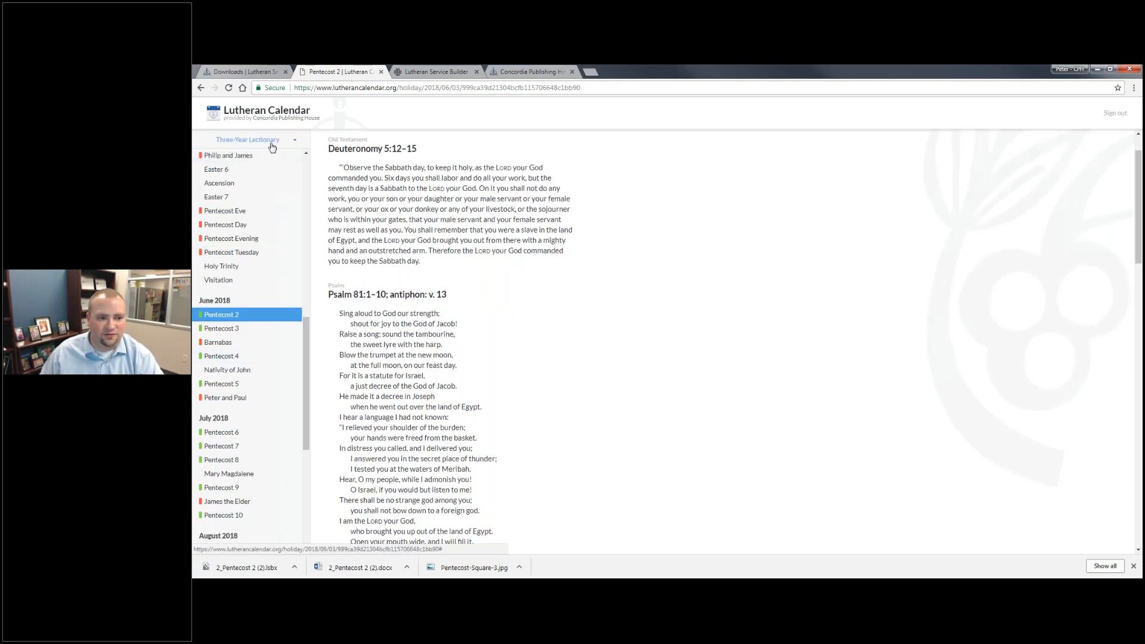
left_click(270, 144)
left_click(261, 178)
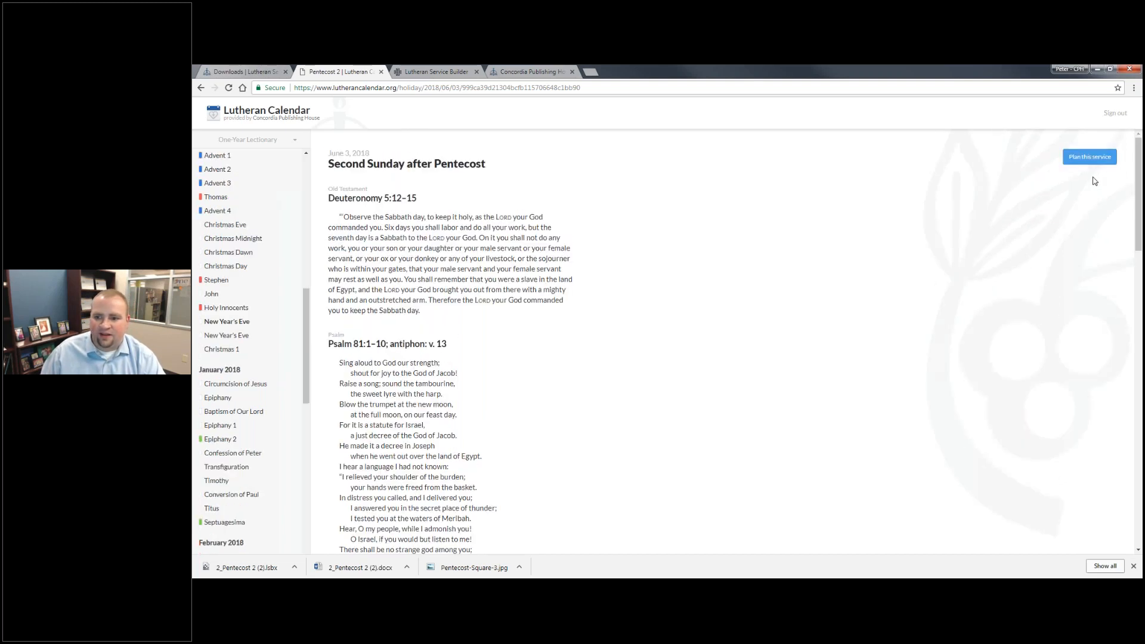
Step: Plan the Second Sunday after Pentecost service with hymns 753 All for Christ I Have Forsaken and 584 Faith and Truth and Life Bestowing
left_click(1090, 157)
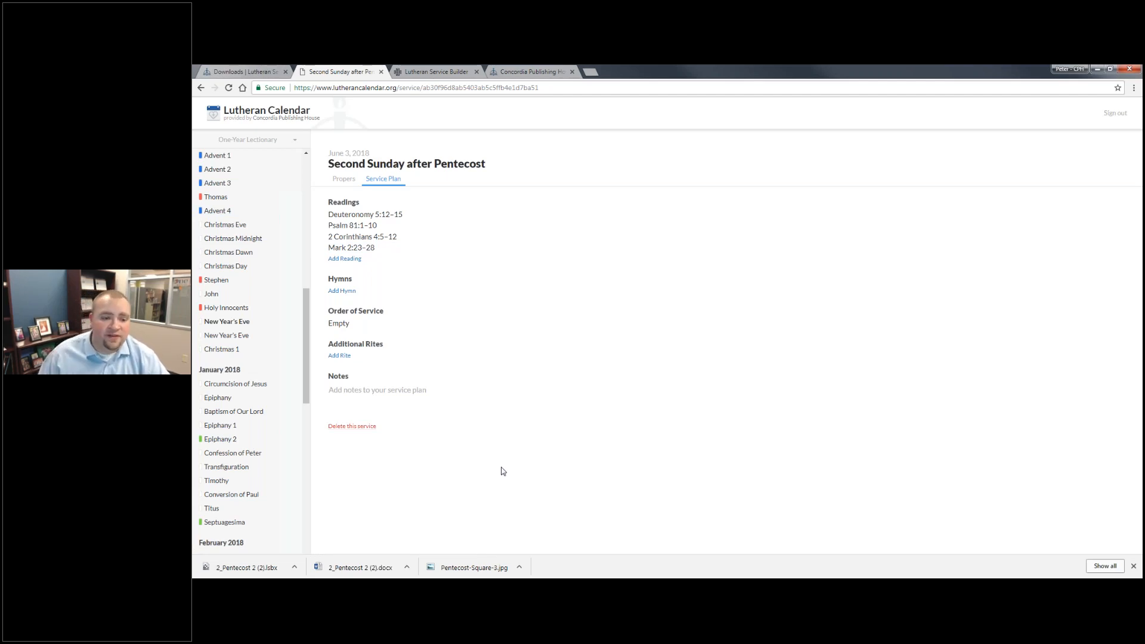
left_click(343, 291)
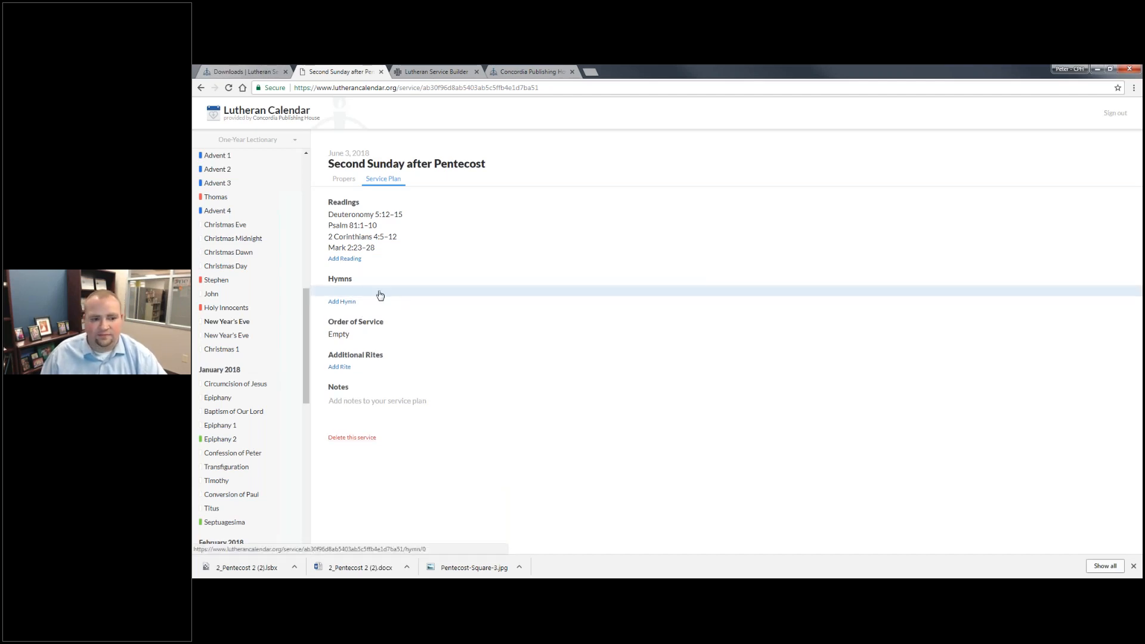
left_click(1134, 566)
left_click(515, 290)
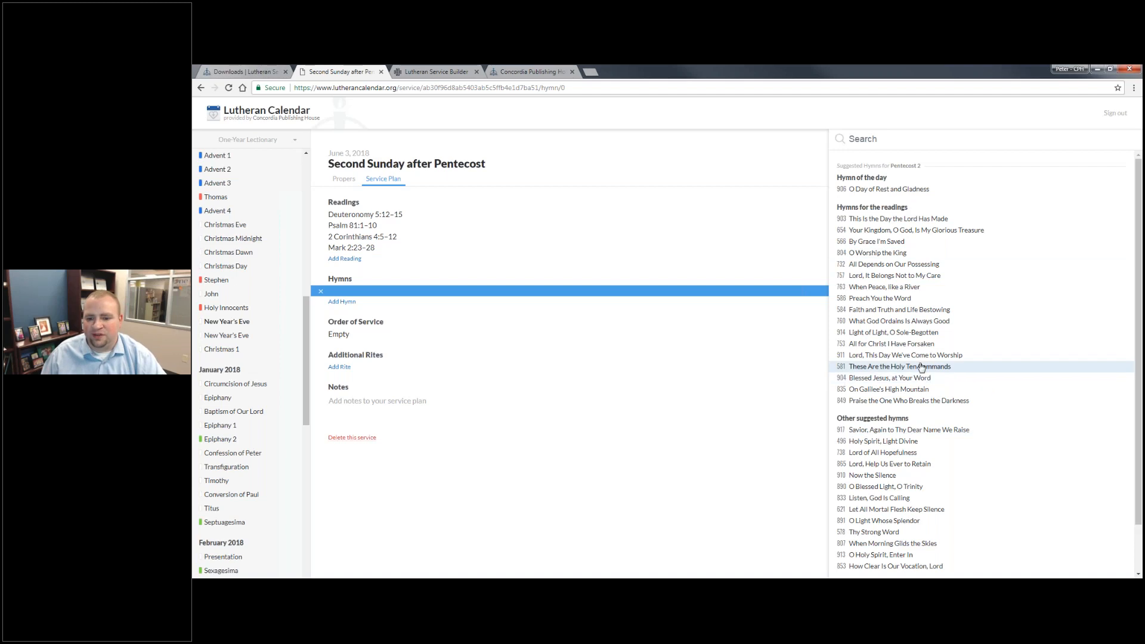
left_click(912, 347)
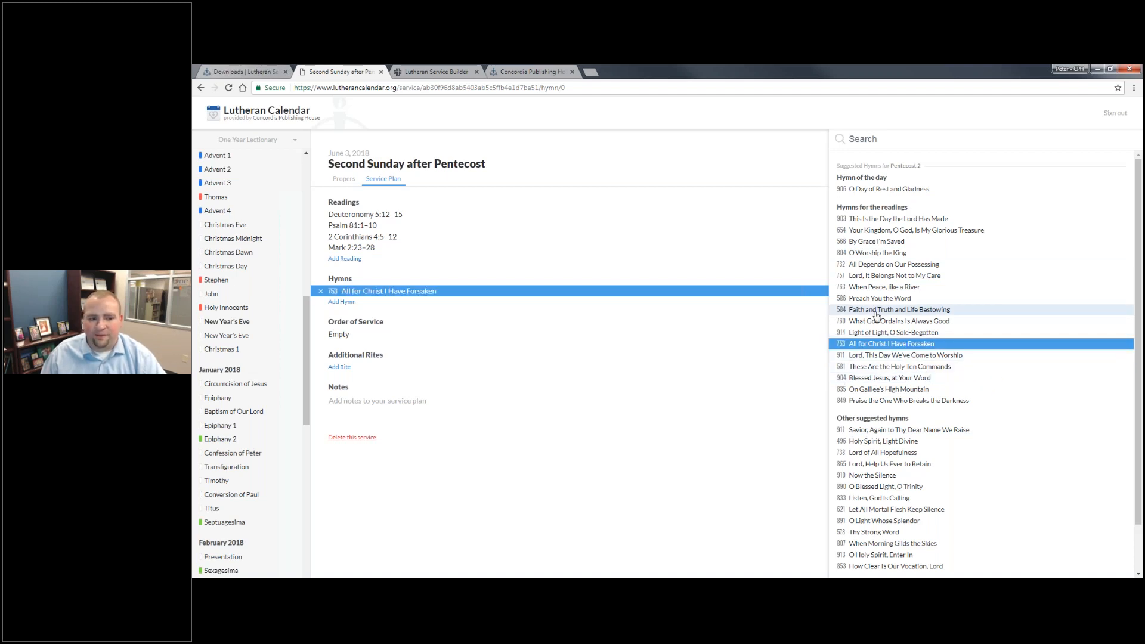
left_click(341, 303)
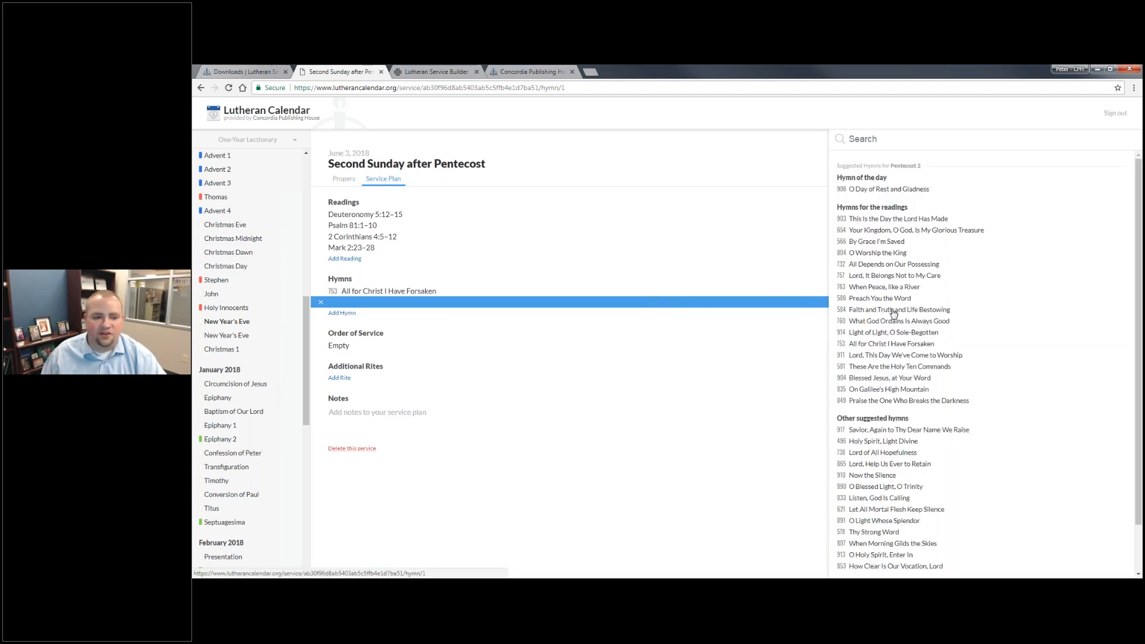
left_click(894, 312)
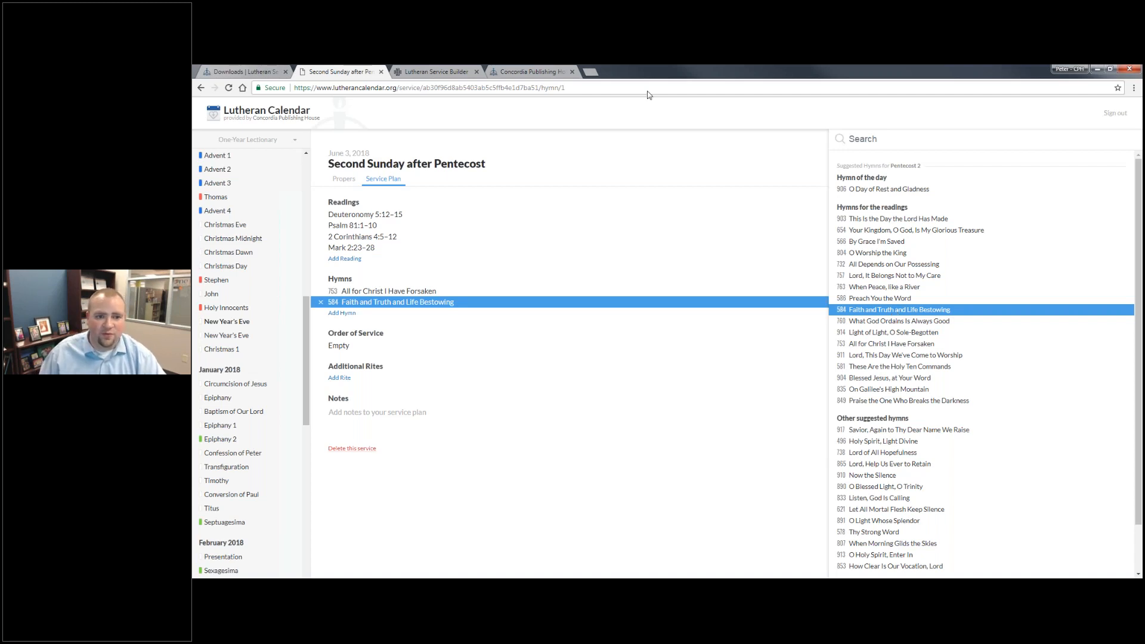
Step: In the Lutheran Service Builder web app, open the Pentecost 2 service plan and add hymn 584 Faith and Truth and Life Bestowing
left_click(436, 72)
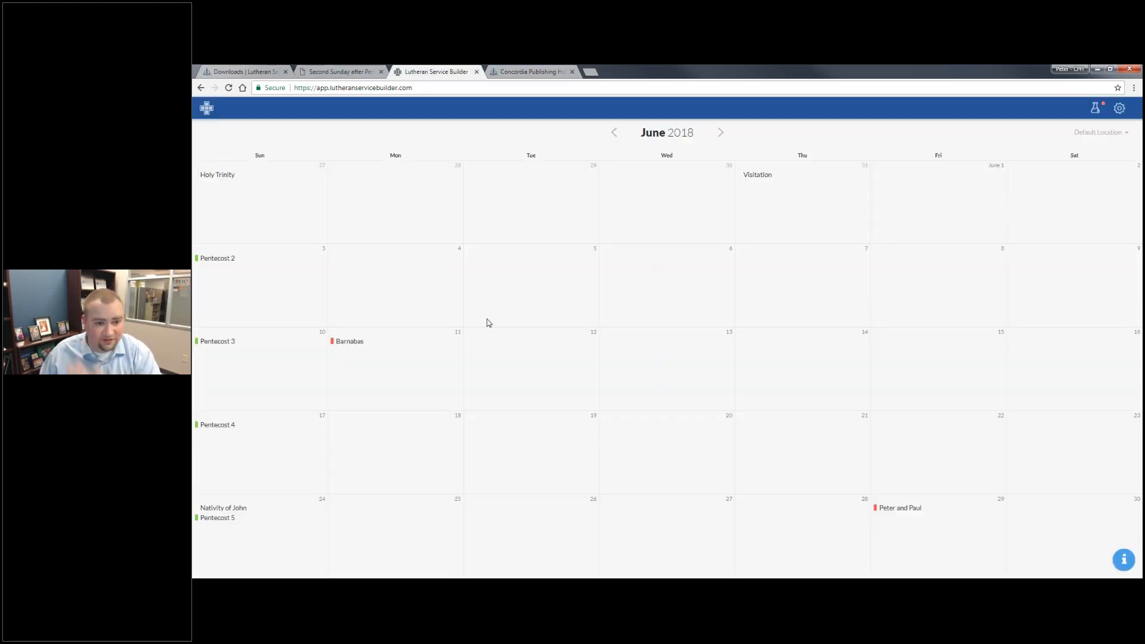
left_click(220, 258)
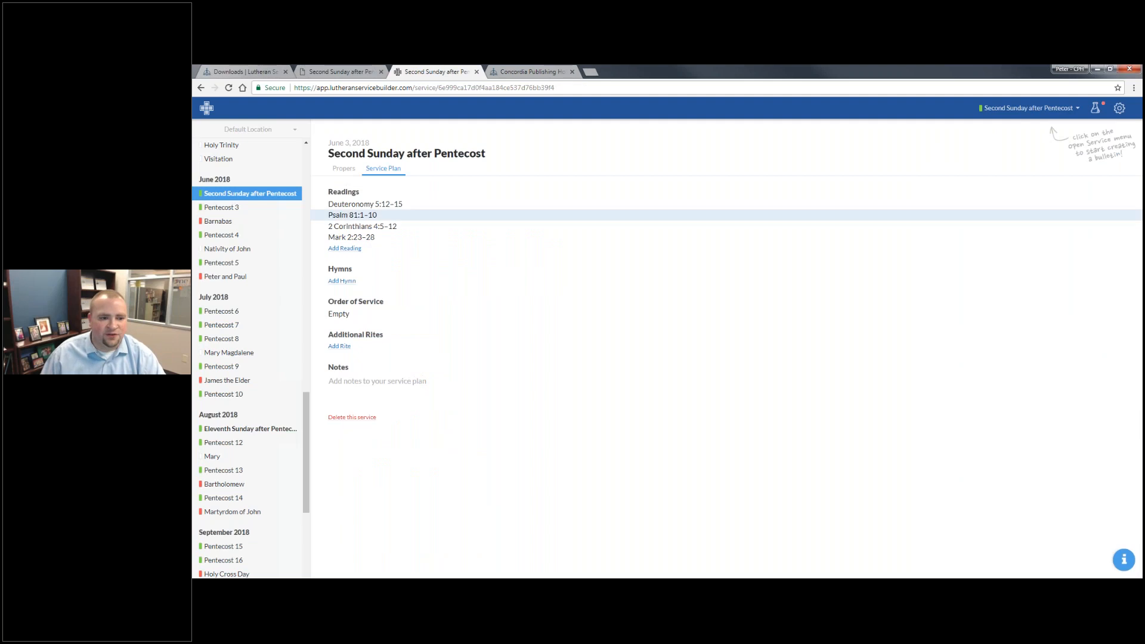
left_click(360, 276)
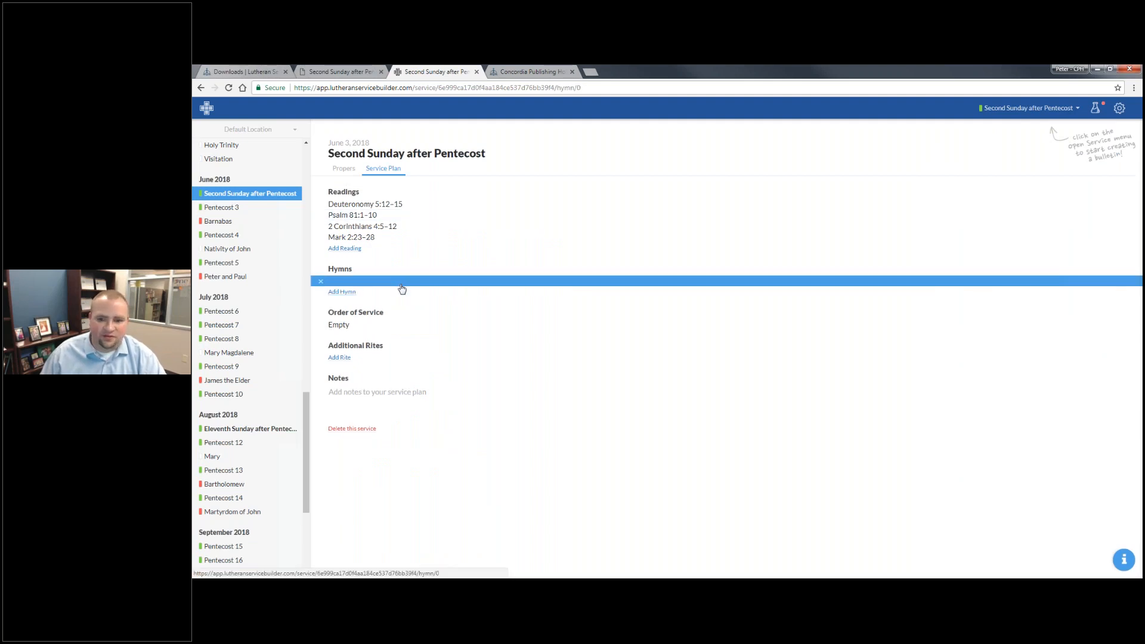
left_click(880, 300)
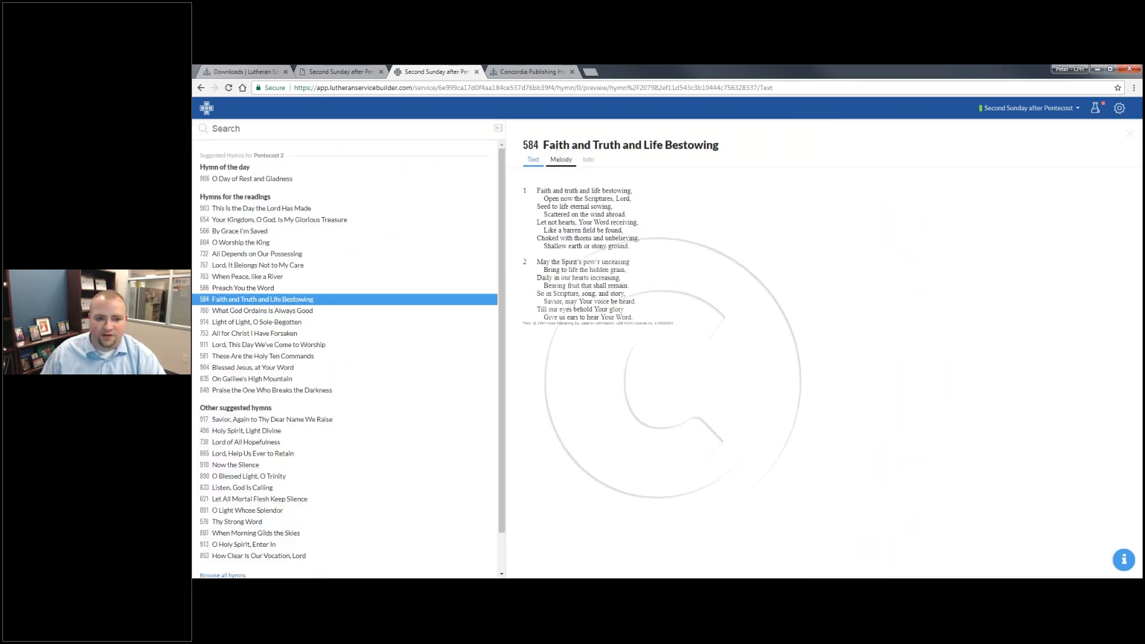
Step: Preview the melody and background information of Faith and Truth and Life Bestowing, and return to the service plan
left_click(562, 160)
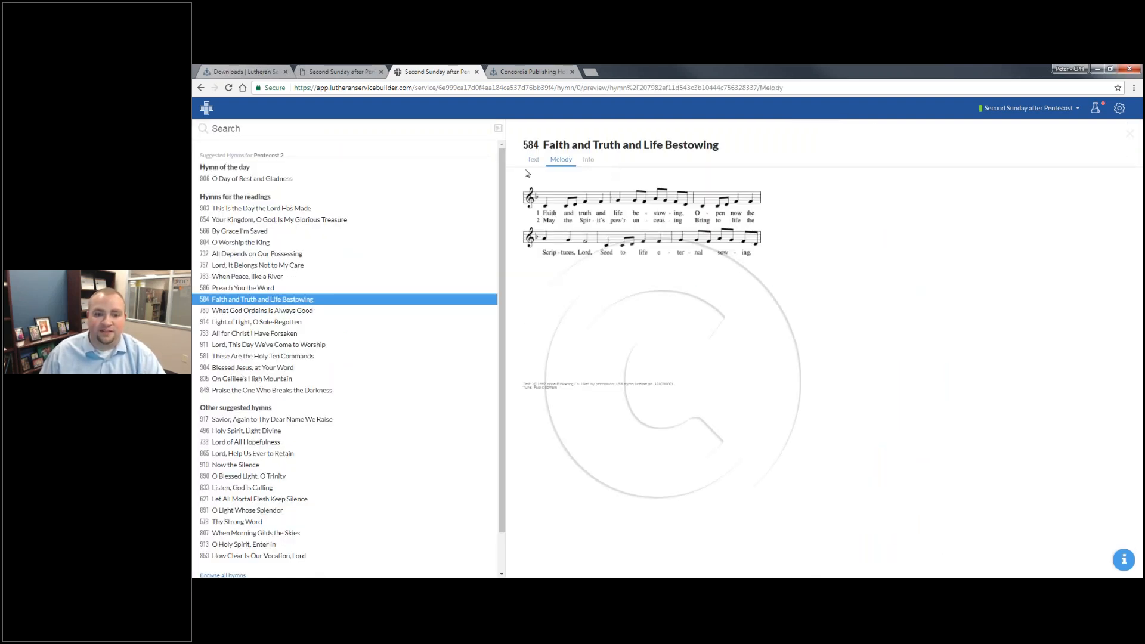
left_click(588, 160)
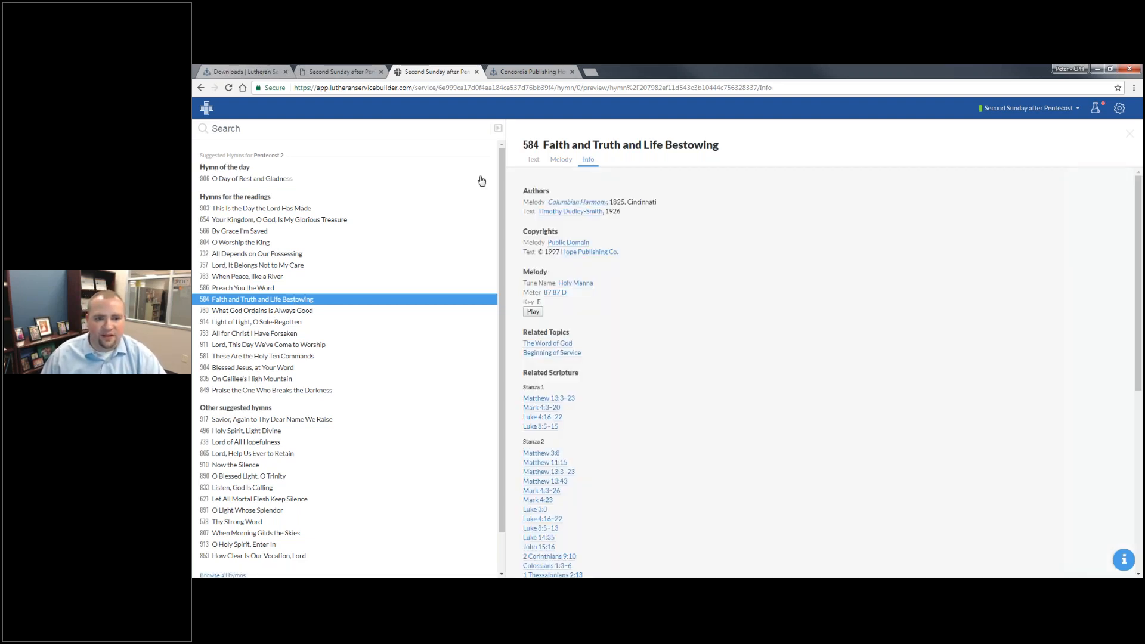
key("Escape")
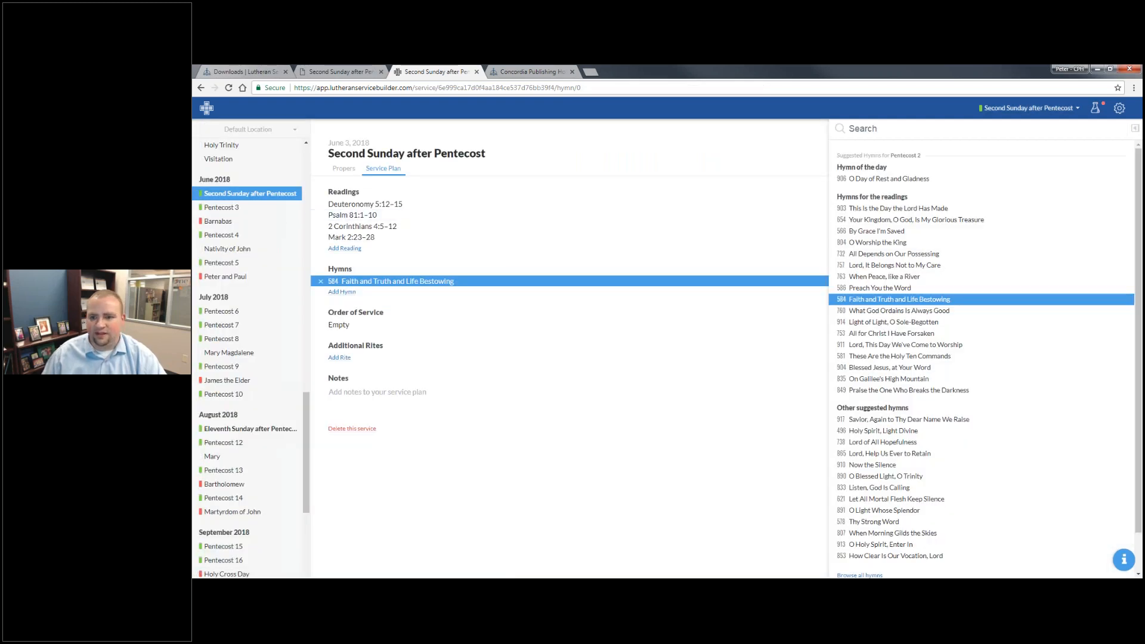
Step: Open the bulletin for the Second Sunday after Pentecost and set its order of service to Divine Service, Setting One
left_click(1007, 110)
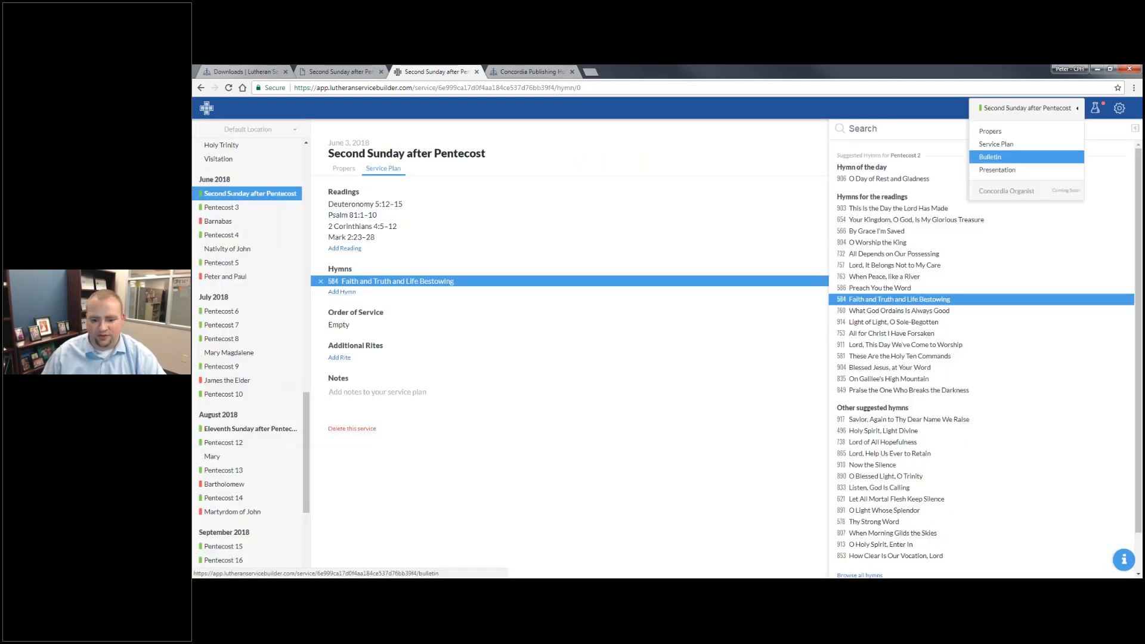
left_click(995, 157)
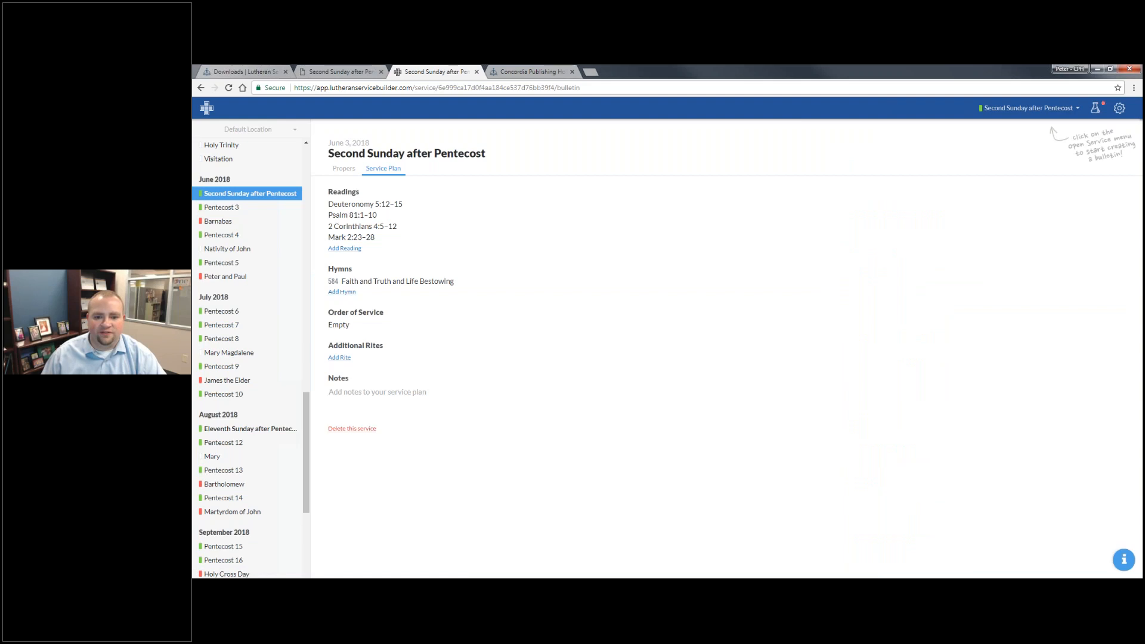
left_click(448, 136)
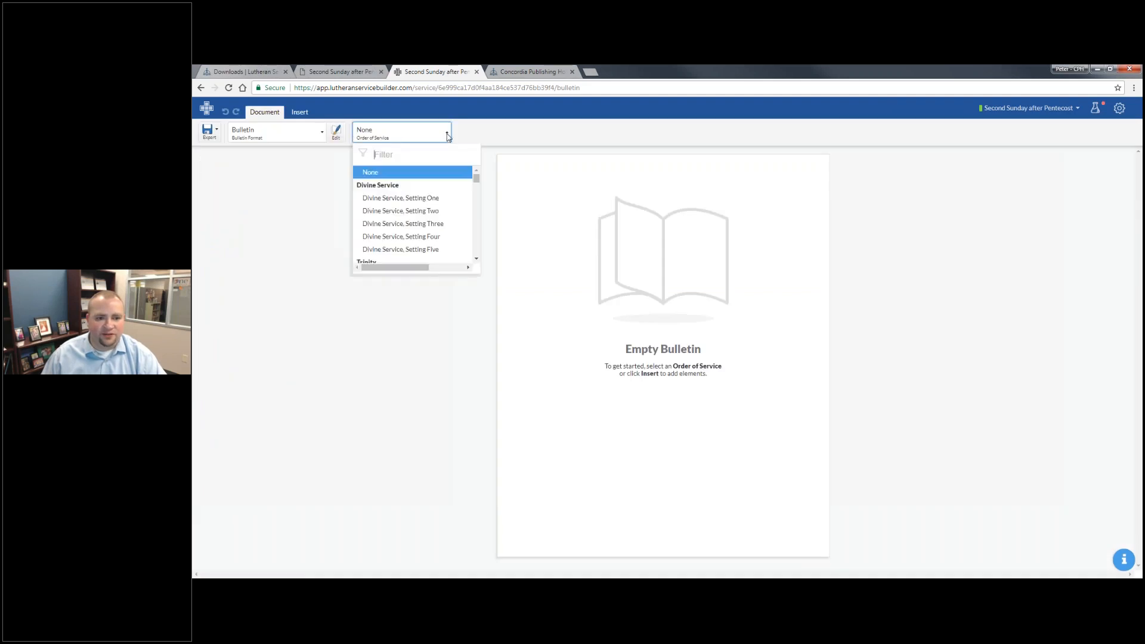
left_click(422, 199)
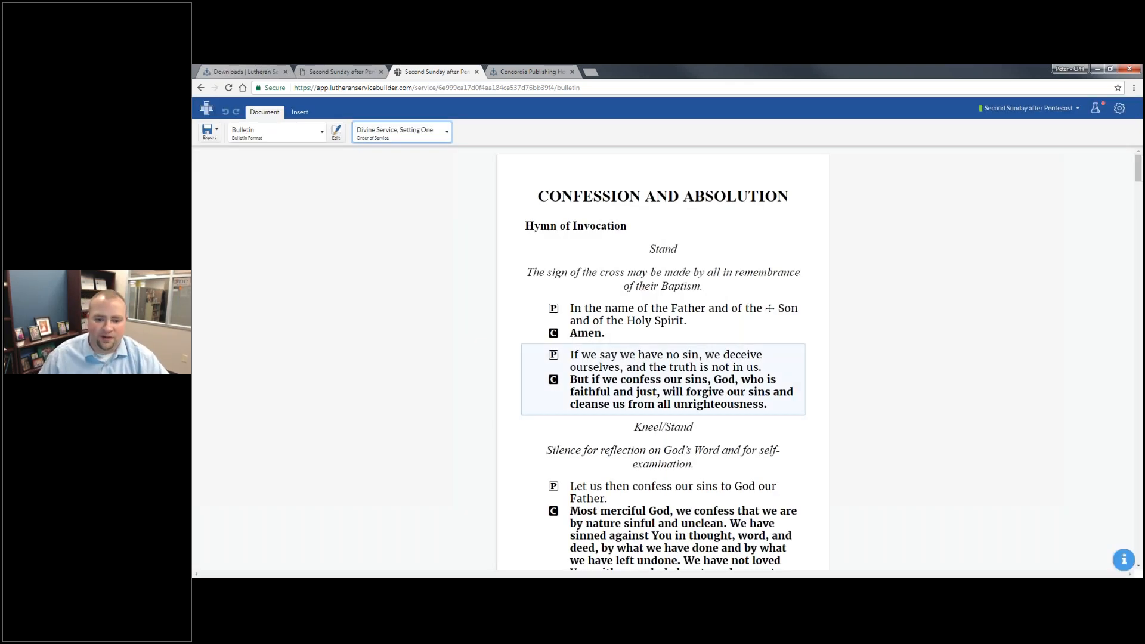
Step: Select the Invocation in the bulletin and browse the common liturgical elements offered for it
mouse_move(708, 360)
left_mouse_down()
mouse_move(658, 301)
mouse_move(686, 260)
mouse_move(704, 369)
mouse_move(692, 359)
left_mouse_up()
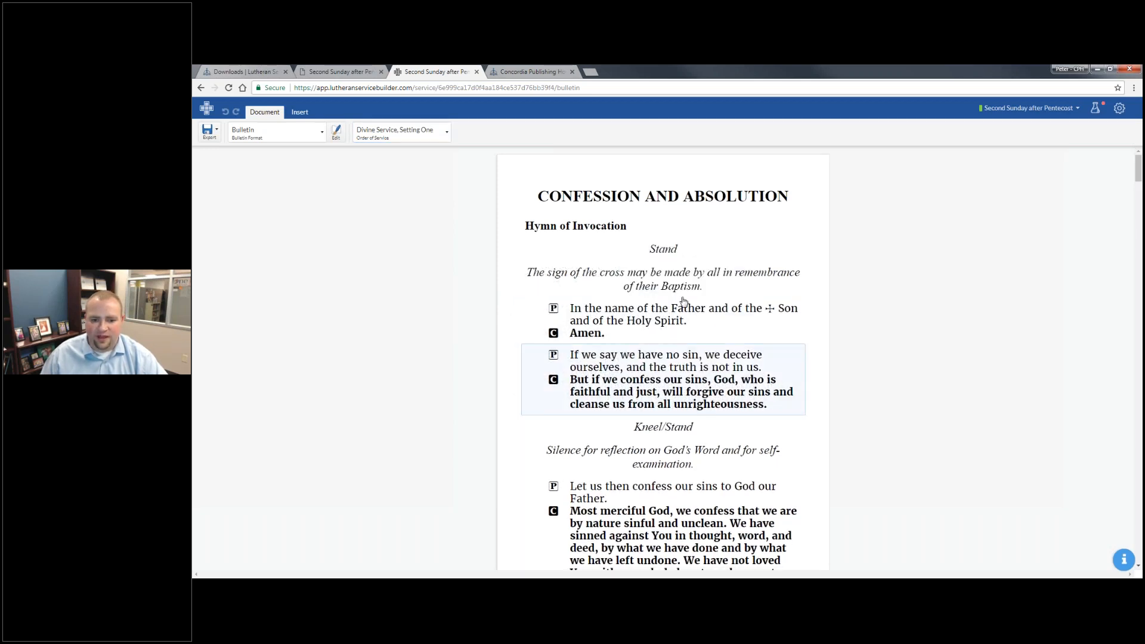
left_click(785, 326)
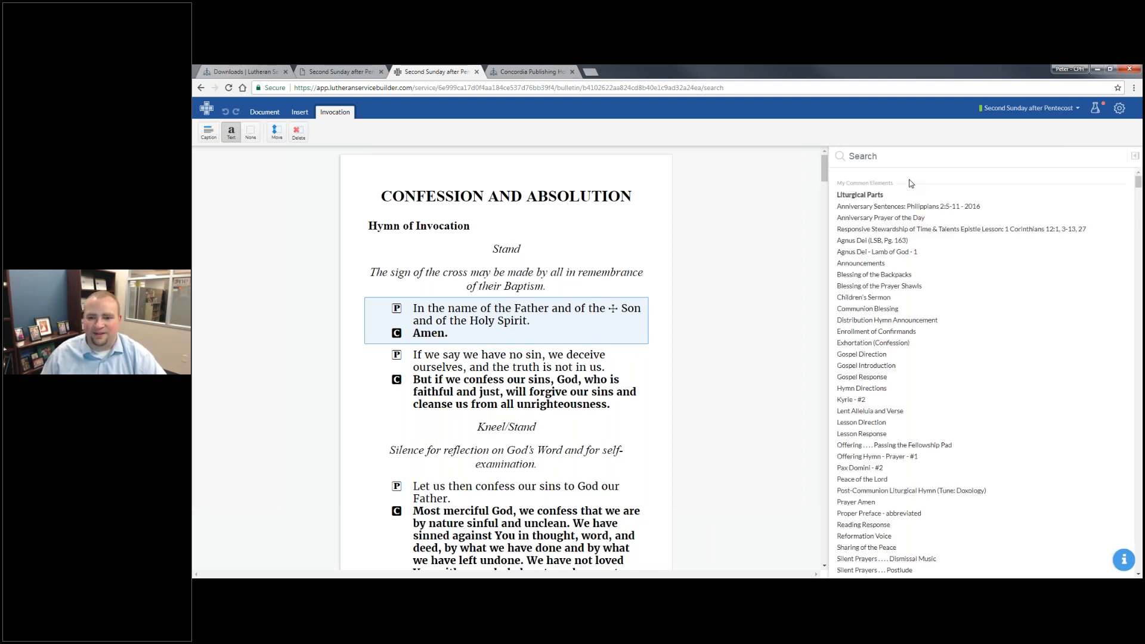
scroll(896, 177, "down", 6)
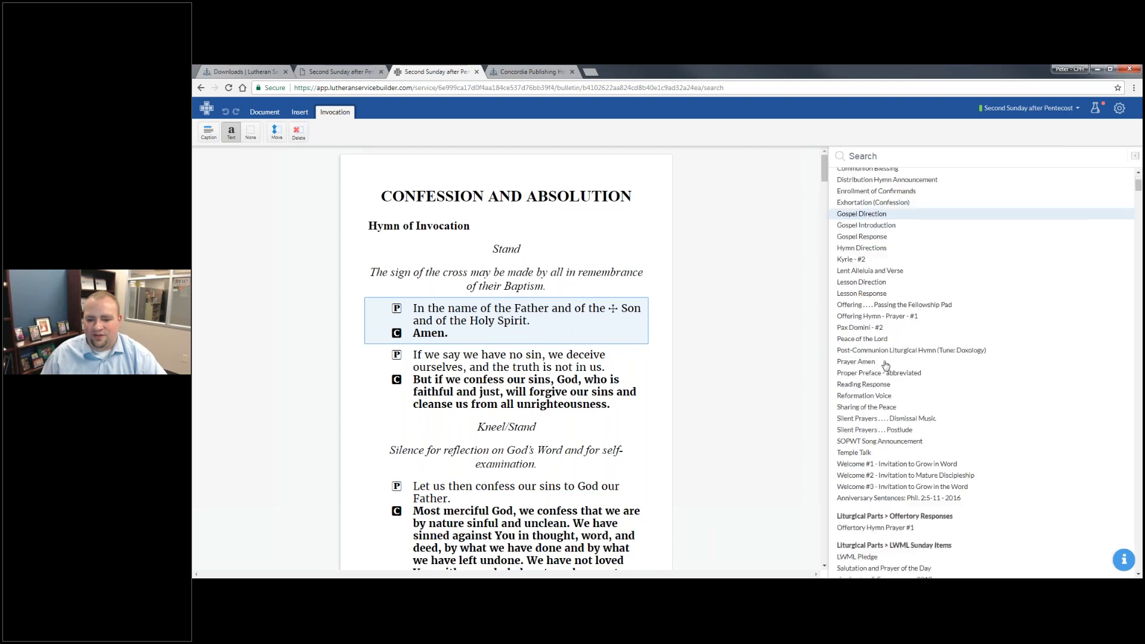
Step: Search the liturgy elements for Invocation, replace the bulletin's Invocation with Invocation - Opening Dialogue - Christ the King, and review its text
left_click(896, 158)
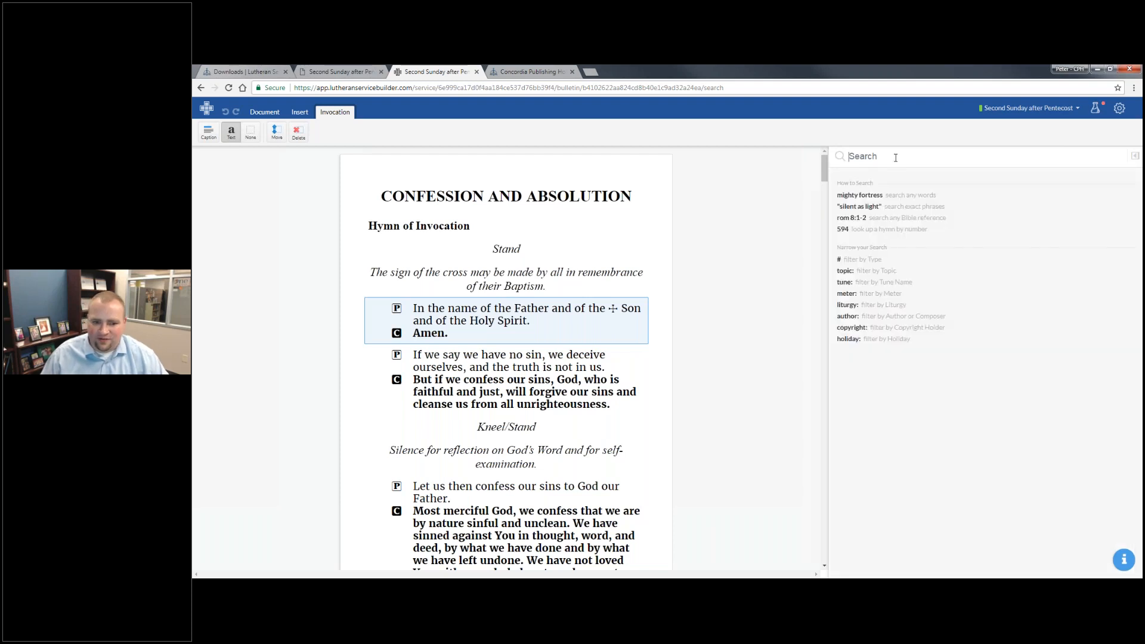
type("Invocation")
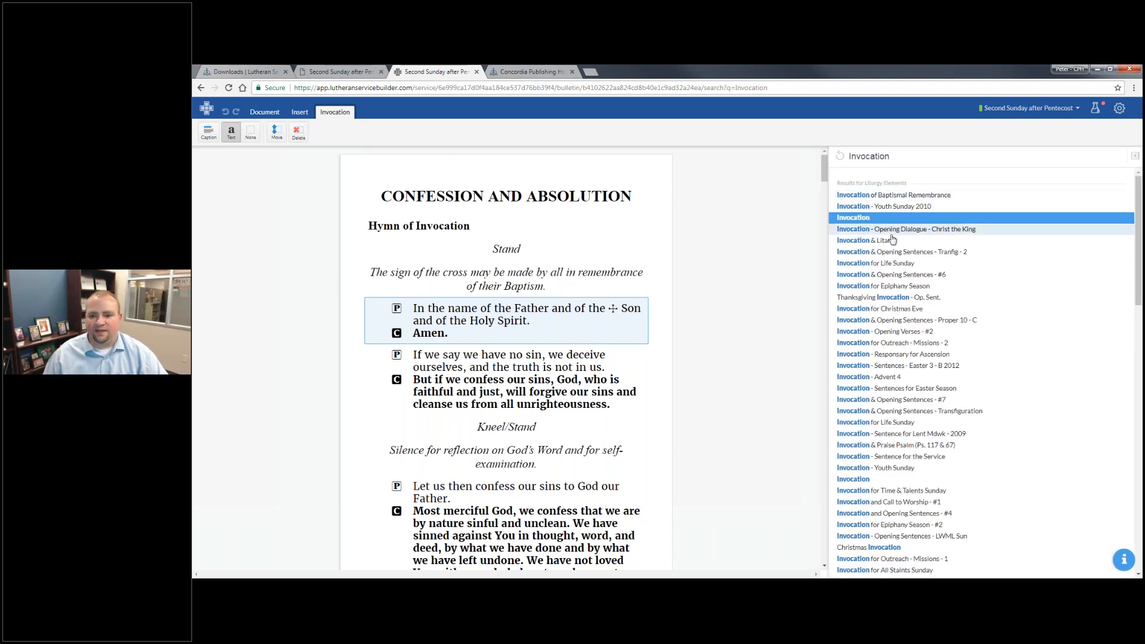
left_click(899, 229)
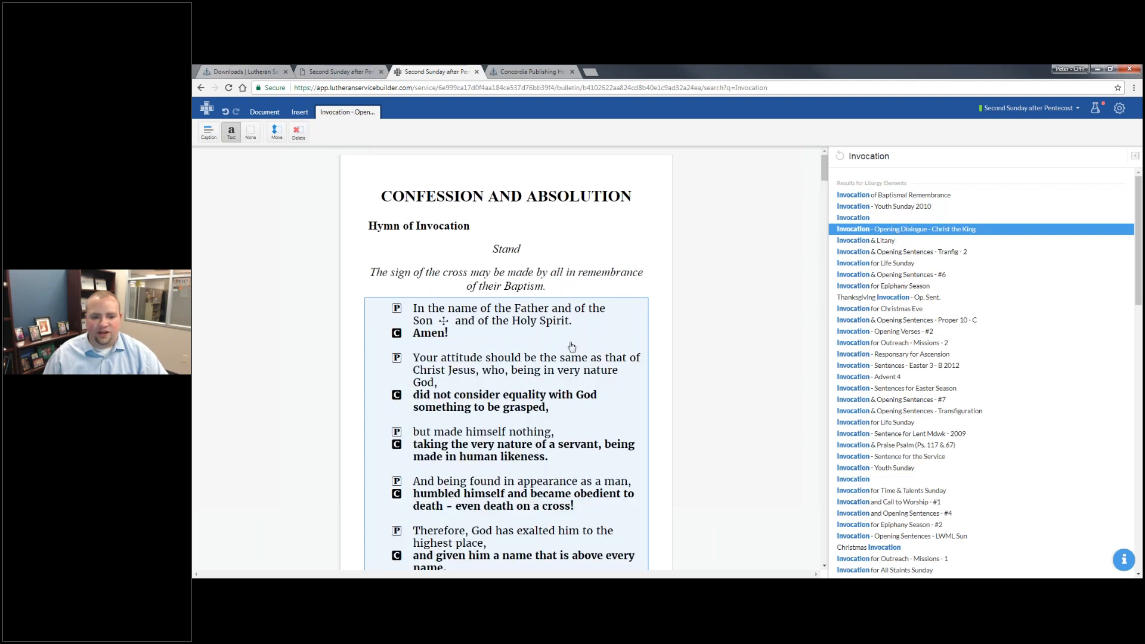
scroll(515, 372, "down", 1)
scroll(515, 371, "down", 5)
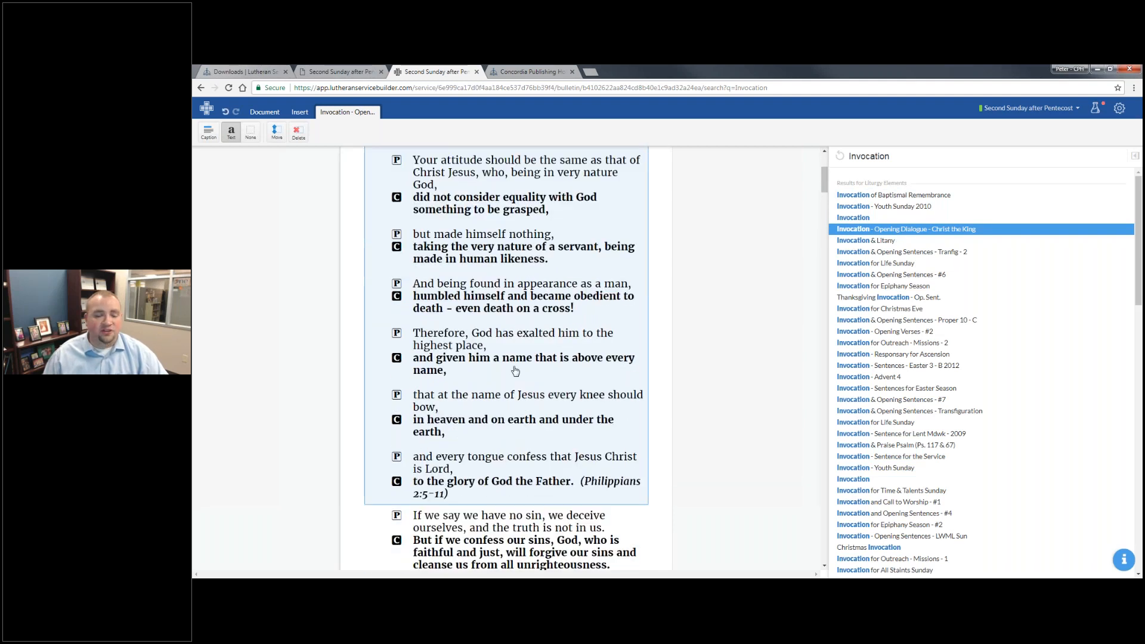
scroll(515, 371, "up", 7)
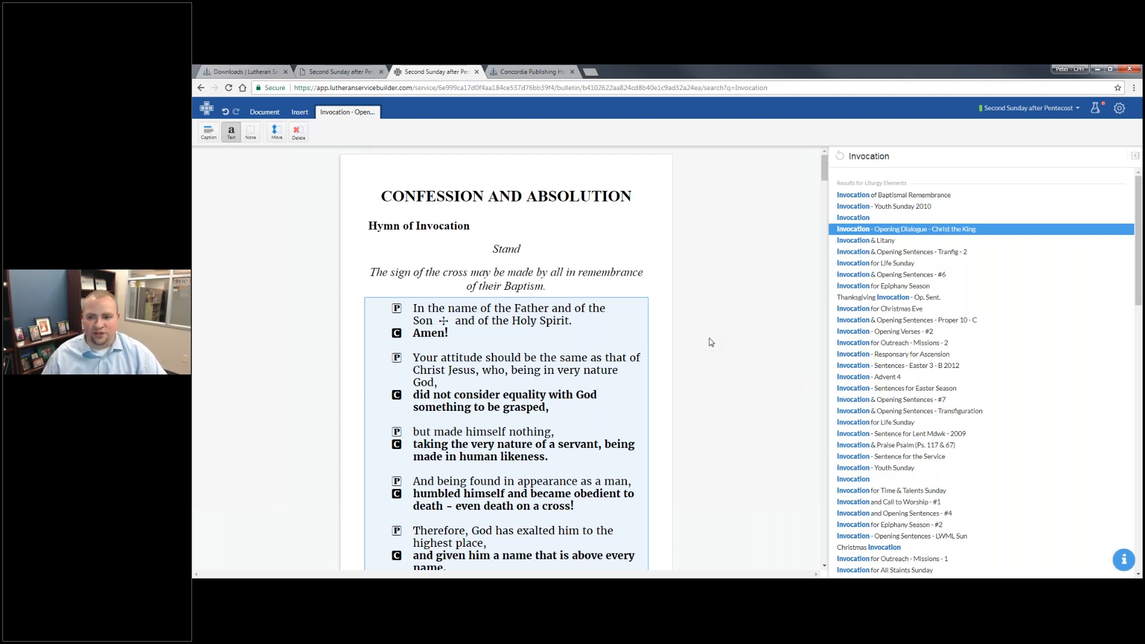
Step: Open the bulletin formats, review the layout and content settings of the Readings Only format, and return to the bulletin
left_click(1120, 108)
left_click(1094, 180)
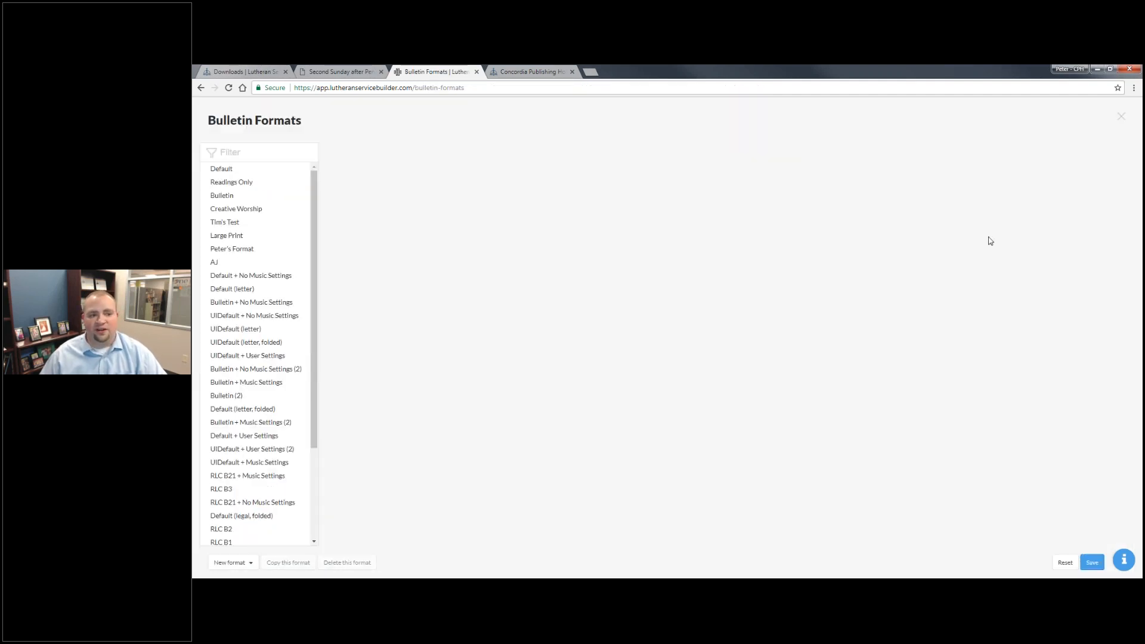
left_click(250, 188)
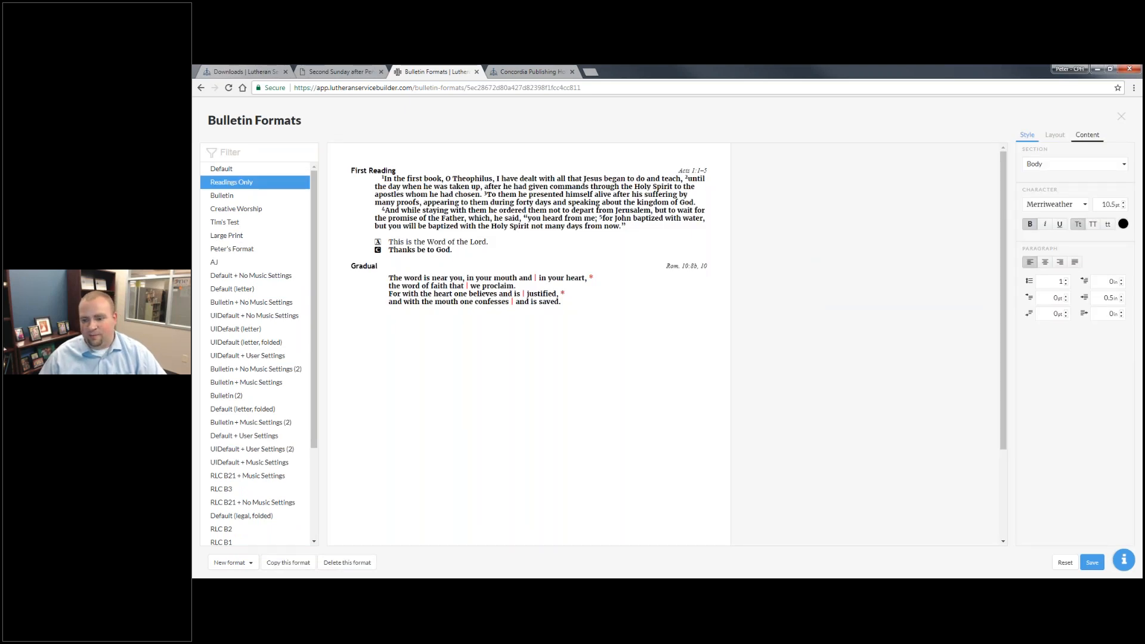
left_click(1055, 135)
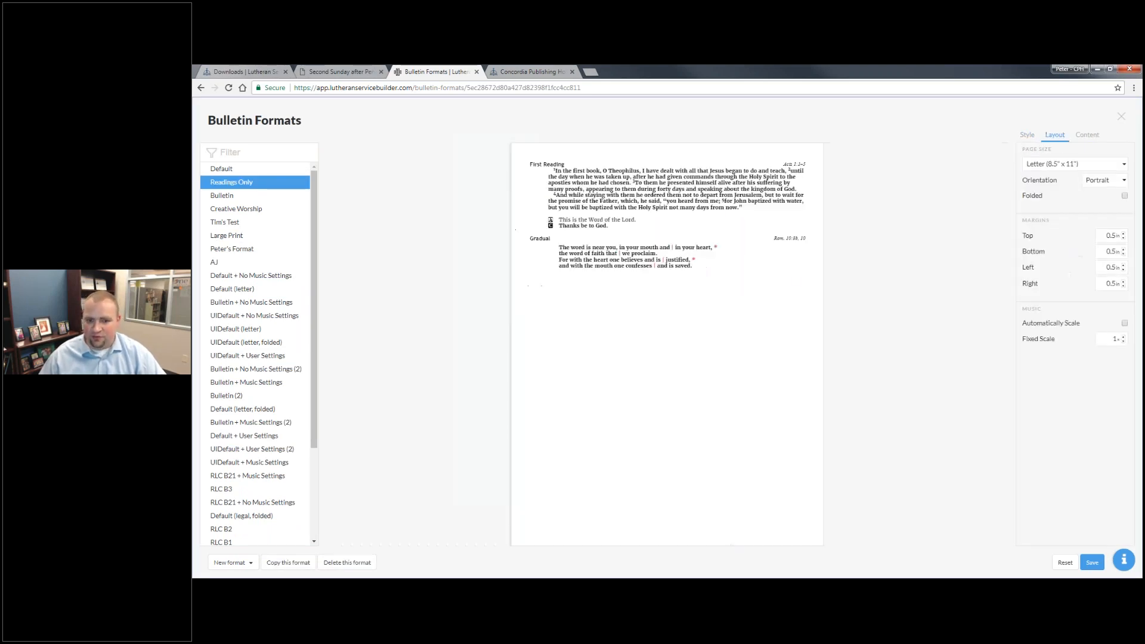
left_click(1087, 135)
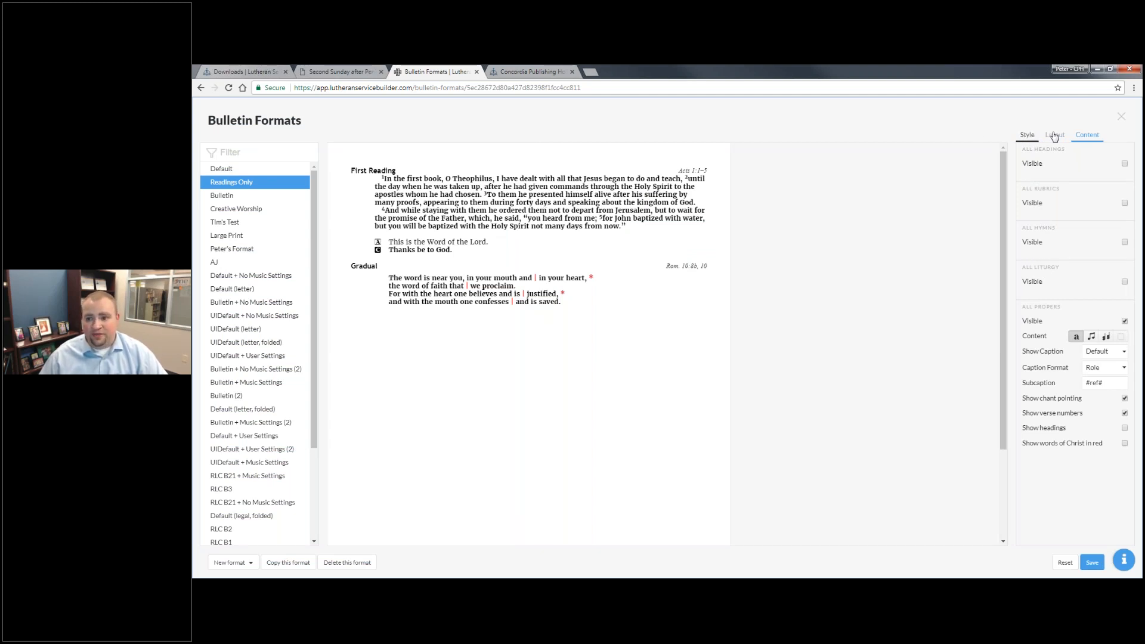
left_click(1122, 116)
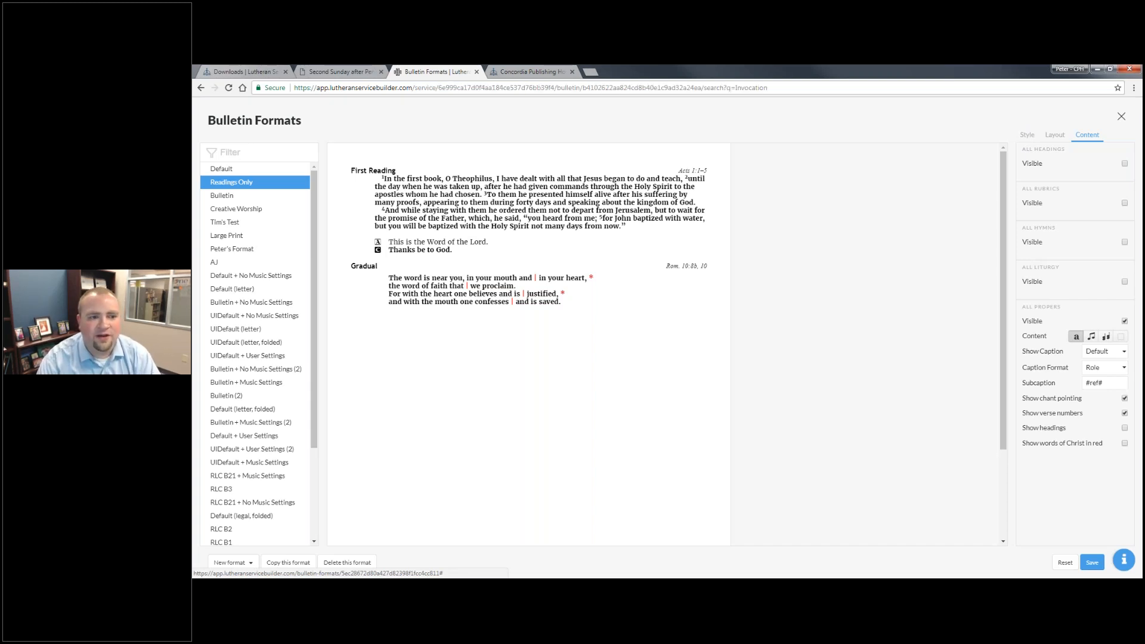